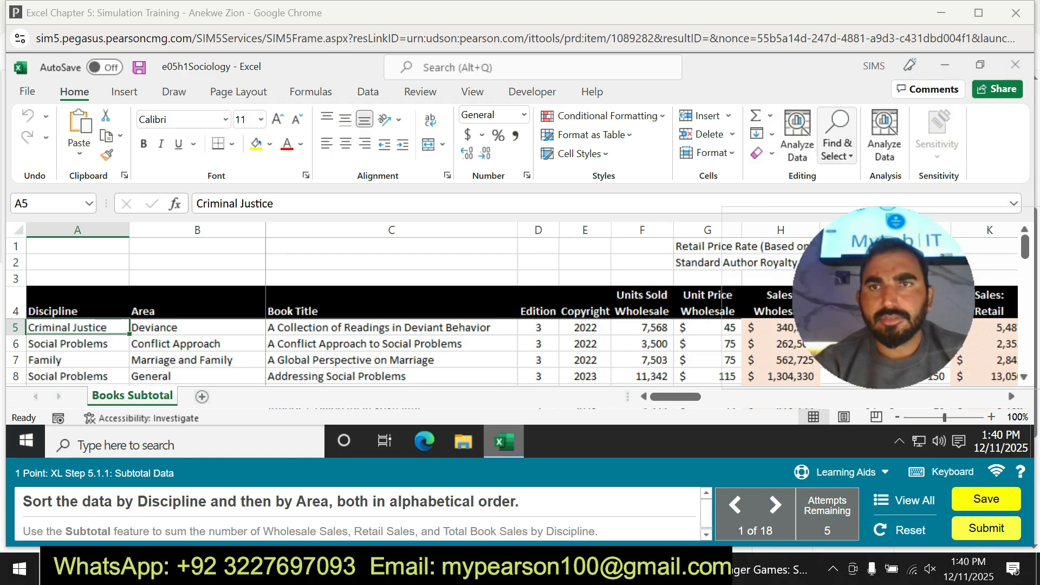
pyautogui.click(837, 138)
pyautogui.click(837, 138)
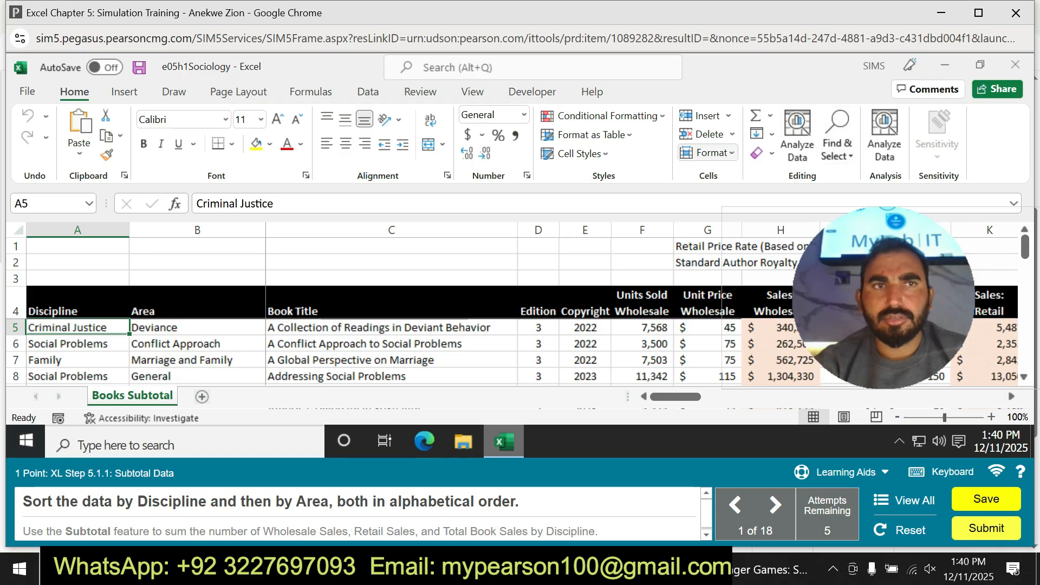
pyautogui.click(836, 138)
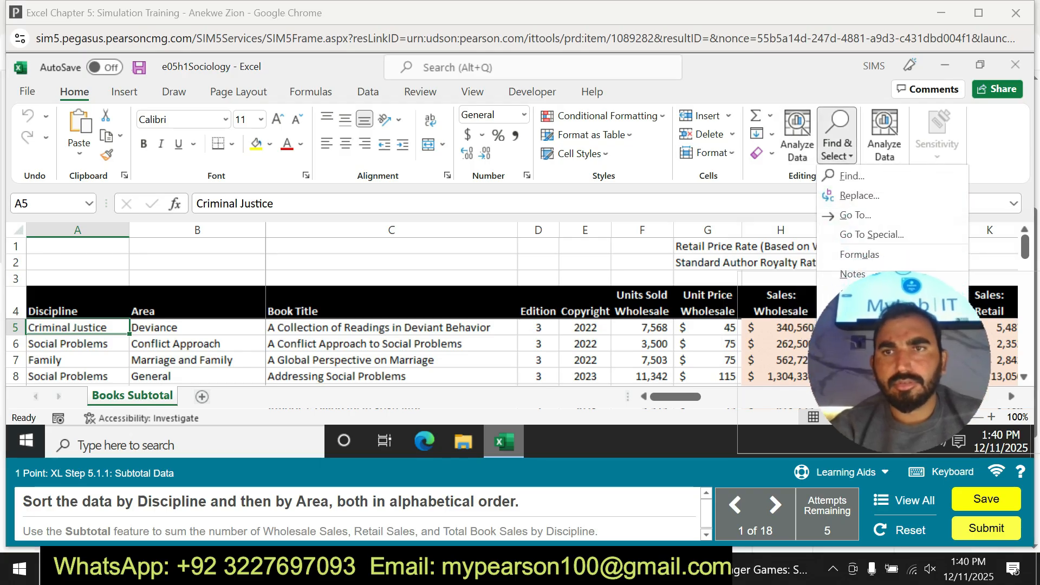
pyautogui.click(797, 136)
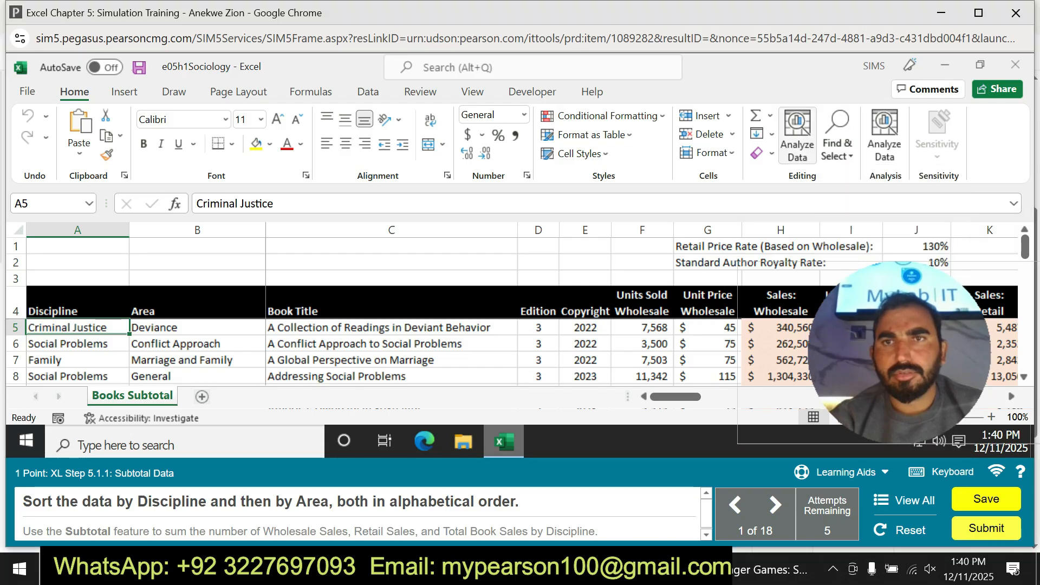
pyautogui.click(310, 92)
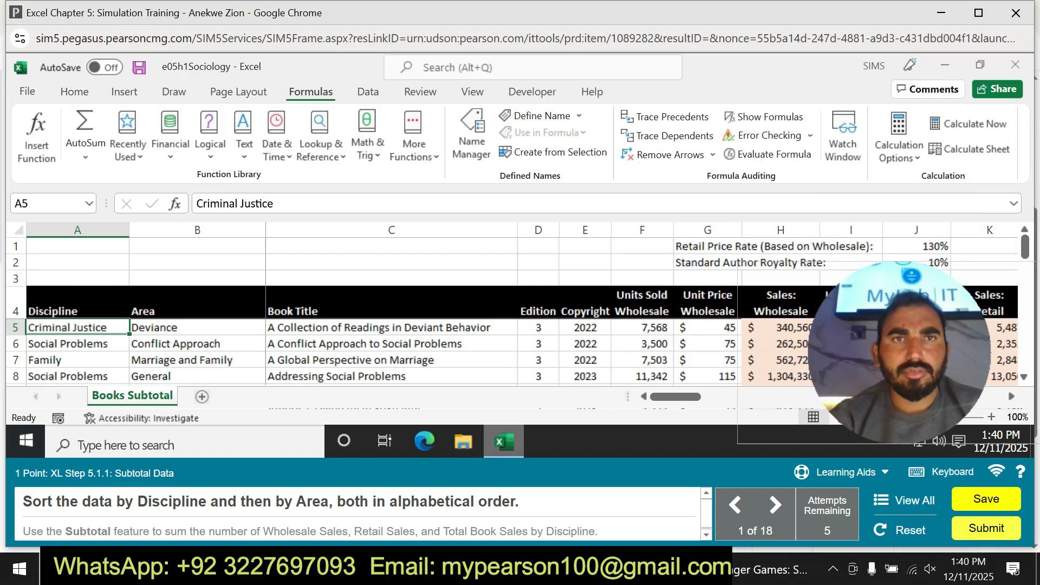
pyautogui.click(368, 92)
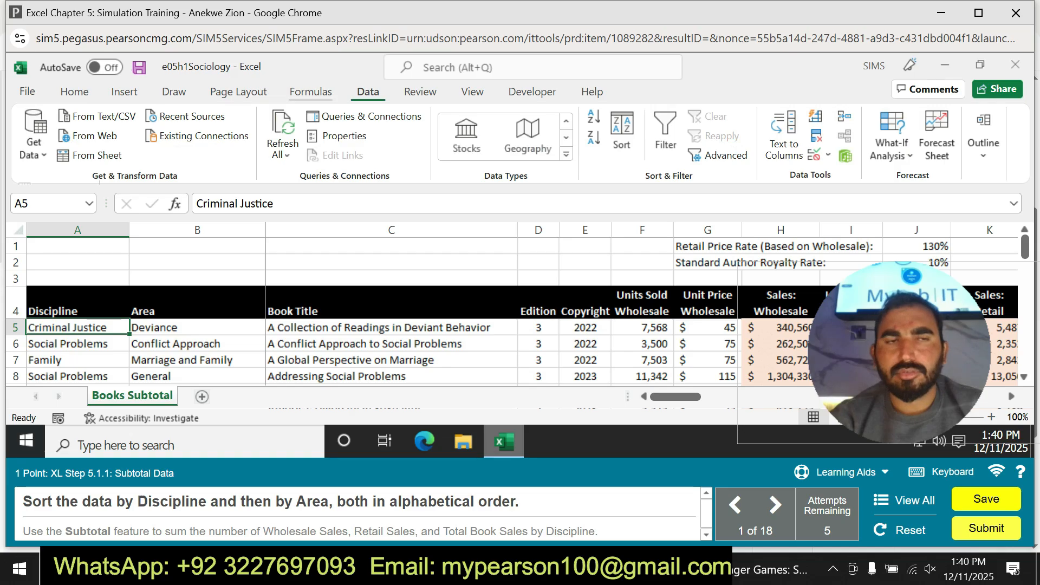
pyautogui.click(74, 92)
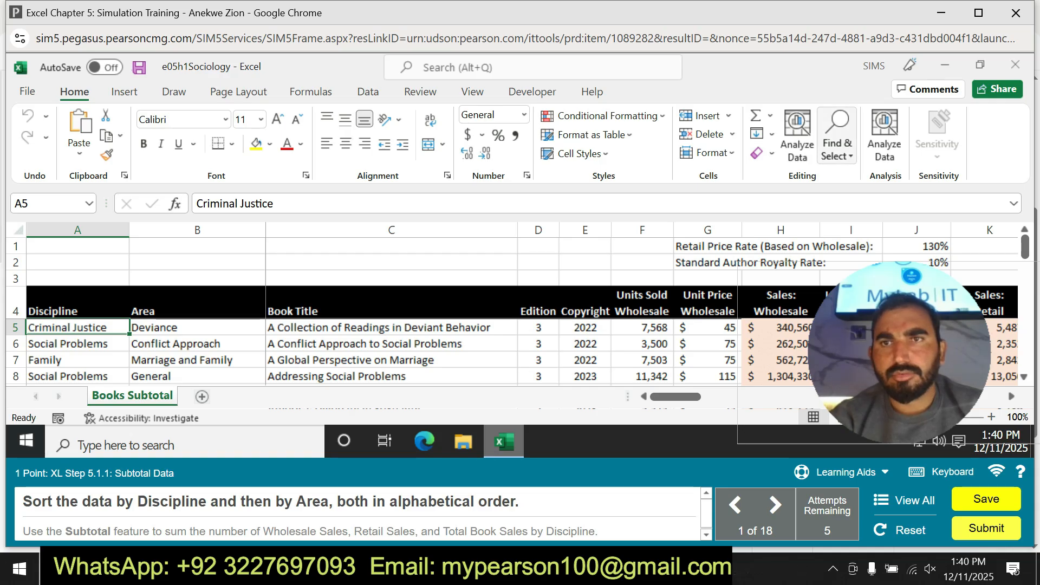
# Open the custom sort settings for the book data on the Books Subtotal sheet.
pyautogui.click(837, 142)
pyautogui.click(805, 142)
pyautogui.click(798, 141)
pyautogui.click(829, 215)
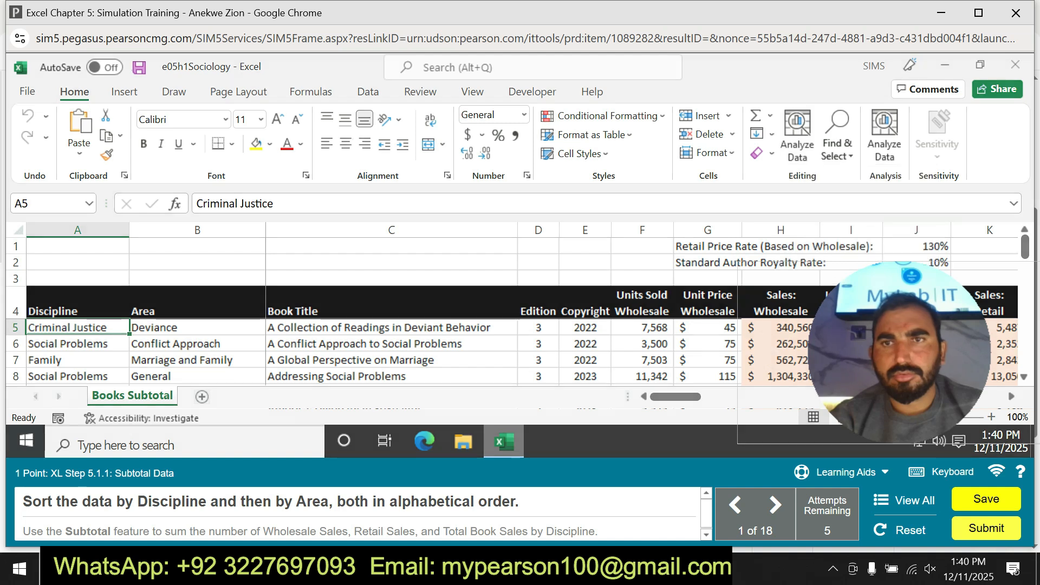
pyautogui.click(430, 219)
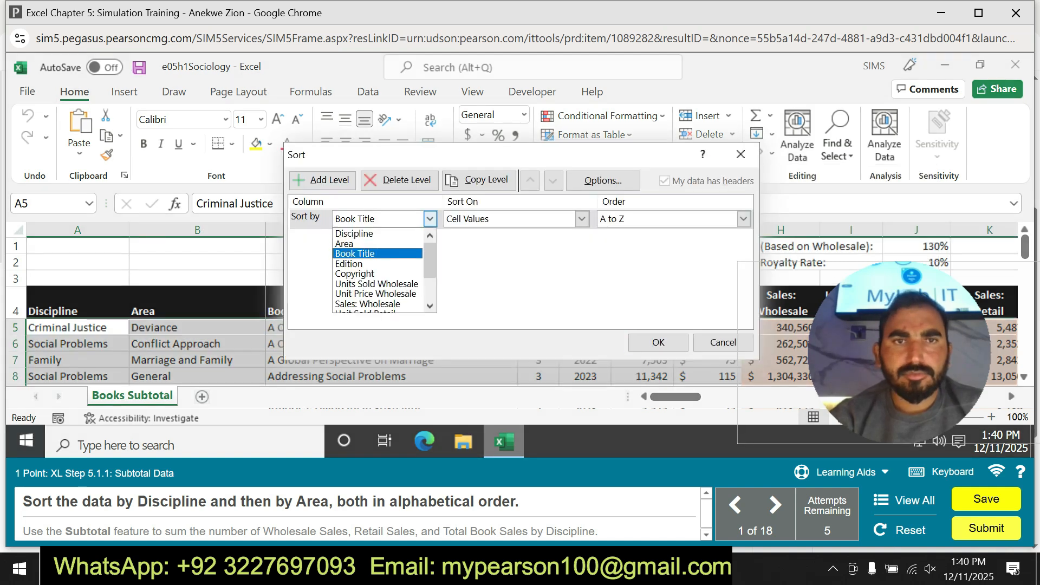
pyautogui.click(358, 242)
pyautogui.click(322, 181)
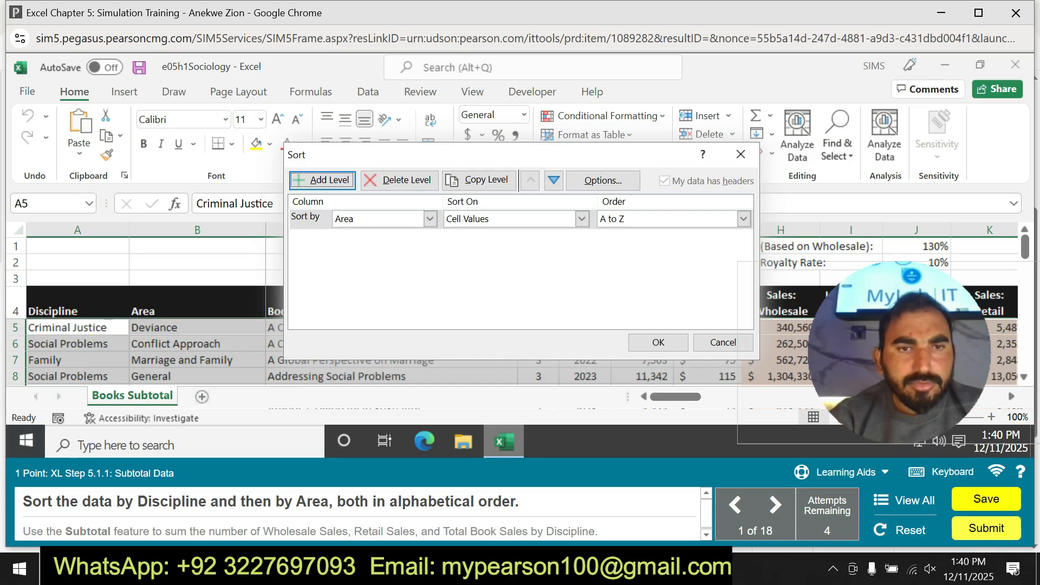
# Sort the book data by Discipline and secondarily by Area, both on cell values from A to Z.
pyautogui.click(430, 218)
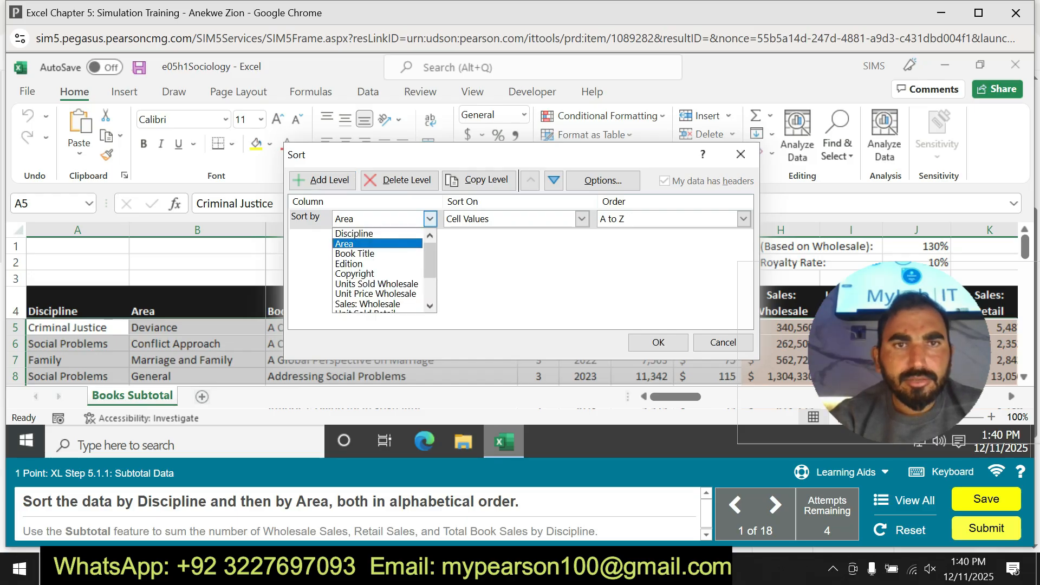
pyautogui.click(358, 233)
pyautogui.click(322, 180)
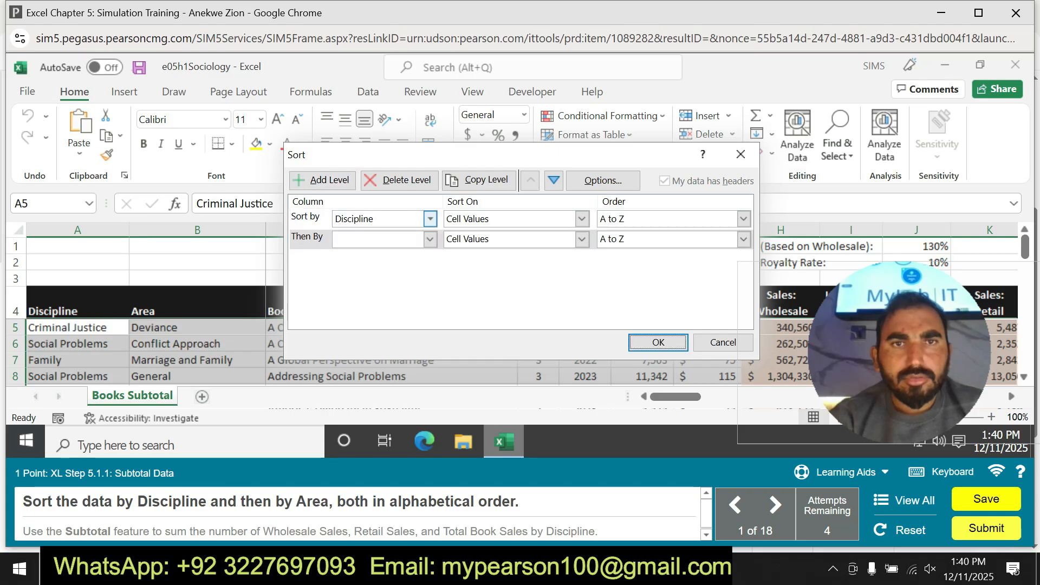
pyautogui.click(430, 239)
pyautogui.click(357, 261)
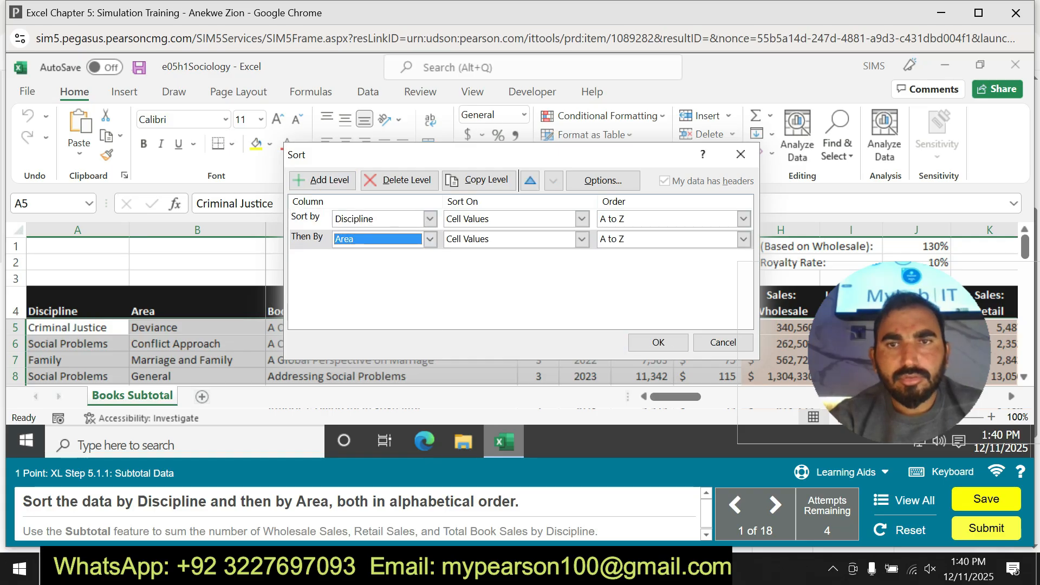
pyautogui.click(658, 343)
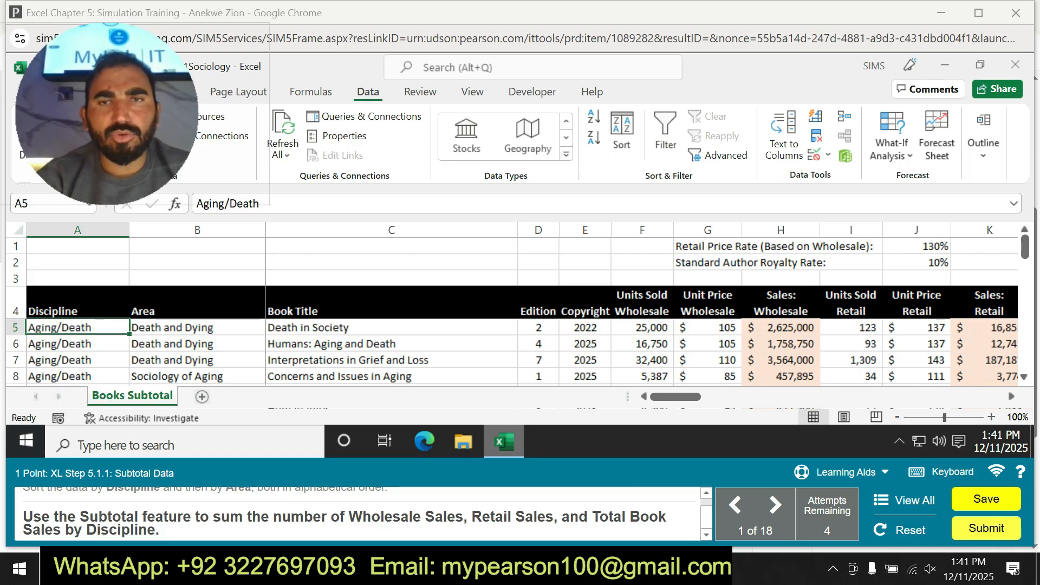
# Add Sum subtotals at each change in Discipline for Sales: Wholesale, Sales: Retail and Total Book Sales.
pyautogui.click(891, 138)
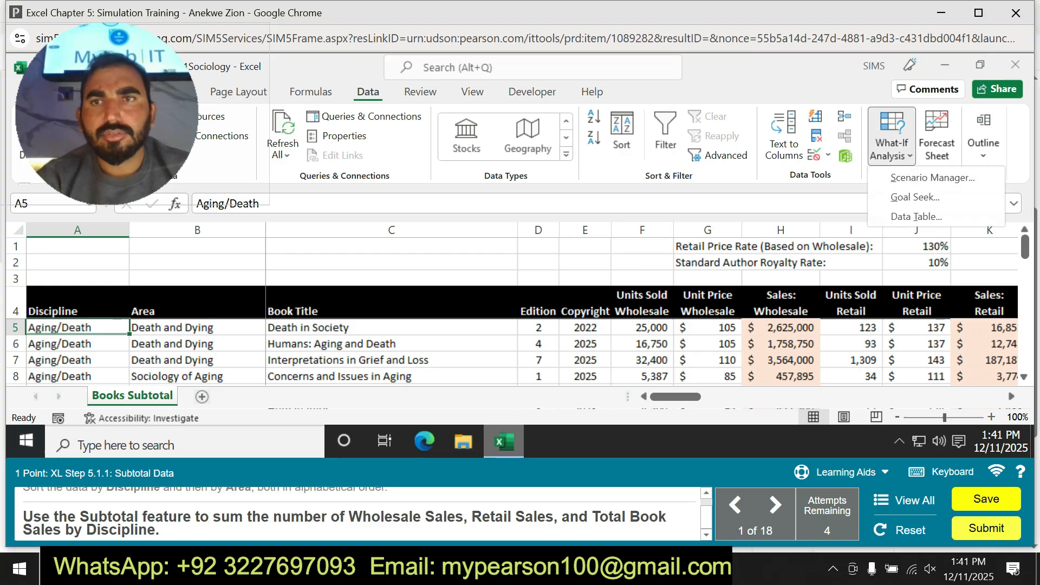
pyautogui.click(937, 138)
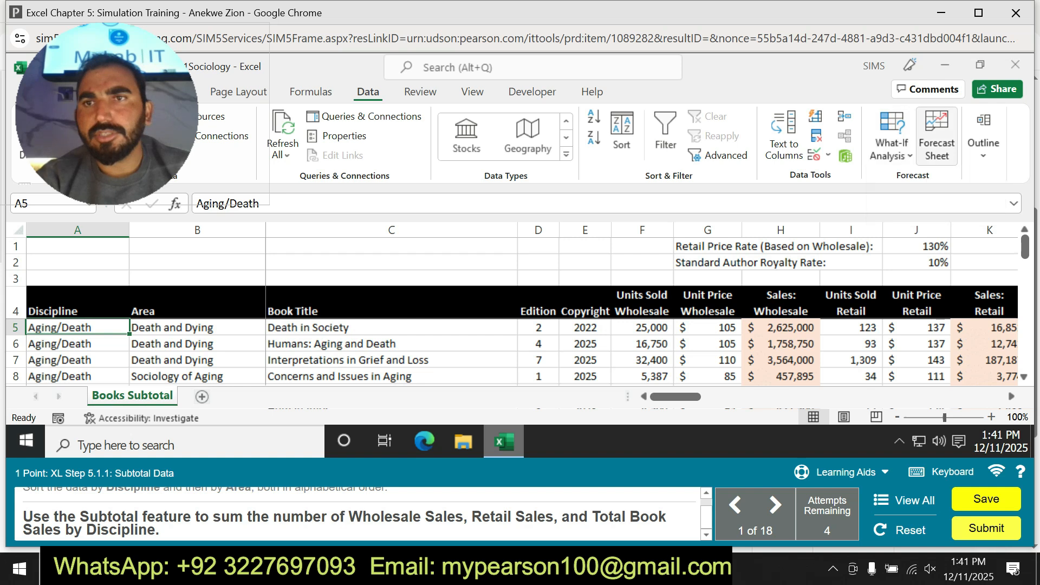
pyautogui.click(983, 143)
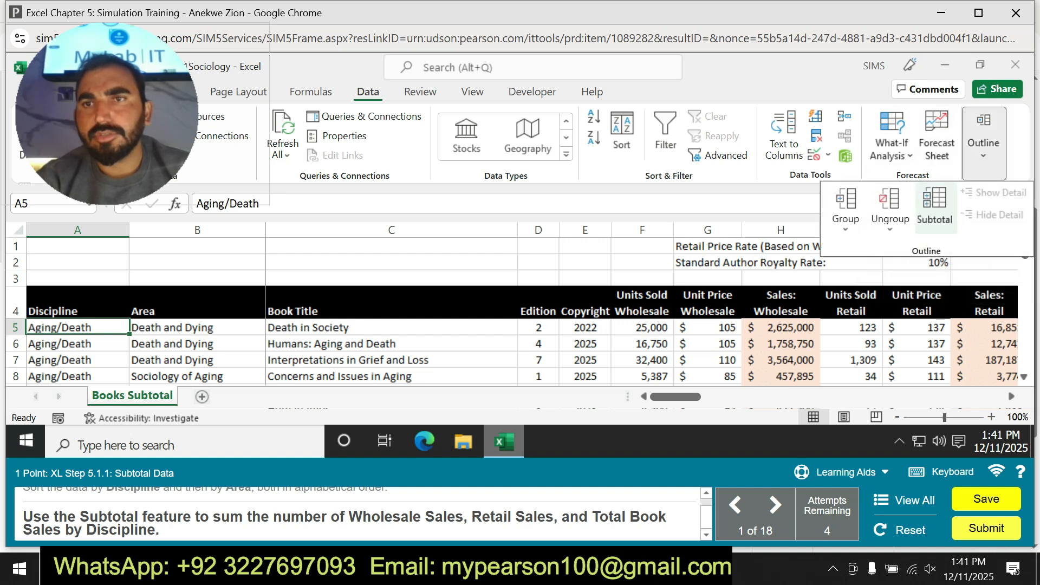
pyautogui.click(998, 205)
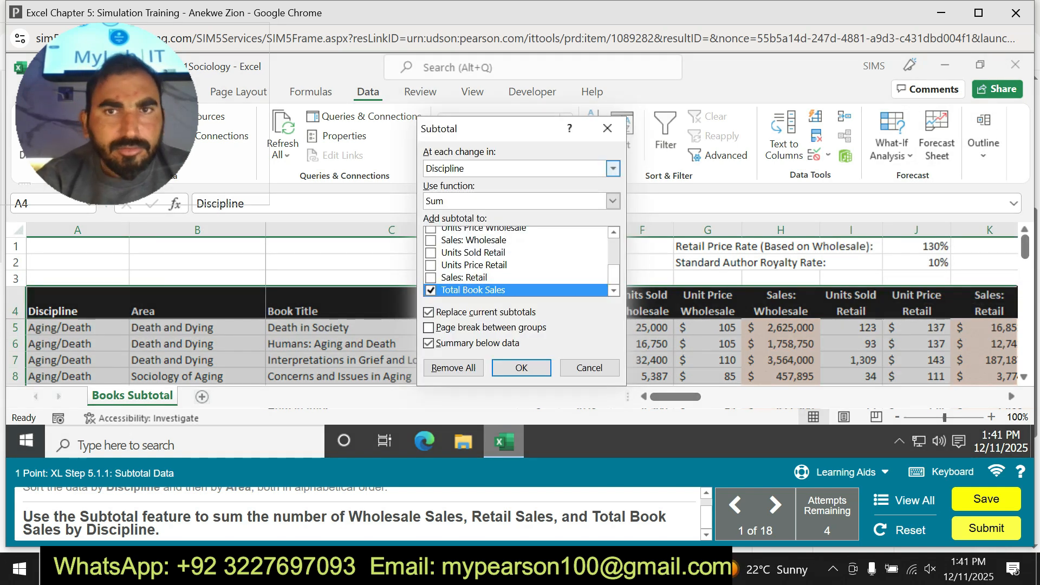
pyautogui.click(613, 168)
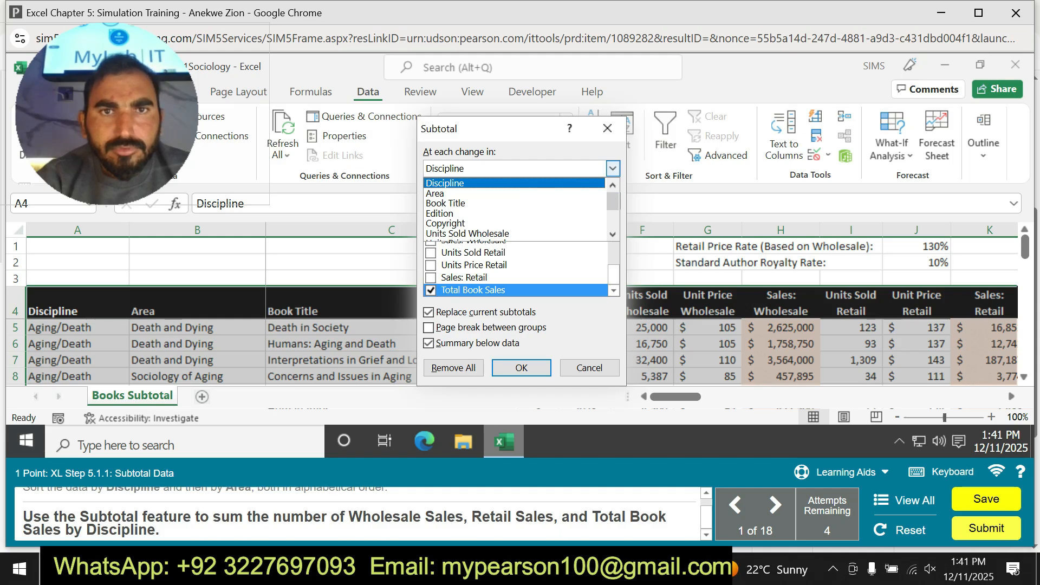
pyautogui.scroll(-2, 515, 208)
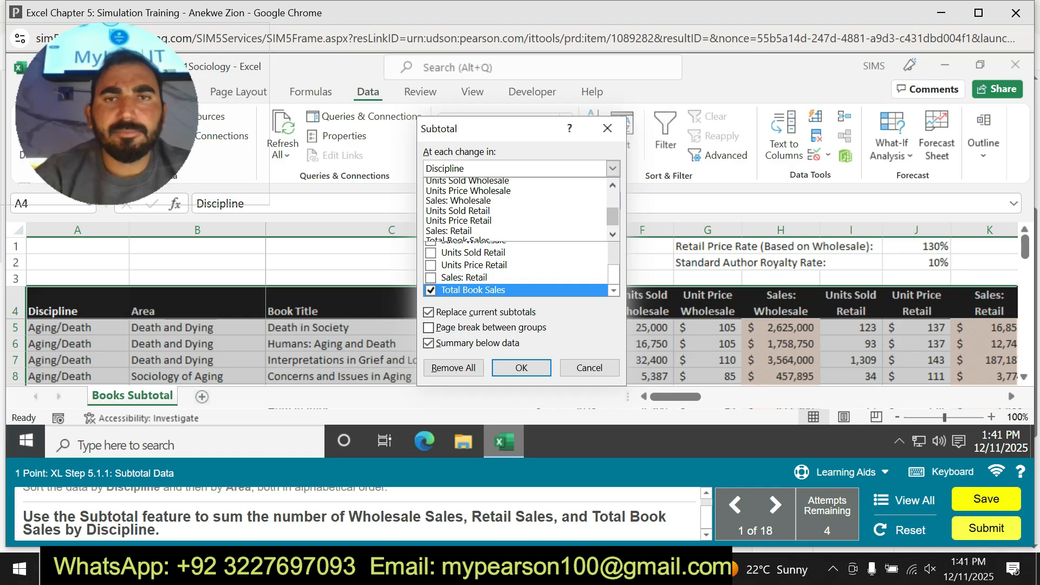
pyautogui.click(612, 169)
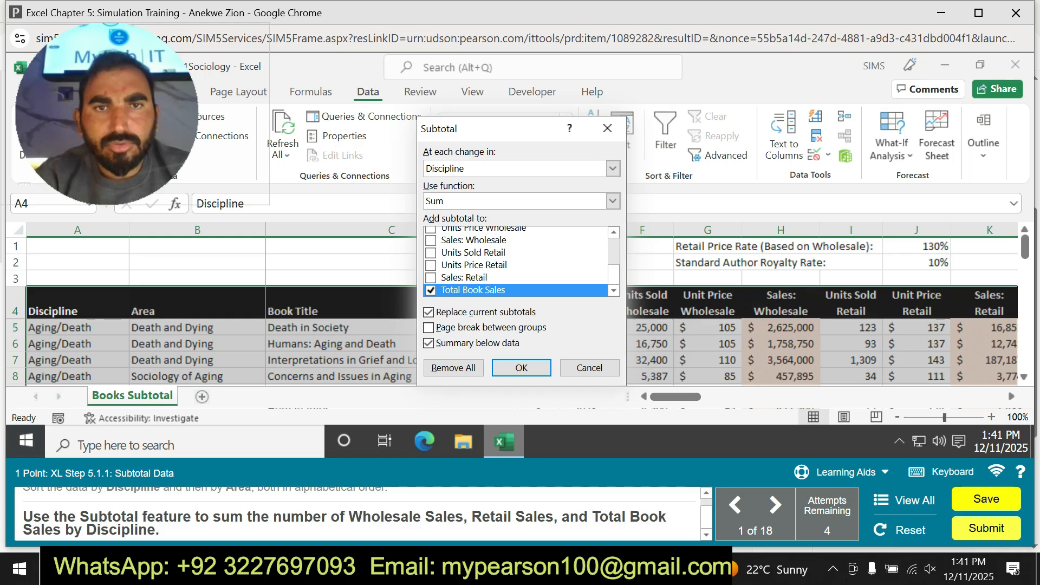
pyautogui.click(430, 240)
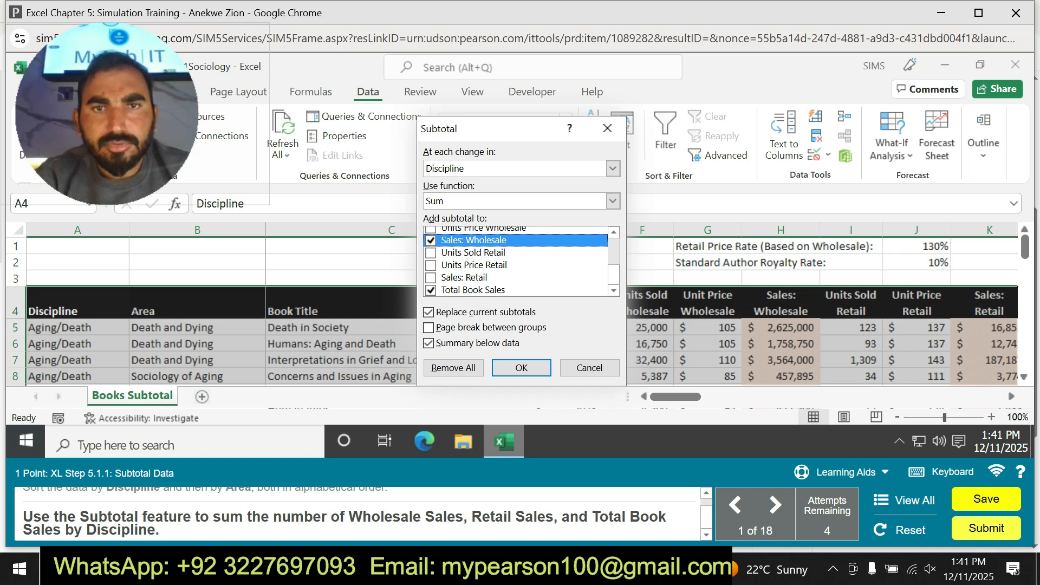
pyautogui.click(431, 278)
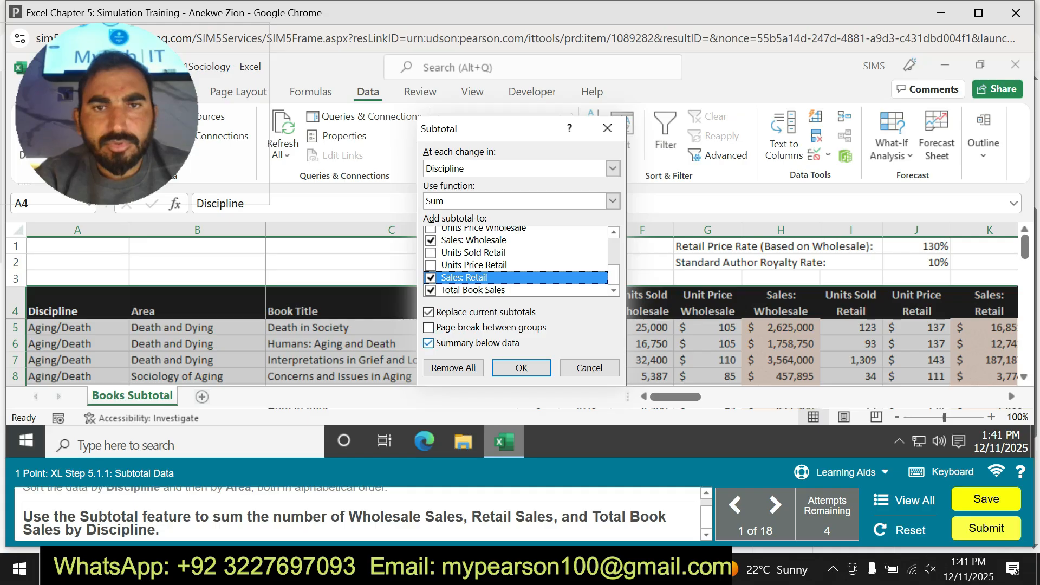
pyautogui.click(521, 368)
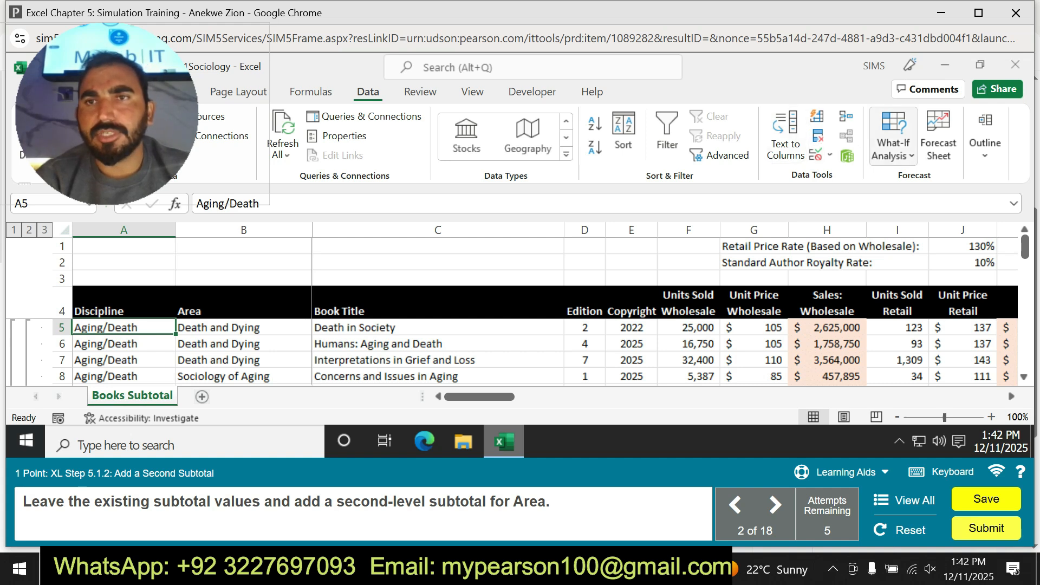
# Add a second-level Sum subtotal at each change in Area without replacing the current subtotals.
pyautogui.click(893, 138)
pyautogui.click(985, 139)
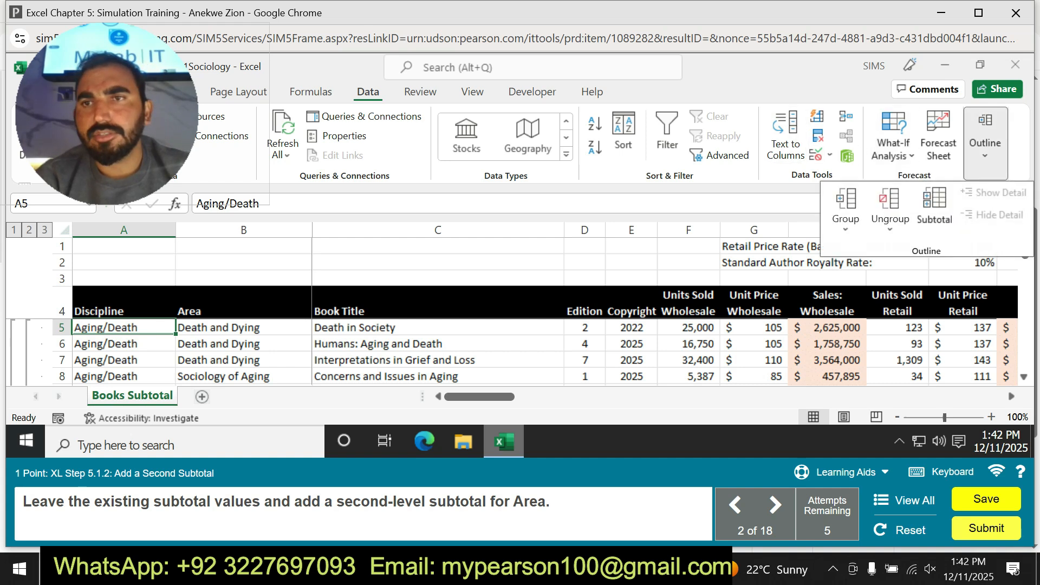
pyautogui.click(935, 214)
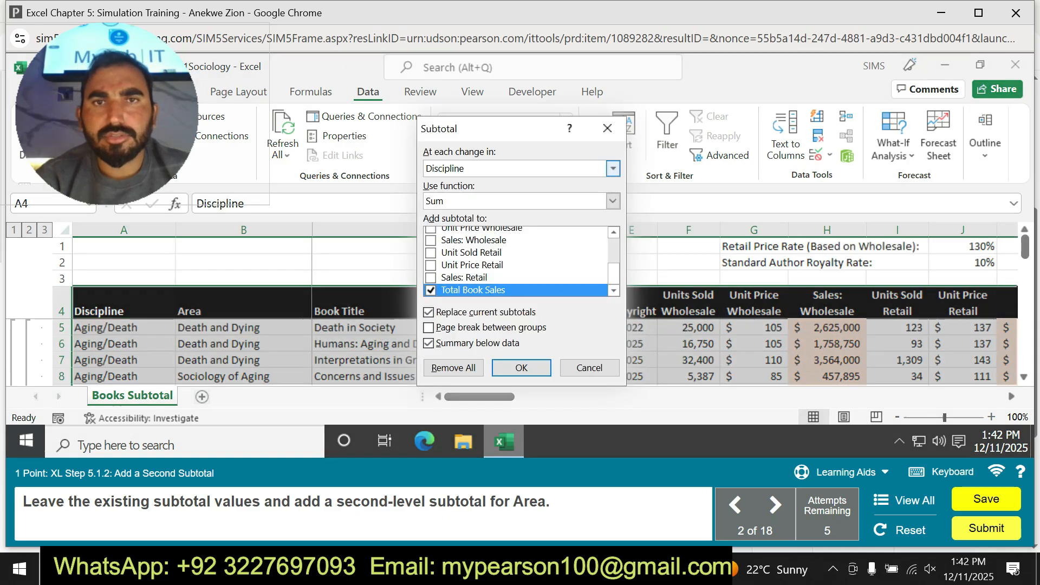
pyautogui.click(612, 168)
pyautogui.click(542, 185)
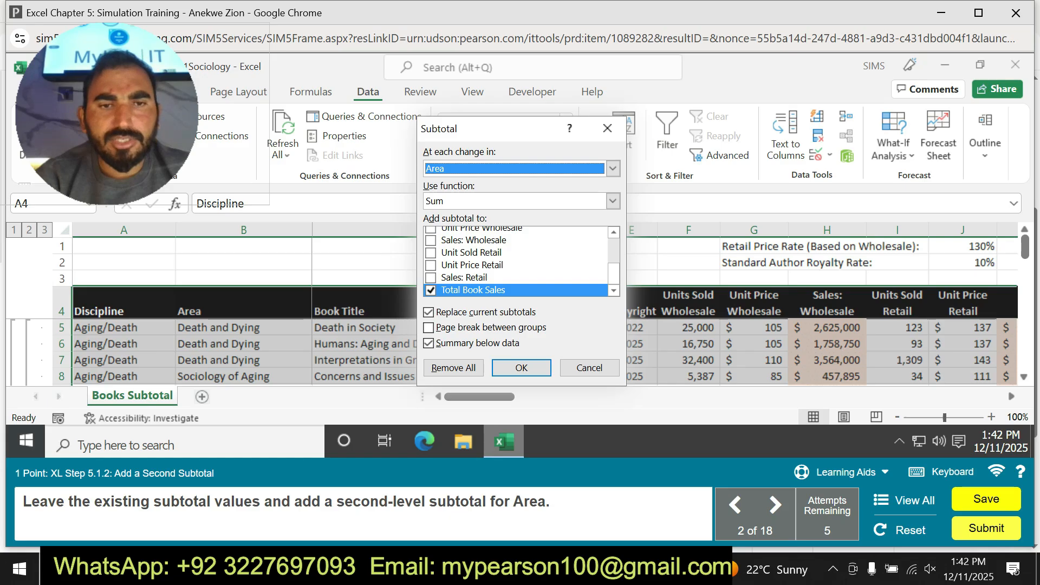
pyautogui.click(521, 368)
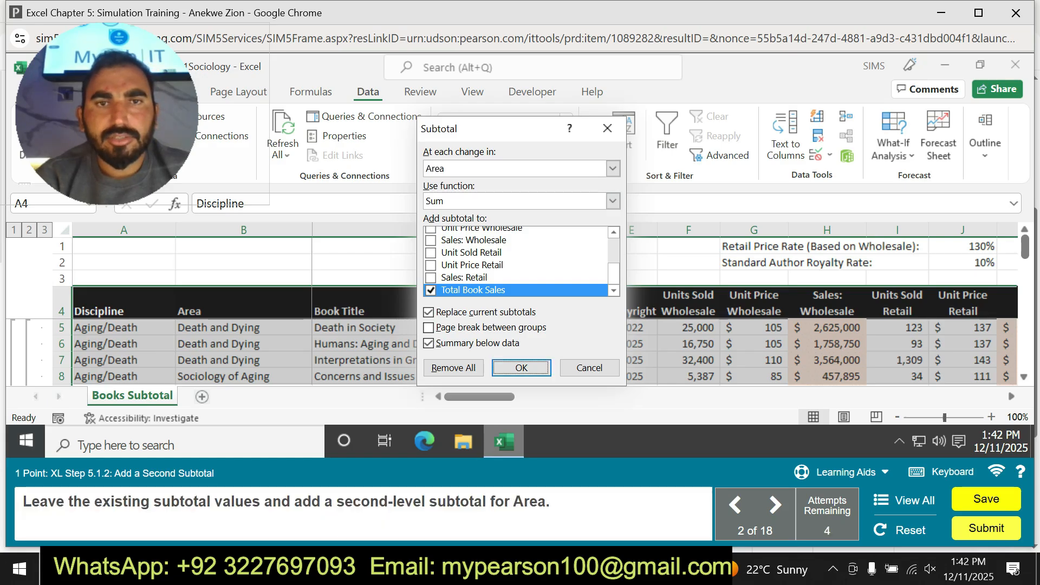
pyautogui.click(428, 312)
pyautogui.click(521, 368)
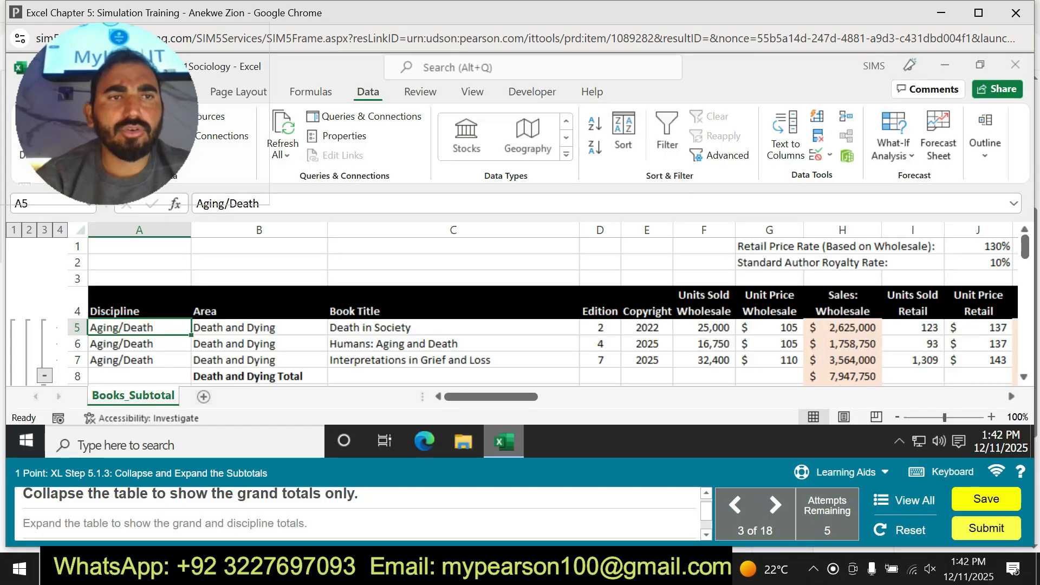
# Collapse the table to the grand totals only and expand it again to the grand and discipline totals.
pyautogui.click(29, 230)
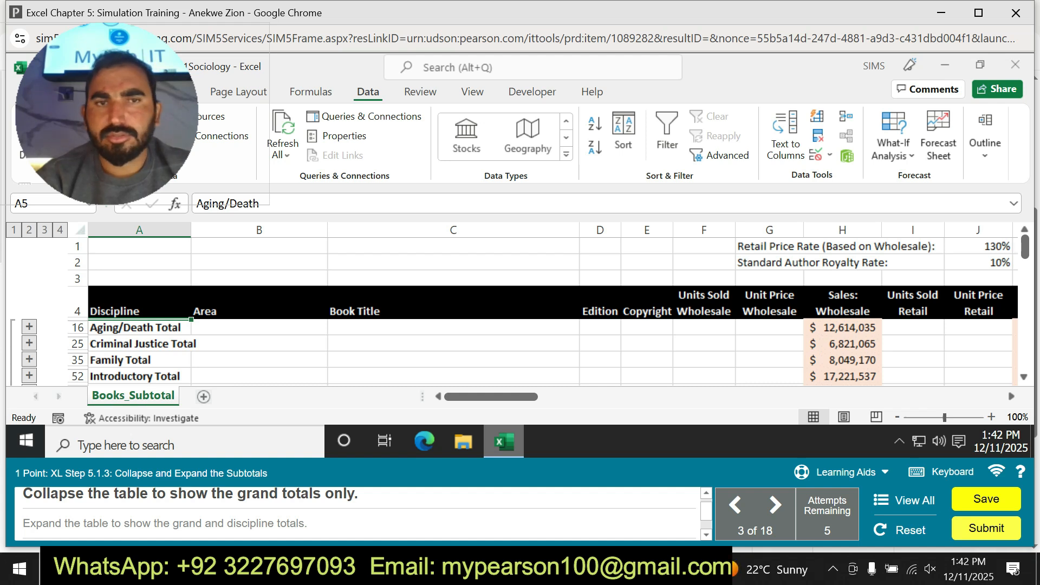
pyautogui.click(14, 230)
pyautogui.click(29, 230)
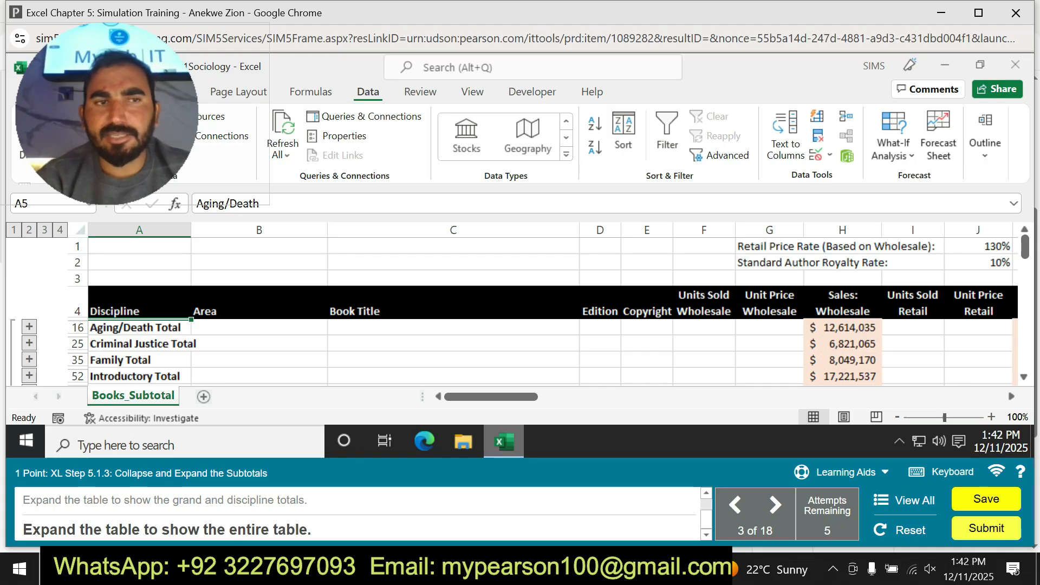
# Expand the table to all rows and collapse the Death and Dying and Sociology of Aging groups.
pyautogui.click(60, 230)
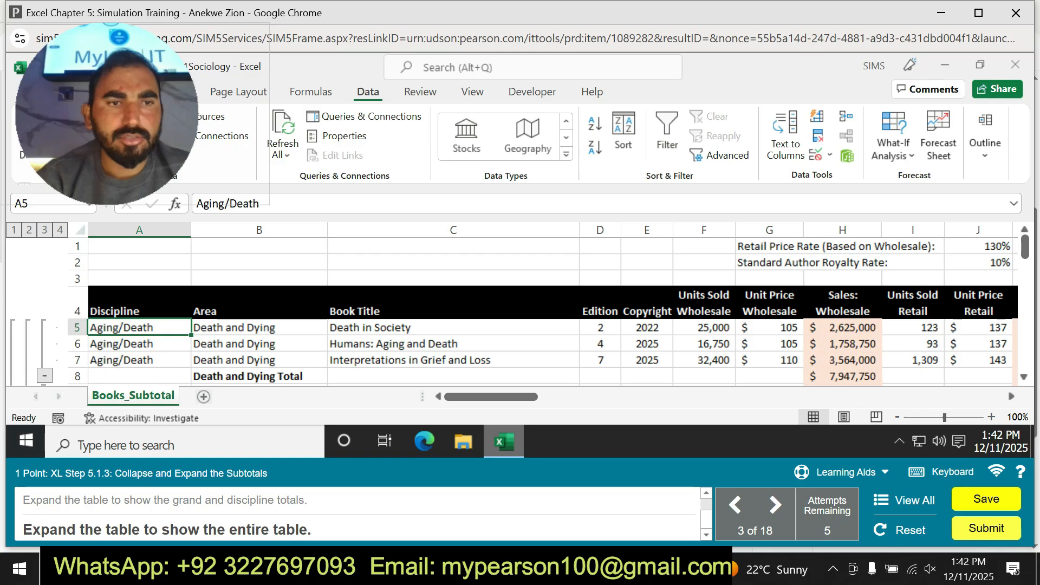
pyautogui.click(44, 375)
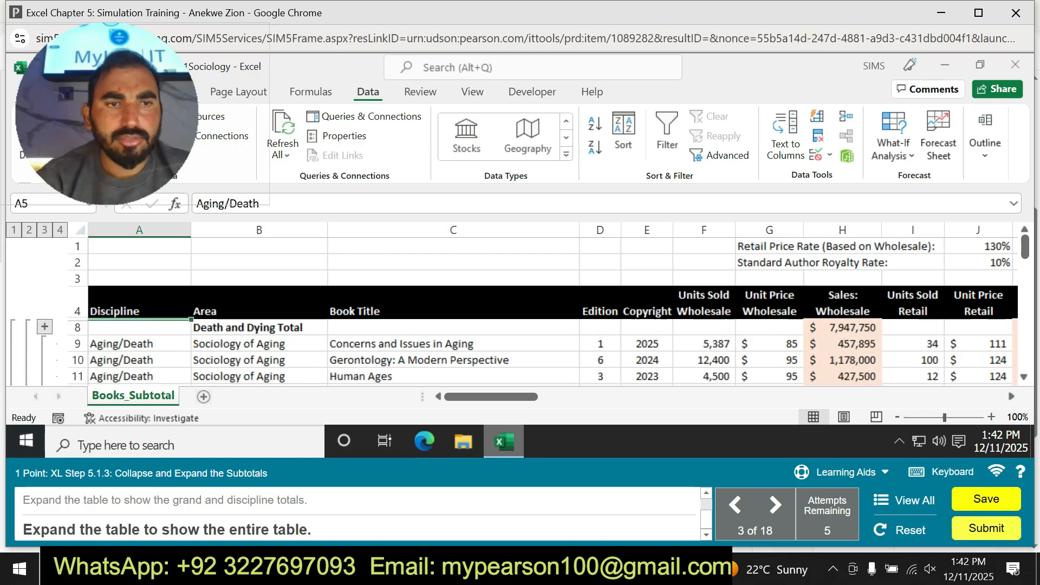
pyautogui.scroll(-2, 542, 303)
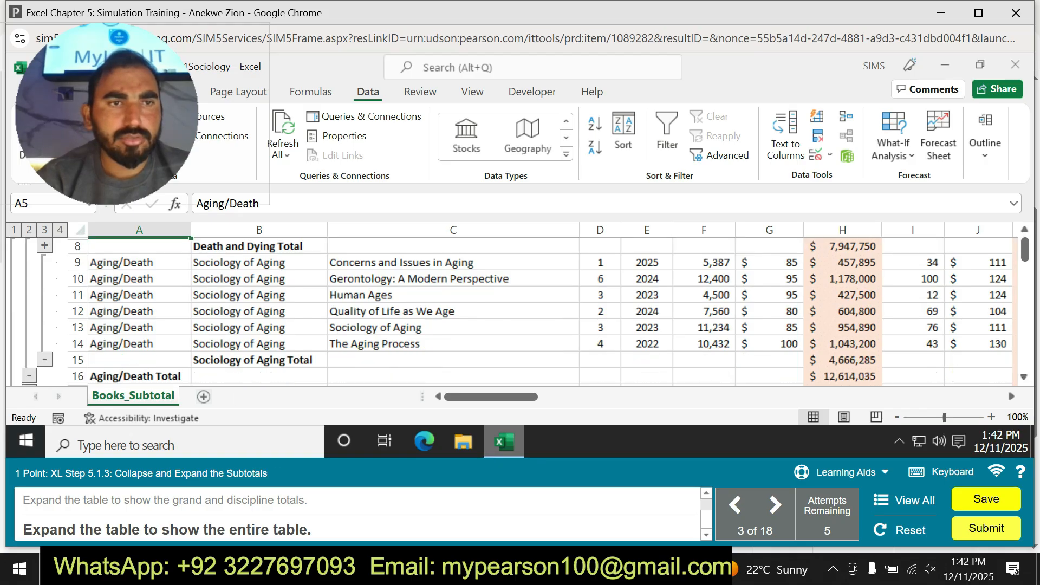
pyautogui.click(45, 359)
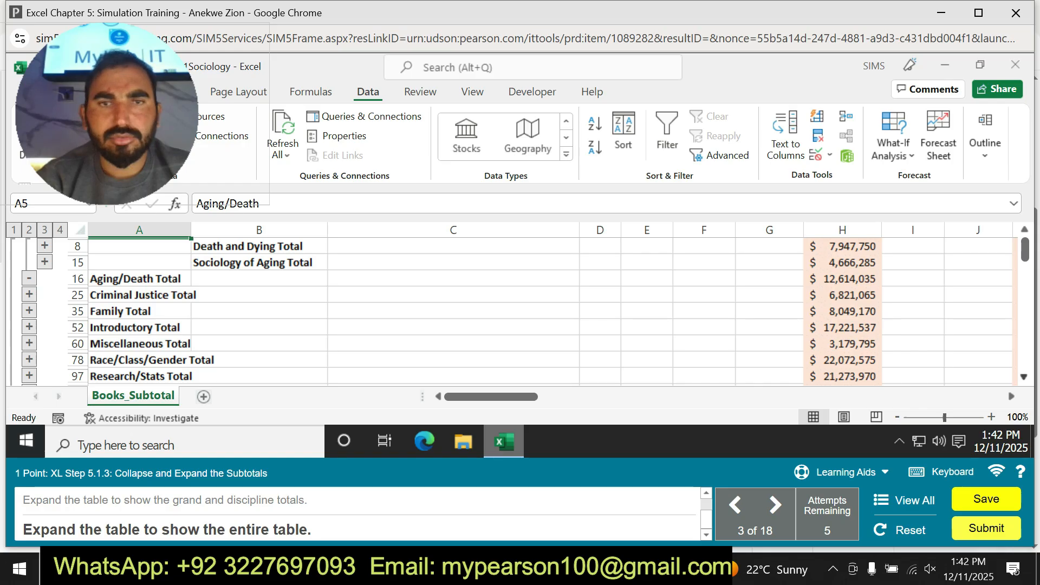
pyautogui.scroll(-1, 541, 309)
pyautogui.moveTo(1024, 256); pyautogui.dragTo(1024, 271)
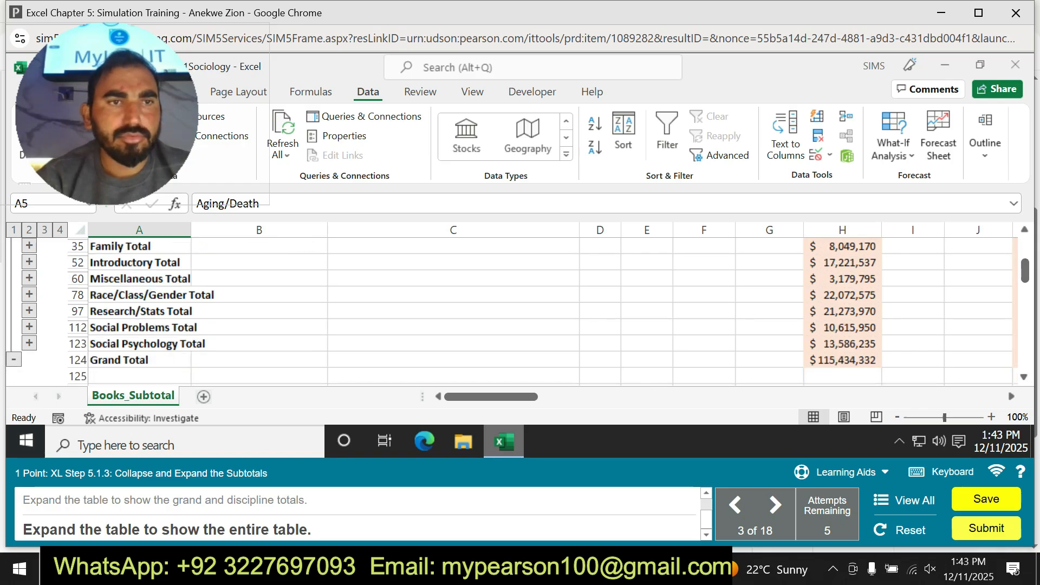
pyautogui.scroll(-3, 542, 309)
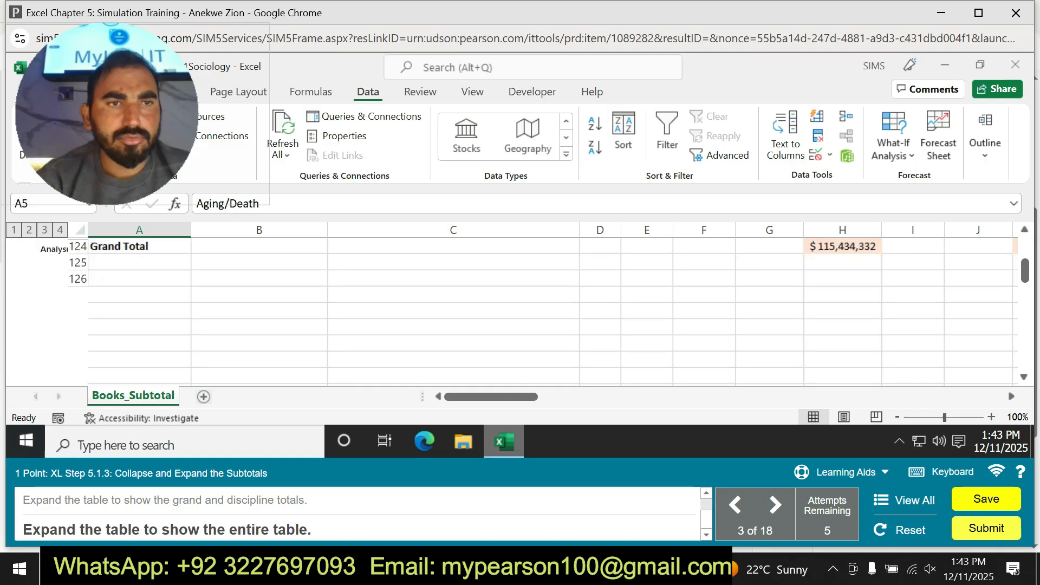
pyautogui.moveTo(1024, 271)
pyautogui.mouseDown()
pyautogui.moveTo(1024, 309)
pyautogui.moveTo(1024, 252)
pyautogui.mouseUp()
pyautogui.moveTo(1025, 247); pyautogui.dragTo(1025, 245)
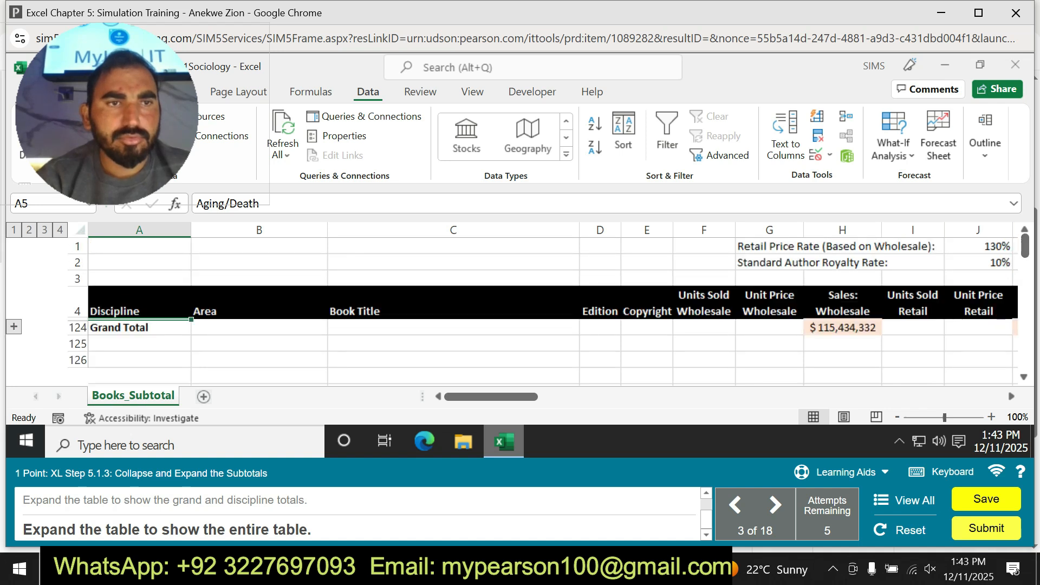
# Expand the outline from the grand total through the discipline and area totals to the entire table.
pyautogui.click(14, 326)
pyautogui.click(29, 230)
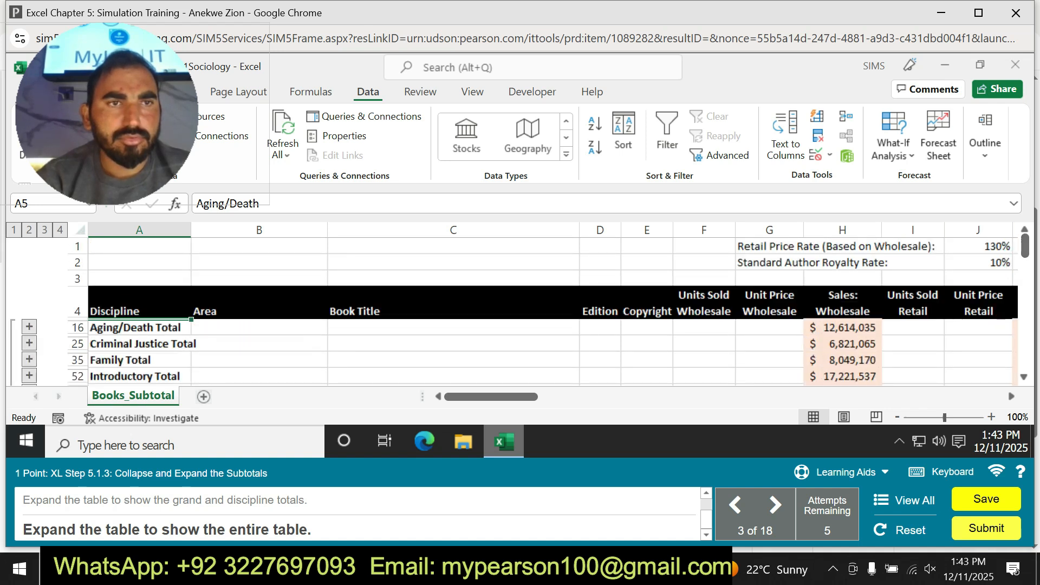
pyautogui.click(44, 230)
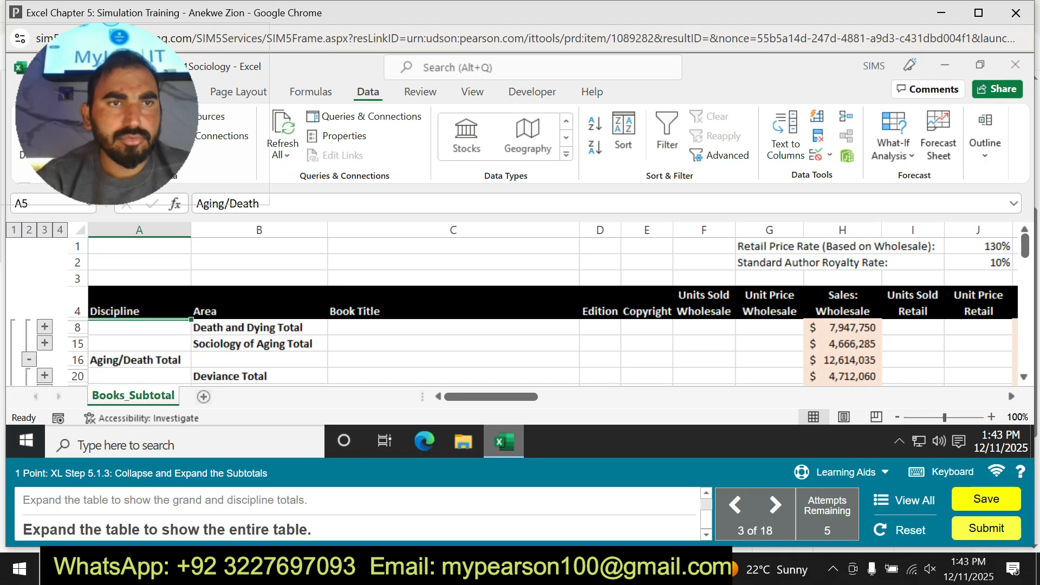
pyautogui.click(60, 229)
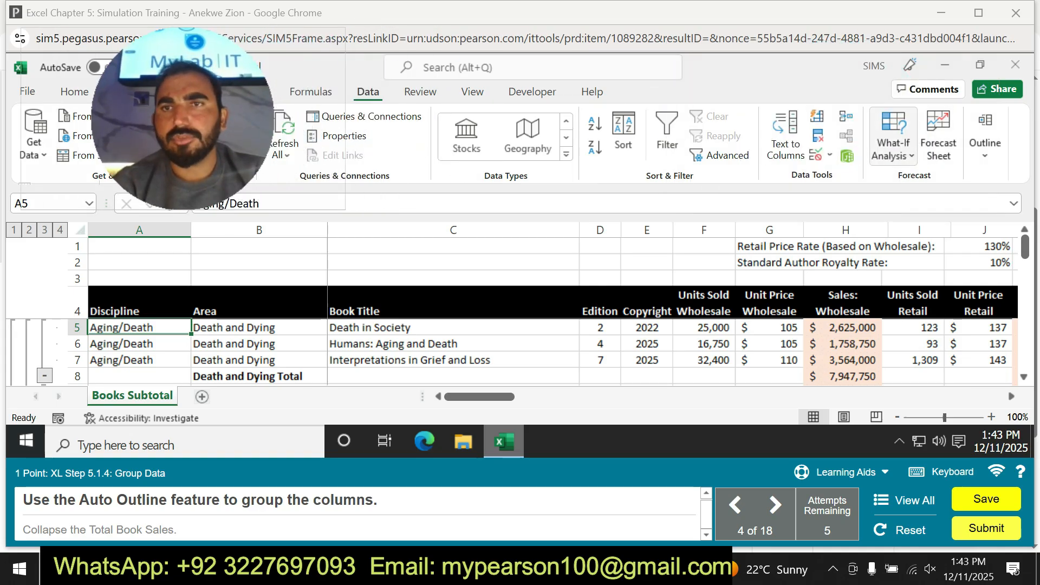
# Group the columns with the Auto Outline feature and collapse the Total Book Sales column group.
pyautogui.click(893, 142)
pyautogui.click(938, 139)
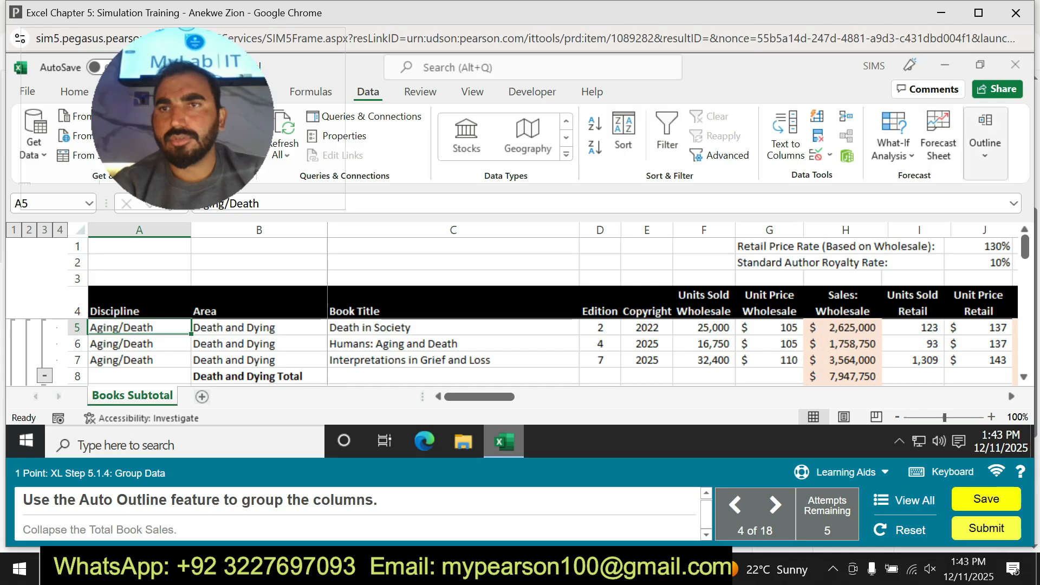
pyautogui.click(984, 142)
pyautogui.click(846, 217)
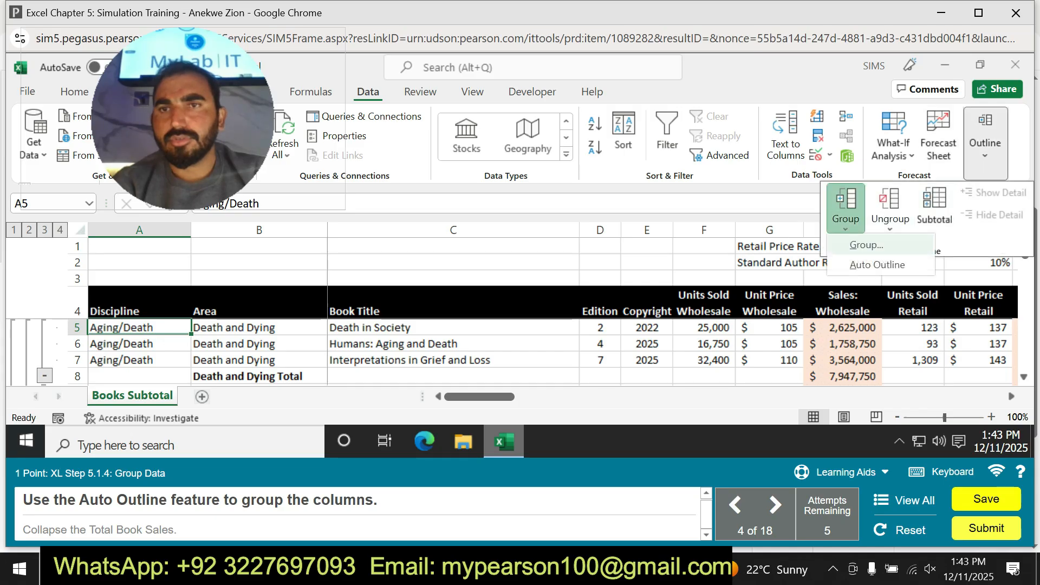
pyautogui.click(877, 264)
pyautogui.click(483, 279)
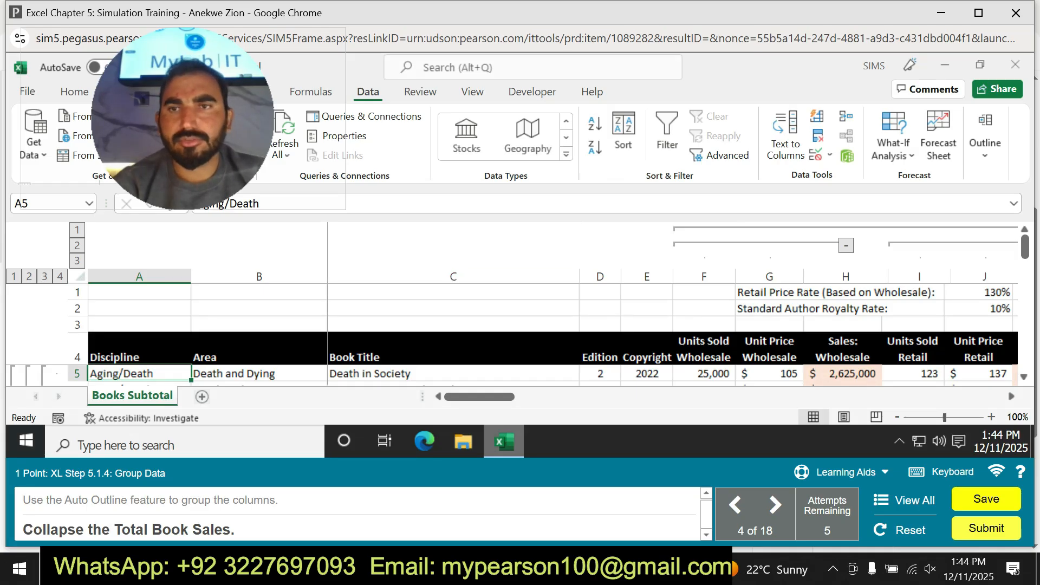
pyautogui.moveTo(479, 396); pyautogui.dragTo(548, 396)
pyautogui.click(885, 229)
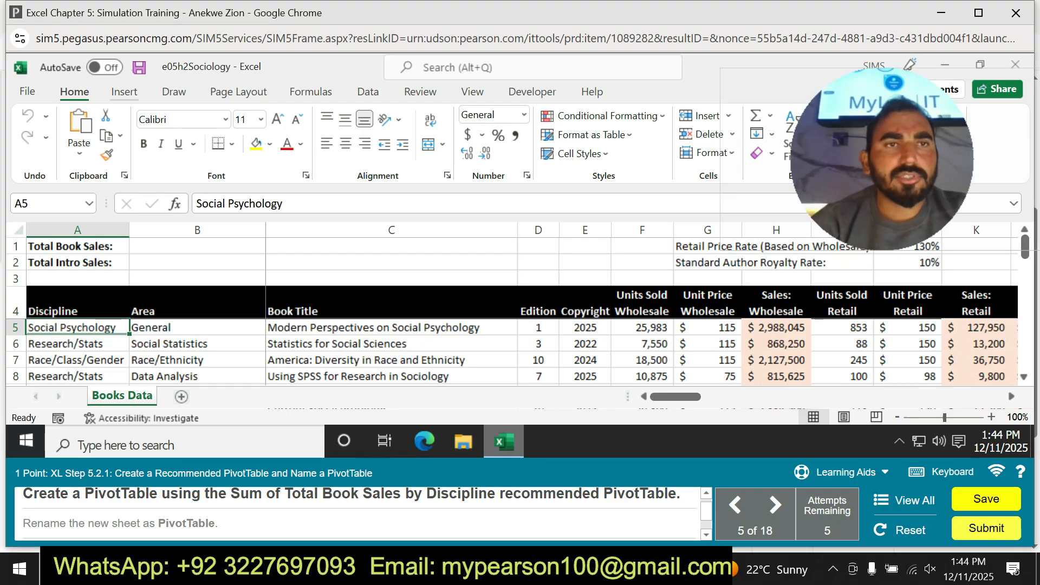
# Open the PivotTable recommendations for the book data on the Books Data sheet.
pyautogui.click(124, 92)
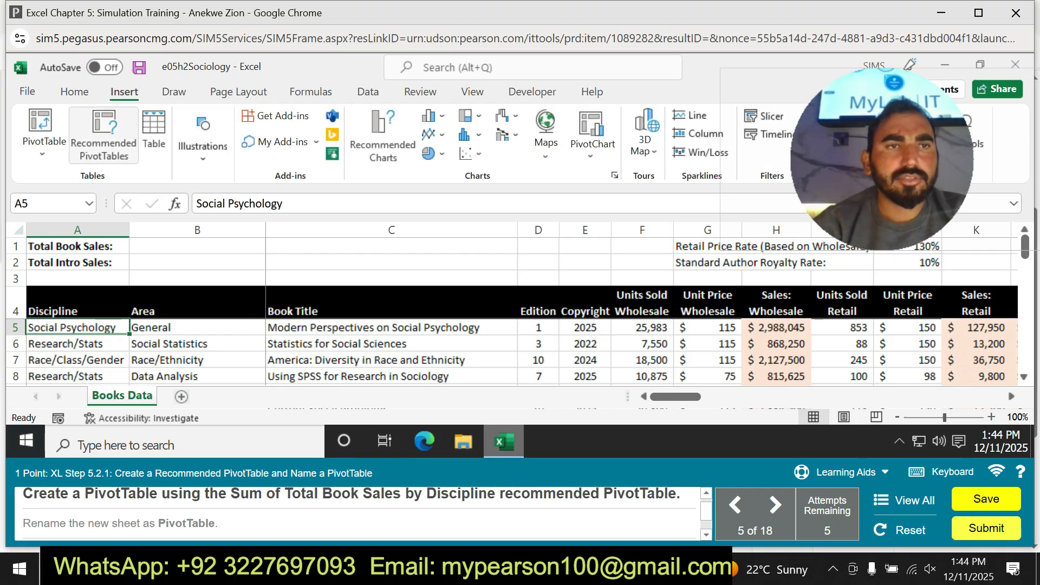
pyautogui.click(104, 135)
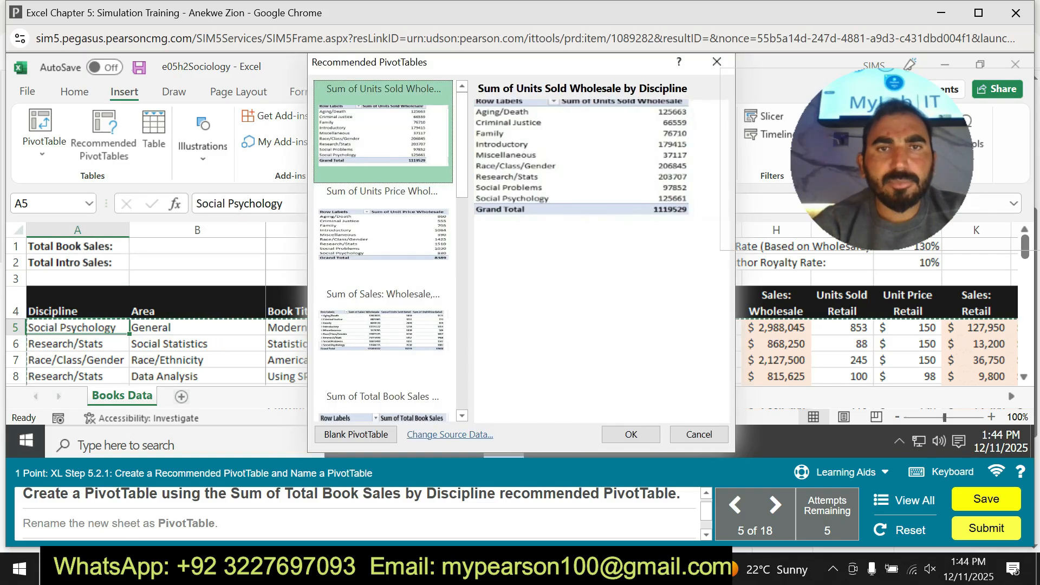
# Try to create the recommended PivotTable Sum of Total Book Sales by Area (+) and Copyright.
pyautogui.scroll(-3, 384, 249)
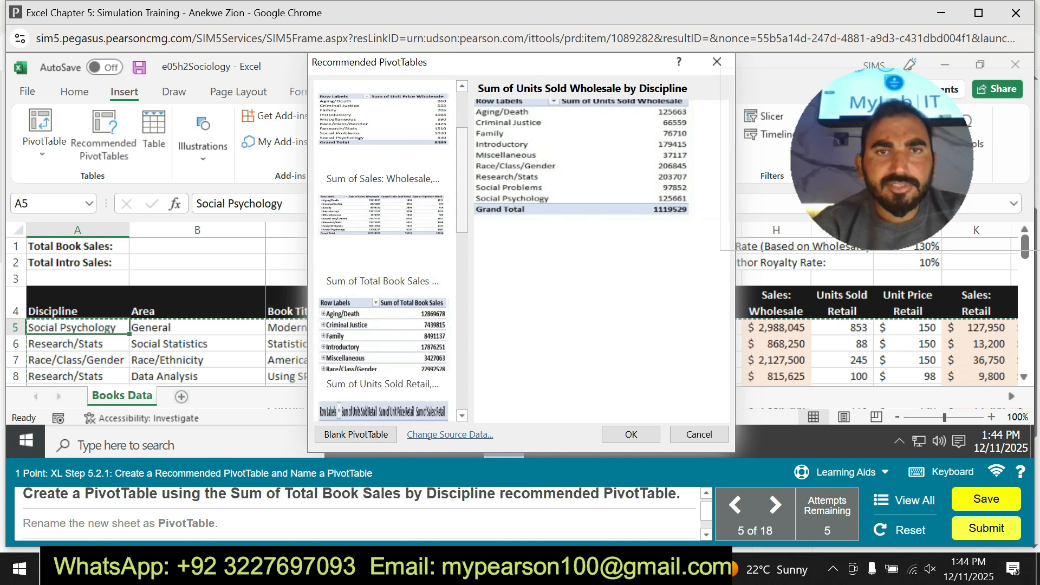
pyautogui.scroll(-4, 384, 250)
pyautogui.scroll(-2, 384, 249)
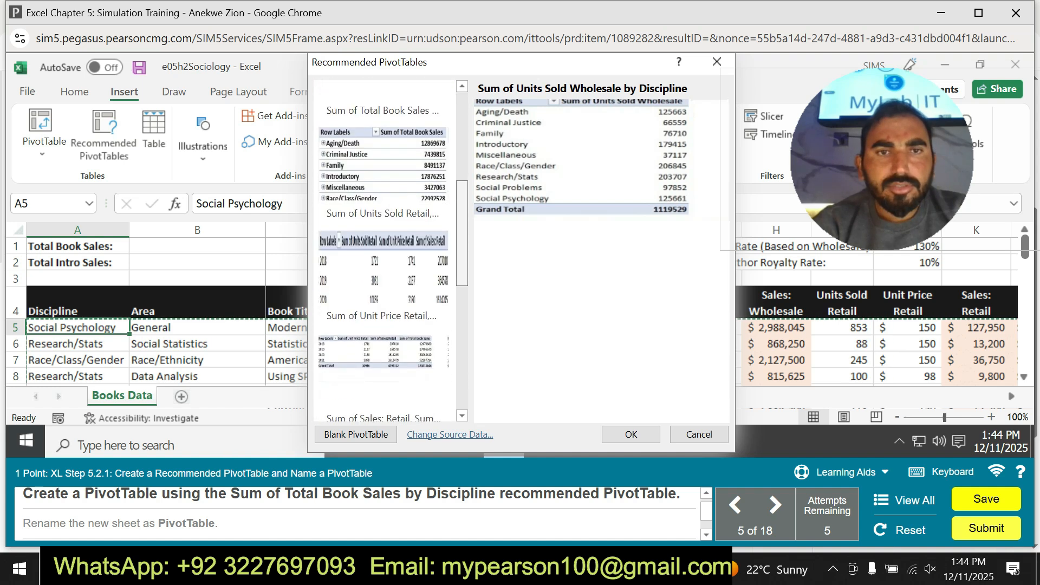
pyautogui.scroll(-5, 385, 250)
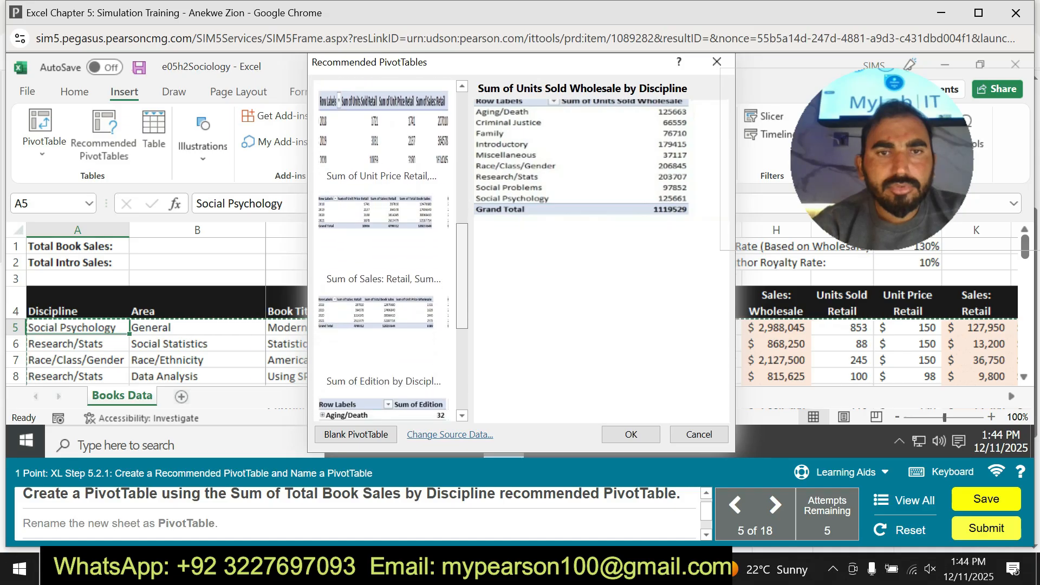
pyautogui.scroll(-1, 384, 249)
pyautogui.scroll(1, 384, 249)
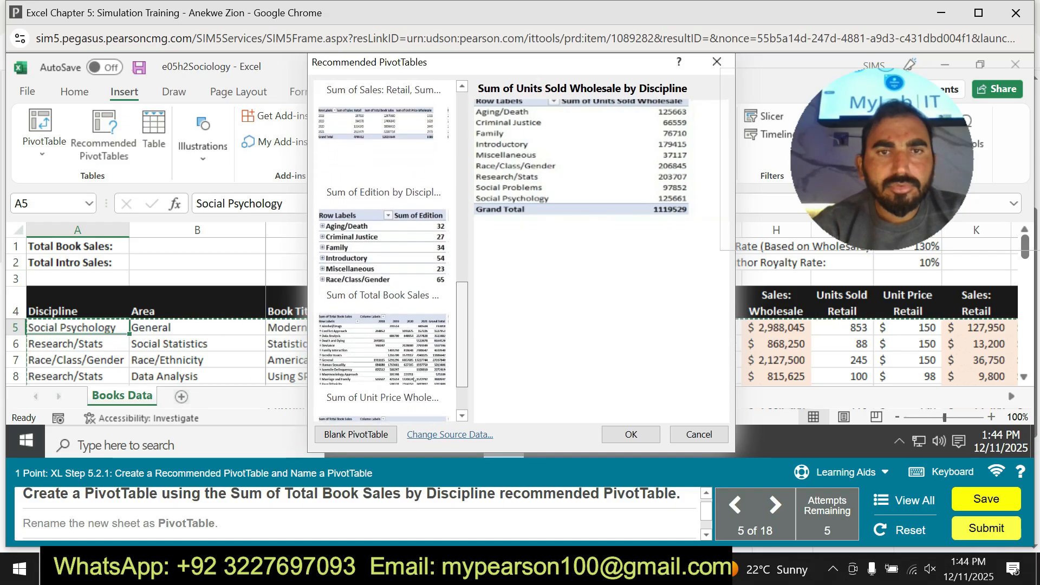
pyautogui.scroll(-2, 385, 249)
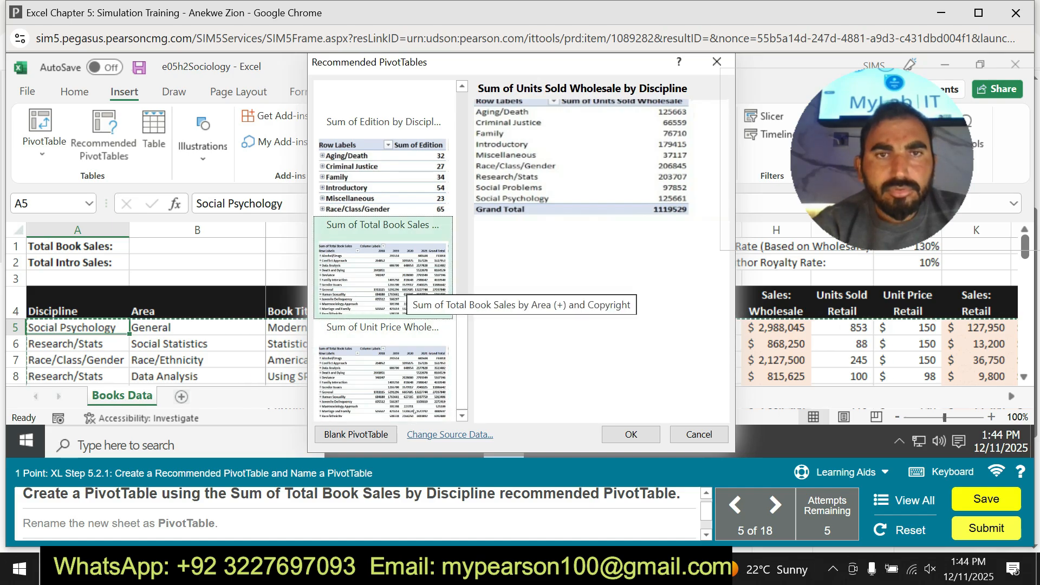
pyautogui.click(404, 284)
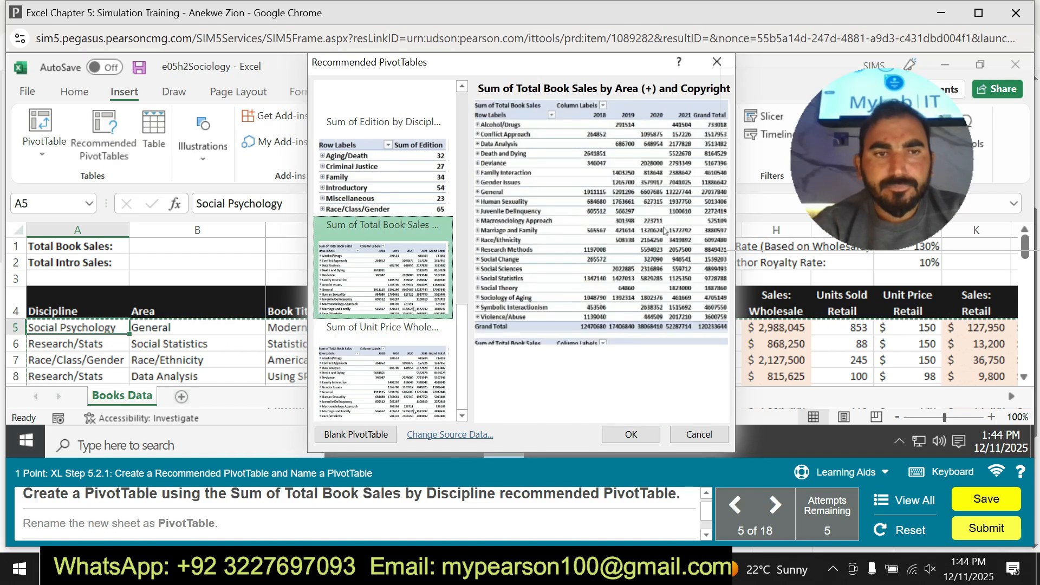
pyautogui.click(631, 435)
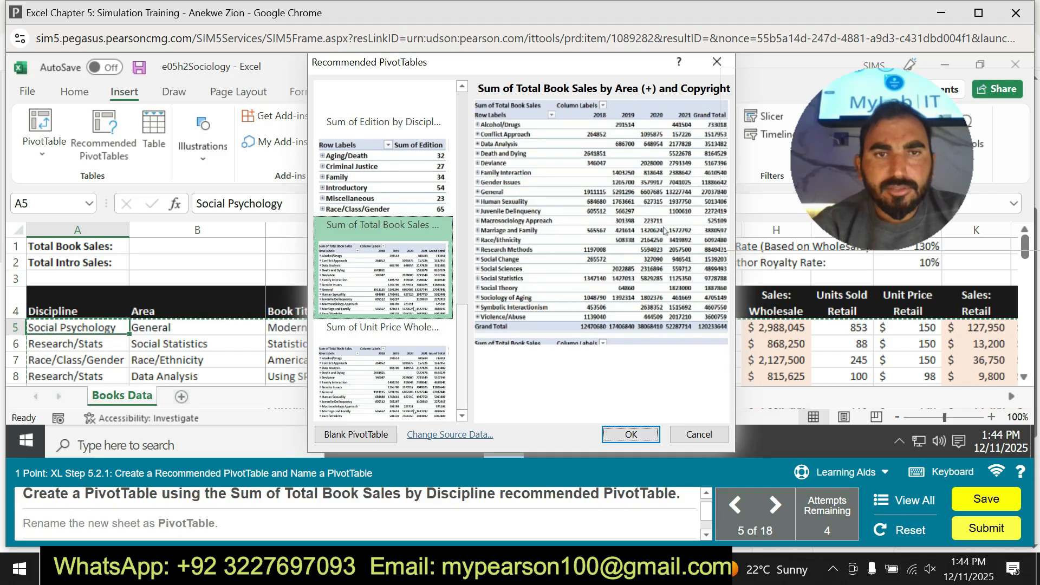
# Create the recommended PivotTable Sum of Total Book Sales by Discipline on a new sheet.
pyautogui.scroll(3, 382, 251)
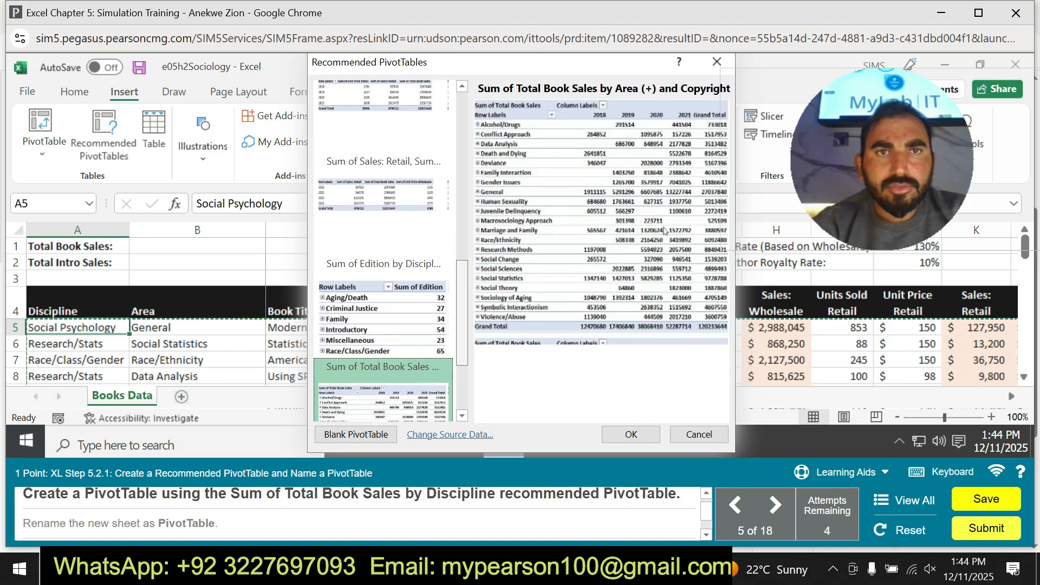
pyautogui.scroll(4, 383, 251)
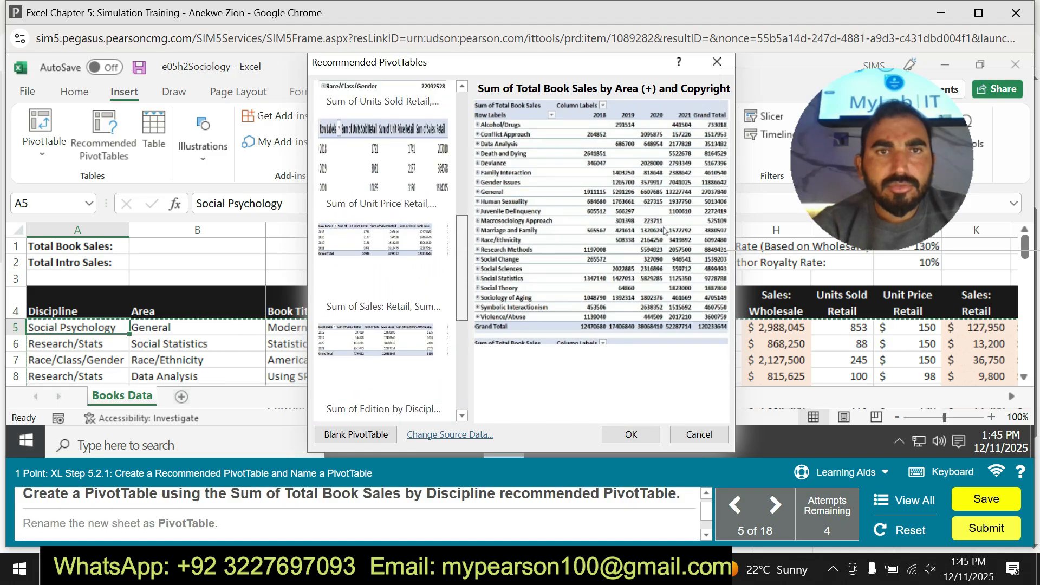
pyautogui.scroll(3, 383, 251)
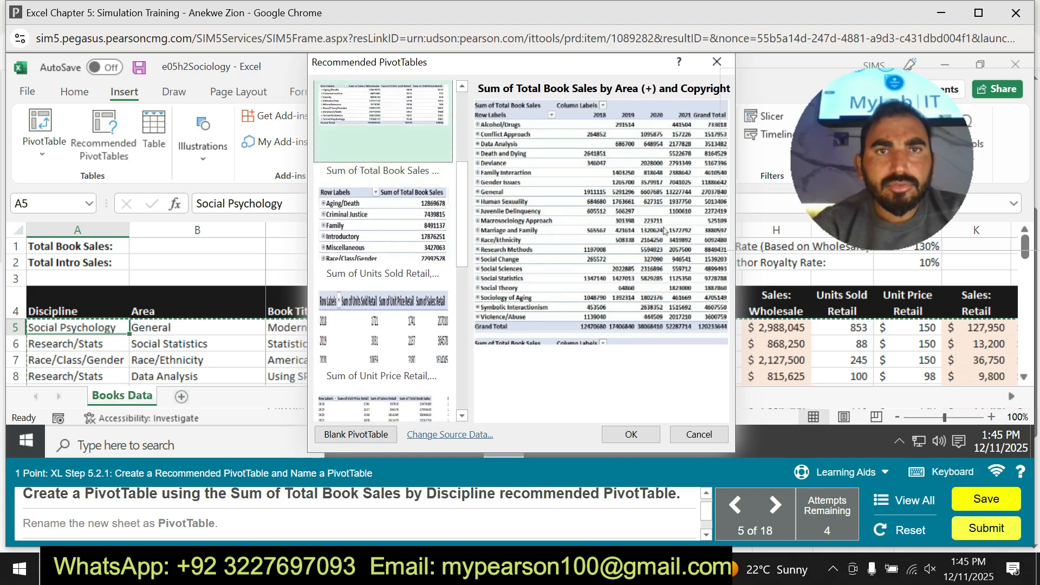
pyautogui.click(383, 214)
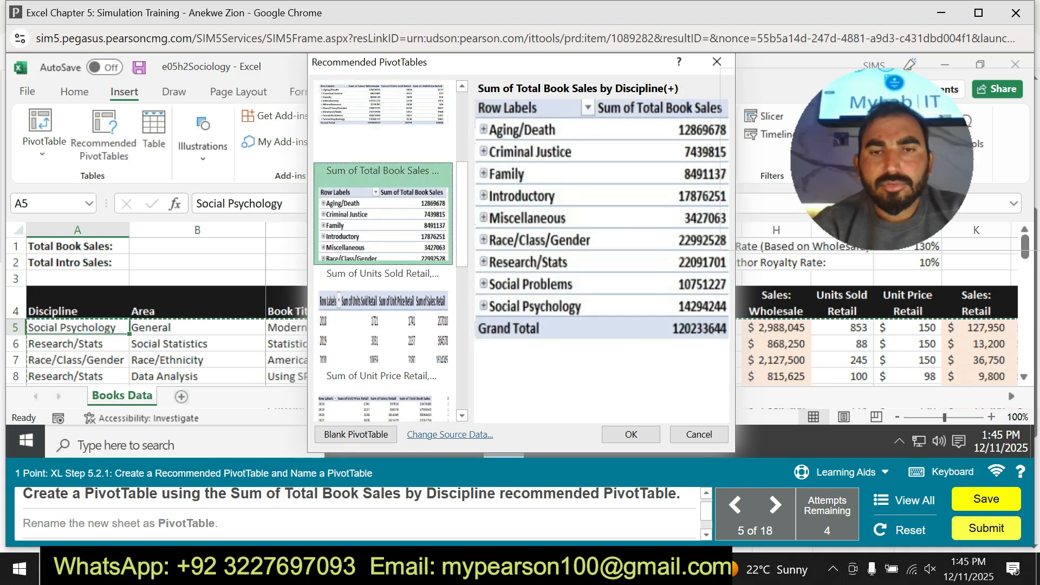
pyautogui.click(631, 434)
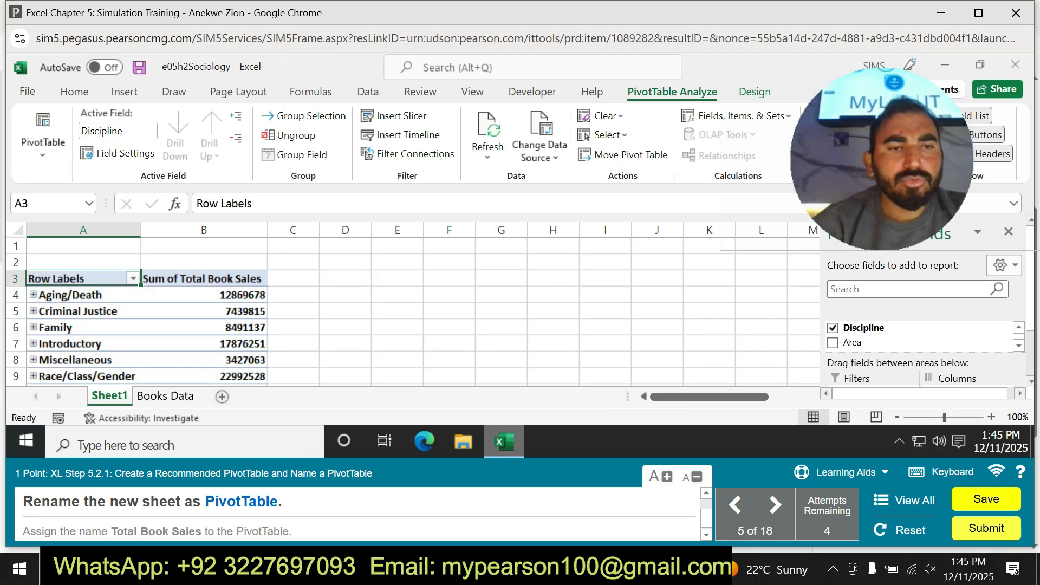
# Try to set the PivotTable's own name to PivotTable and clear the name again.
pyautogui.moveTo(205, 501)
pyautogui.mouseDown()
pyautogui.moveTo(269, 500)
pyautogui.moveTo(270, 529)
pyautogui.moveTo(284, 534)
pyautogui.moveTo(284, 507)
pyautogui.moveTo(206, 500)
pyautogui.mouseUp()
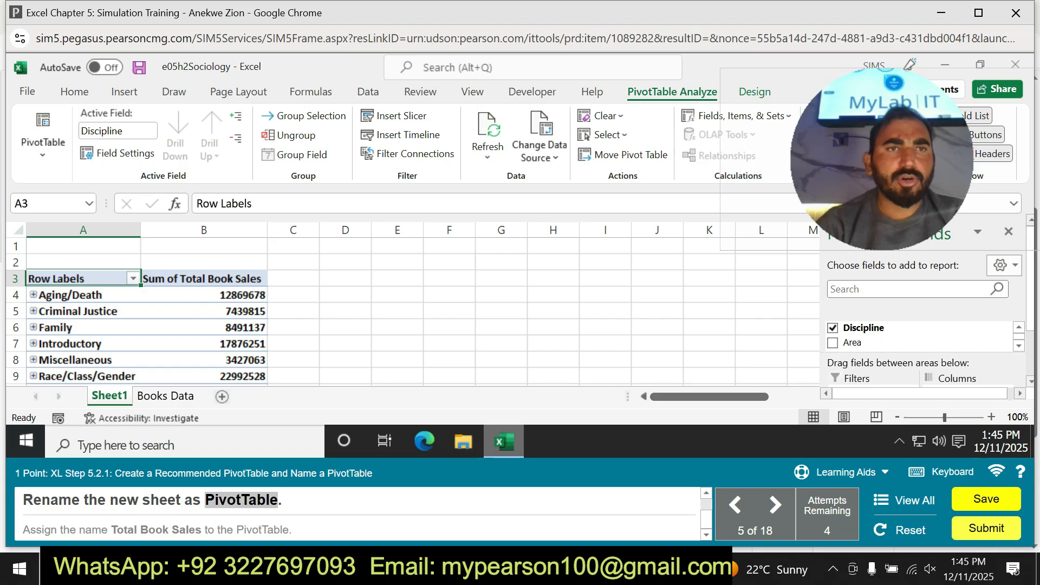
pyautogui.click(42, 142)
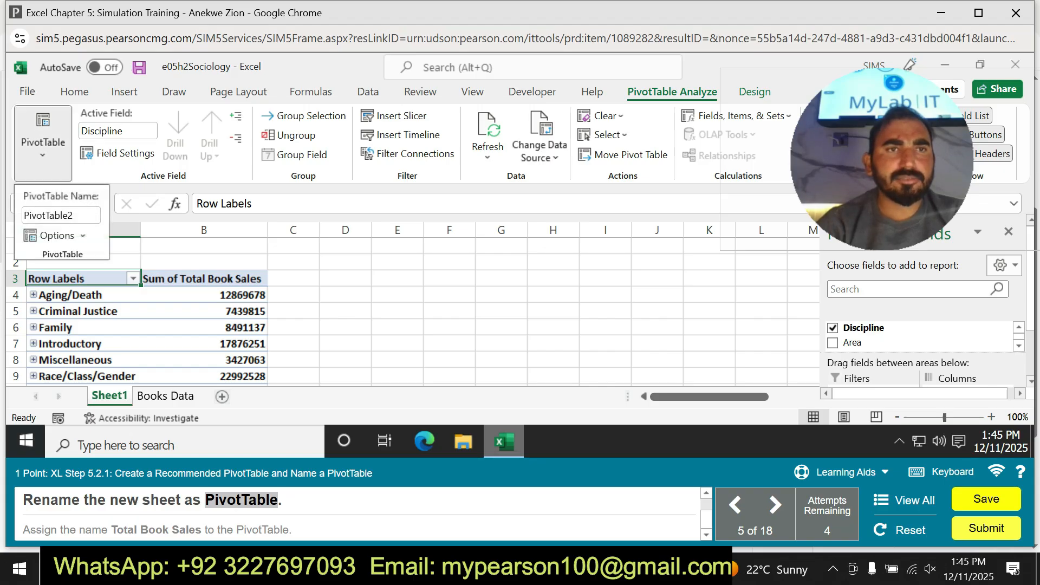
pyautogui.click(60, 215)
pyautogui.press('BackSpace')
pyautogui.write('PivotTable')
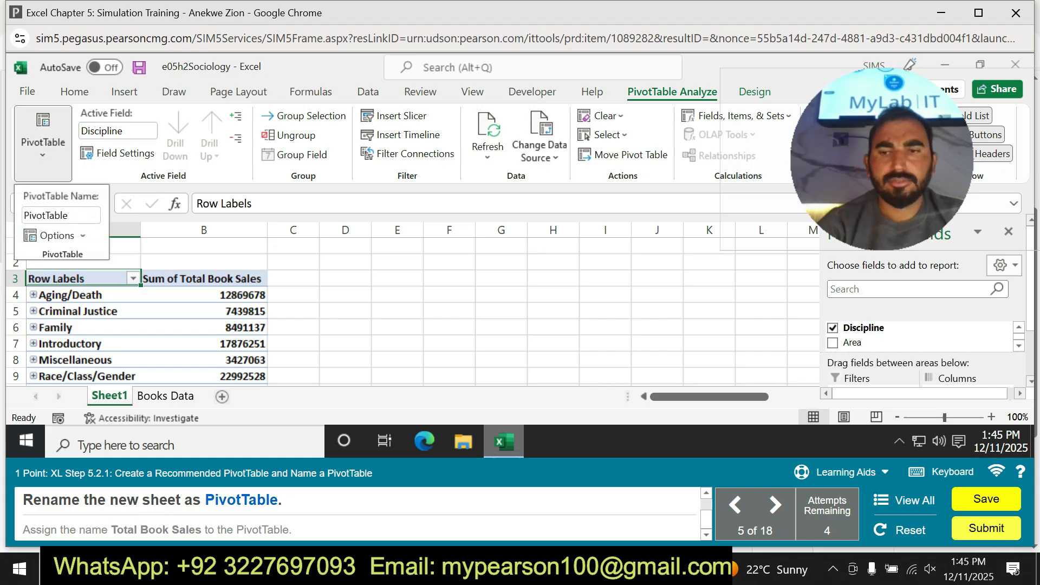
pyautogui.press('Return')
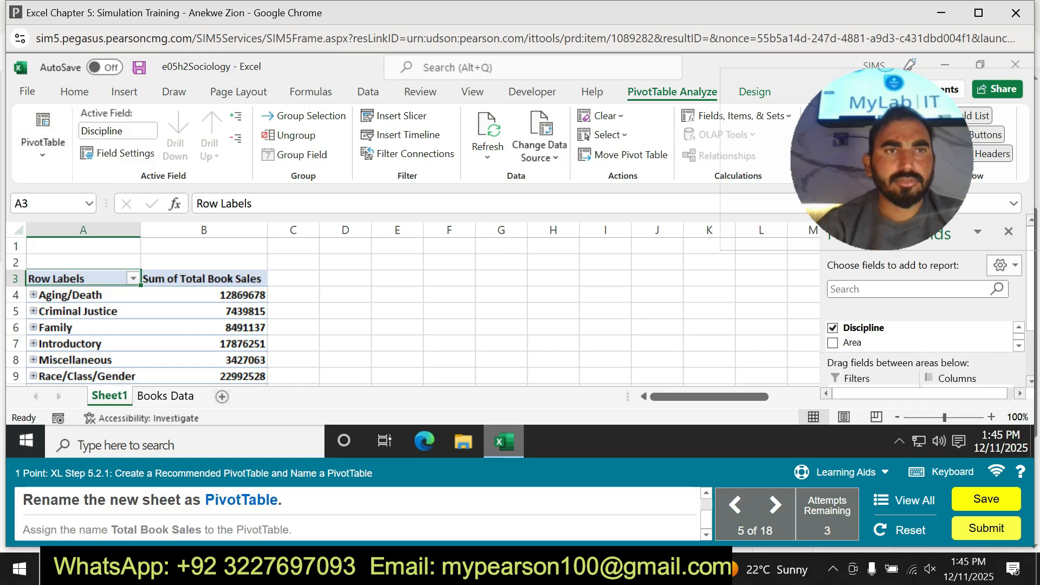
pyautogui.click(42, 142)
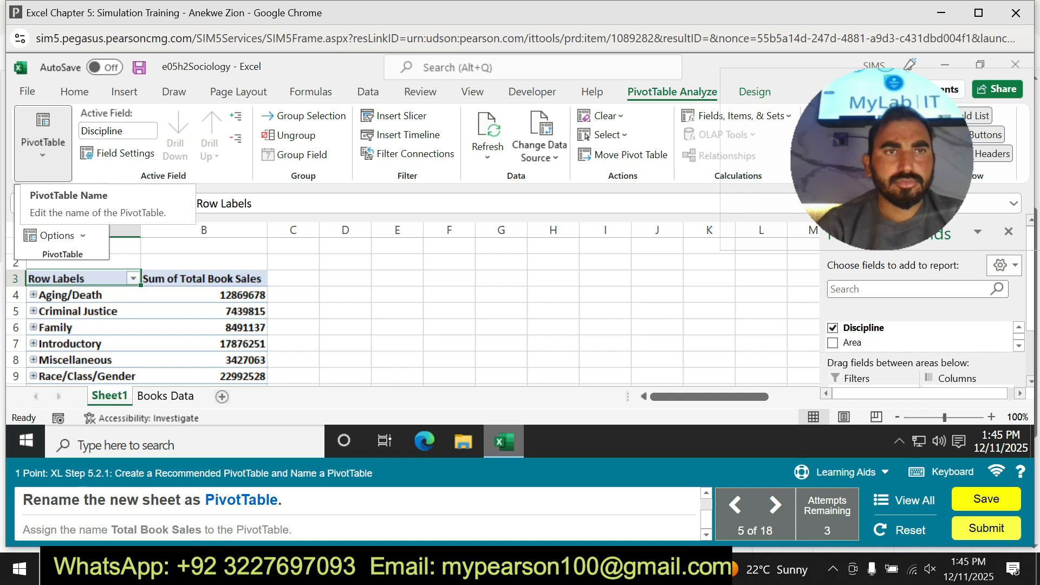
pyautogui.press('BackSpace')
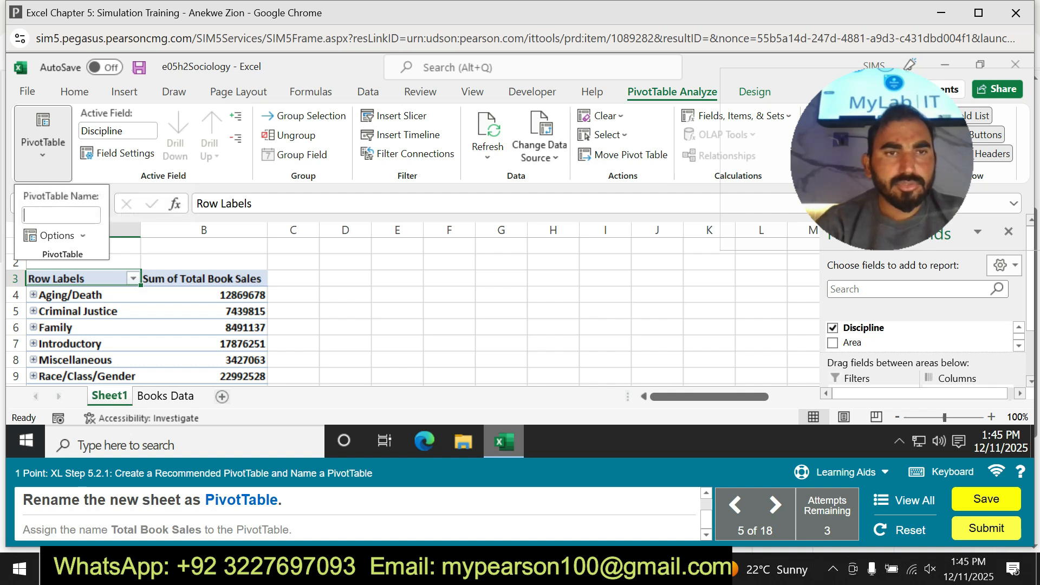
# Rename the new sheet containing the recommended PivotTable as PivotTable.
pyautogui.rightClick(114, 396)
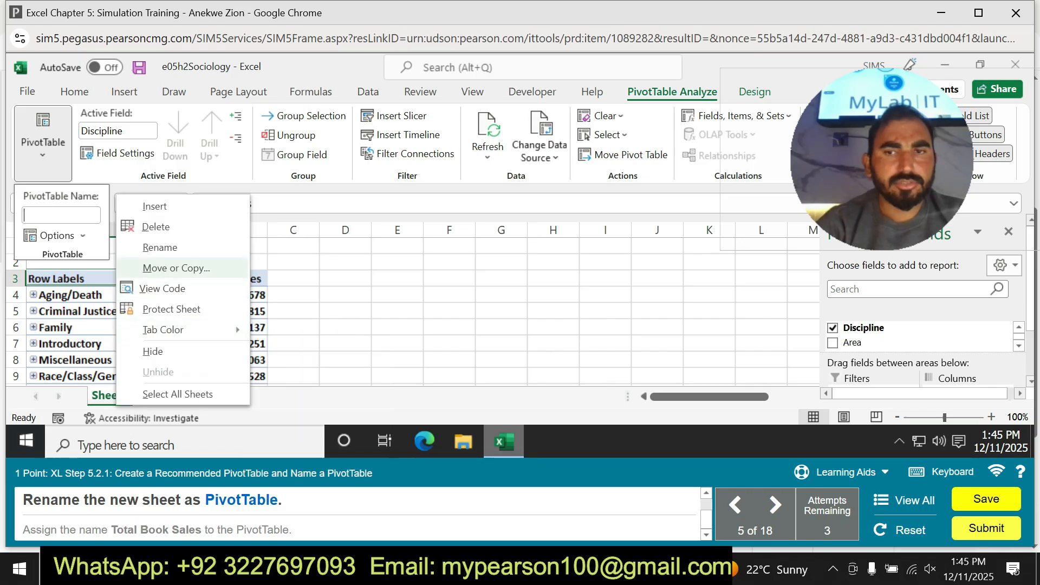
pyautogui.click(160, 247)
pyautogui.write('PivotTable')
pyautogui.press('Return')
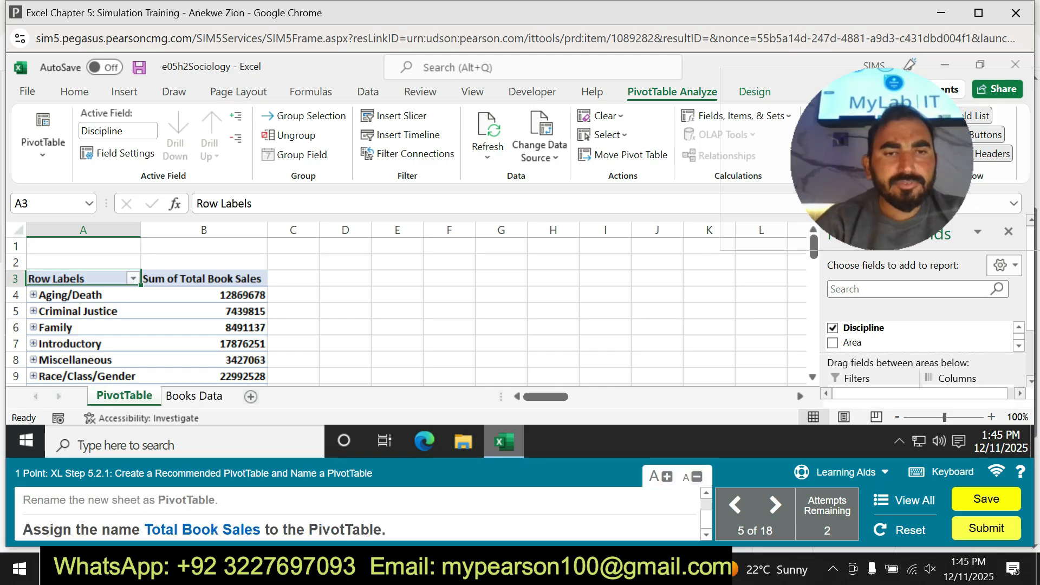
# Assign the name Total Book Sales to the PivotTable.
pyautogui.moveTo(151, 529); pyautogui.dragTo(262, 530)
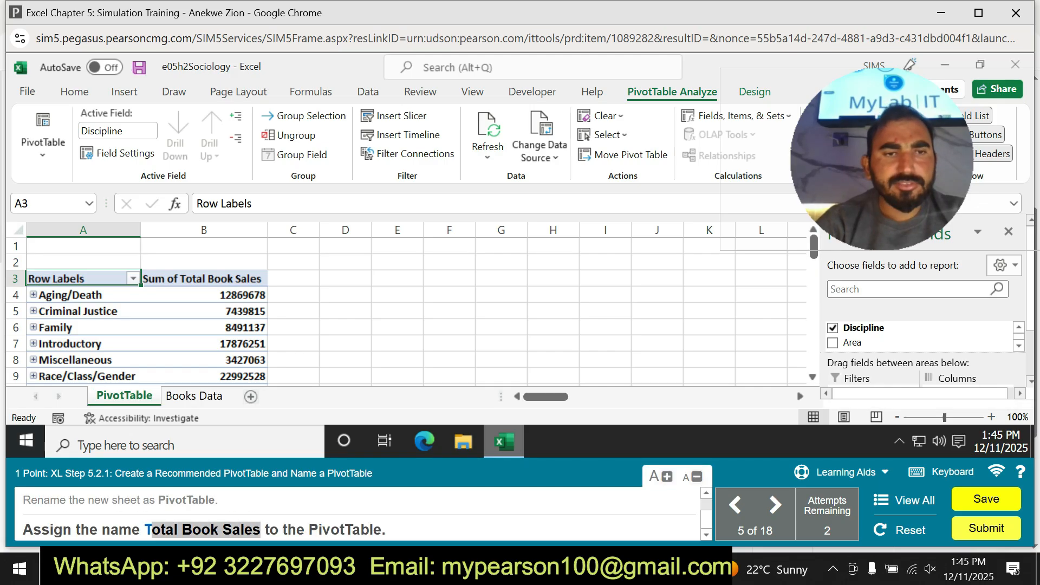
pyautogui.moveTo(144, 529); pyautogui.dragTo(260, 530)
pyautogui.hotkey('ctrl', 'c')
pyautogui.click(43, 138)
pyautogui.click(61, 215)
pyautogui.hotkey('ctrl', 'v')
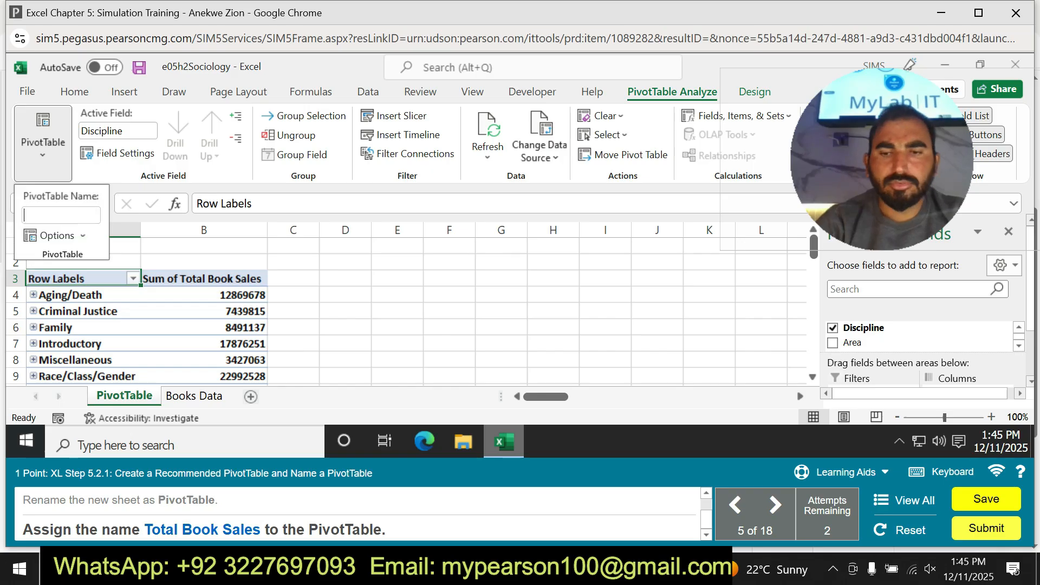
pyautogui.press('Return')
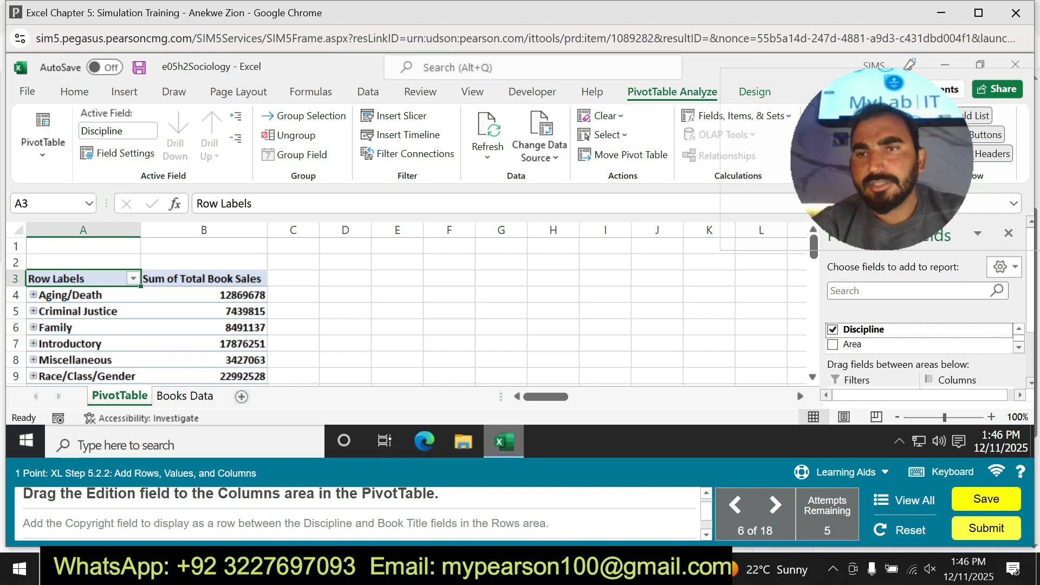
# Add the Edition field to the Columns area of the PivotTable.
pyautogui.scroll(-1, 920, 303)
pyautogui.scroll(-2, 921, 303)
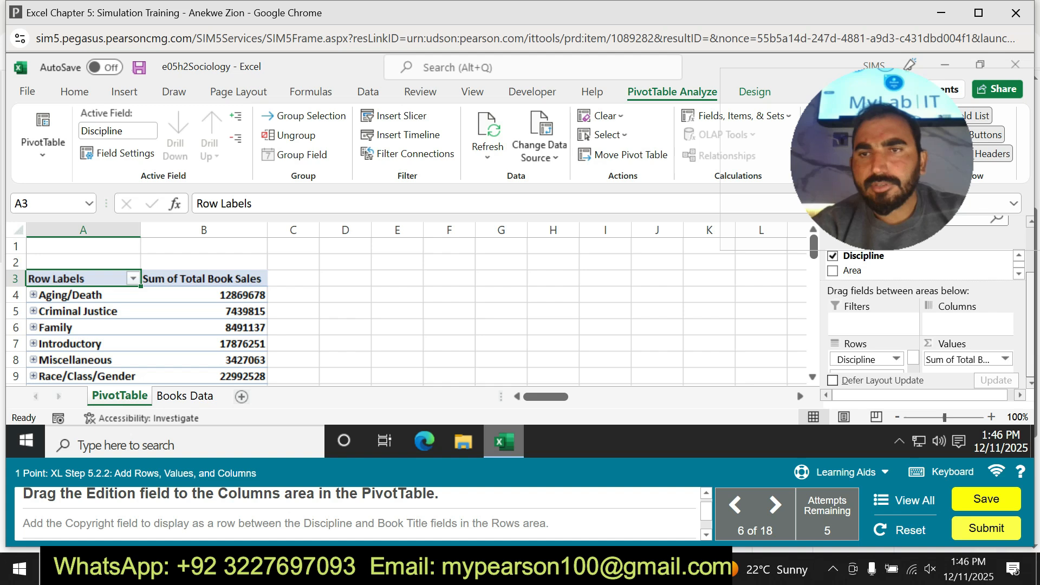
pyautogui.scroll(1, 921, 304)
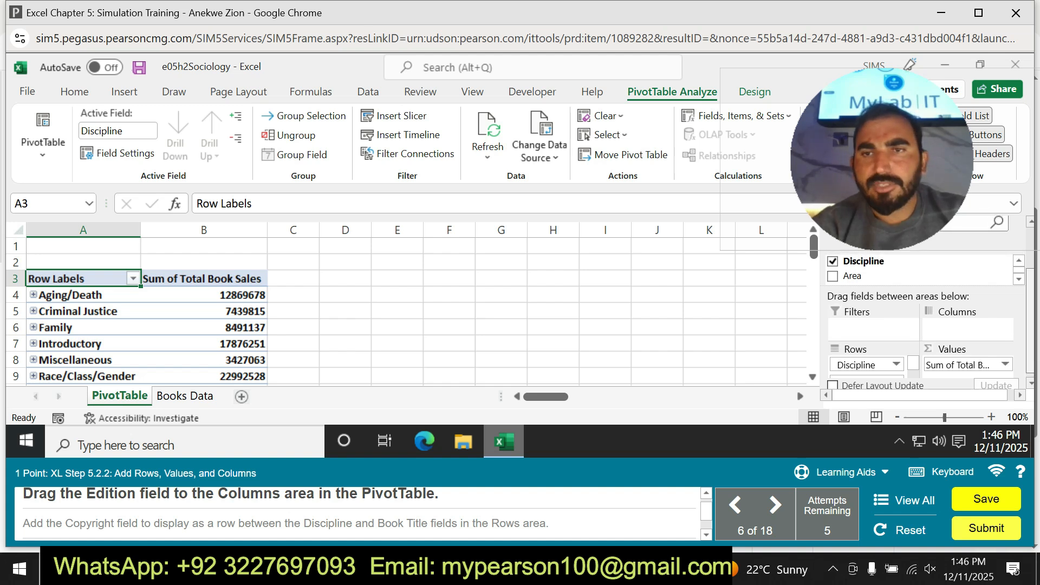
pyautogui.scroll(1, 921, 314)
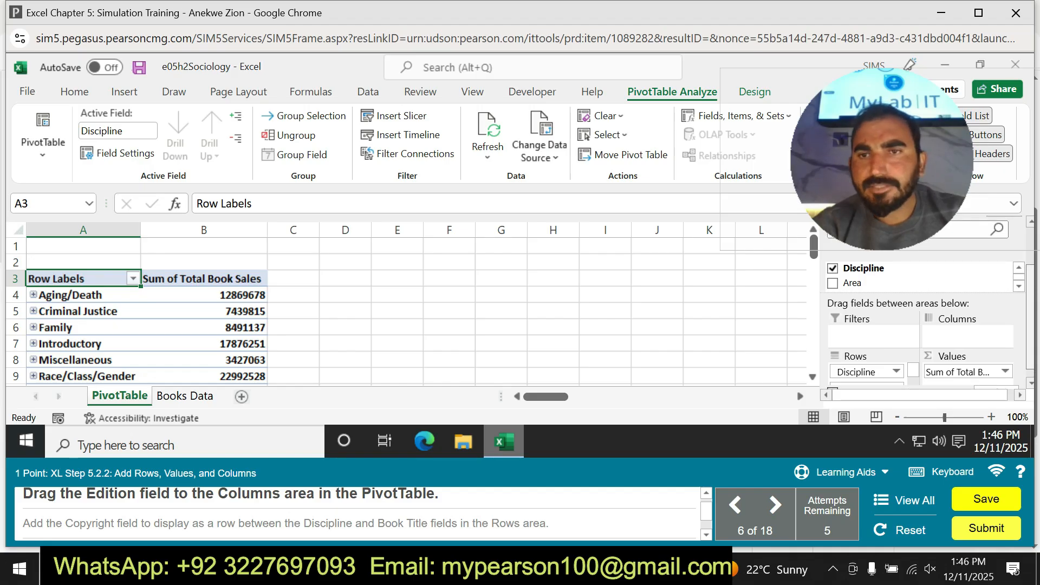
pyautogui.scroll(3, 921, 303)
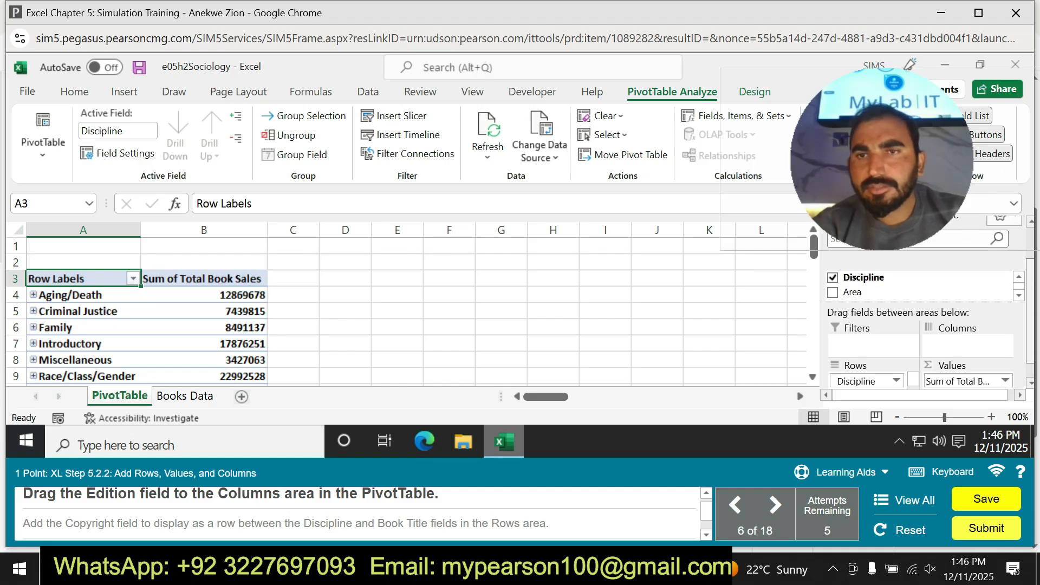
pyautogui.scroll(-3, 921, 314)
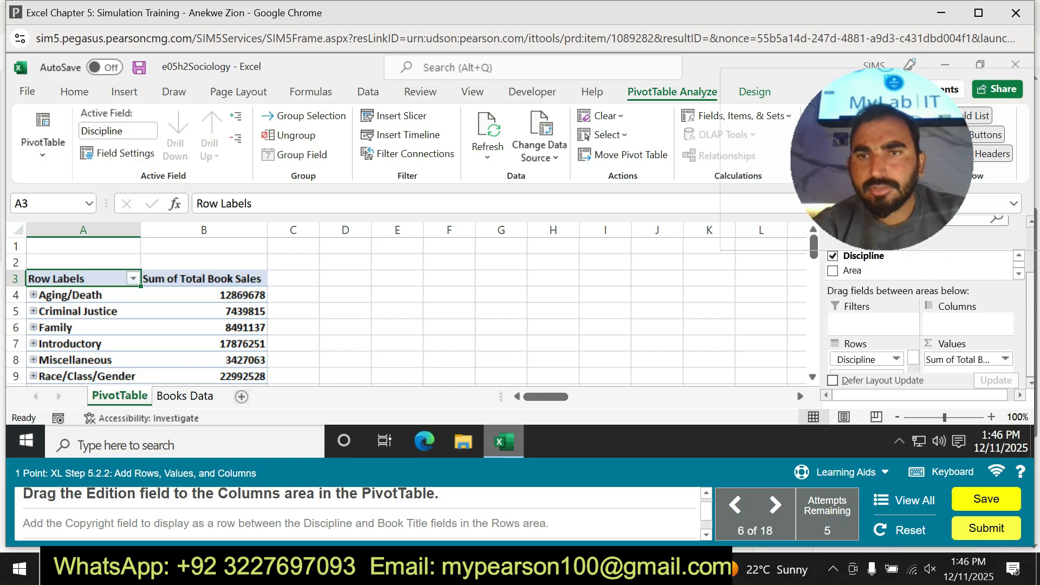
pyautogui.scroll(3, 921, 303)
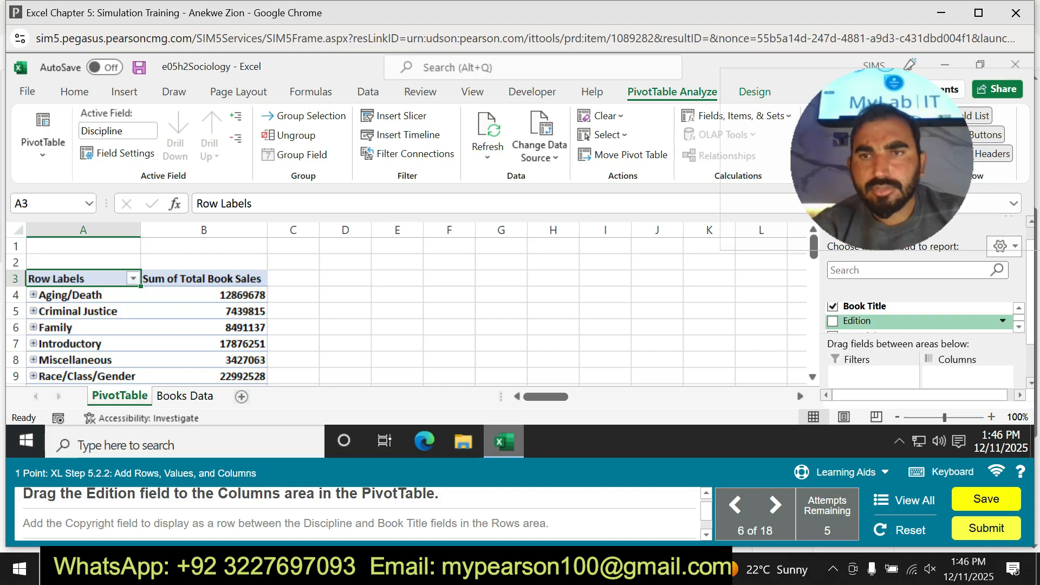
pyautogui.moveTo(857, 321); pyautogui.dragTo(957, 375)
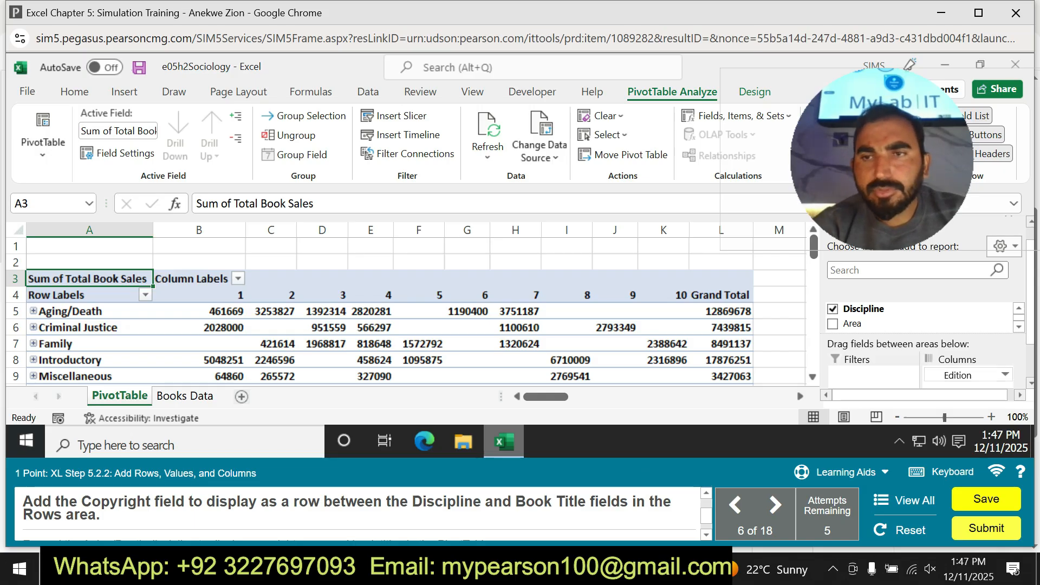
# Add the Copyright field to the Rows area of the PivotTable, between the Discipline and Book Title fields.
pyautogui.moveTo(1030, 323); pyautogui.dragTo(1030, 343)
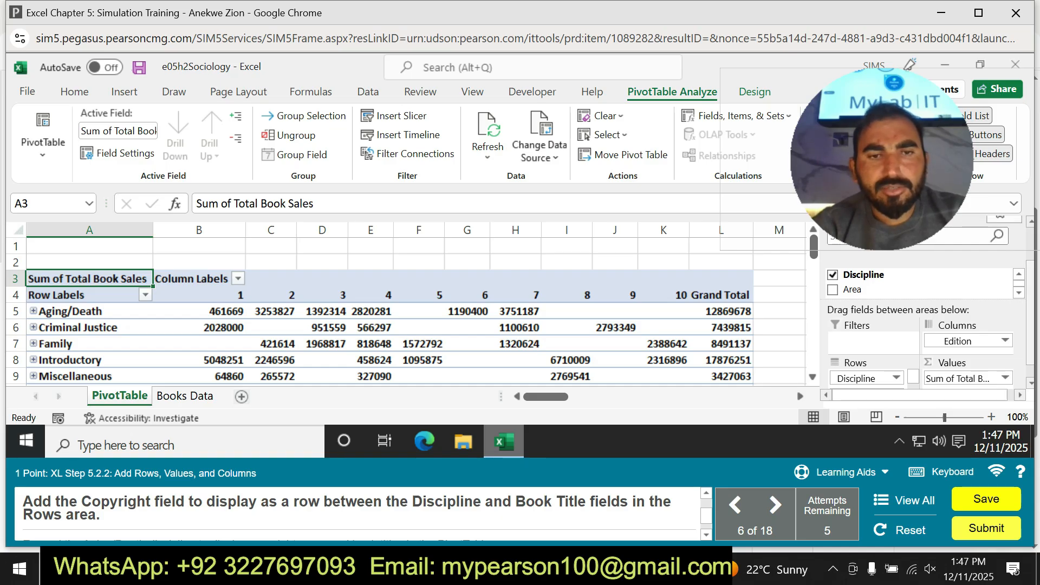
pyautogui.moveTo(1030, 343)
pyautogui.mouseDown()
pyautogui.moveTo(1030, 355)
pyautogui.moveTo(1030, 338)
pyautogui.mouseUp()
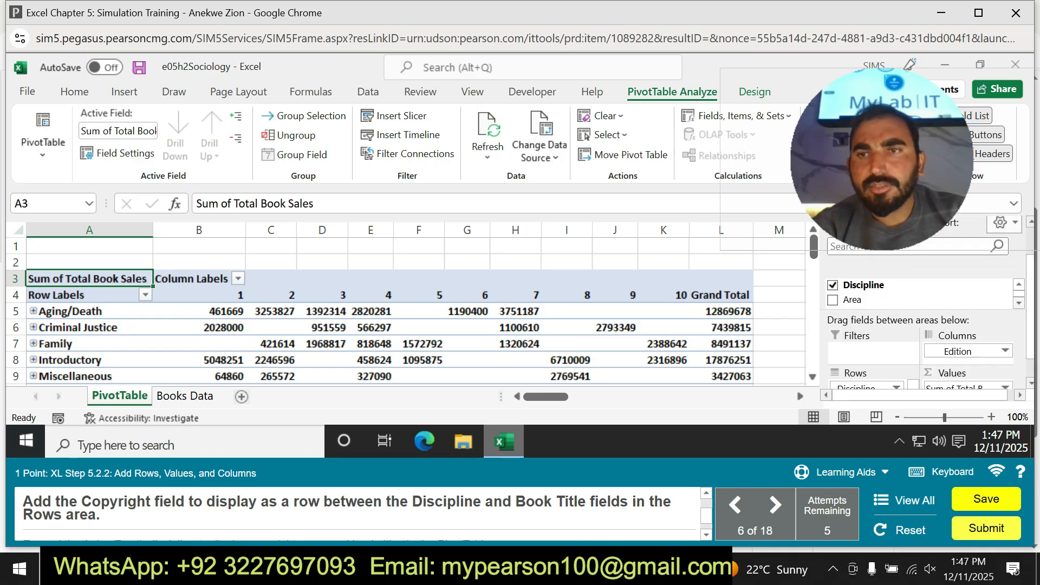
pyautogui.click(1018, 304)
pyautogui.click(1018, 303)
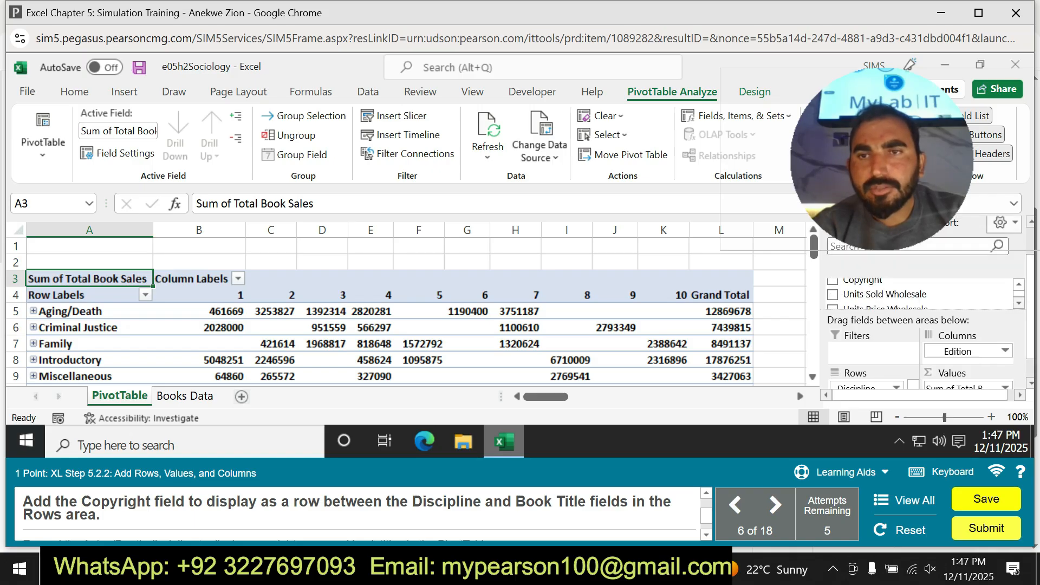
pyautogui.moveTo(861, 280); pyautogui.dragTo(840, 387)
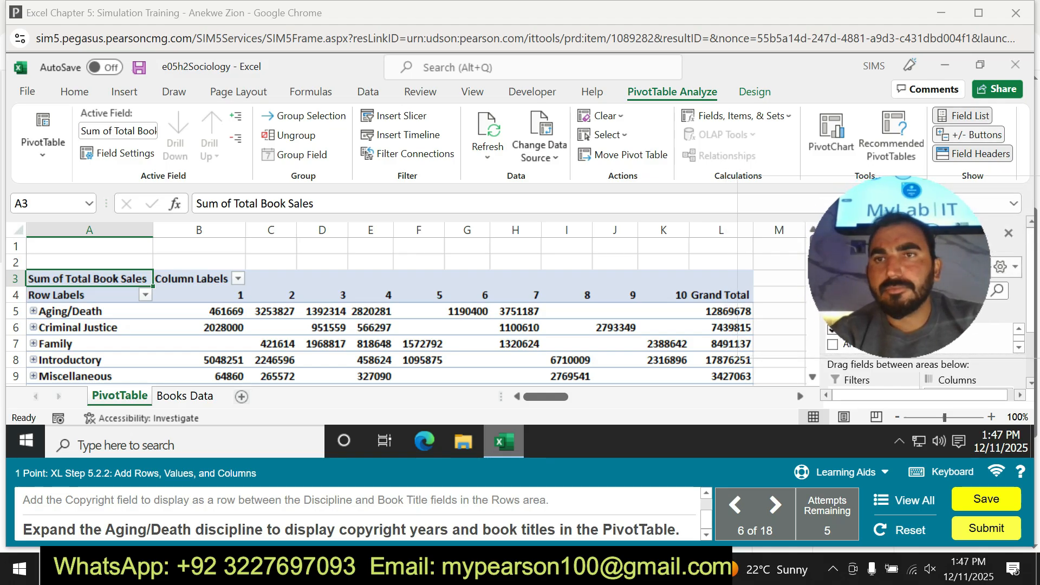
# Try to expand the Aging/Death discipline with the help of the practice hint, and leave practice mode.
pyautogui.click(970, 134)
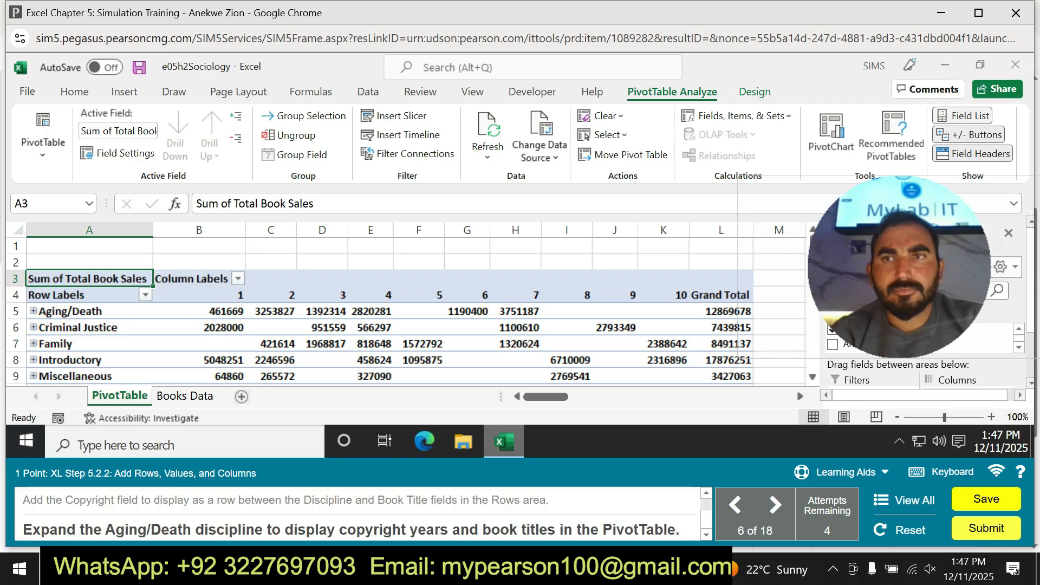
pyautogui.click(963, 116)
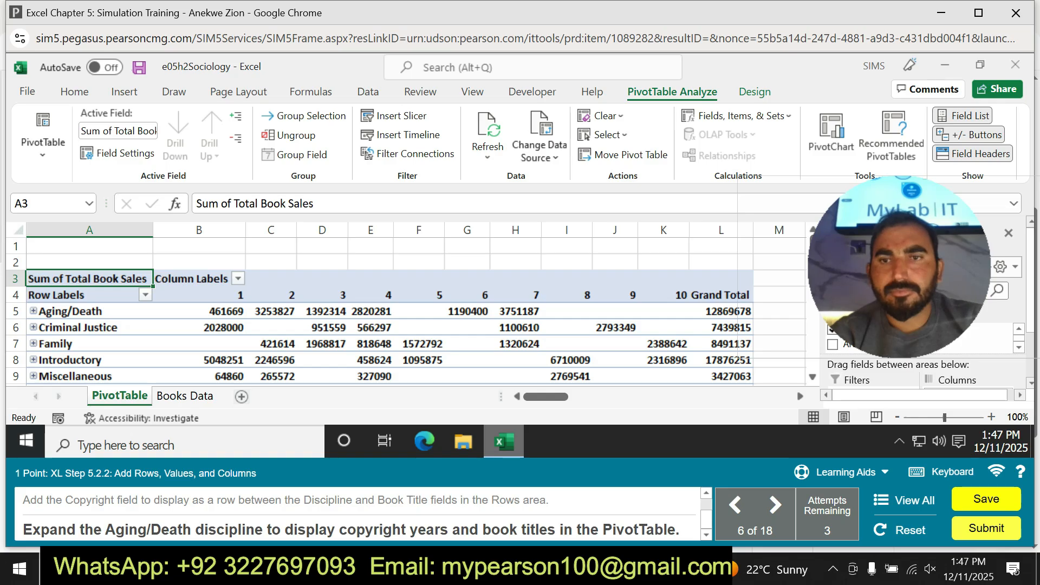
pyautogui.click(839, 471)
pyautogui.click(841, 438)
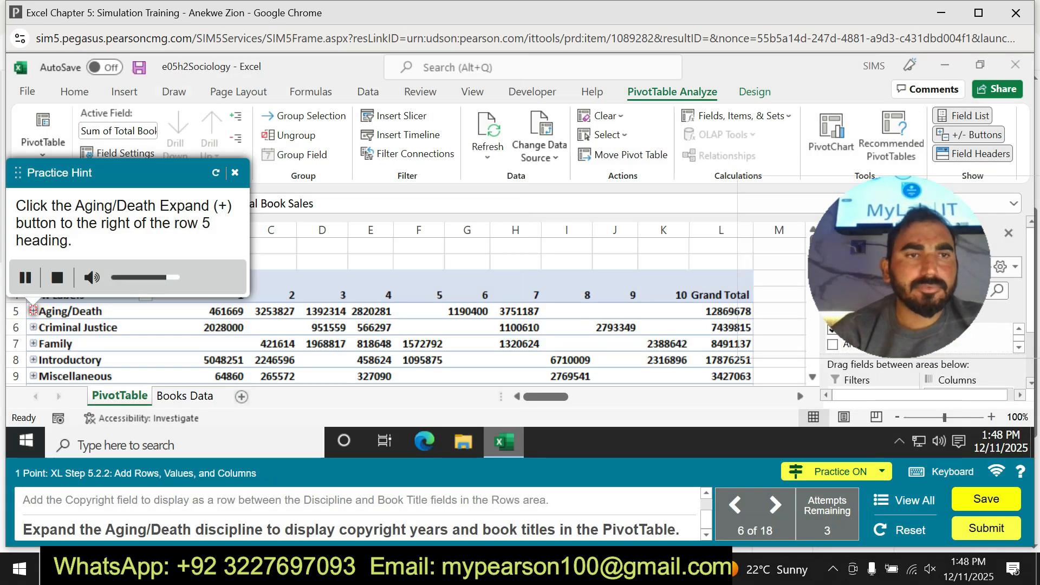
pyautogui.doubleClick(33, 311)
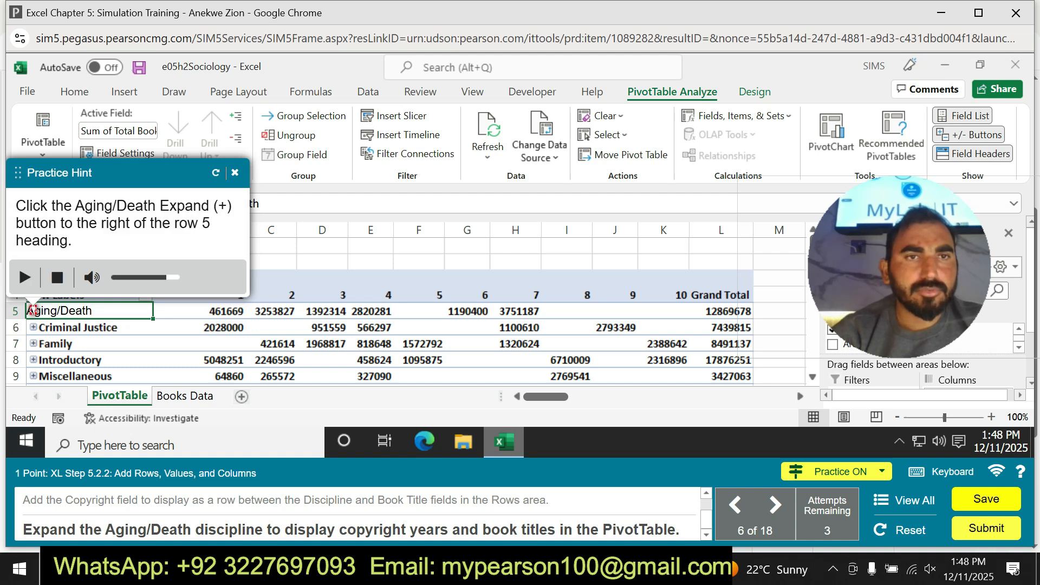
pyautogui.click(235, 172)
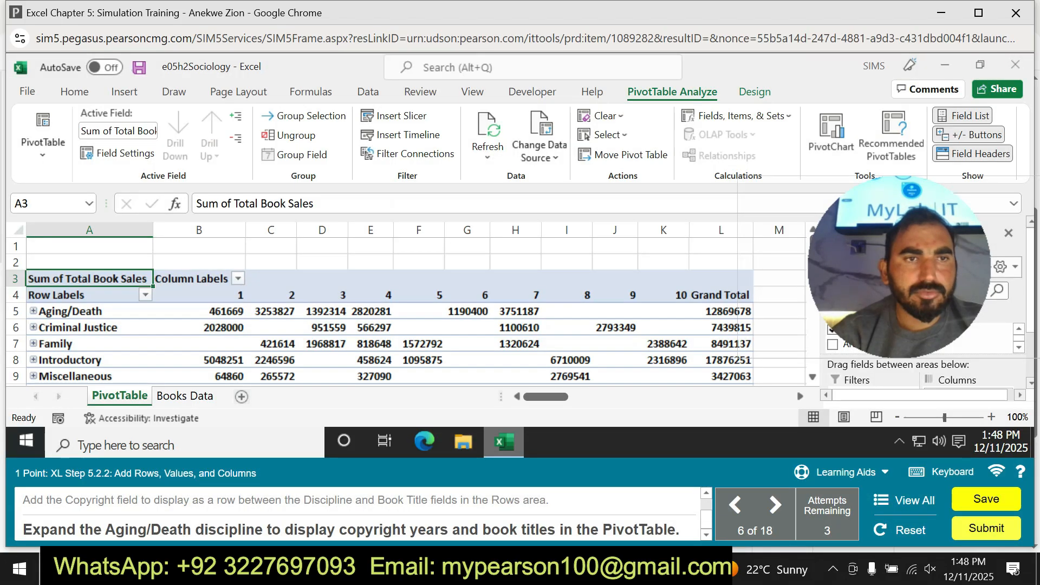
# Expand the Aging/Death discipline to display its copyright years and book titles in the PivotTable.
pyautogui.click(34, 311)
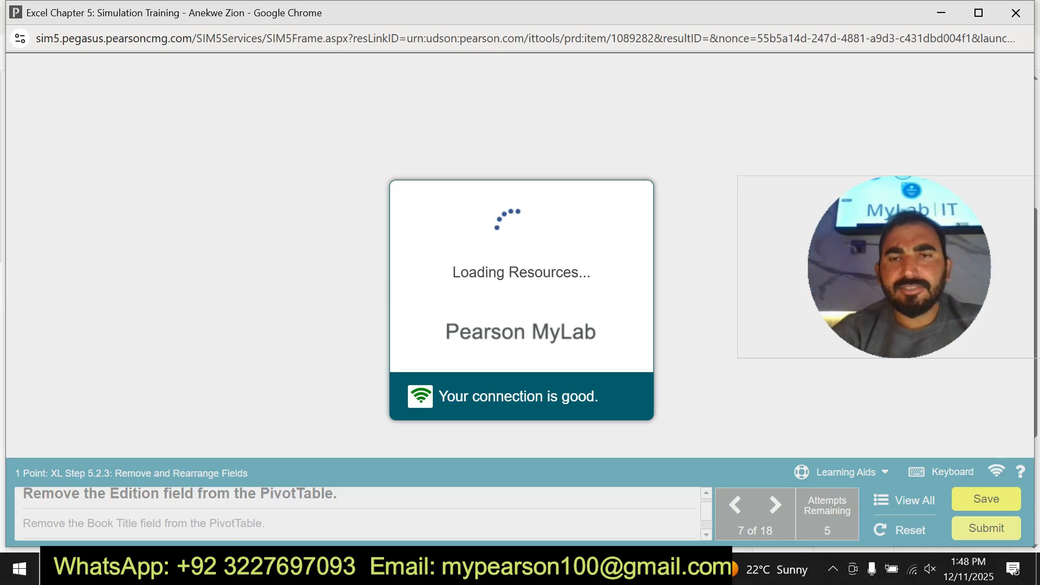
pyautogui.moveTo(899, 266); pyautogui.dragTo(145, 121)
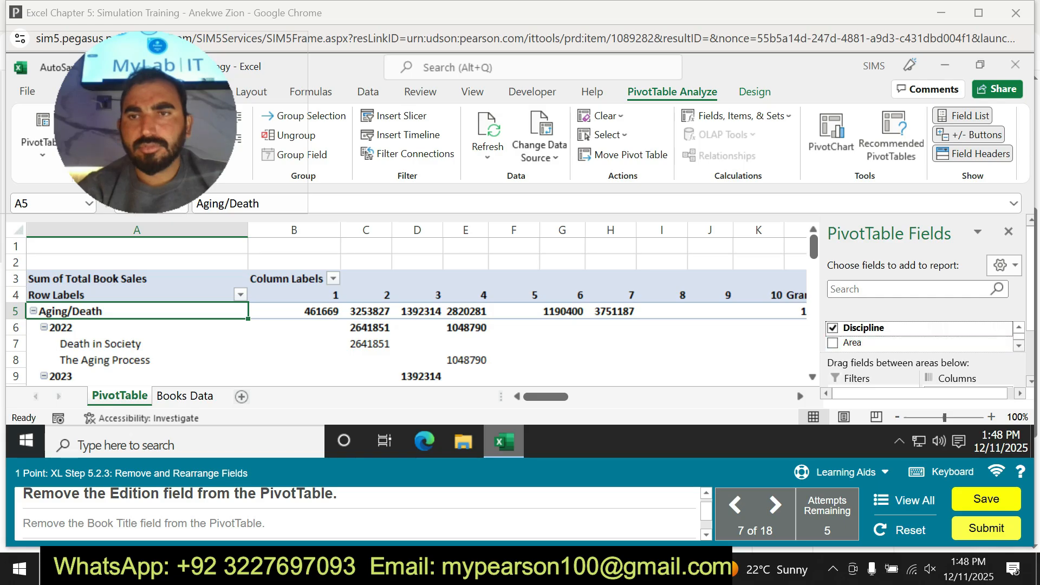
# Remove the Edition field and the Book Title field from the PivotTable.
pyautogui.scroll(-3, 930, 301)
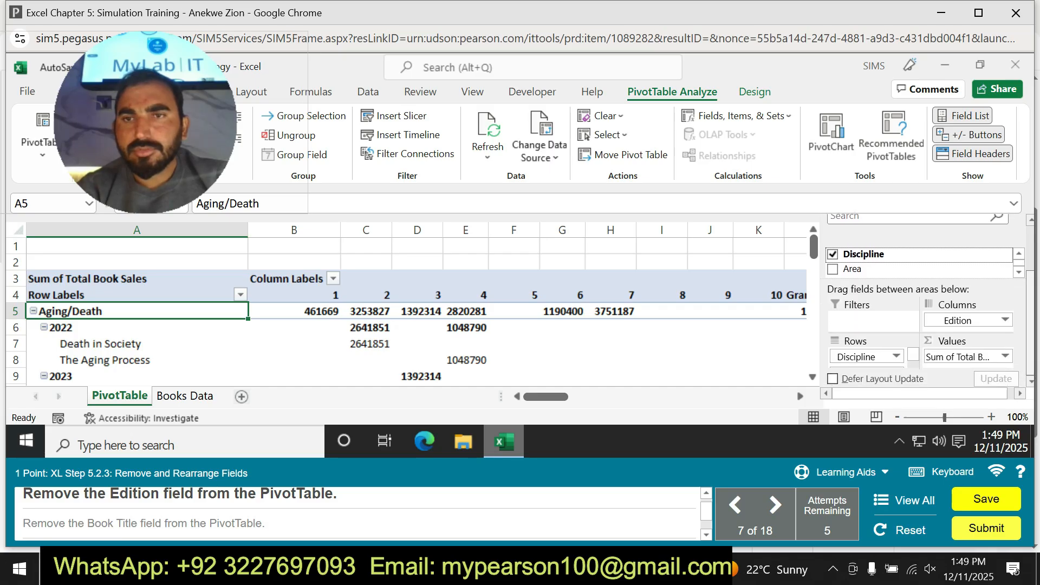
pyautogui.moveTo(1030, 322); pyautogui.dragTo(1031, 308)
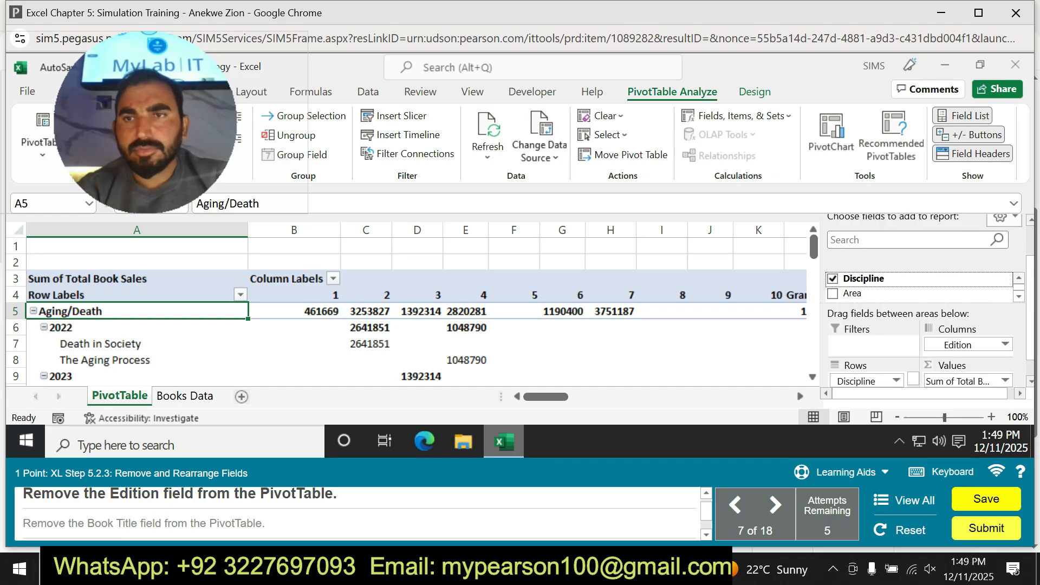
pyautogui.scroll(1, 921, 287)
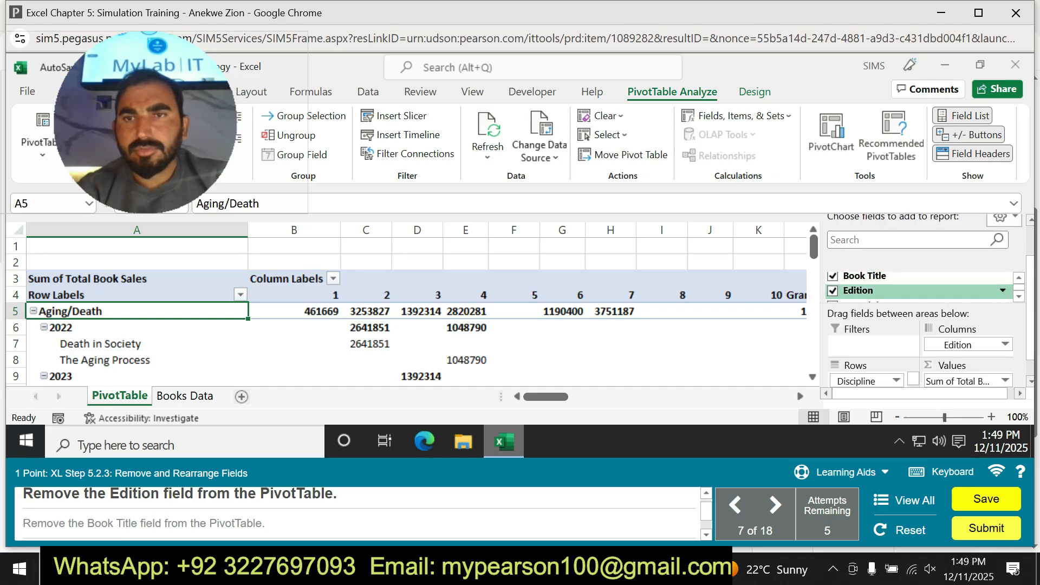
pyautogui.click(832, 291)
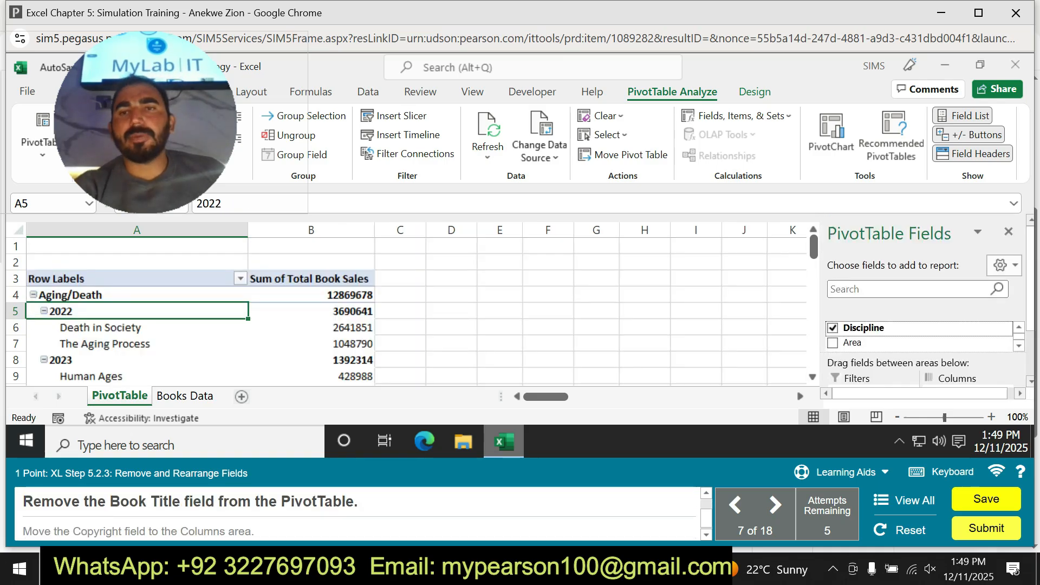
pyautogui.scroll(2, 921, 333)
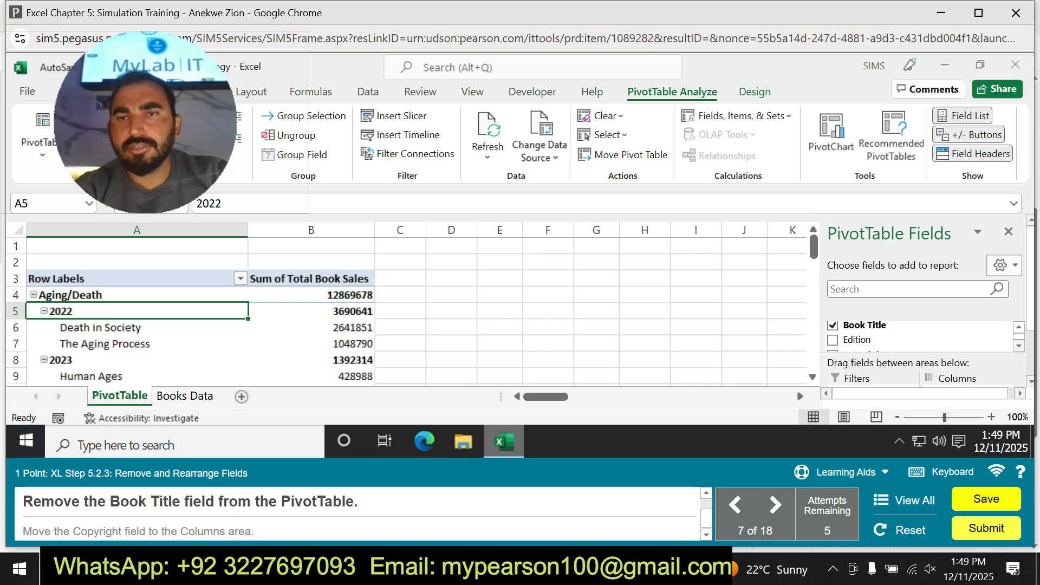
pyautogui.click(832, 325)
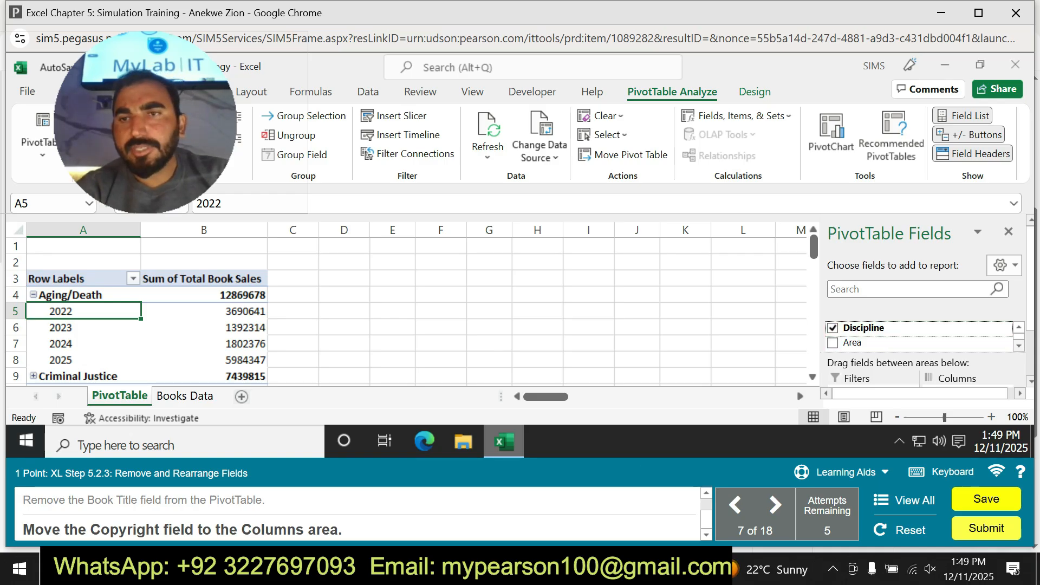
# Move the Copyright field from the Rows area to the Columns area of the PivotTable.
pyautogui.moveTo(1030, 318); pyautogui.dragTo(1030, 365)
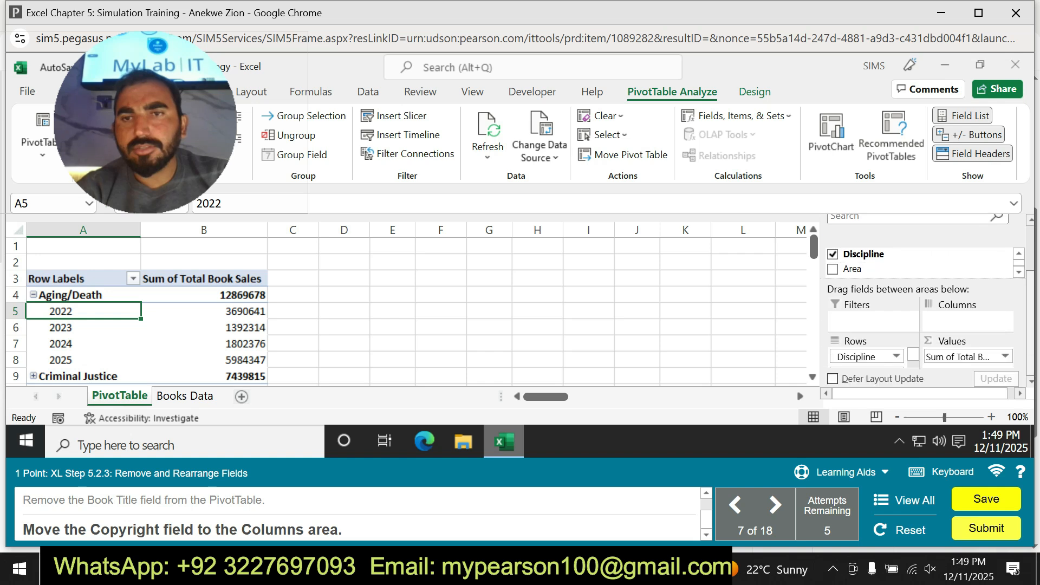
pyautogui.moveTo(913, 355); pyautogui.dragTo(956, 320)
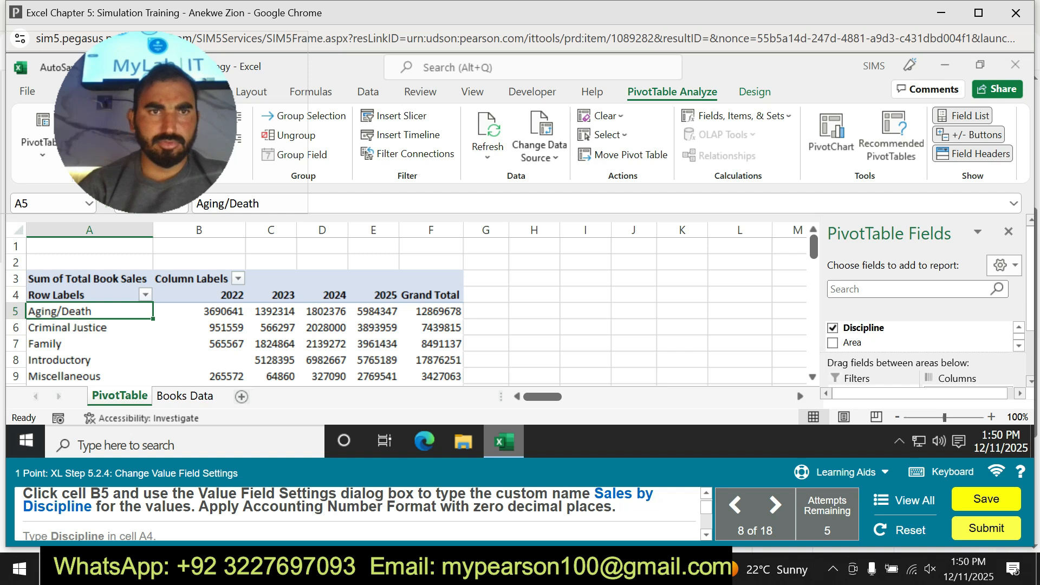
# Select the Aging/Death value for 2022 in cell B5 of the PivotTable.
pyautogui.click(191, 279)
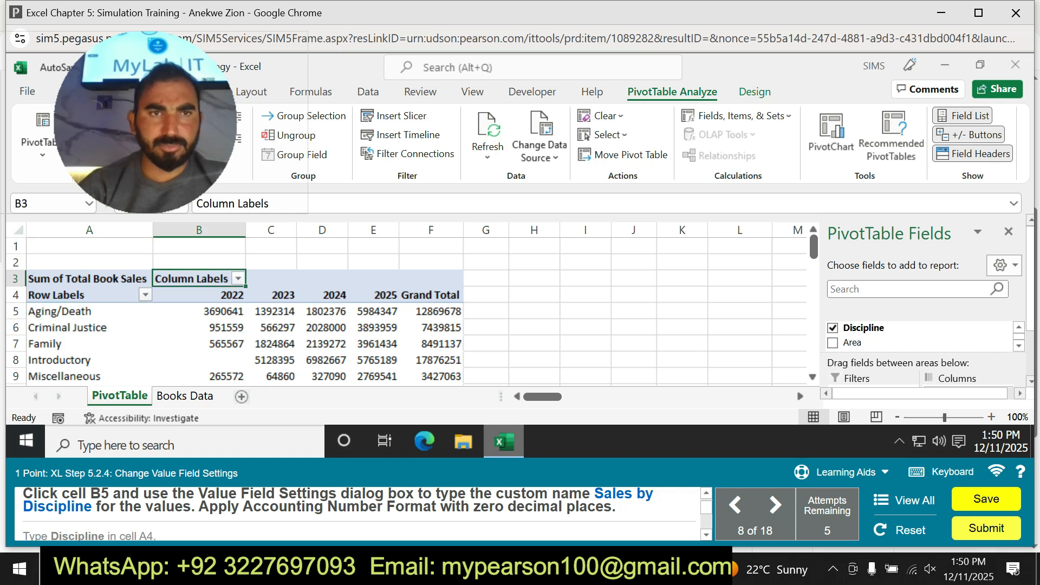
pyautogui.click(199, 295)
pyautogui.click(199, 312)
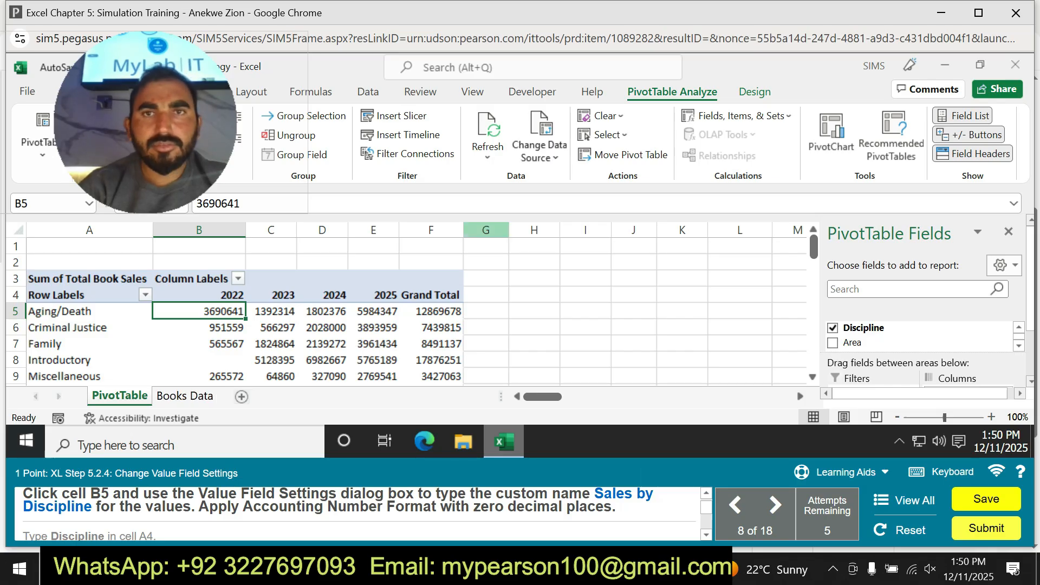
pyautogui.click(738, 116)
pyautogui.click(738, 135)
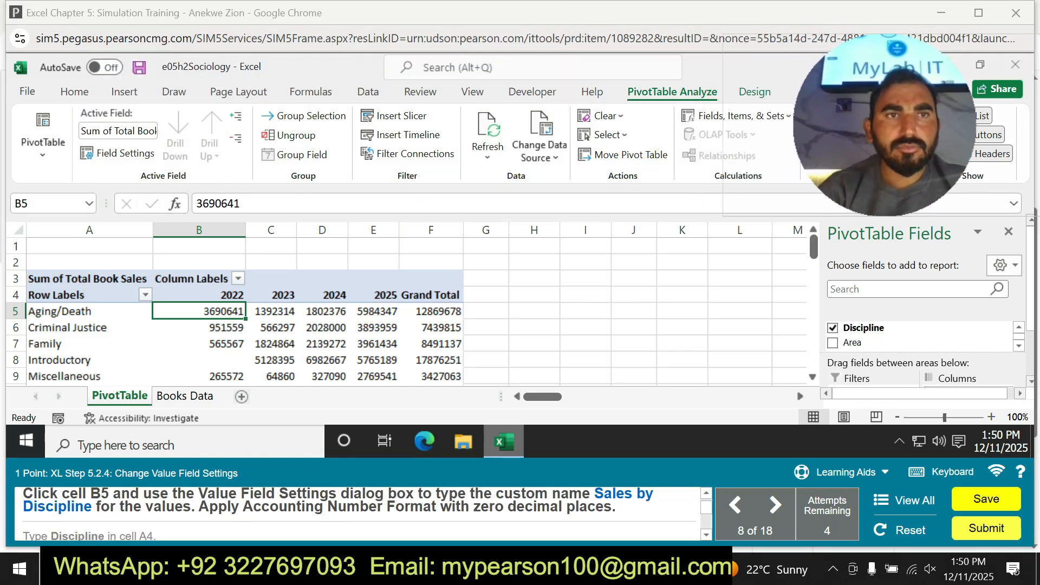
# Try to rename the values field to Sales by Discipline in its Value Field Settings.
pyautogui.click(116, 153)
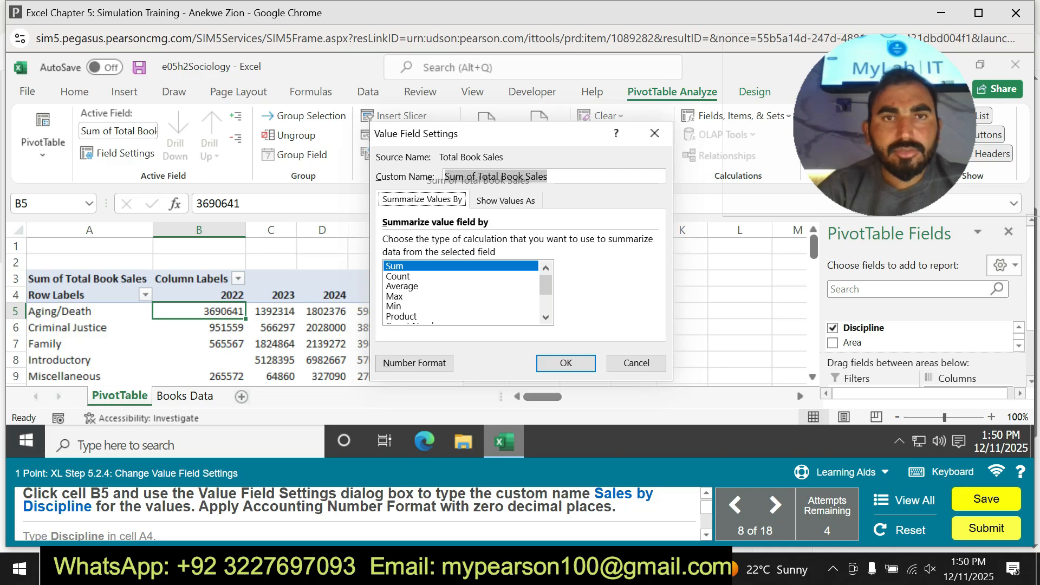
pyautogui.click(548, 177)
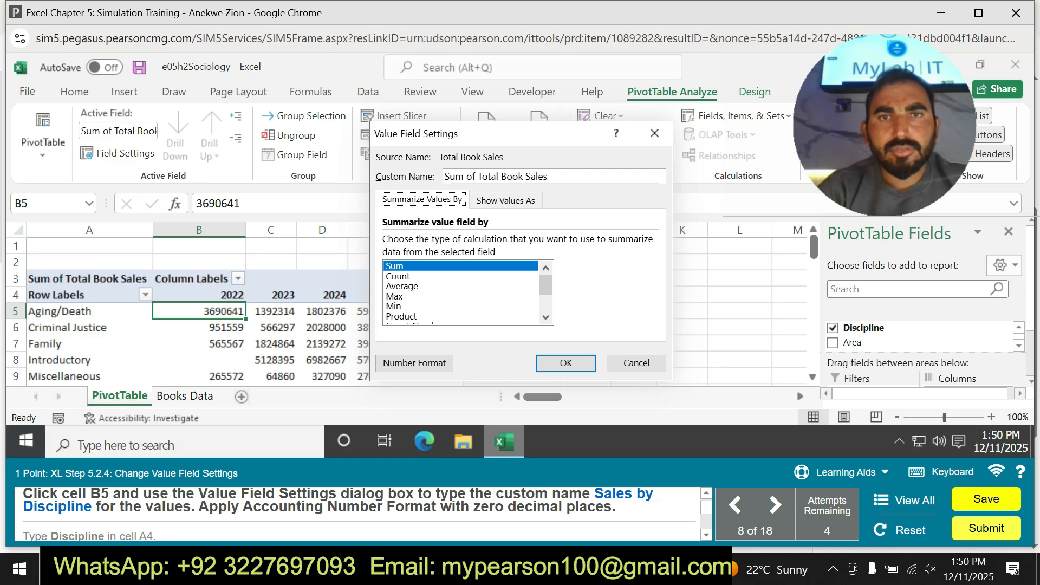
pyautogui.hotkey('ctrl', 'a')
pyautogui.write('Sales')
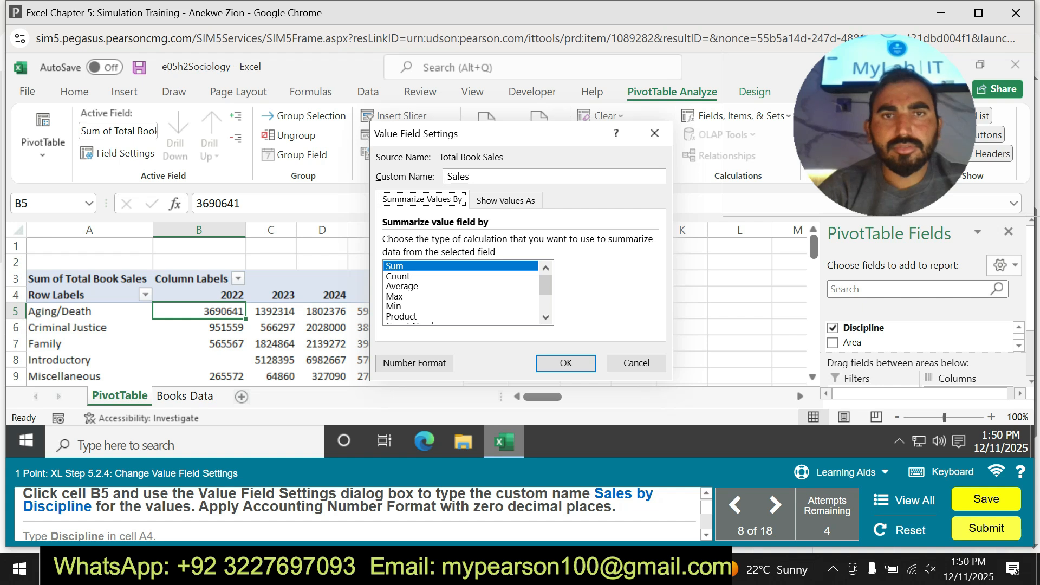
pyautogui.write(' BY')
pyautogui.press('BackSpace')
pyautogui.press('BackSpace')
pyautogui.write('by')
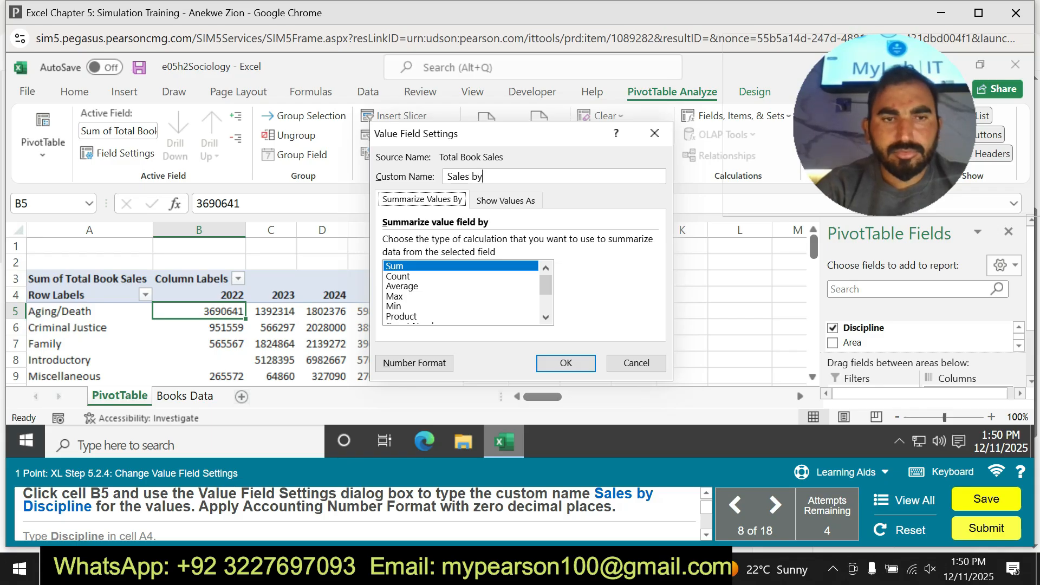
pyautogui.write(' Dis')
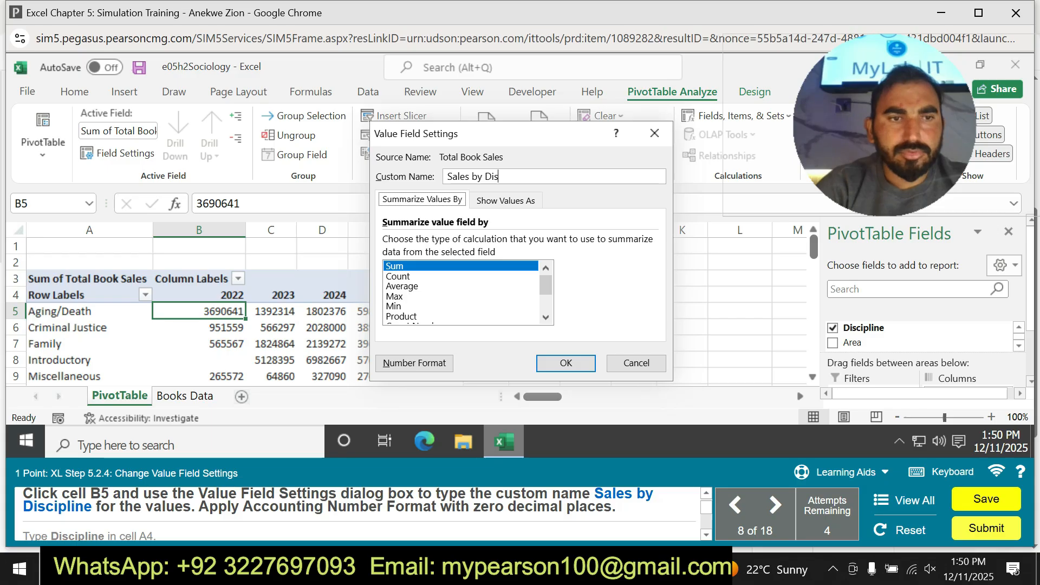
pyautogui.write('cip')
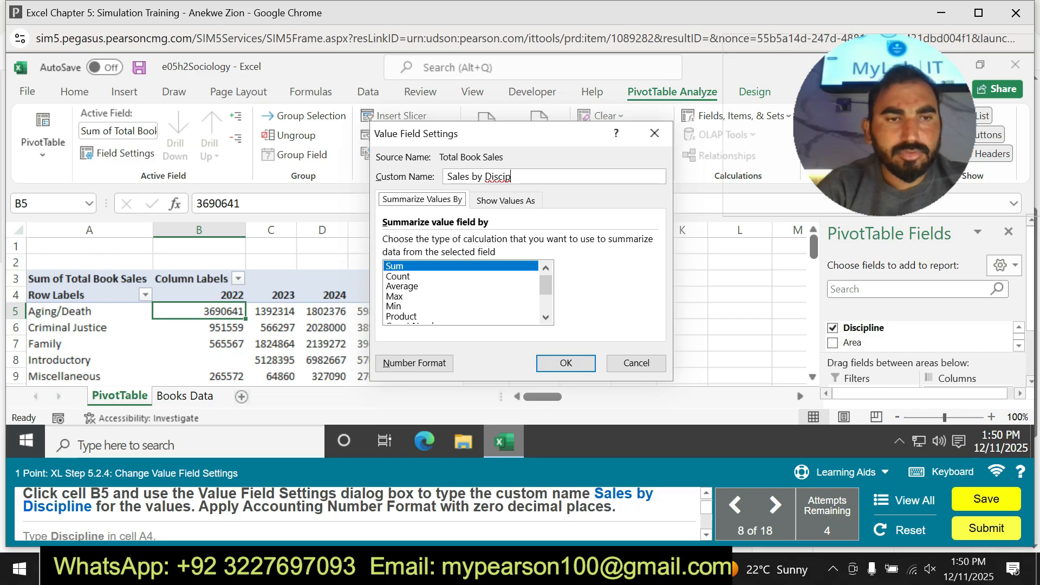
pyautogui.write('lin')
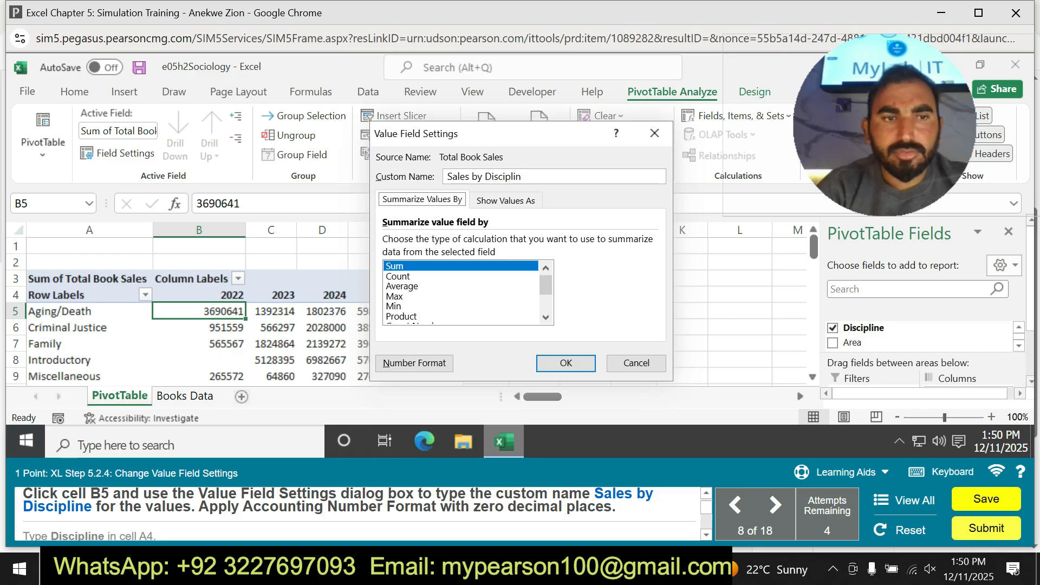
pyautogui.write('e')
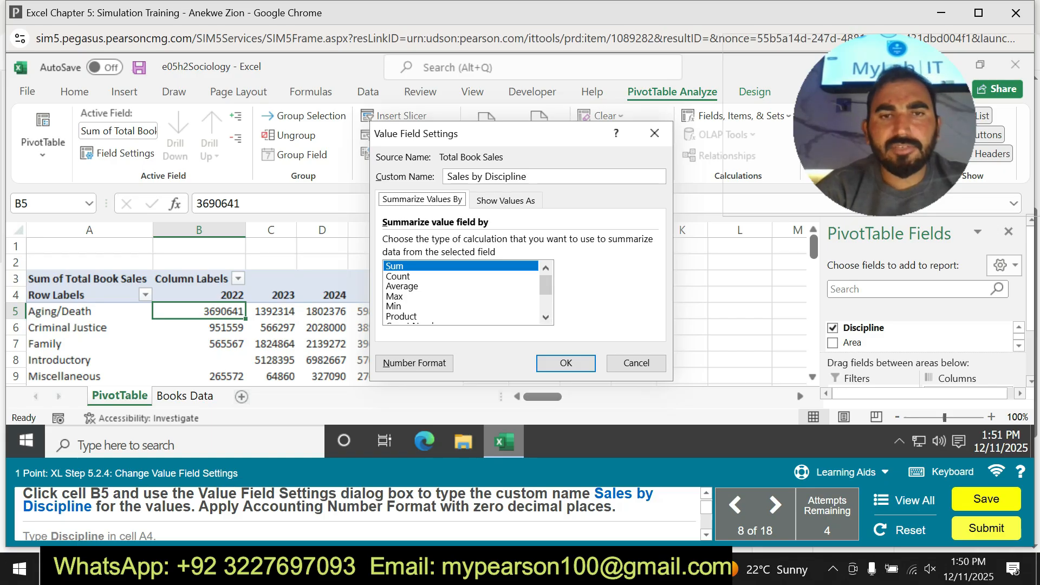
# Look through the calculation types available for summarizing the value field.
pyautogui.moveTo(546, 285); pyautogui.dragTo(546, 295)
pyautogui.scroll(-1, 467, 292)
pyautogui.scroll(1, 468, 293)
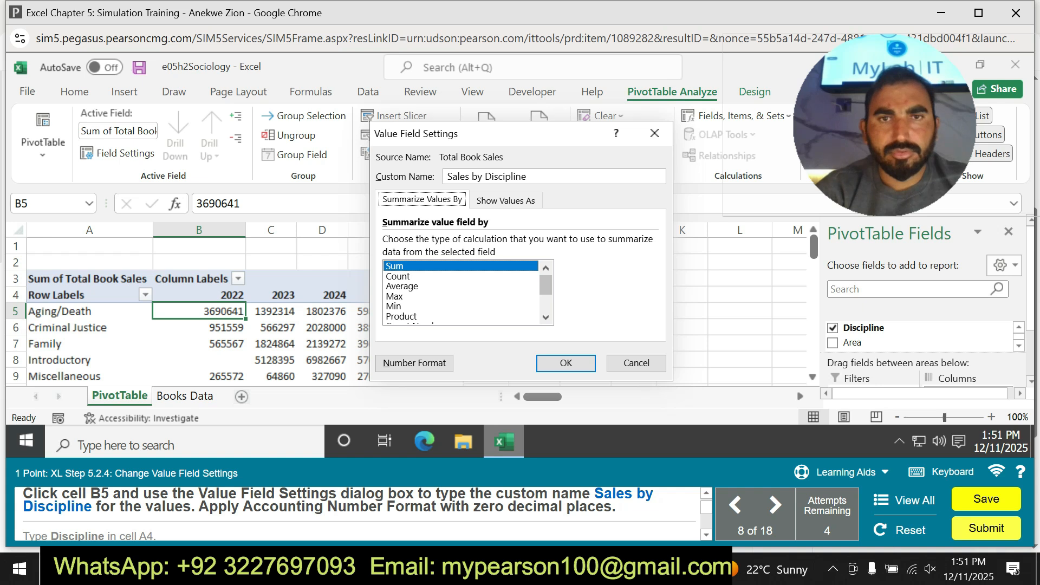
pyautogui.scroll(-3, 468, 293)
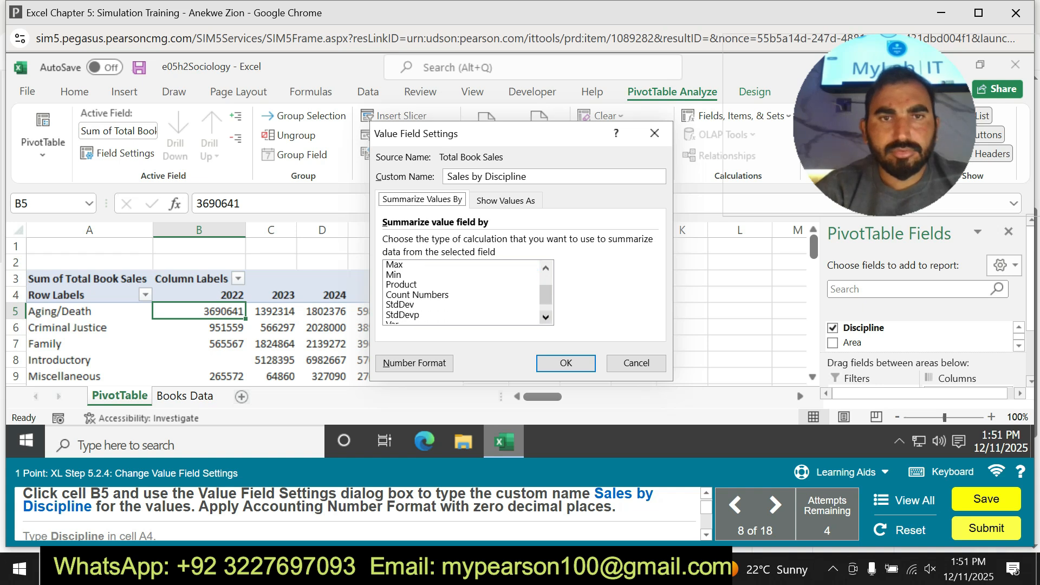
pyautogui.scroll(-2, 468, 293)
pyautogui.scroll(2, 468, 292)
pyautogui.scroll(3, 468, 293)
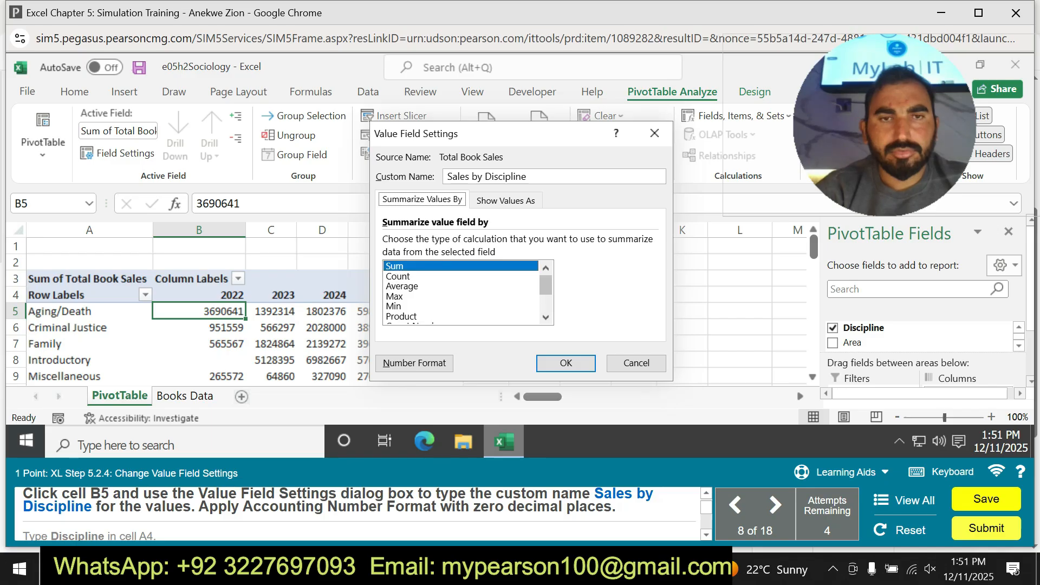
pyautogui.scroll(-2, 468, 292)
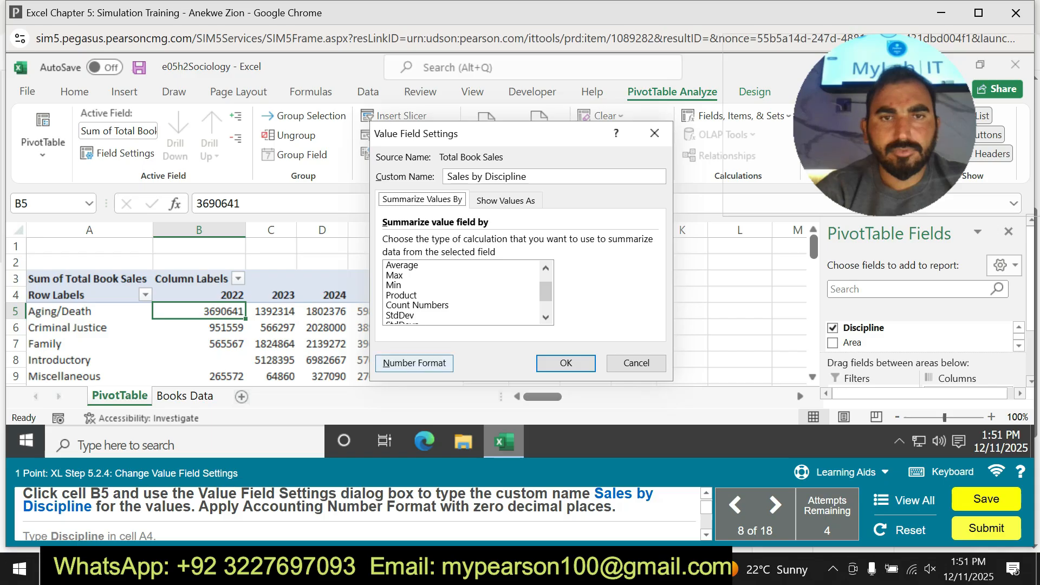
# Try to open the number format of the value field and apply the settings, and discard the Value Field Settings.
pyautogui.click(415, 363)
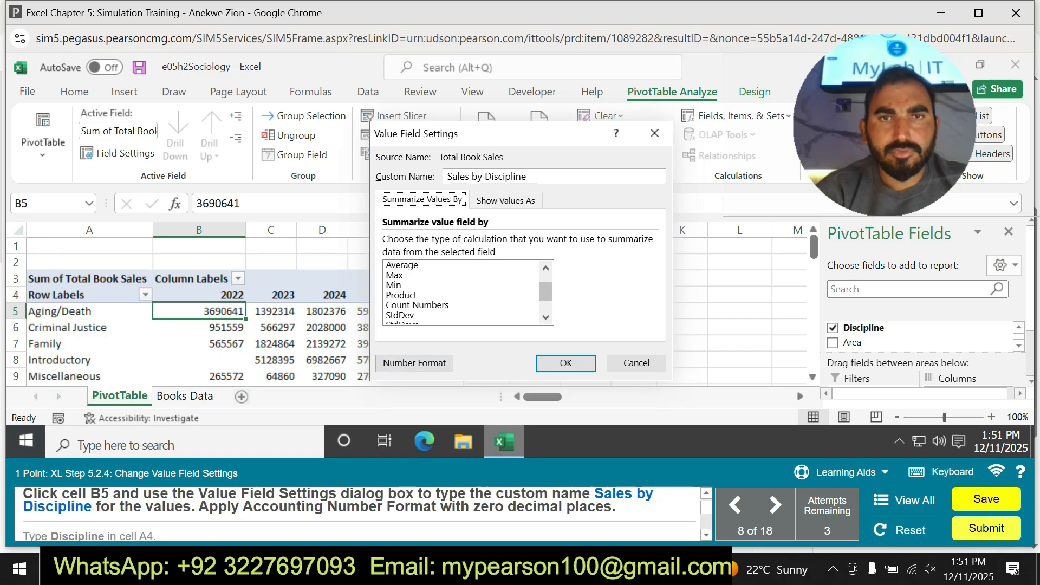
pyautogui.scroll(-1, 463, 293)
pyautogui.scroll(2, 463, 293)
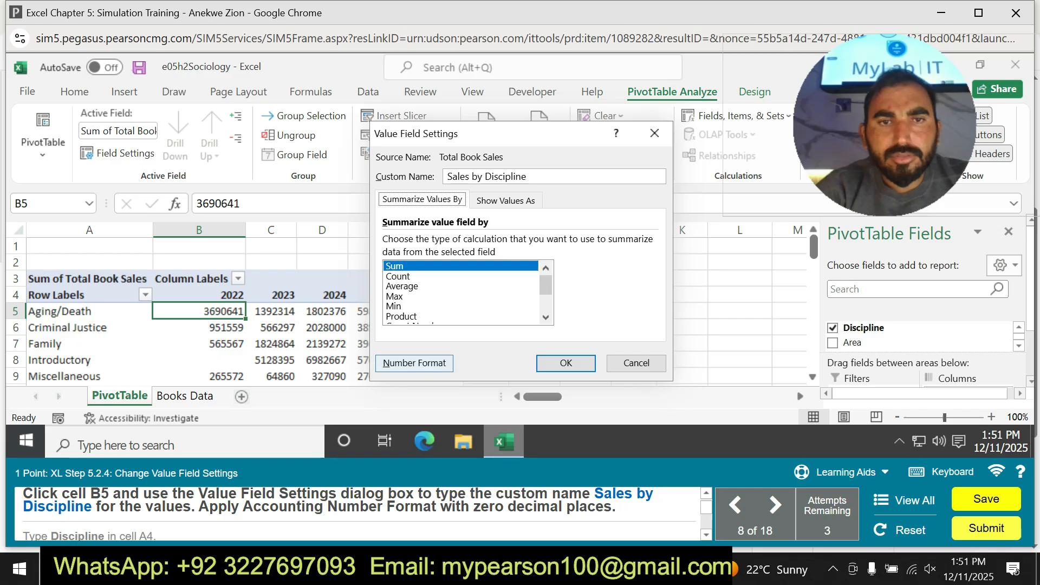
pyautogui.click(414, 363)
pyautogui.click(566, 363)
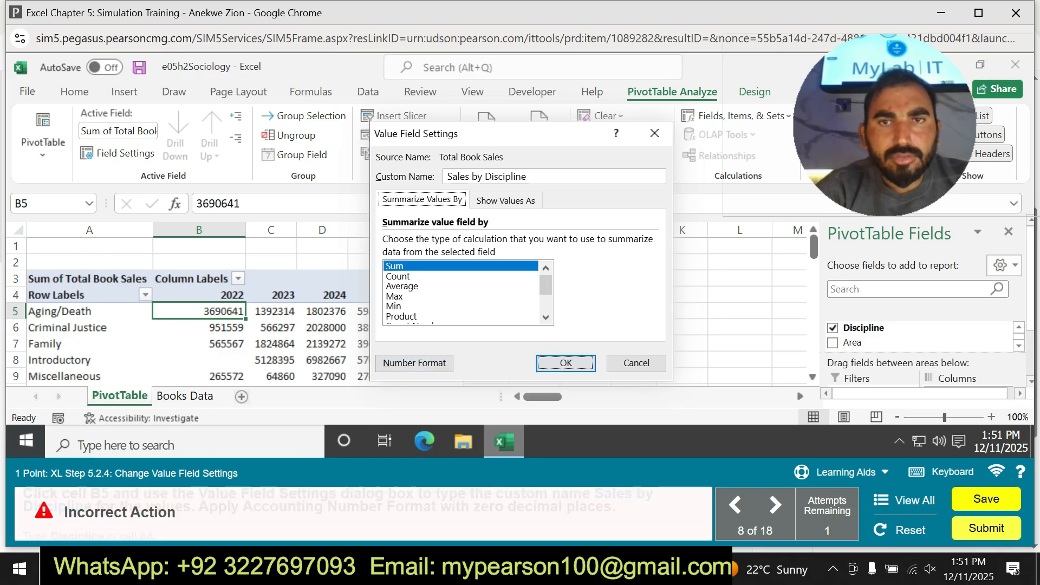
pyautogui.click(505, 200)
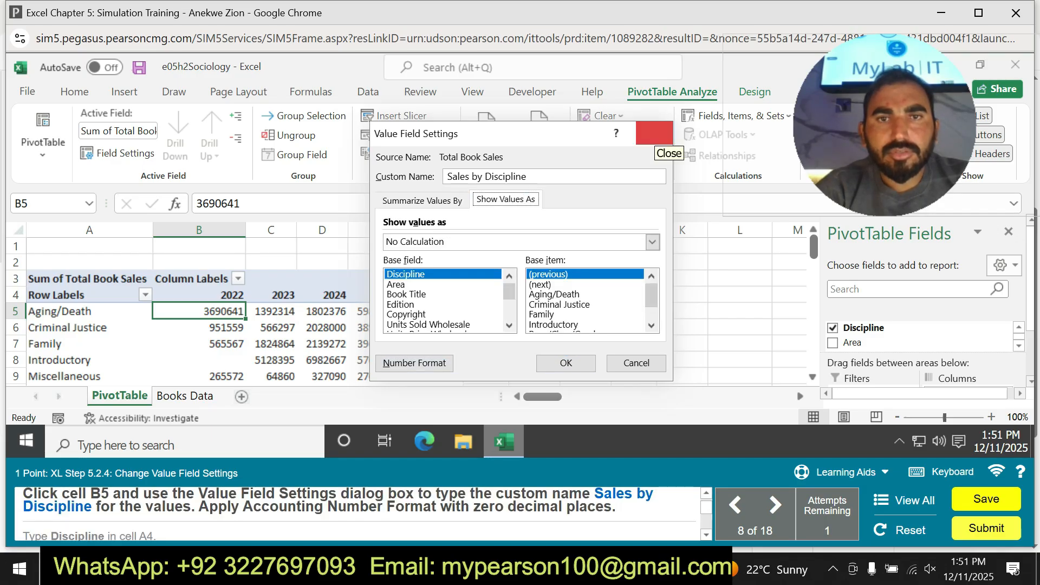
pyautogui.click(655, 136)
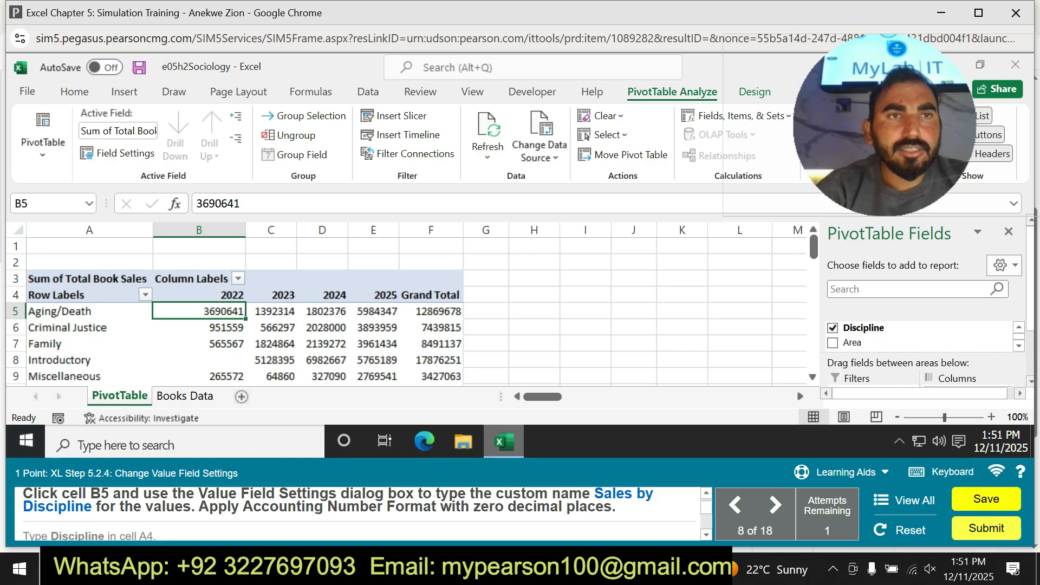
# Reopen the Value Field Settings for cell B5 and clear the custom name.
pyautogui.click(117, 153)
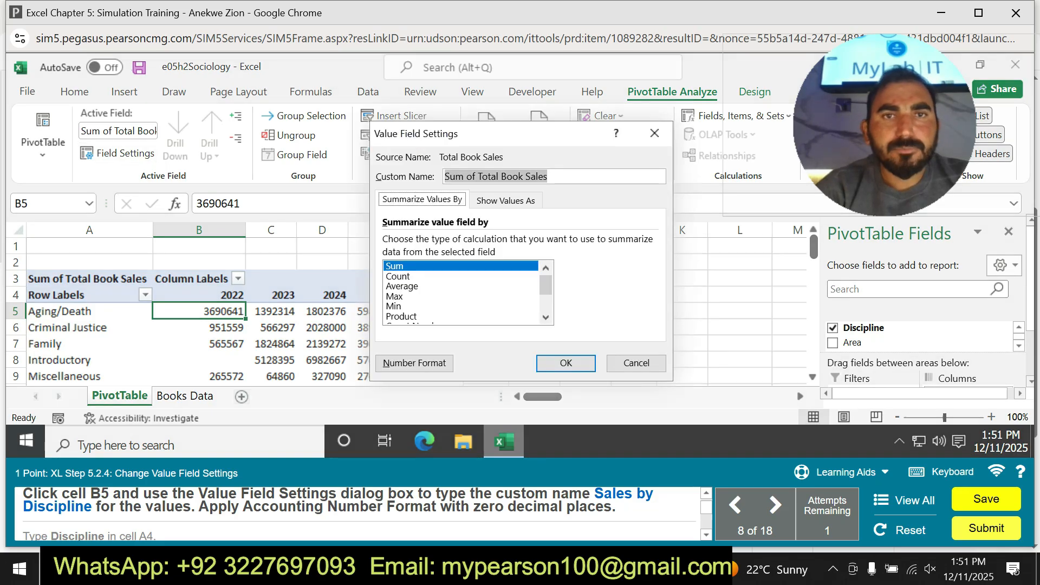
pyautogui.press('BackSpace')
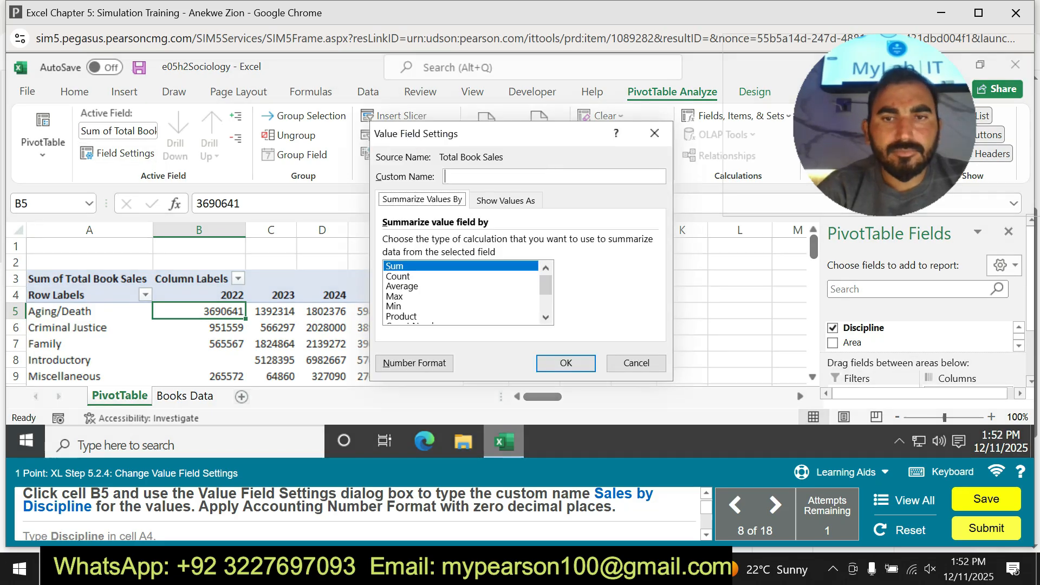
# Try to copy Sales by Discipline from the task instructions into the custom name, and clear the pasted text.
pyautogui.moveTo(594, 494); pyautogui.dragTo(91, 507)
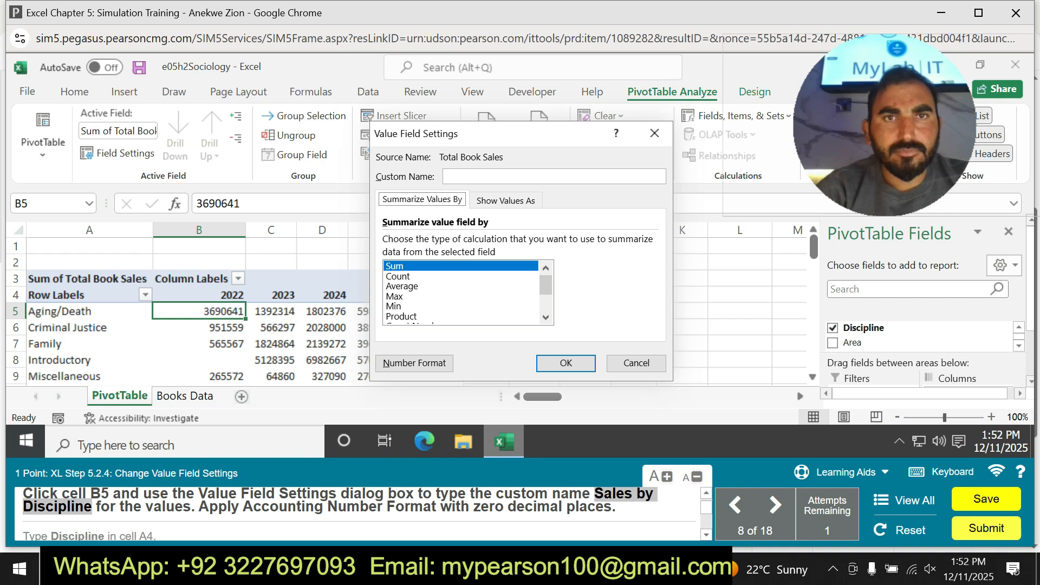
pyautogui.click(508, 177)
pyautogui.write('Total Book Sales')
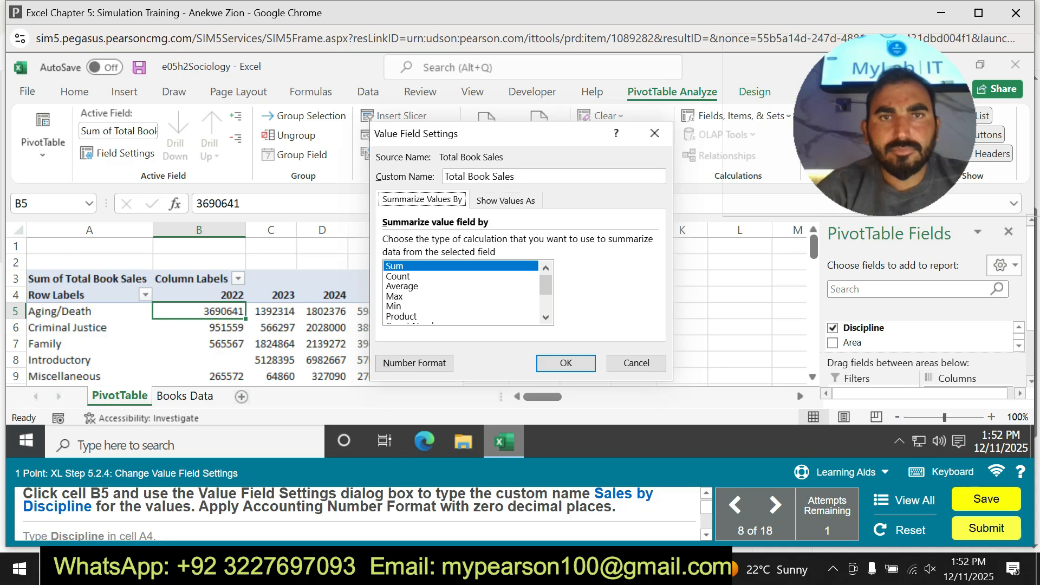
pyautogui.press('BackSpace')
pyautogui.press('BackSpace')
pyautogui.press('BackSpace')
pyautogui.press('BackSpace')
pyautogui.press('BackSpace')
pyautogui.press('BackSpace')
pyautogui.press('BackSpace')
pyautogui.press('BackSpace')
pyautogui.press('BackSpace')
pyautogui.press('BackSpace')
pyautogui.press('BackSpace')
pyautogui.press('BackSpace')
pyautogui.press('BackSpace')
pyautogui.press('BackSpace')
pyautogui.press('BackSpace')
pyautogui.press('BackSpace')
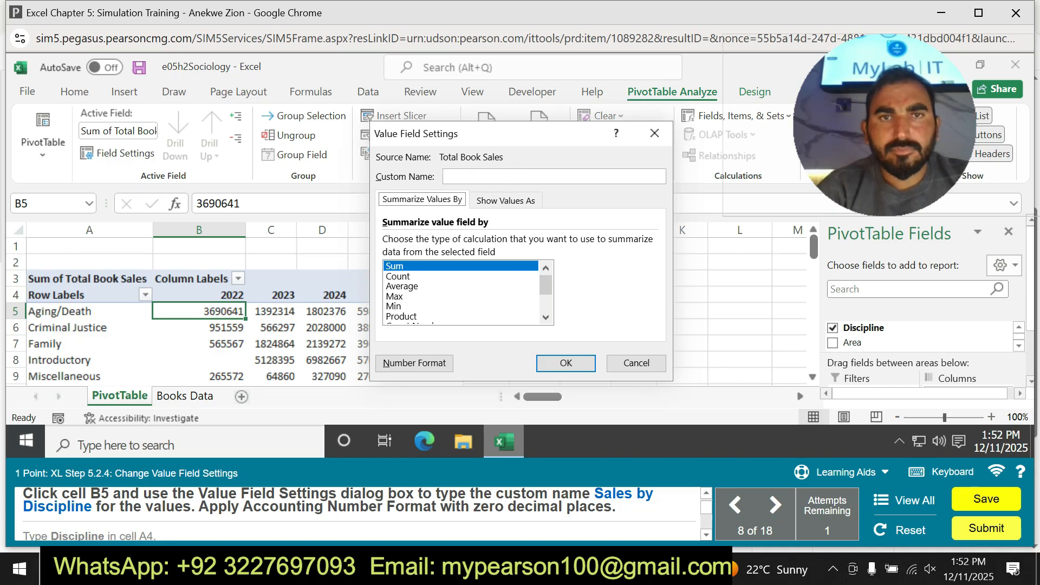
# Set the custom name of the values field to Sales by Discipline.
pyautogui.moveTo(595, 497); pyautogui.dragTo(91, 514)
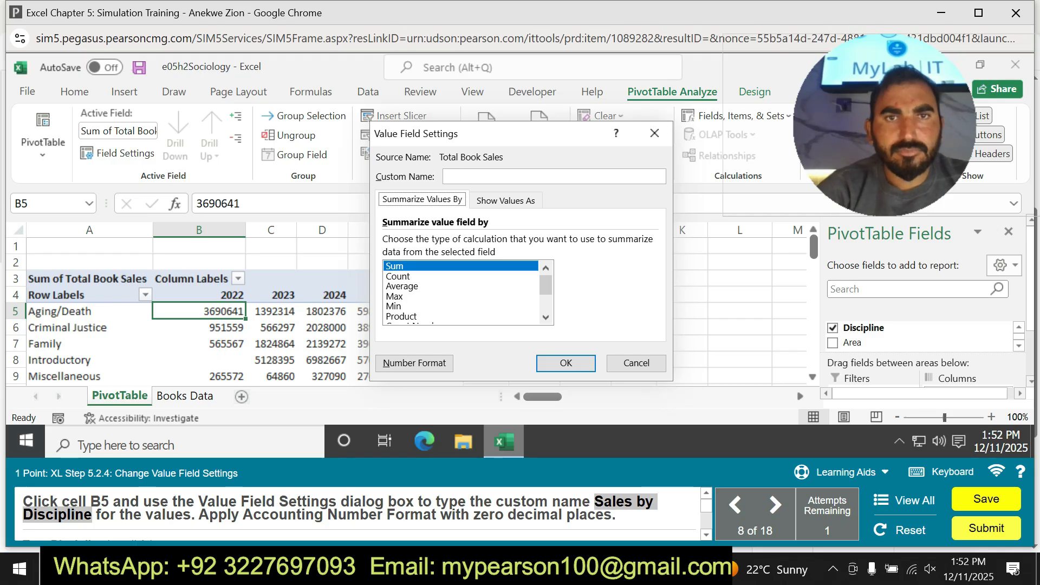
pyautogui.click(503, 176)
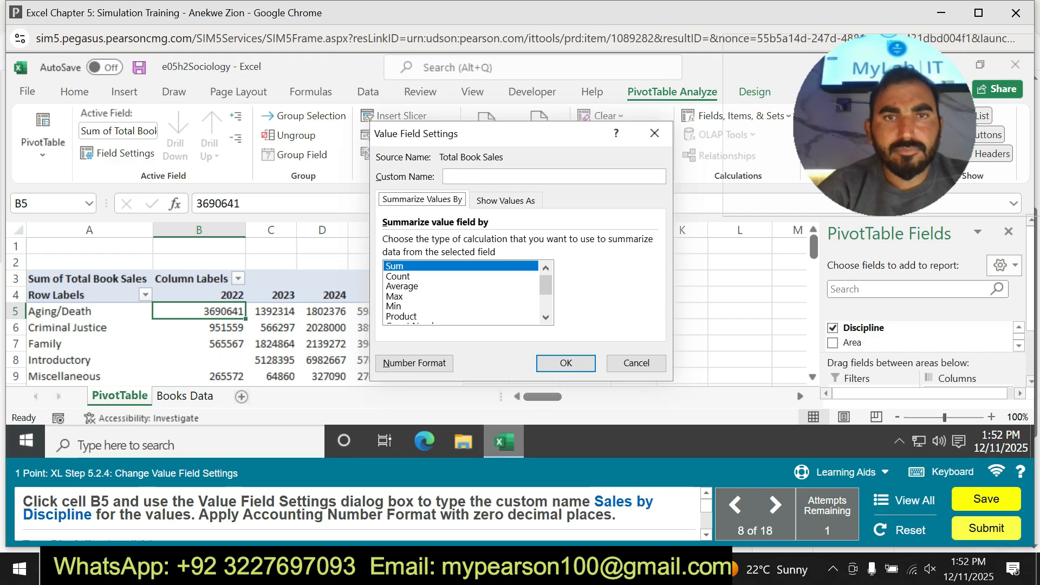
pyautogui.write('Total Book Sales')
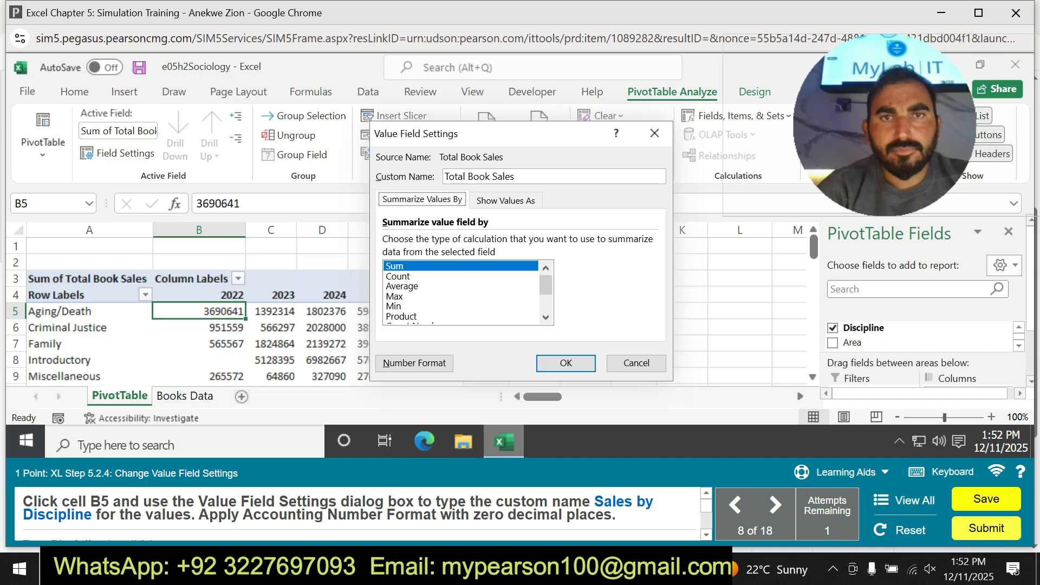
pyautogui.moveTo(445, 177); pyautogui.dragTo(492, 177)
pyautogui.press('BackSpace')
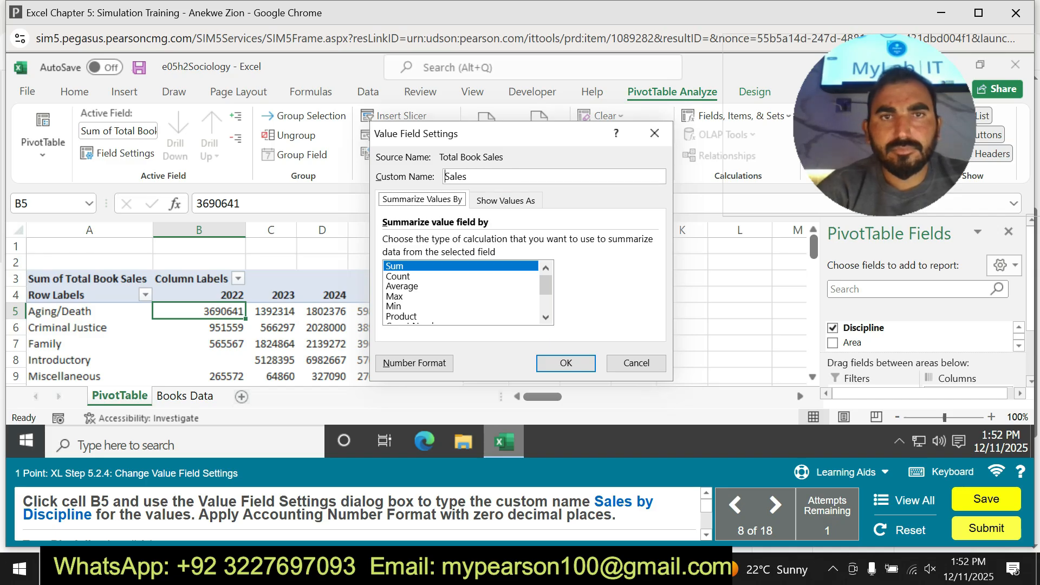
pyautogui.write('by ')
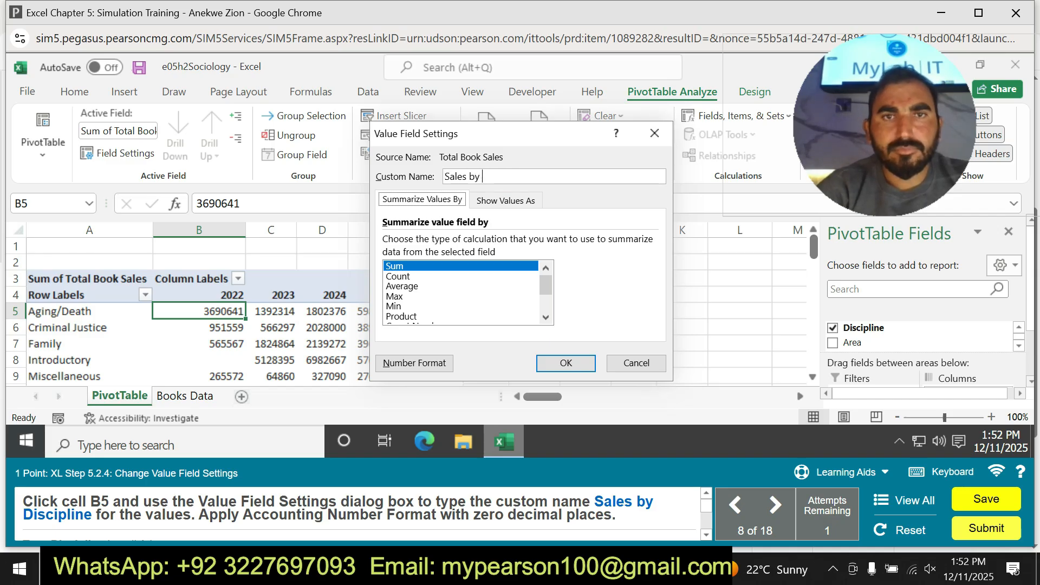
pyautogui.write('Disc')
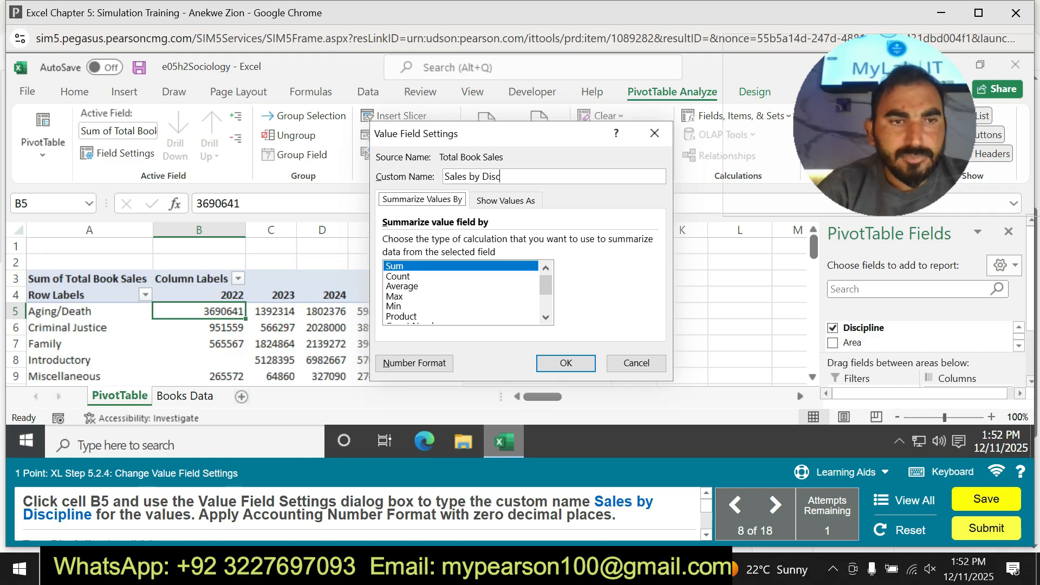
pyautogui.write('ipl')
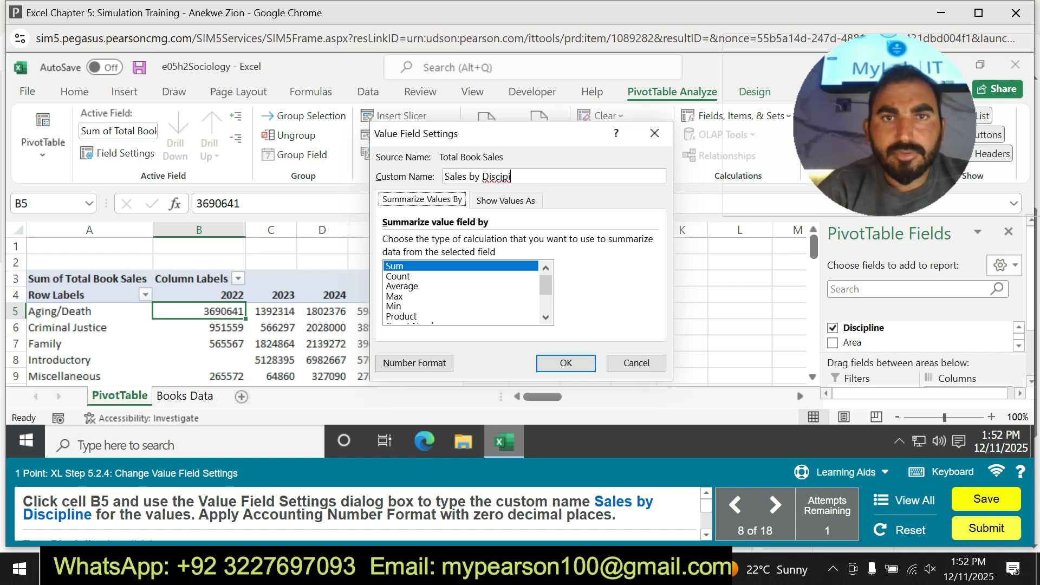
pyautogui.write('in')
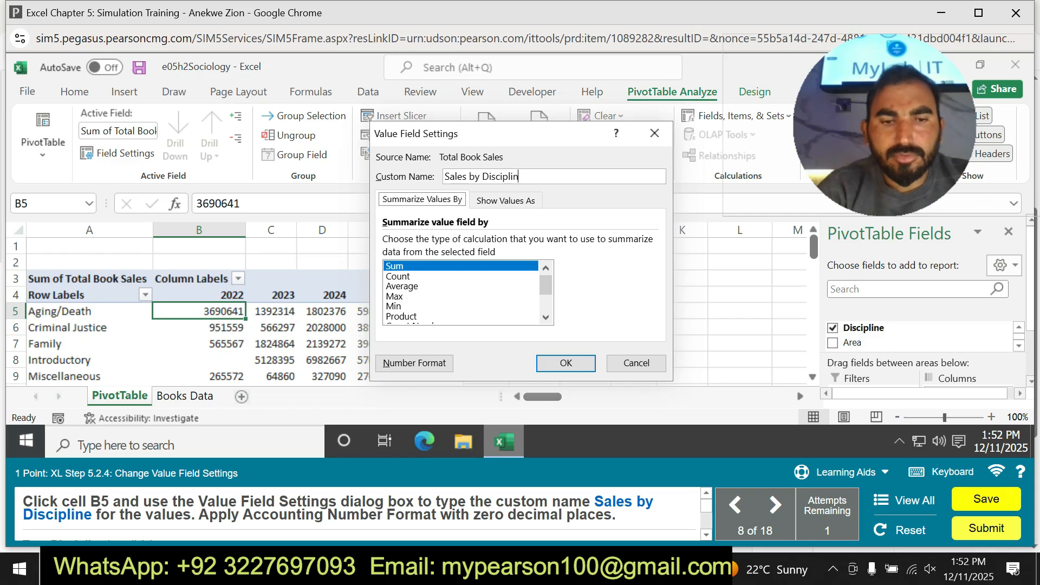
pyautogui.write('e')
# Apply the Accounting number format with 0 decimal places to the values field and confirm the Value Field Settings.
pyautogui.click(414, 363)
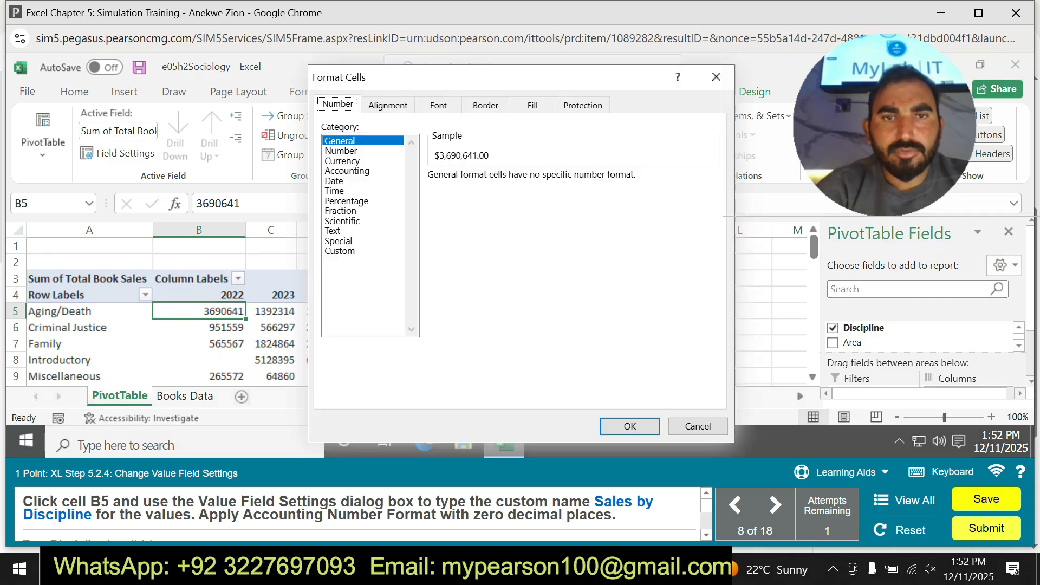
pyautogui.click(347, 171)
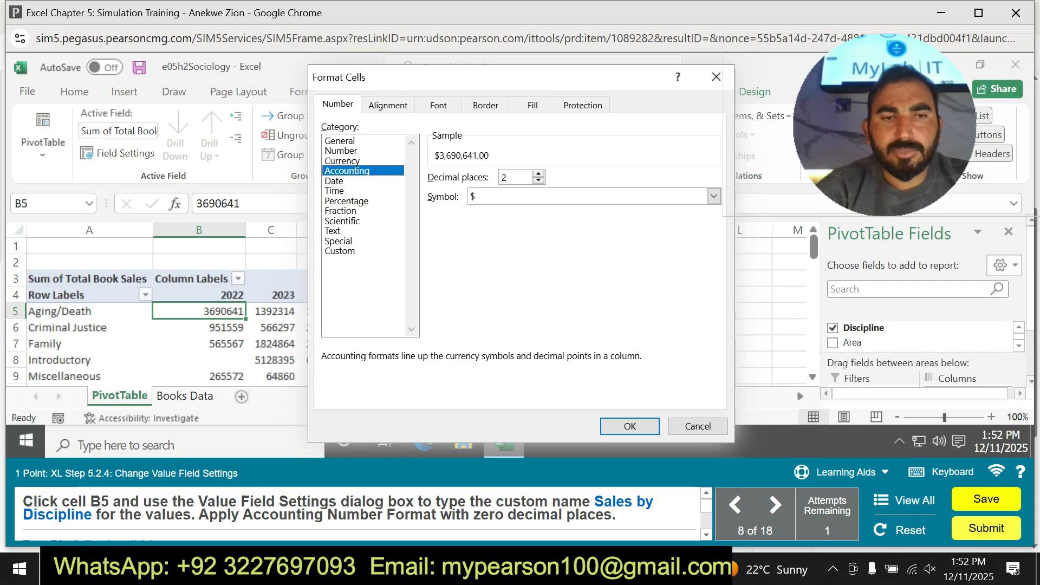
pyautogui.click(539, 180)
pyautogui.click(538, 180)
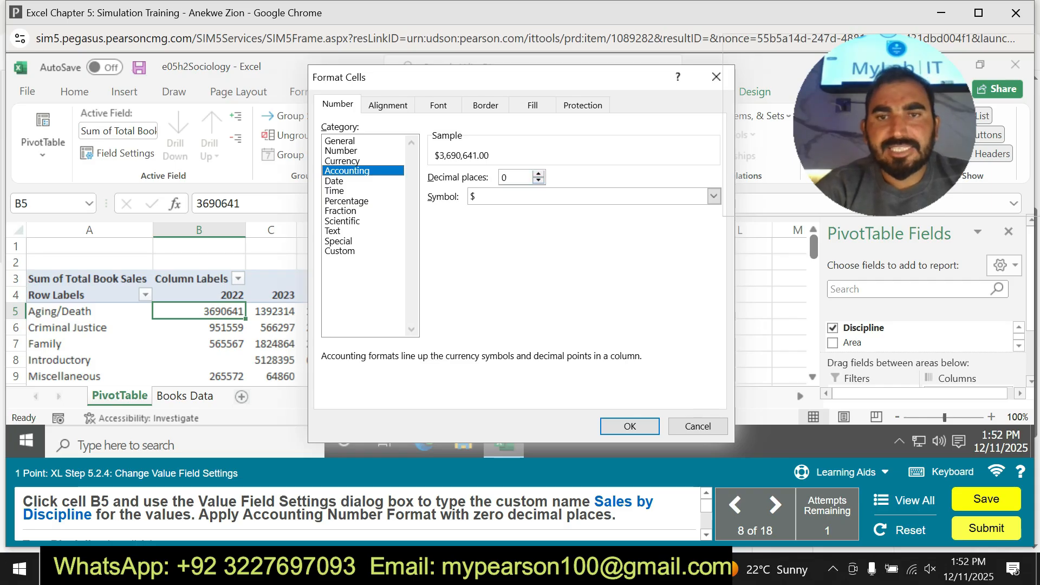
pyautogui.click(630, 426)
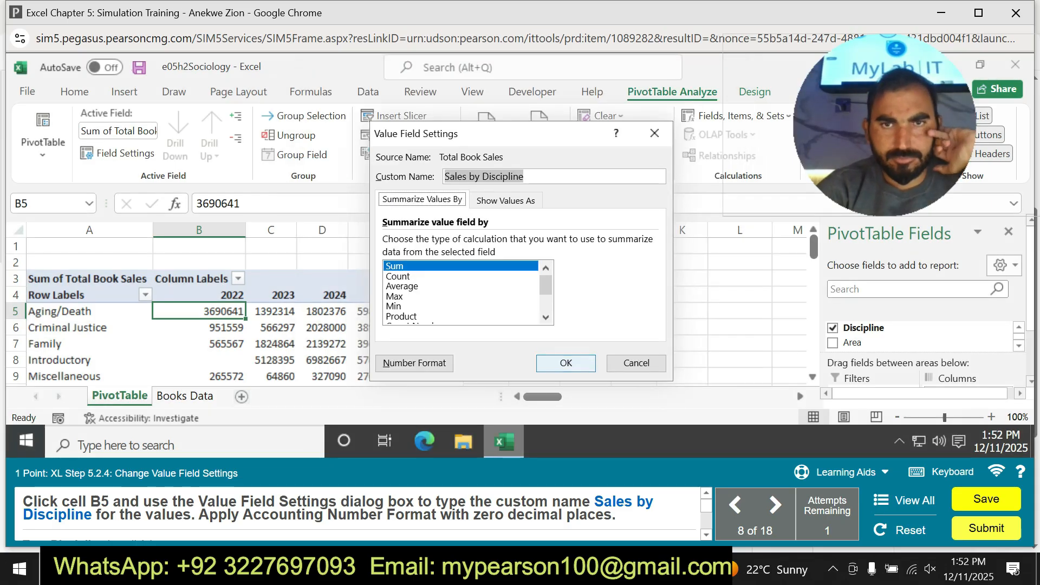
pyautogui.click(566, 363)
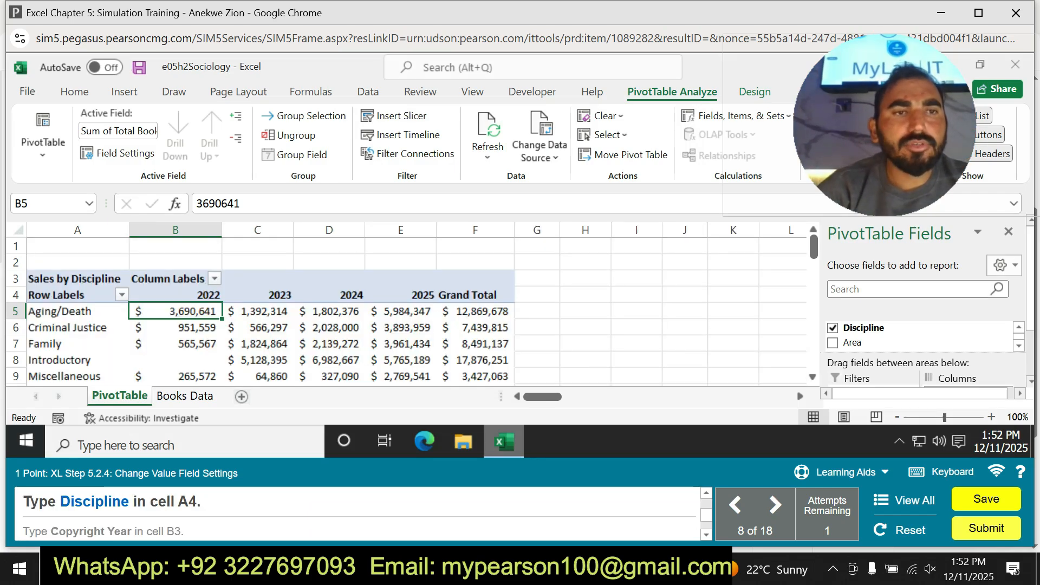
# Replace the Row Labels heading in cell A4 with Discipline.
pyautogui.click(77, 295)
pyautogui.click(257, 203)
pyautogui.hotkey('ctrl', 'a')
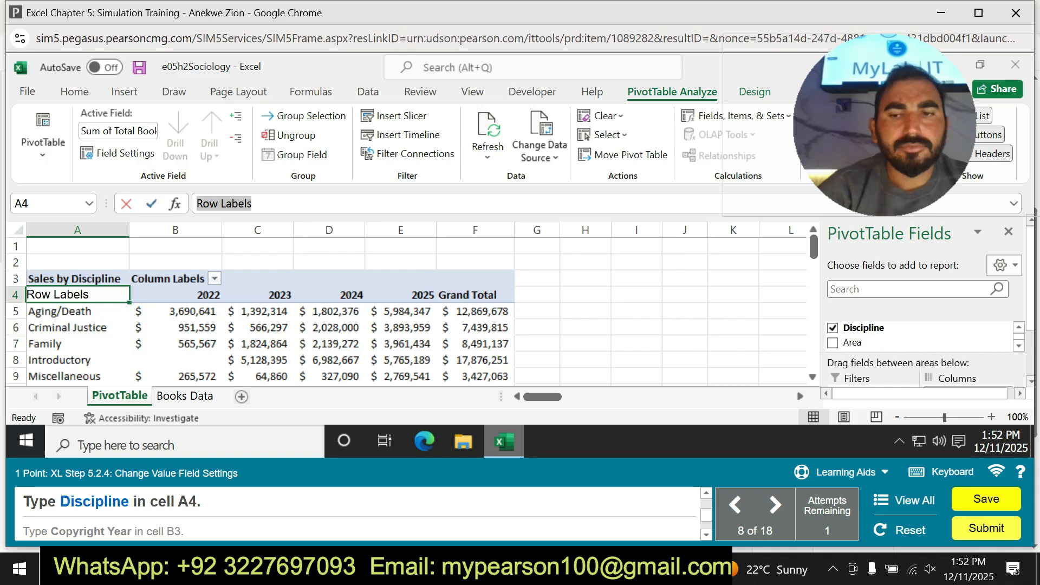
pyautogui.press('BackSpace')
pyautogui.write('Dis')
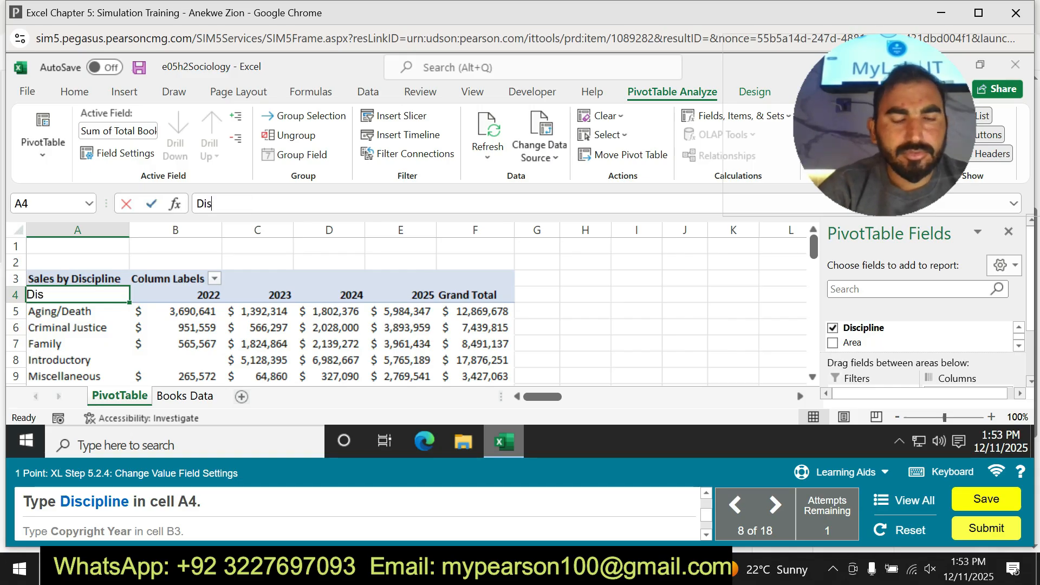
pyautogui.write('cipline')
pyautogui.press('Return')
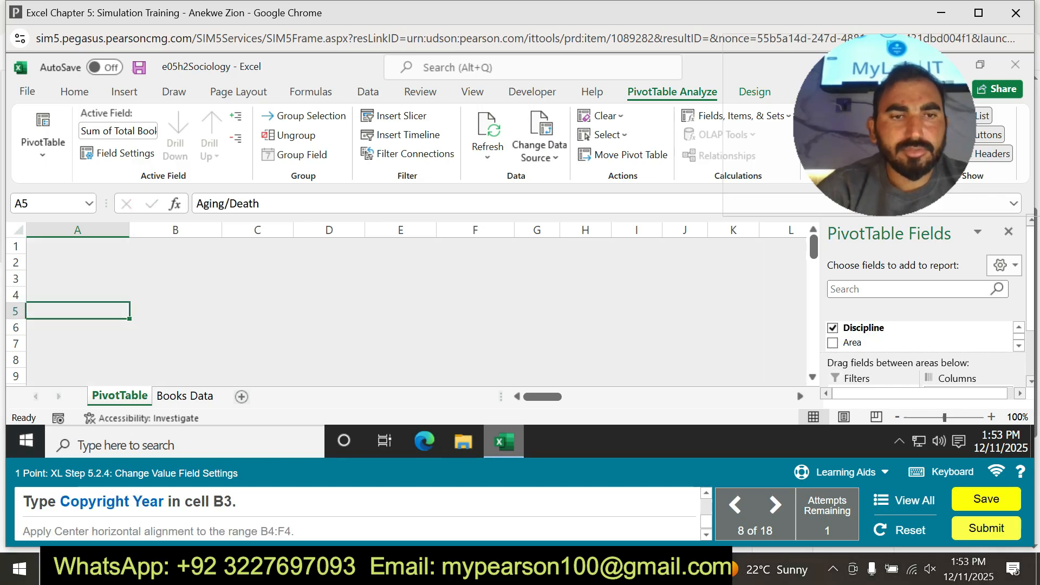
# Replace the Column Labels heading in cell B3 with Copyright Year, copied from the task instructions.
pyautogui.moveTo(60, 501); pyautogui.dragTo(164, 501)
pyautogui.hotkey('ctrl', 'c')
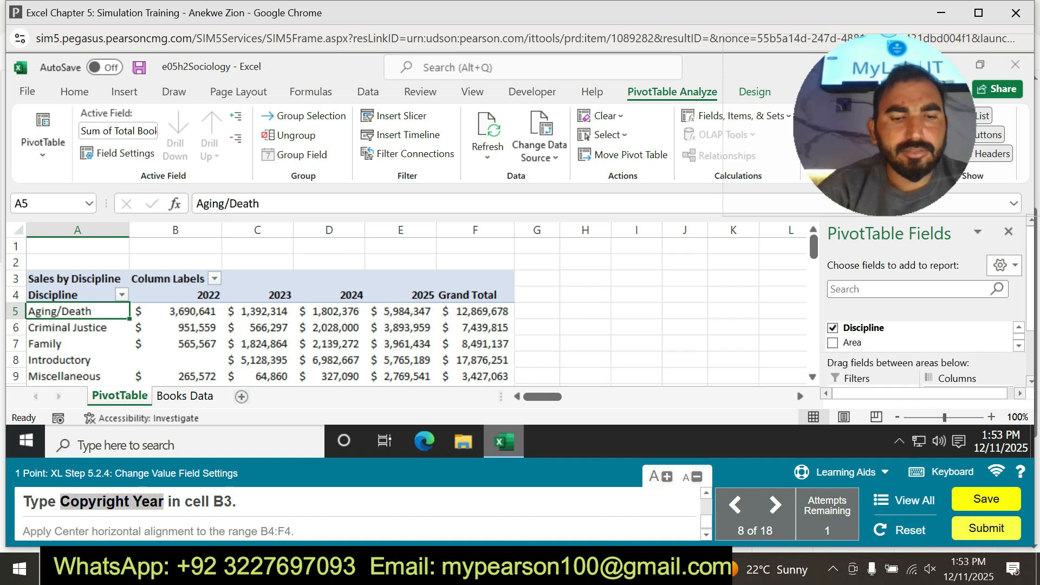
pyautogui.click(175, 295)
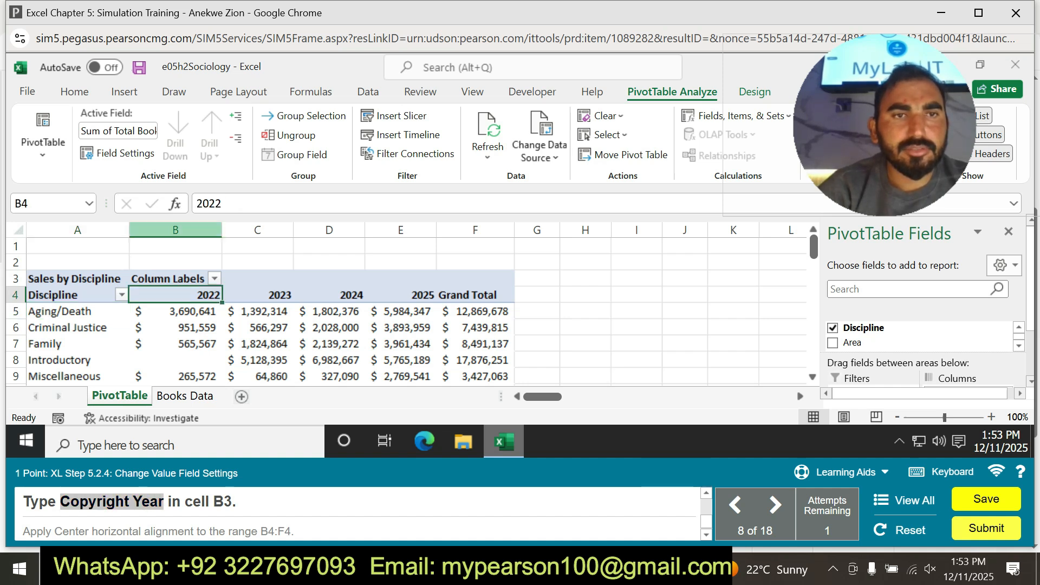
pyautogui.click(169, 279)
pyautogui.moveTo(271, 204); pyautogui.dragTo(177, 204)
pyautogui.press('BackSpace')
pyautogui.hotkey('ctrl', 'v')
pyautogui.press('Return')
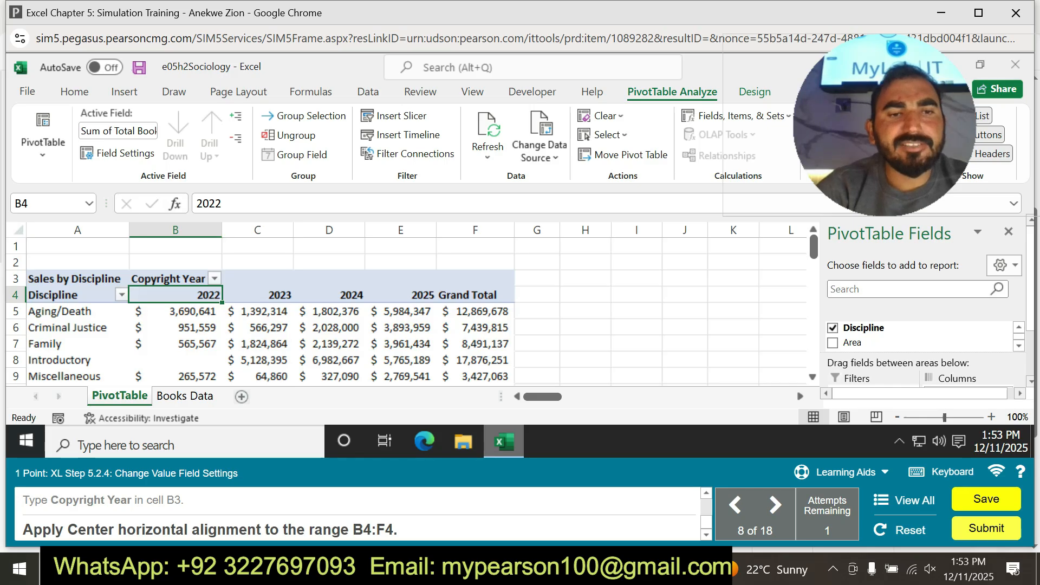
# Center the headings in the range B4:F4 horizontally.
pyautogui.moveTo(353, 529); pyautogui.dragTo(393, 530)
pyautogui.hotkey('ctrl', 'c')
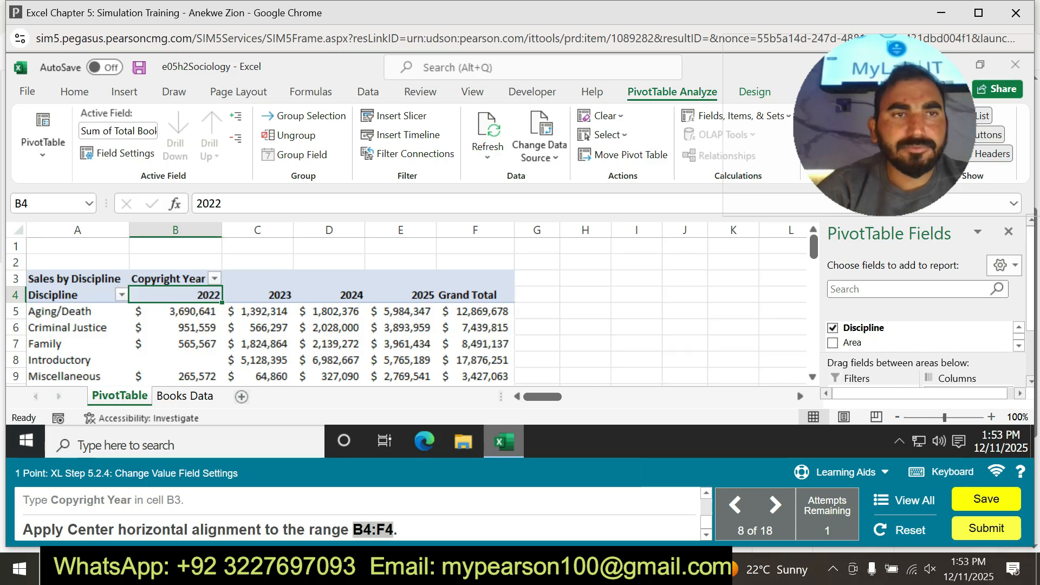
pyautogui.click(47, 204)
pyautogui.press('BackSpace')
pyautogui.hotkey('ctrl', 'v')
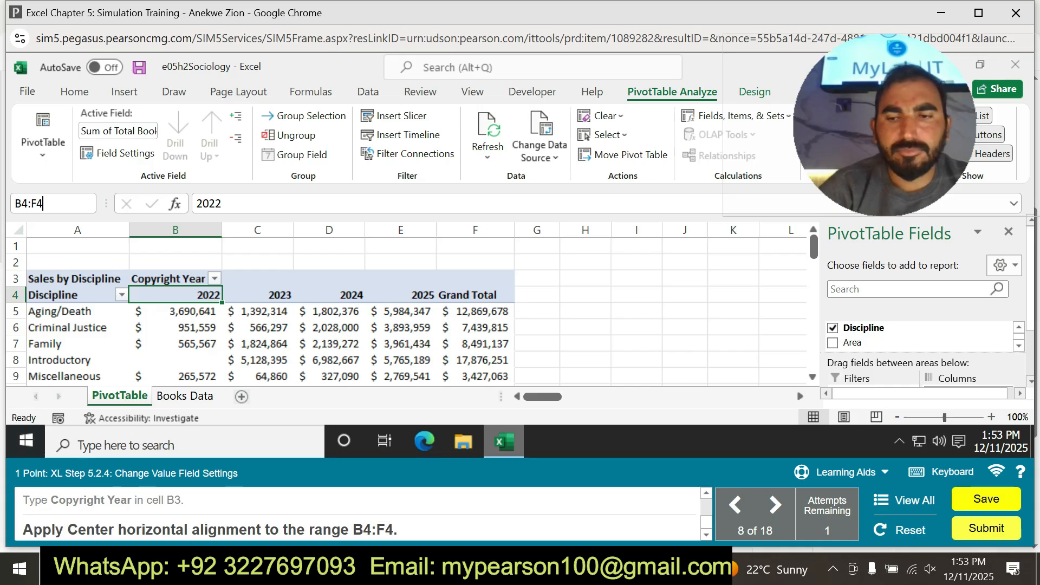
pyautogui.press('Return')
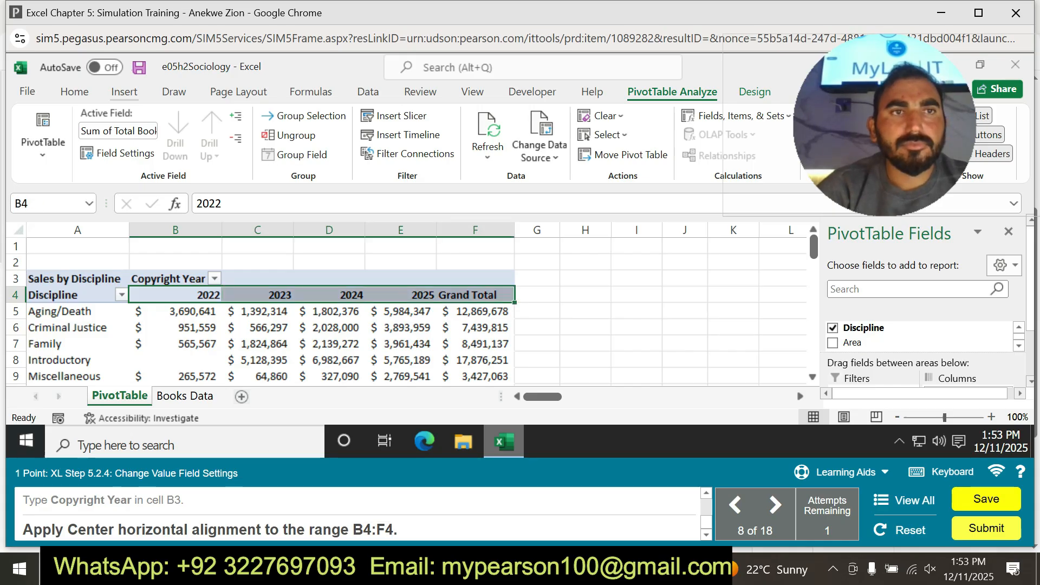
pyautogui.click(74, 91)
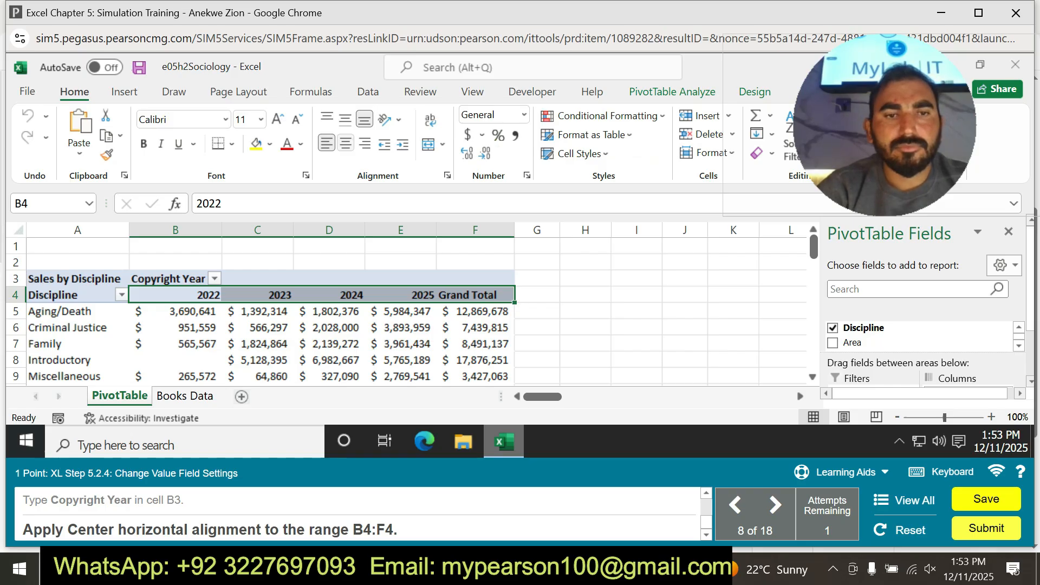
pyautogui.click(345, 143)
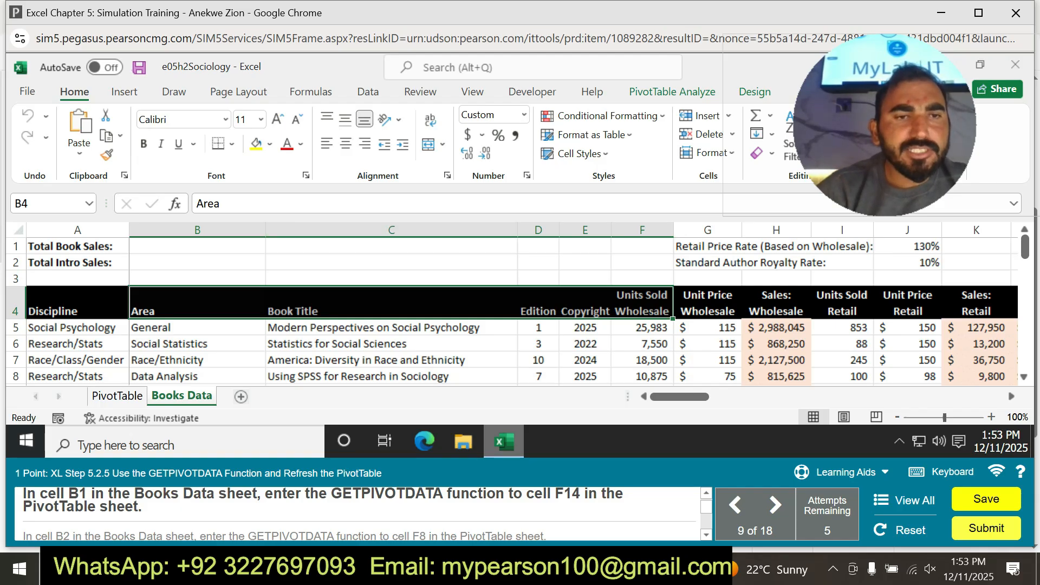
# Try to enter =GETPIVOTDATA(PivotTable!F14 in cell B1 of the Books Data sheet, picking the grand total cell as the reference.
pyautogui.click(197, 246)
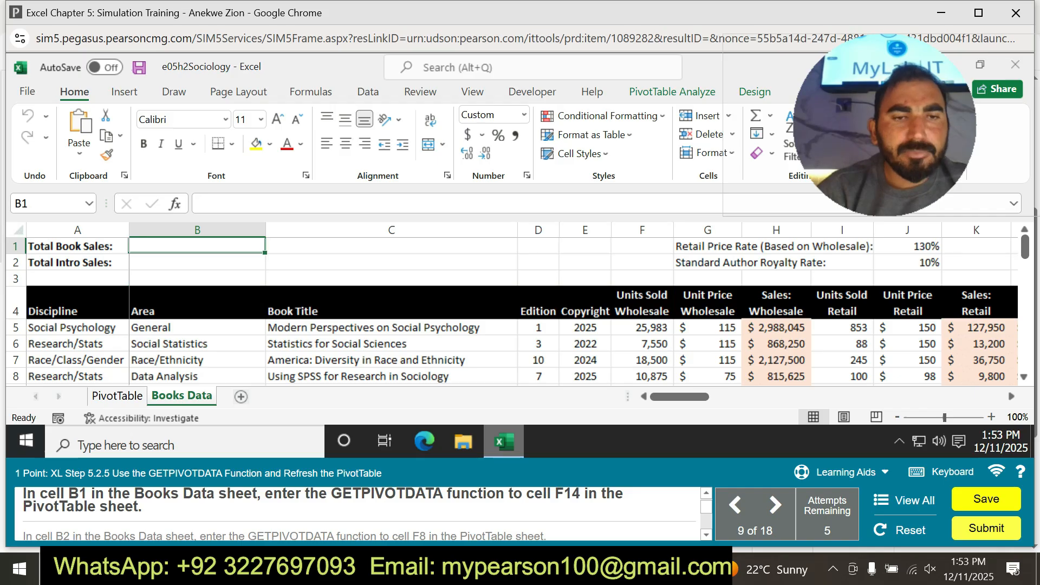
pyautogui.write('=')
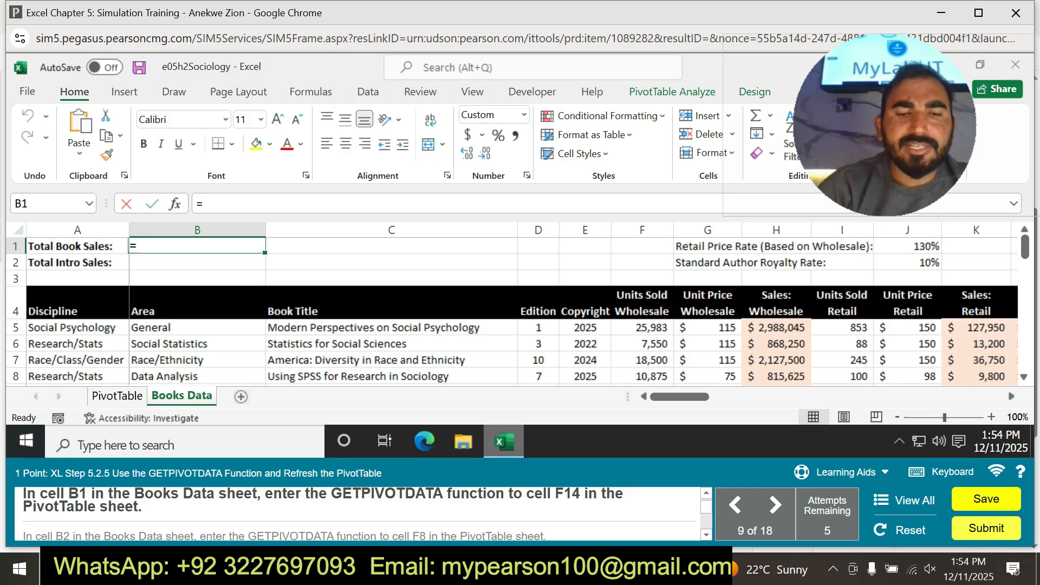
pyautogui.write('ge')
pyautogui.press('Down')
pyautogui.press('Down')
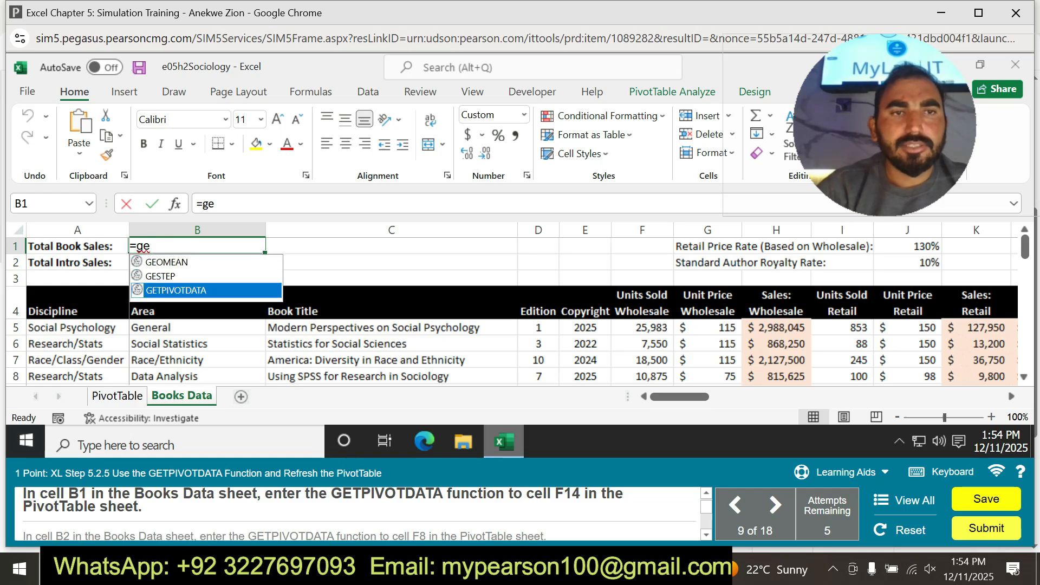
pyautogui.press('Tab')
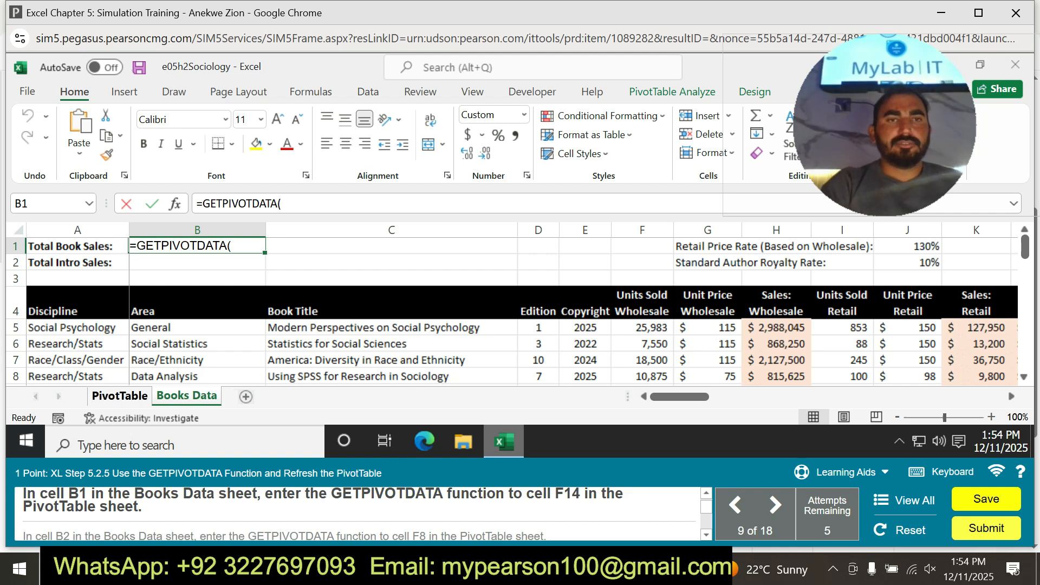
pyautogui.click(117, 395)
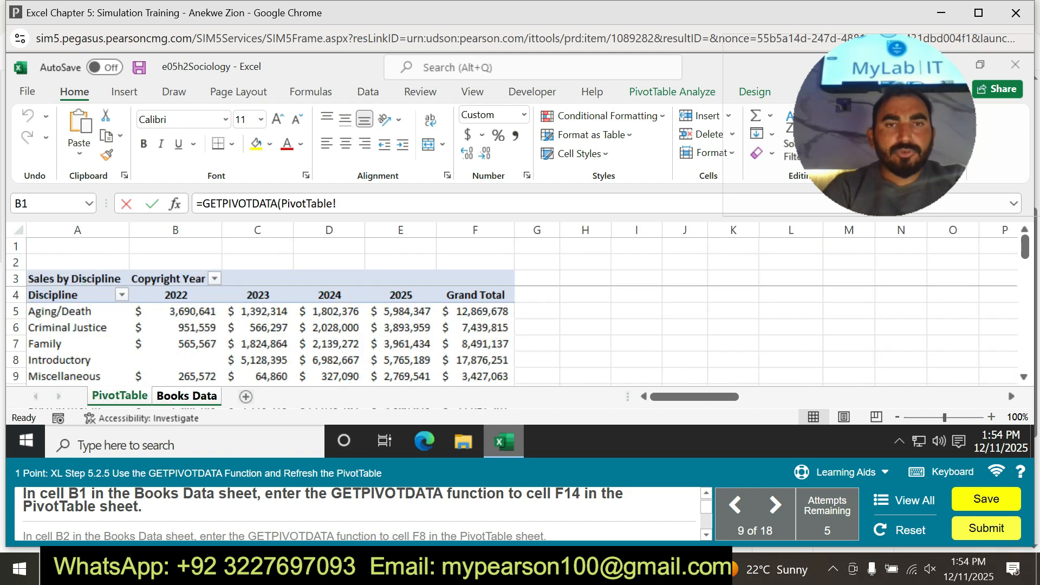
pyautogui.scroll(-1, 260, 336)
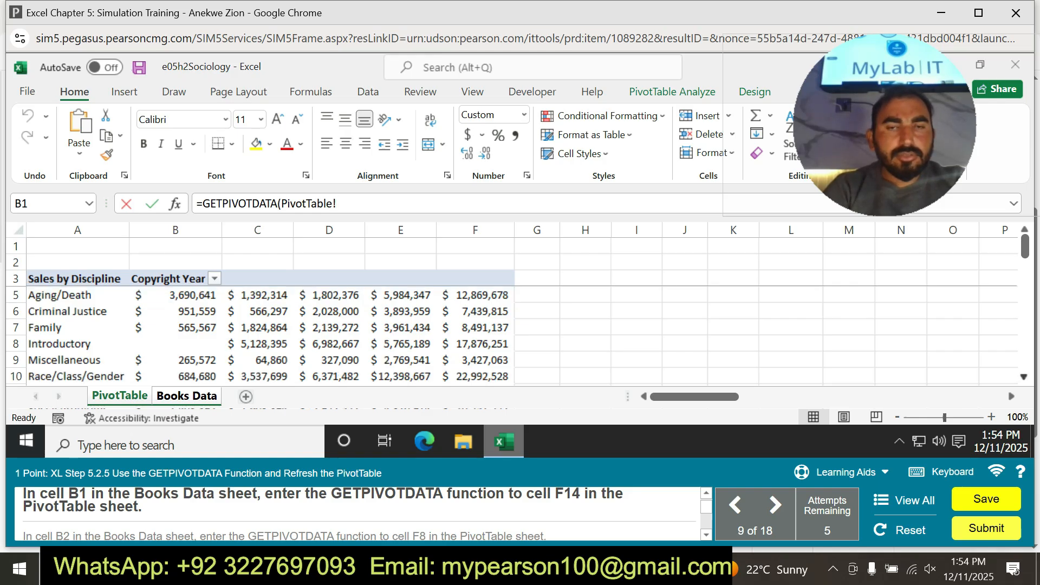
pyautogui.scroll(-4, 260, 336)
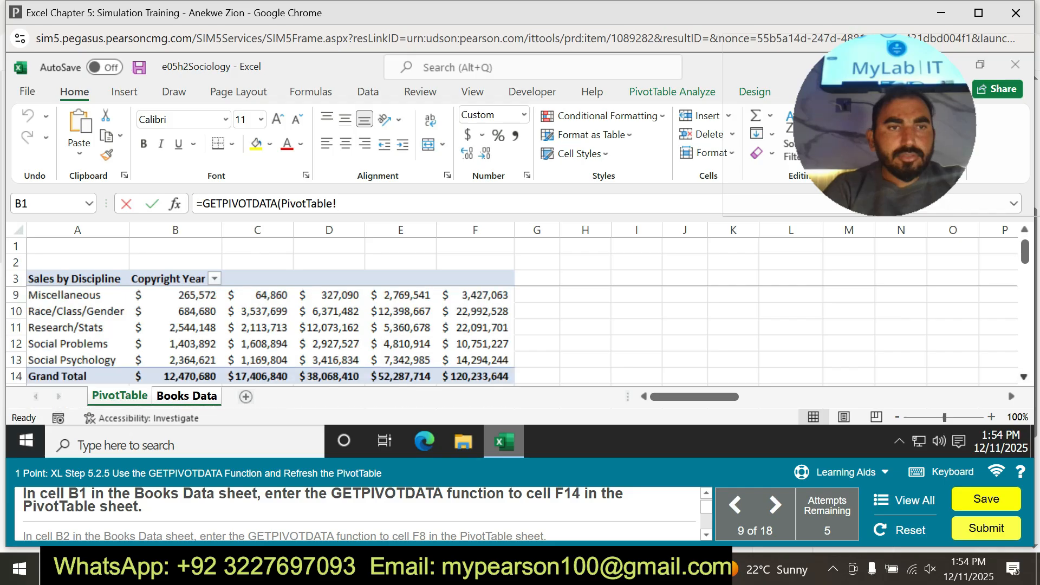
pyautogui.click(475, 377)
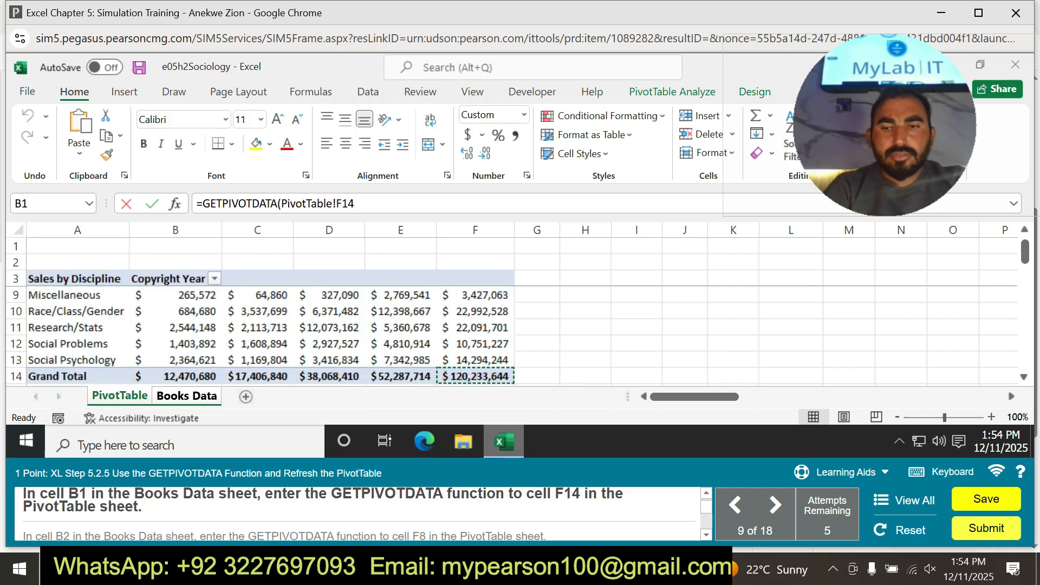
pyautogui.press('Return')
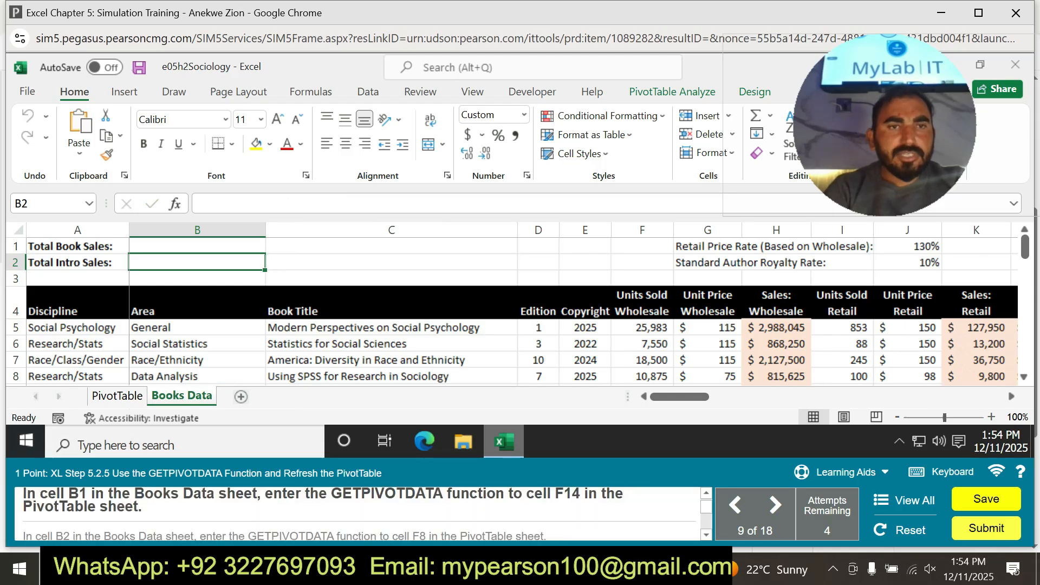
# Retry the GETPIVOTDATA function in cell B1 of Books Data, again referencing cell F14 of the PivotTable sheet.
pyautogui.click(197, 246)
pyautogui.write('=')
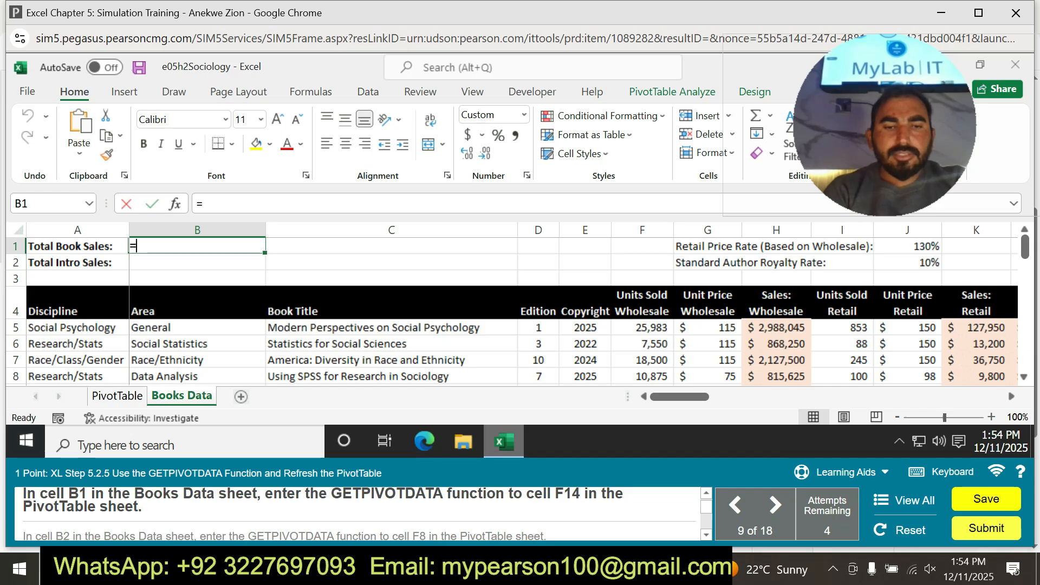
pyautogui.write('get')
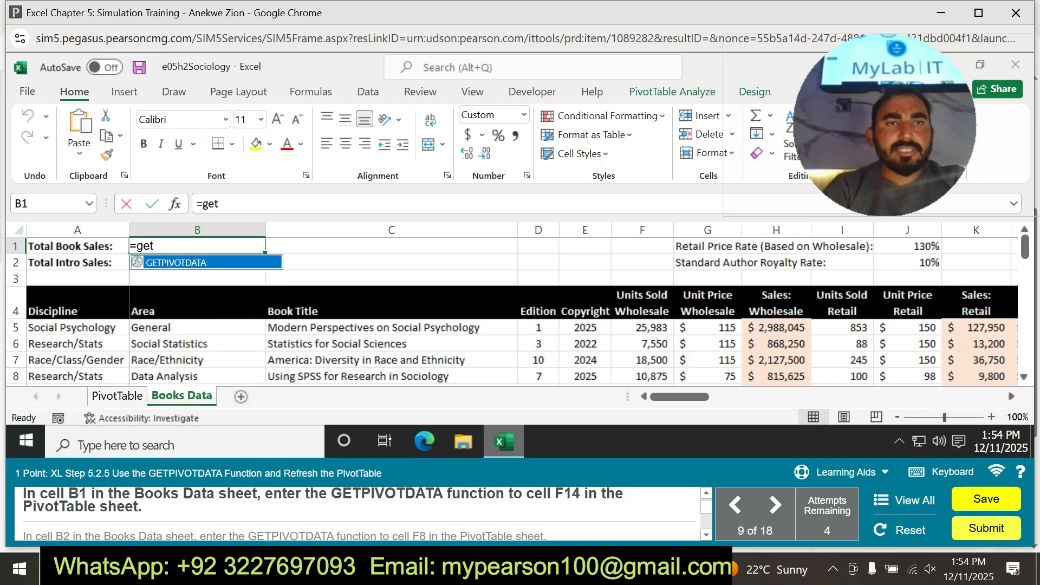
pyautogui.press('Tab')
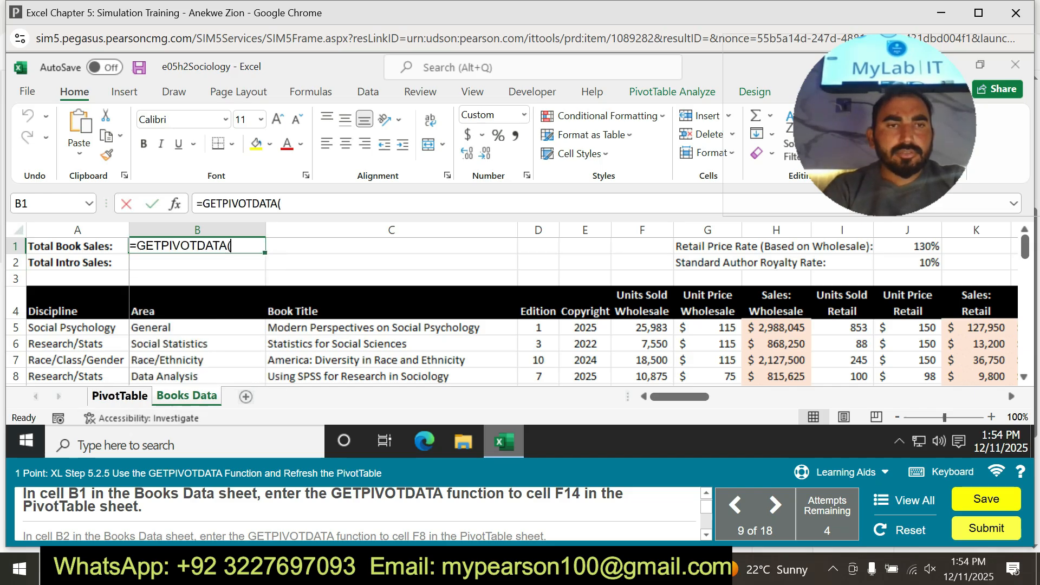
pyautogui.hotkey('ctrl', 'pageup')
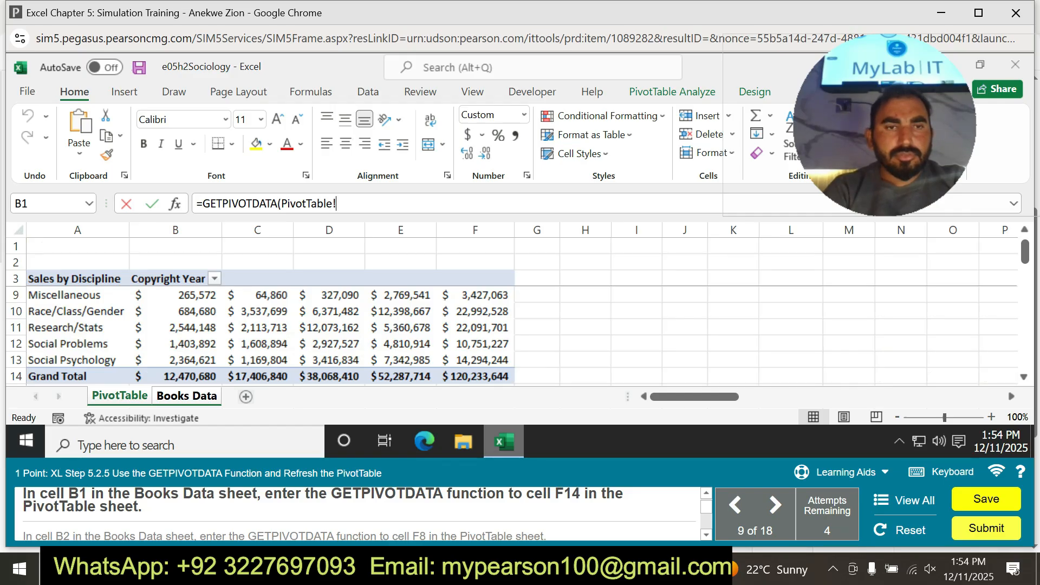
pyautogui.click(475, 377)
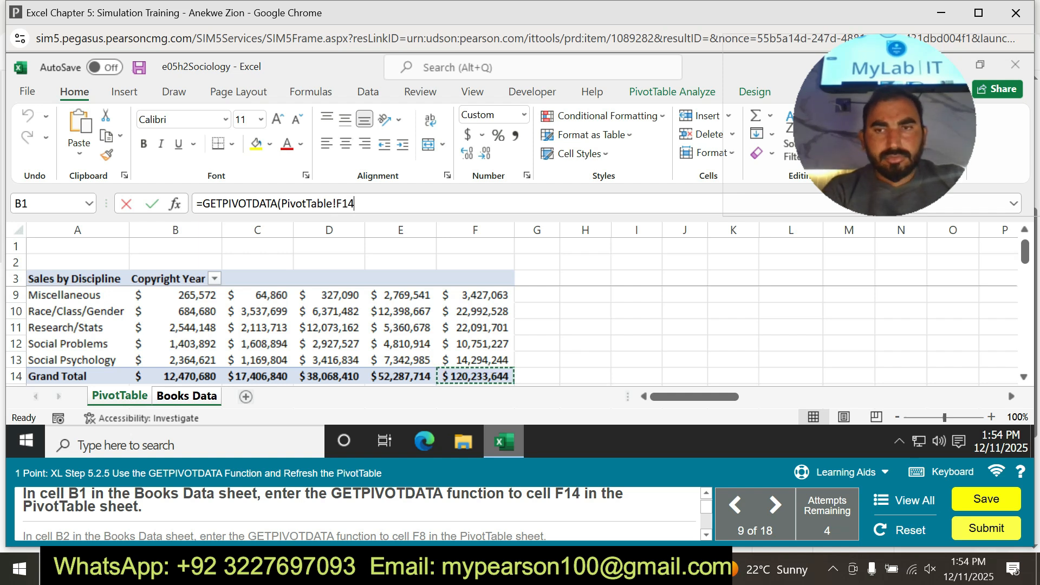
# Turn on the Practice learning aid for the GETPIVOTDATA task.
pyautogui.click(839, 472)
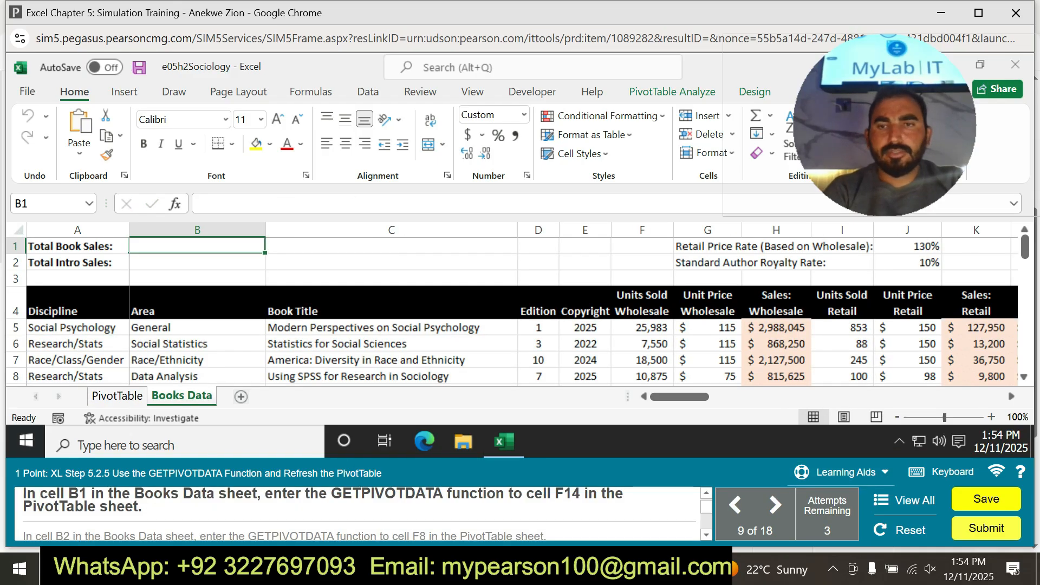
pyautogui.click(839, 471)
pyautogui.click(843, 437)
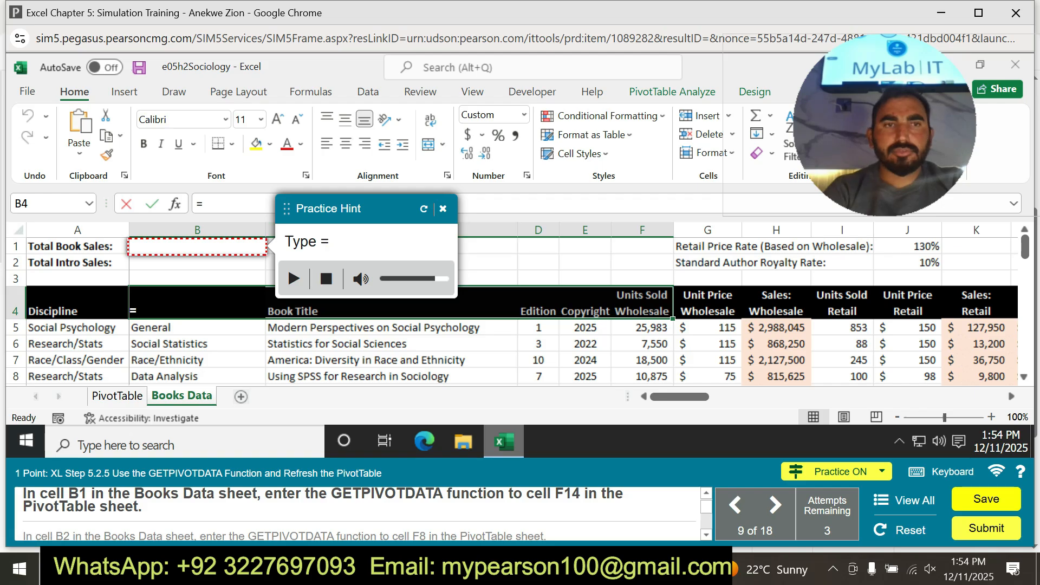
# Remove the mistaken B1 reference from the entry in cell B4 and select cell B1 of the Books Data sheet.
pyautogui.click(197, 246)
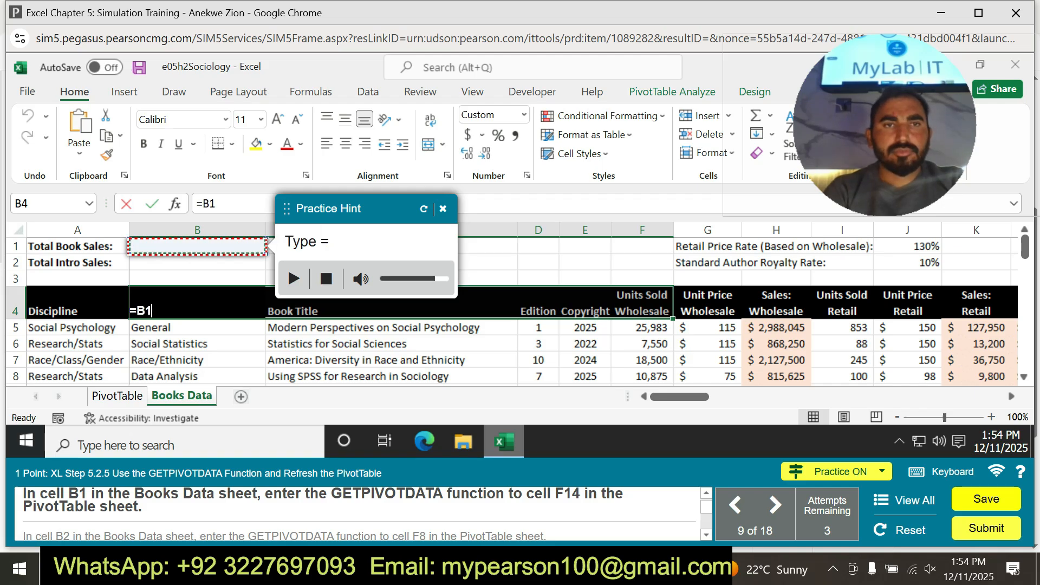
pyautogui.press('BackSpace')
pyautogui.press('BackSpace')
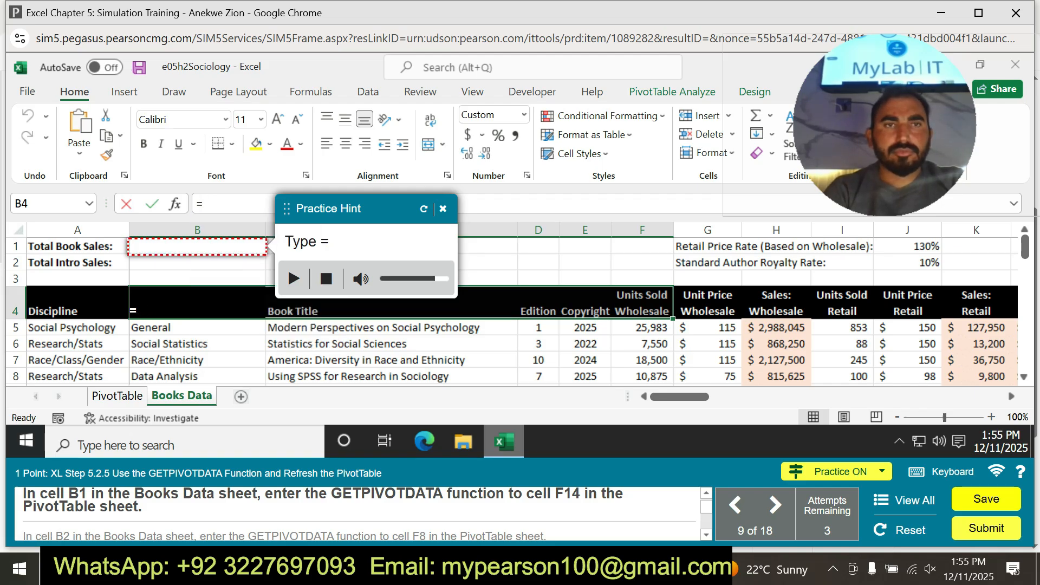
pyautogui.click(264, 247)
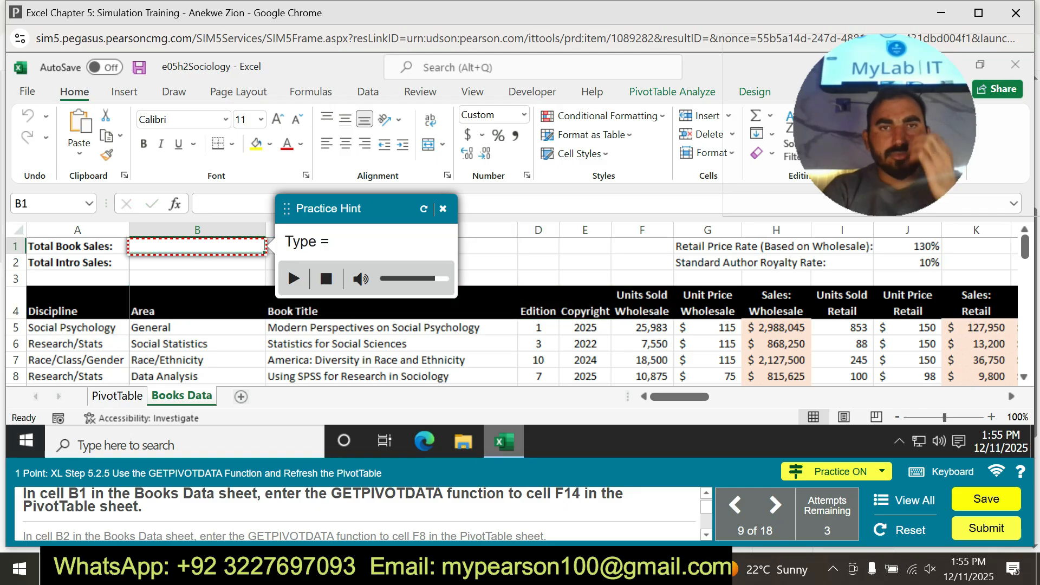
# Enter a reference to grand total cell F14 of the PivotTable sheet in cell B1, following the practice hints.
pyautogui.write('=')
pyautogui.click(117, 396)
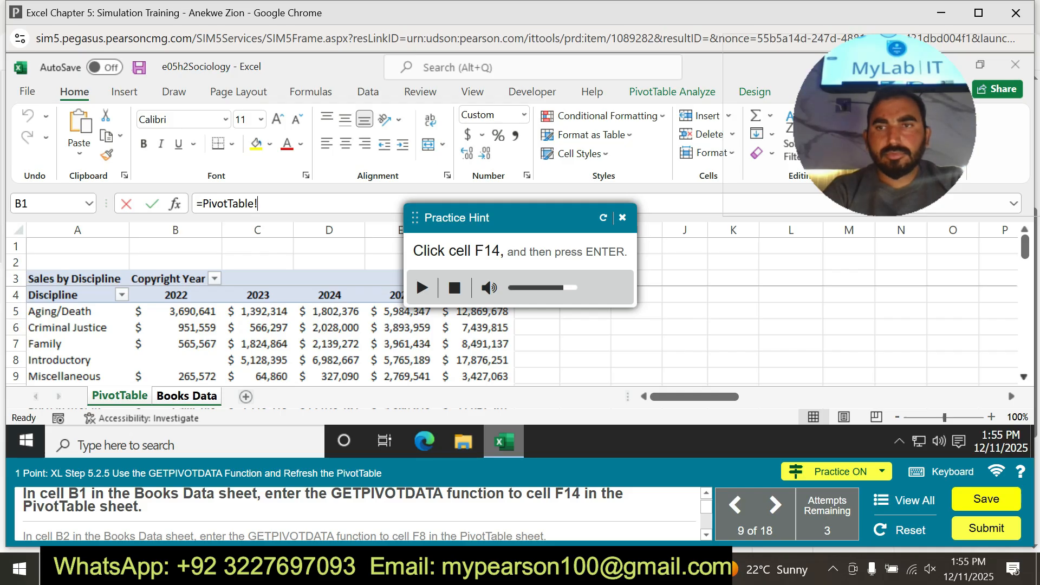
pyautogui.click(1024, 377)
pyautogui.click(1023, 377)
pyautogui.click(1024, 377)
pyautogui.click(1024, 377)
pyautogui.click(1023, 377)
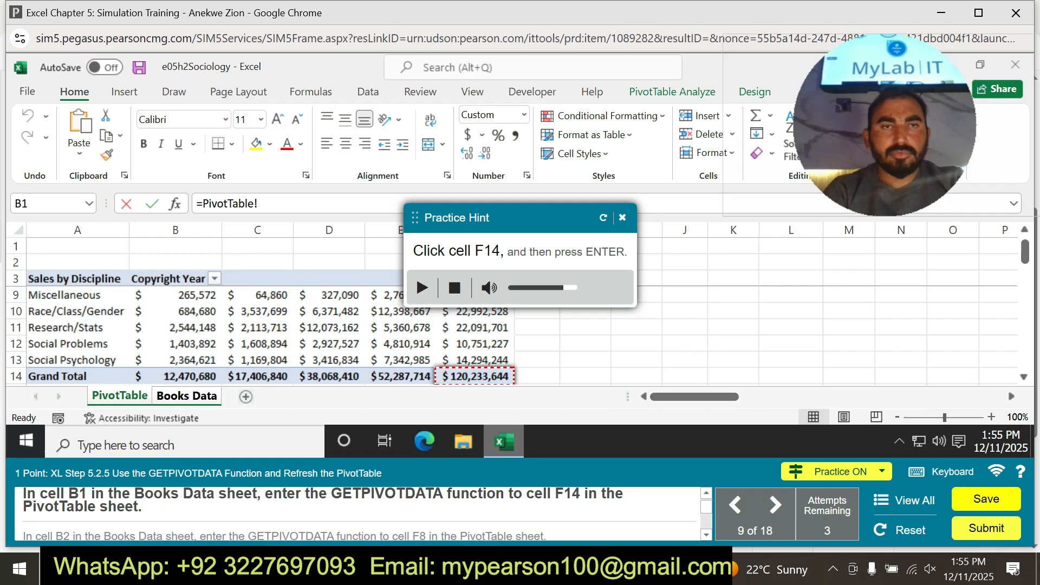
pyautogui.click(475, 376)
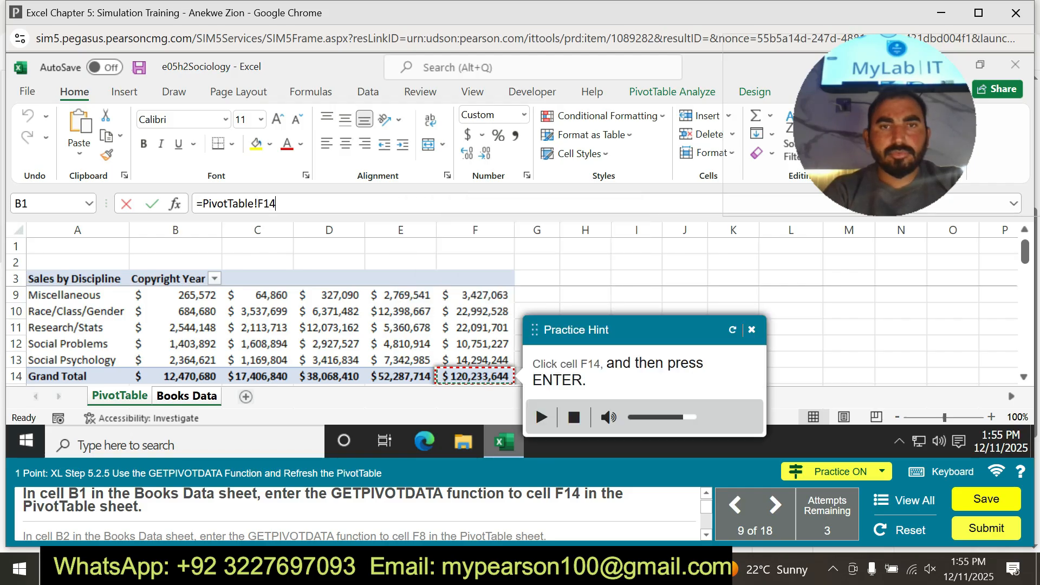
pyautogui.press('Return')
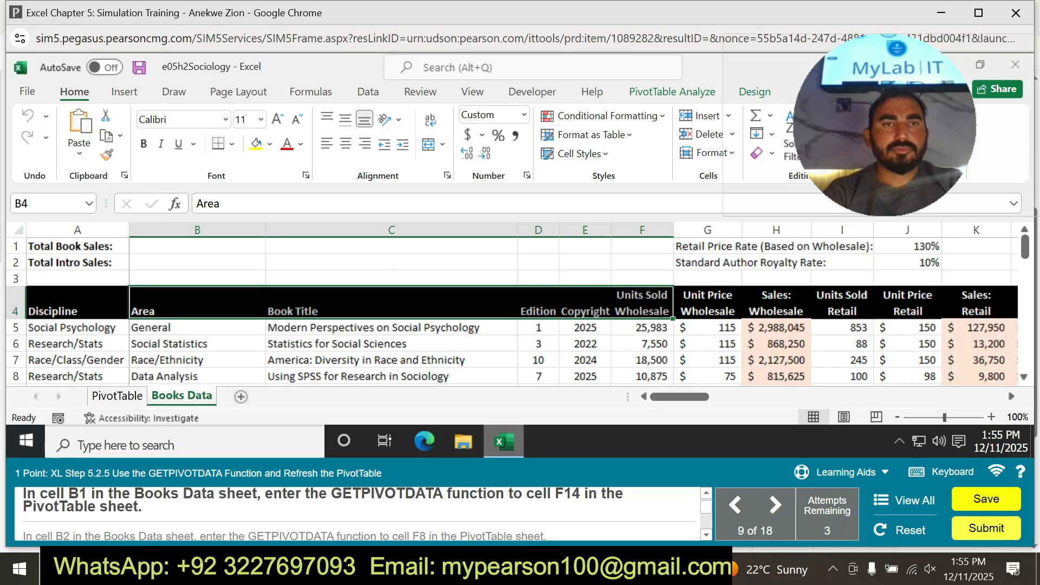
# Try to reference cell F14 of the PivotTable sheet from cell B1 of Books Data without the practice hints.
pyautogui.click(197, 246)
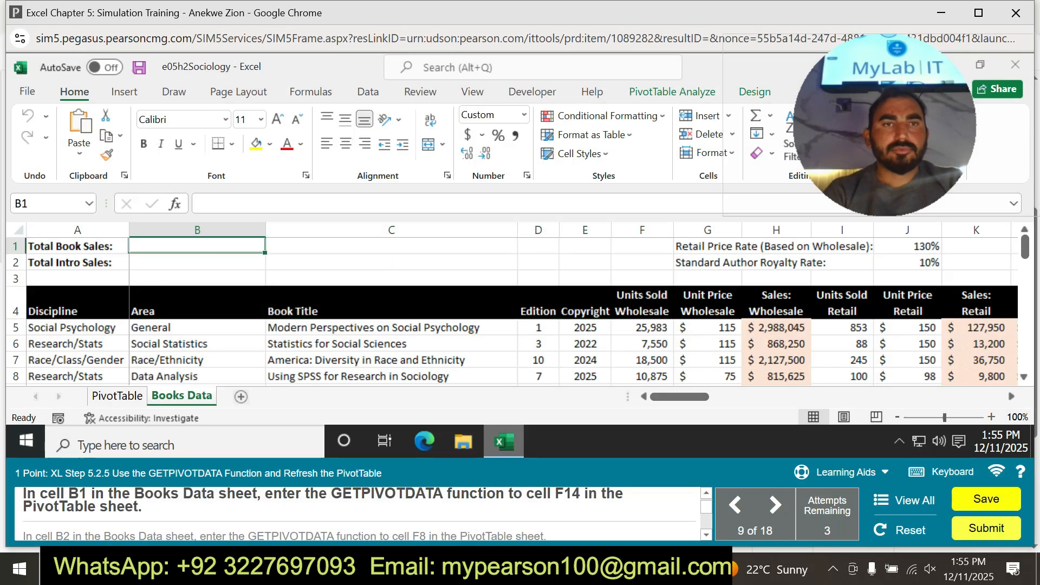
pyautogui.write('=')
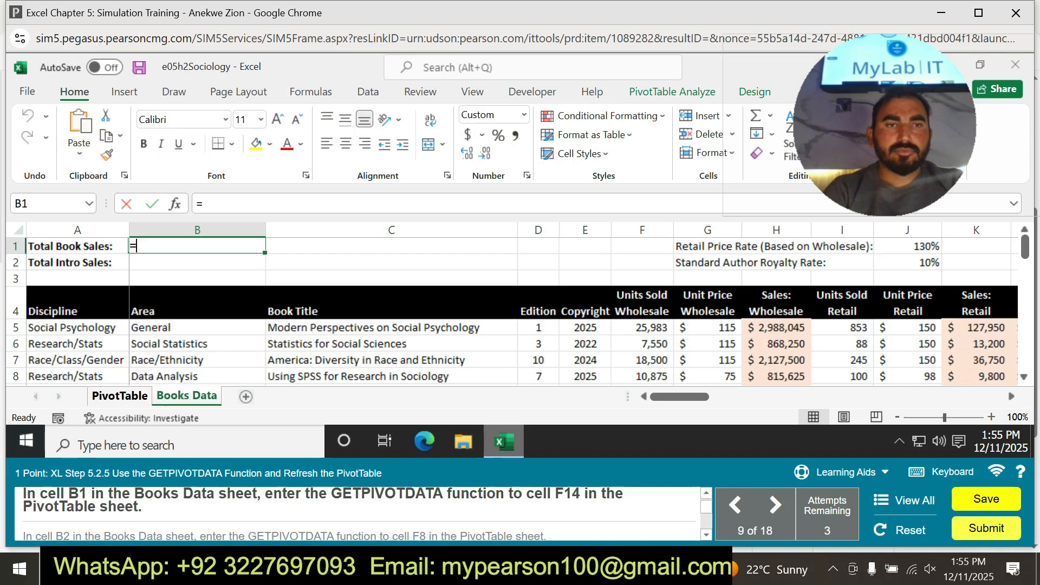
pyautogui.click(117, 396)
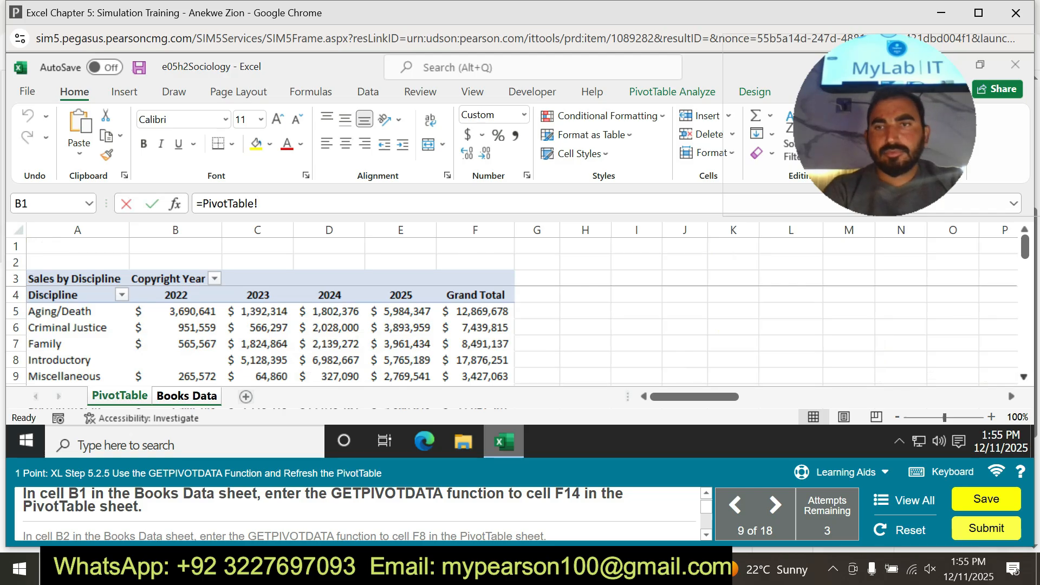
pyautogui.scroll(-2, 271, 335)
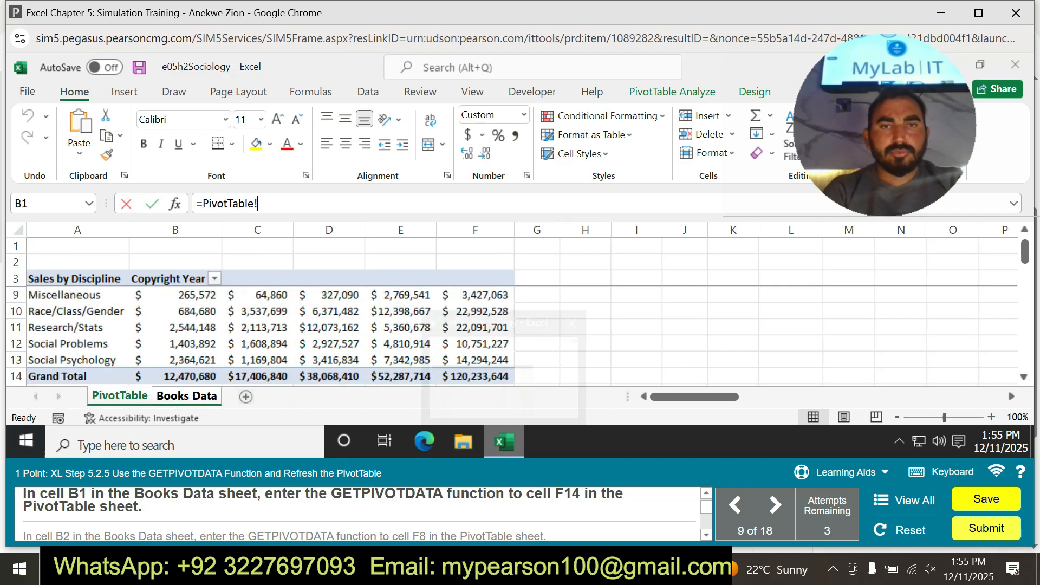
pyautogui.click(476, 377)
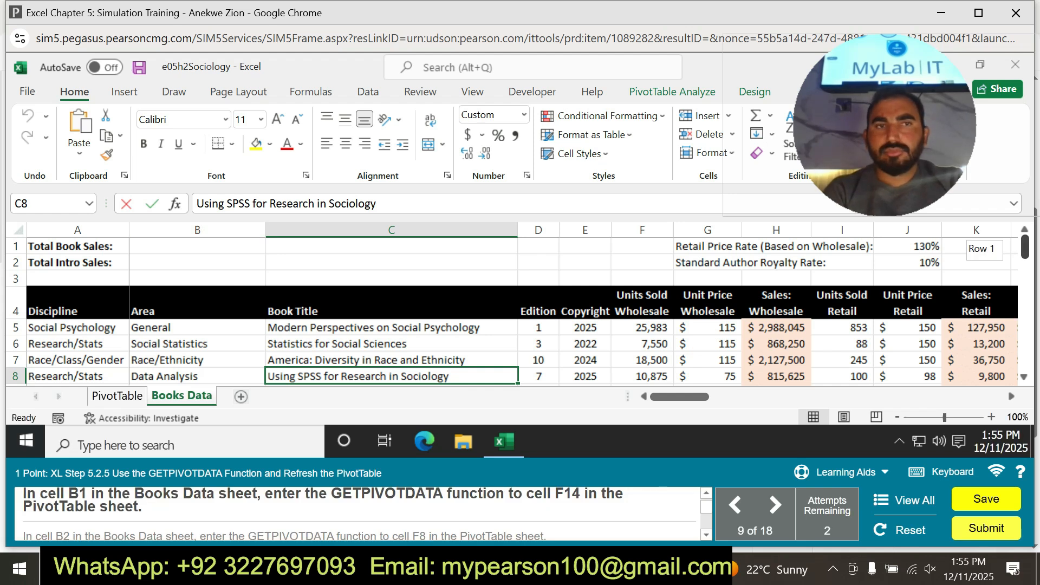
# Enter the GETPIVOTDATA formula in cell B1 of Books Data by referencing grand total cell F14 of the PivotTable sheet.
pyautogui.click(197, 246)
pyautogui.write('=')
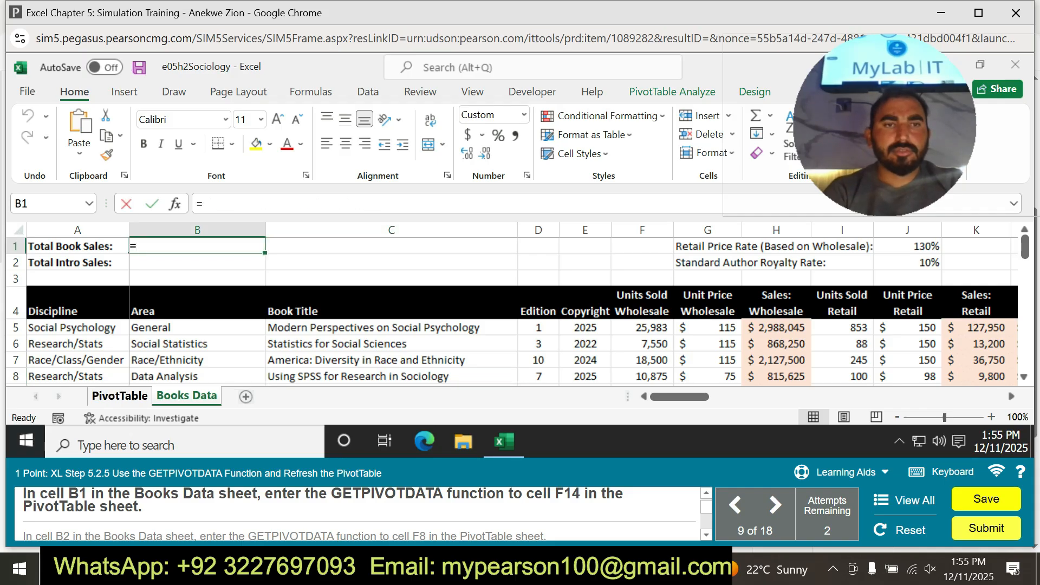
pyautogui.click(117, 396)
pyautogui.click(475, 376)
pyautogui.press('Return')
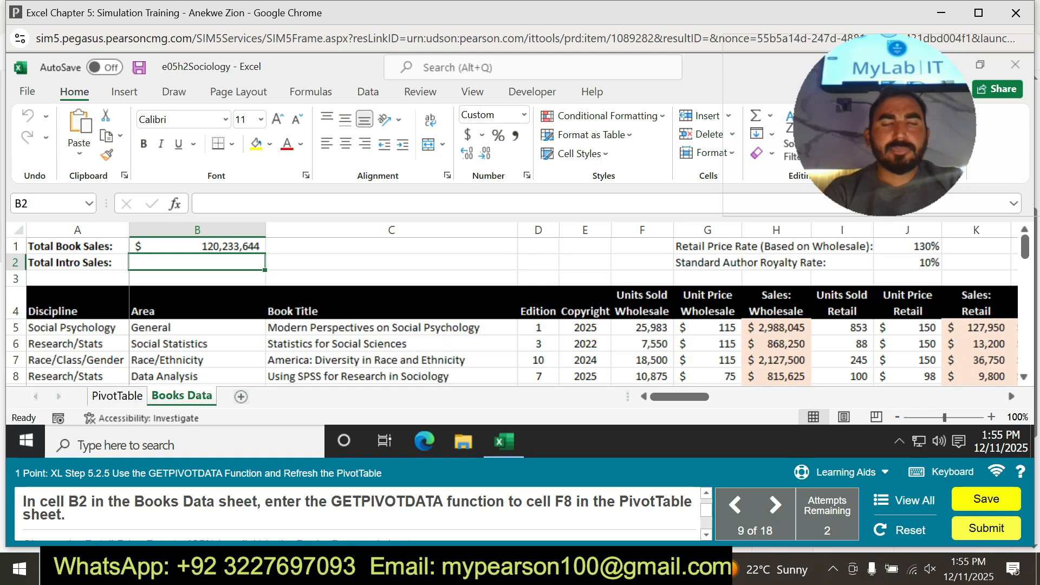
# Enter the GETPIVOTDATA formula in cell B2 of Books Data by referencing cell F8 of the PivotTable sheet.
pyautogui.write('=')
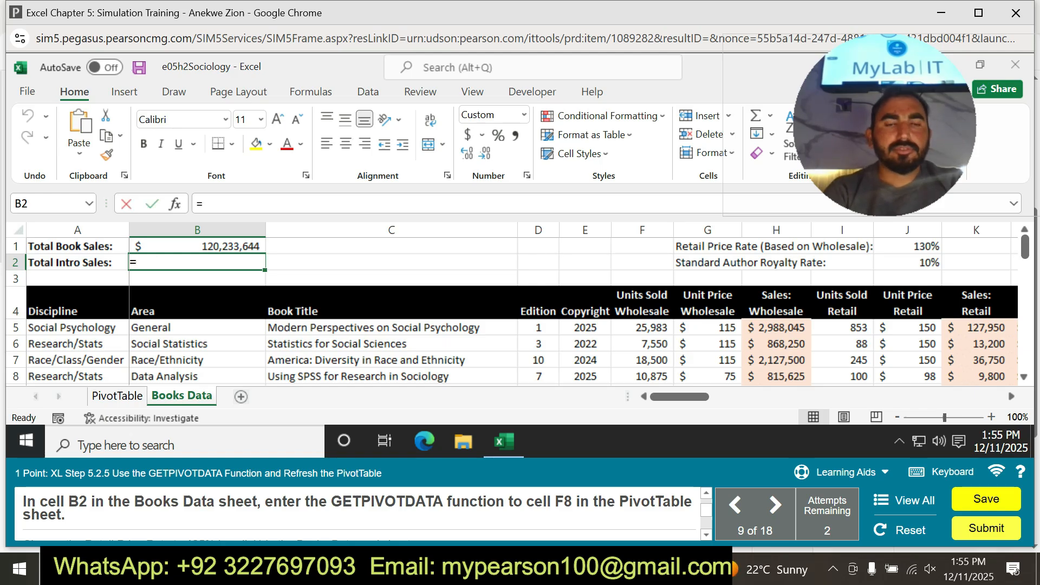
pyautogui.click(117, 396)
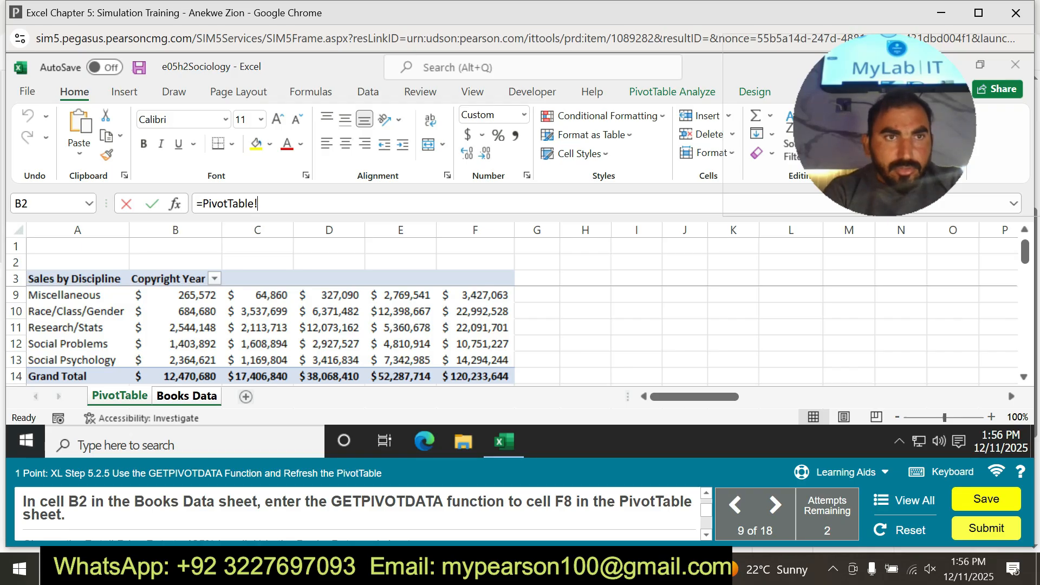
pyautogui.write('F8')
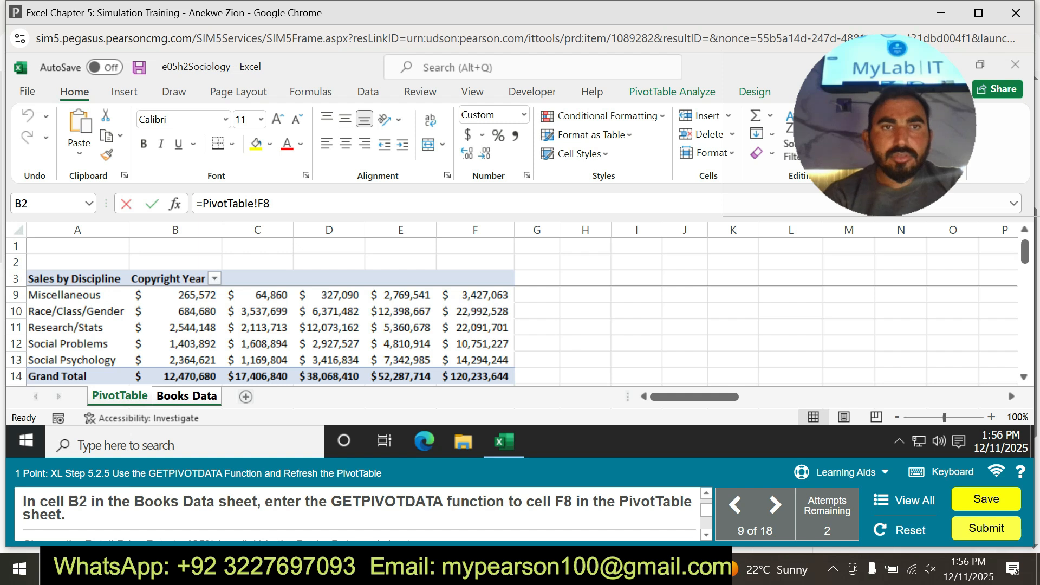
pyautogui.press('Return')
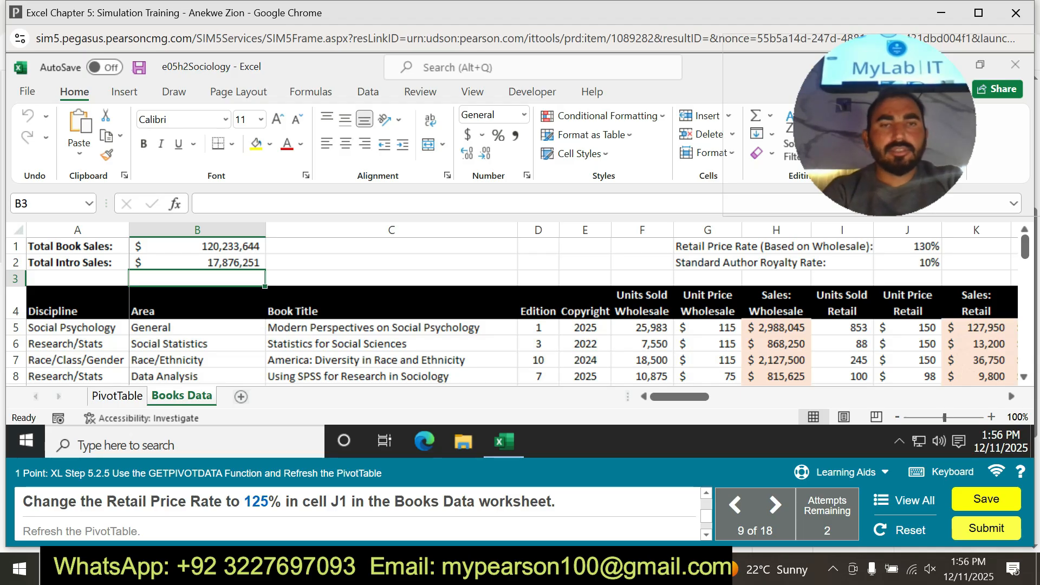
# Go to cell J1 of the Books Data sheet and try to replace the Retail Price Rate with 125.
pyautogui.click(49, 204)
pyautogui.press('BackSpace')
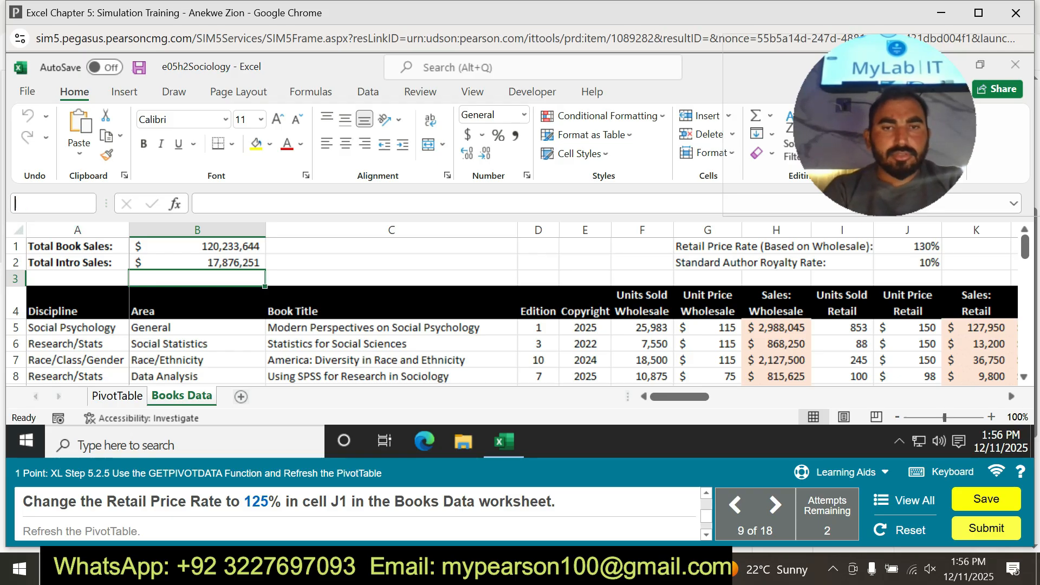
pyautogui.write('j1')
pyautogui.press('Return')
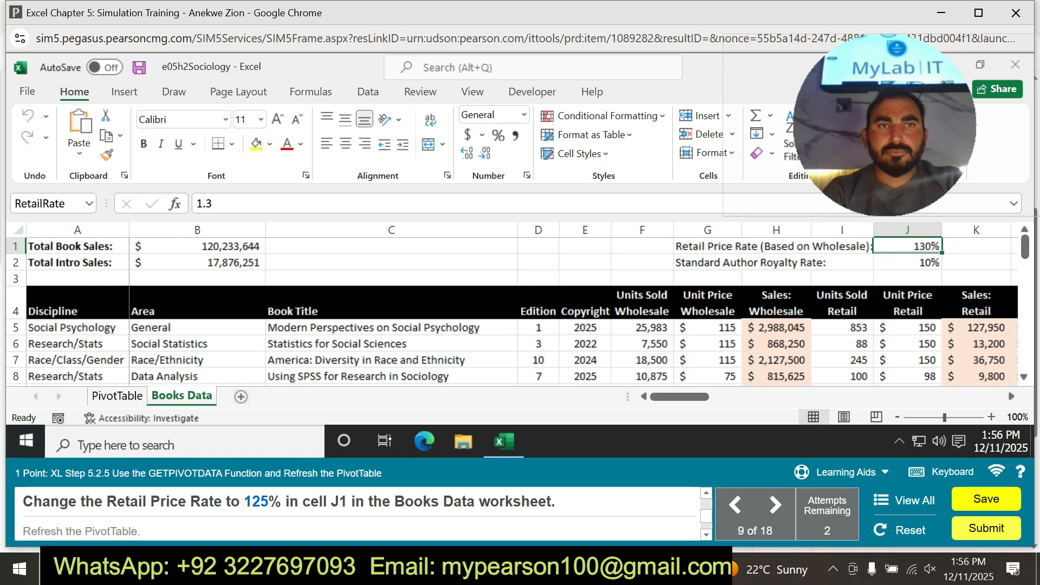
pyautogui.press('BackSpace')
pyautogui.press('BackSpace')
pyautogui.press('BackSpace')
pyautogui.write('1255')
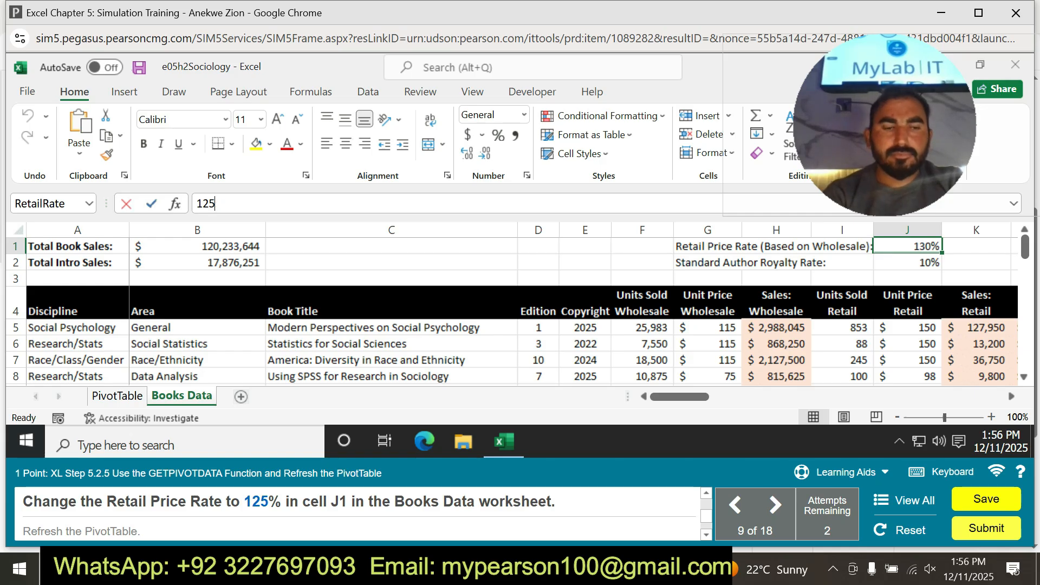
pyautogui.press('Return')
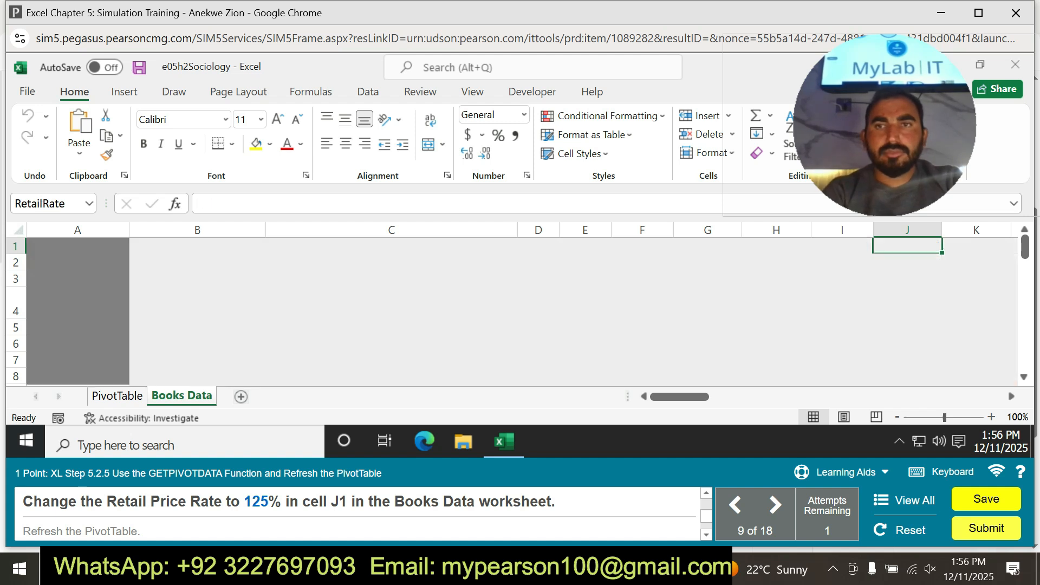
# Try entering 125 in the emptied cell J1 once more, then accept the Practice learning aid and close its hint.
pyautogui.write('125')
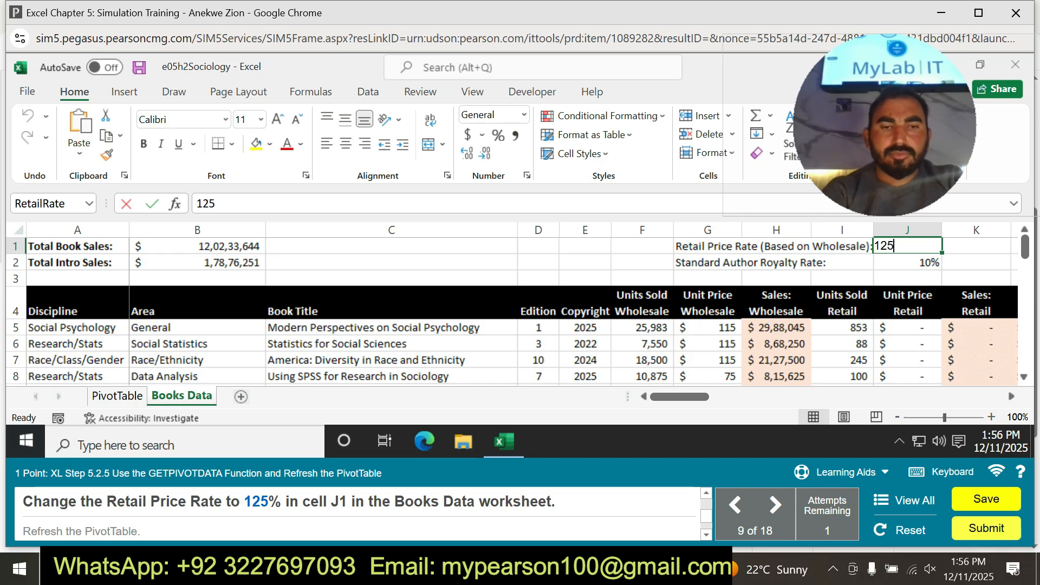
pyautogui.press('Return')
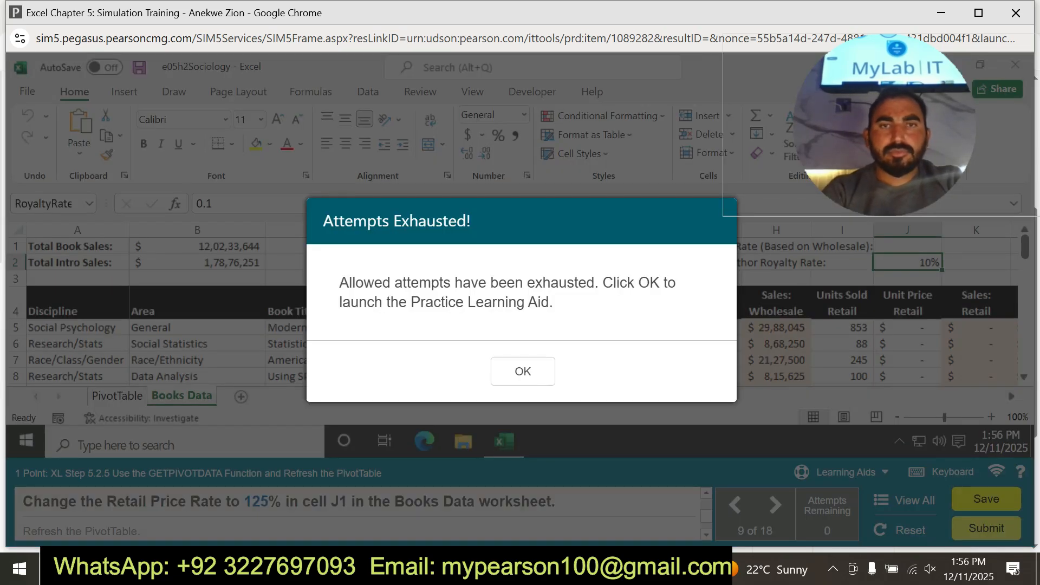
pyautogui.click(523, 371)
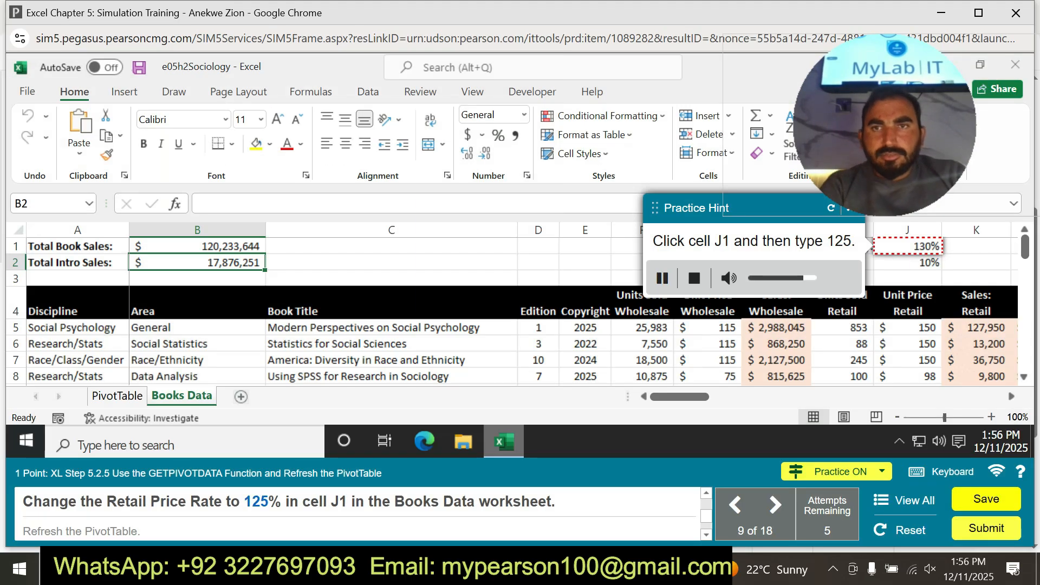
pyautogui.click(681, 247)
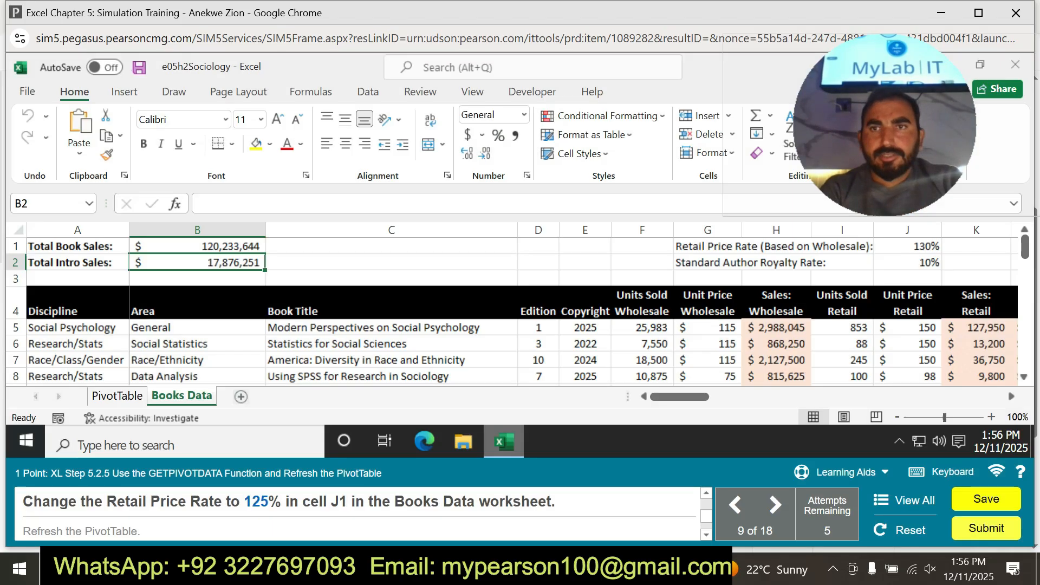
# Clear the Retail Price Rate in cell J1 and try to enter 125 in its place.
pyautogui.click(907, 246)
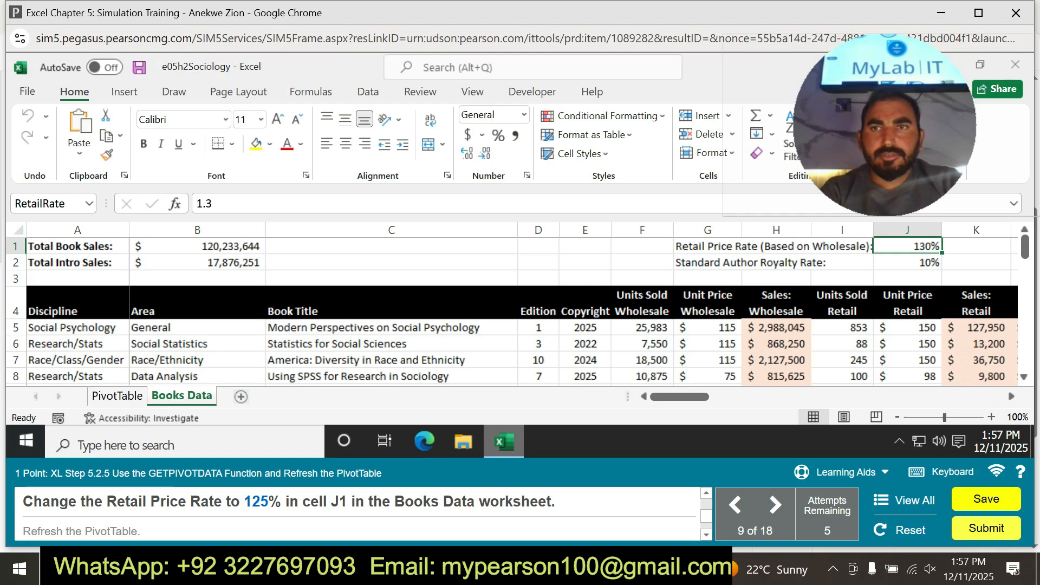
pyautogui.press('Delete')
pyautogui.write('12')
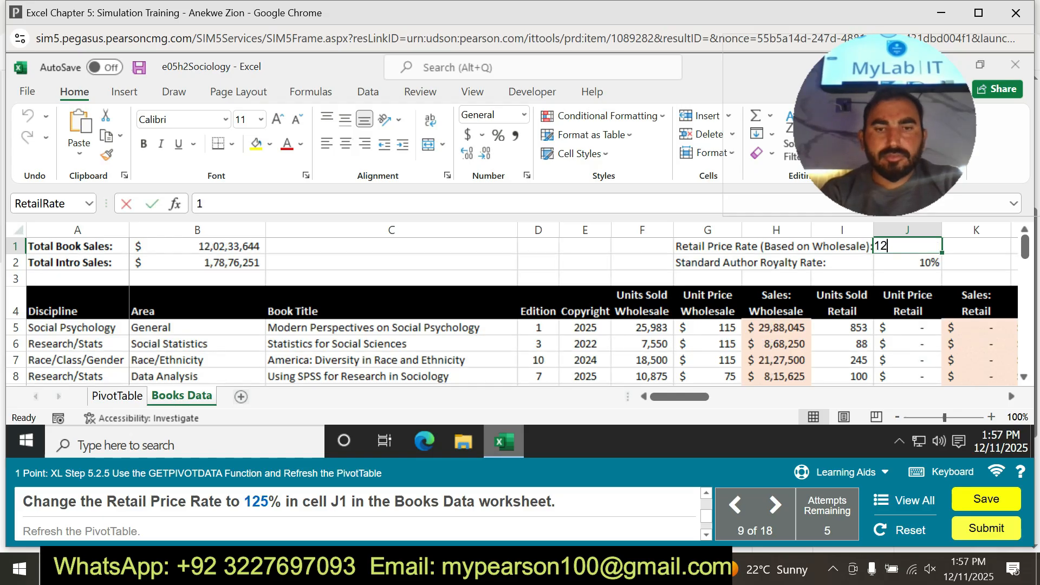
pyautogui.write('55')
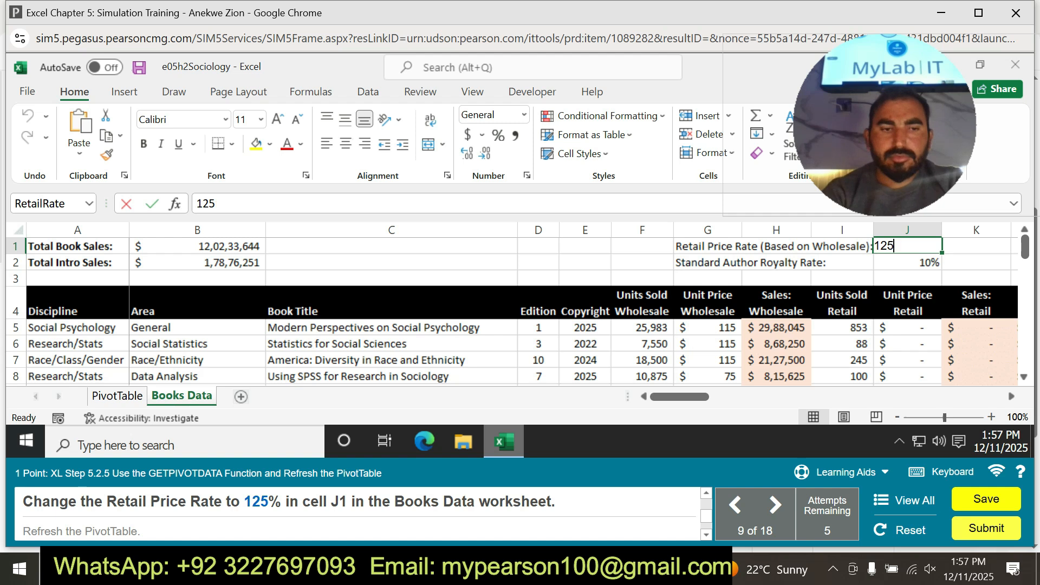
pyautogui.press('Return')
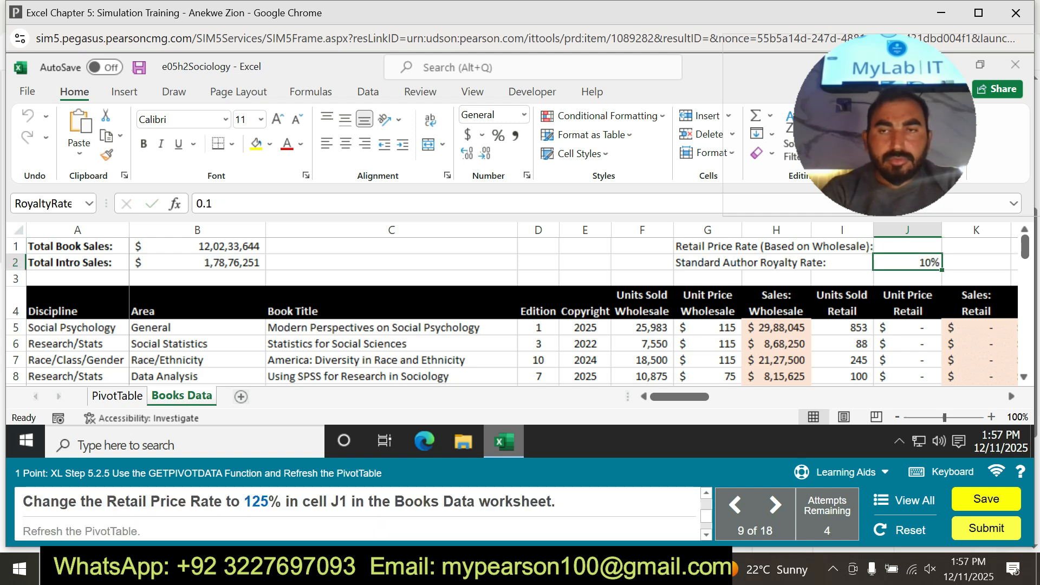
# Rehearse entering 125 in cell J1 with the Practice learning aid turned on, and exit practice mode.
pyautogui.click(842, 473)
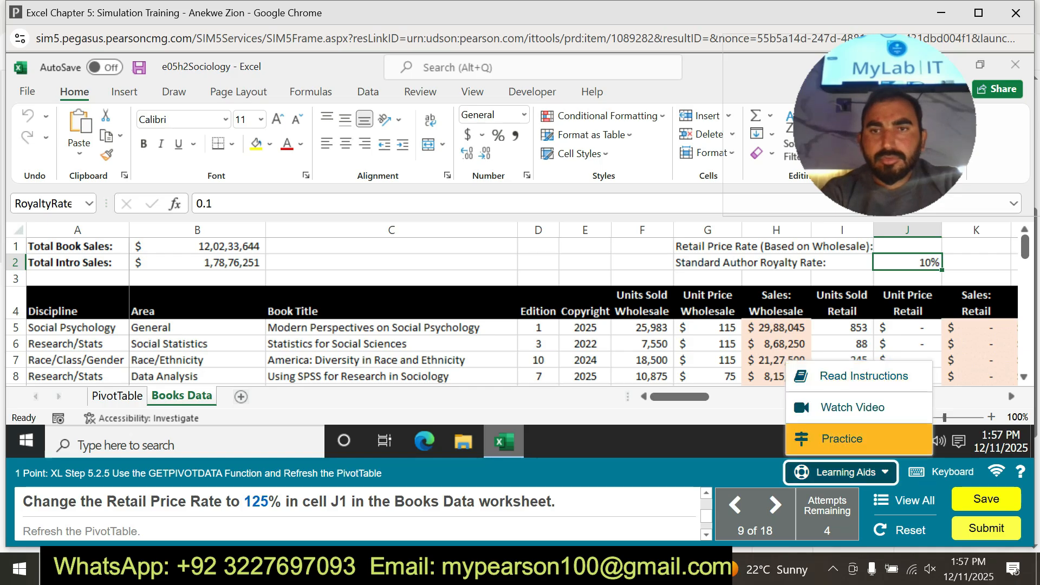
pyautogui.click(842, 438)
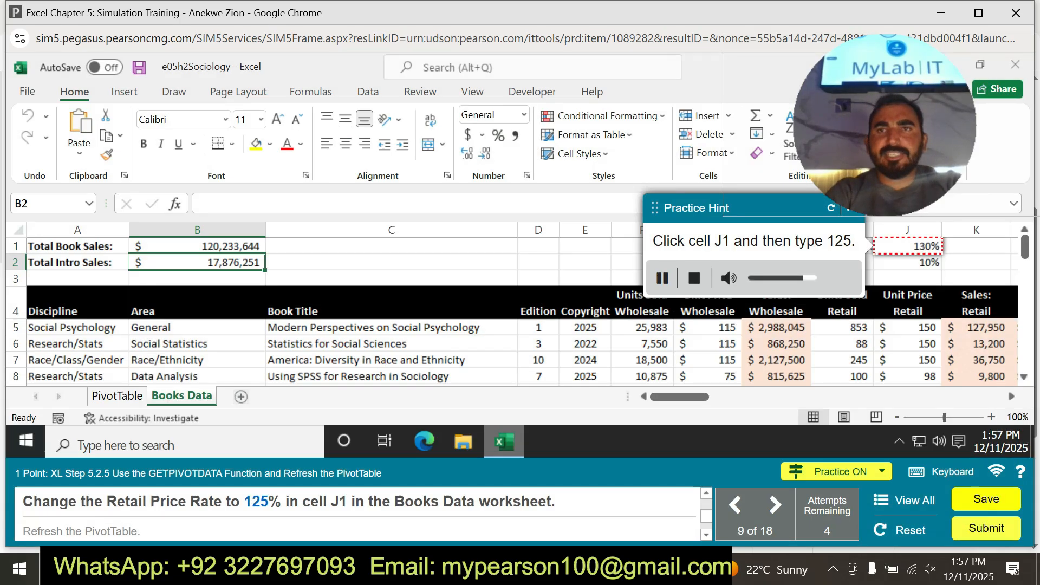
pyautogui.click(908, 246)
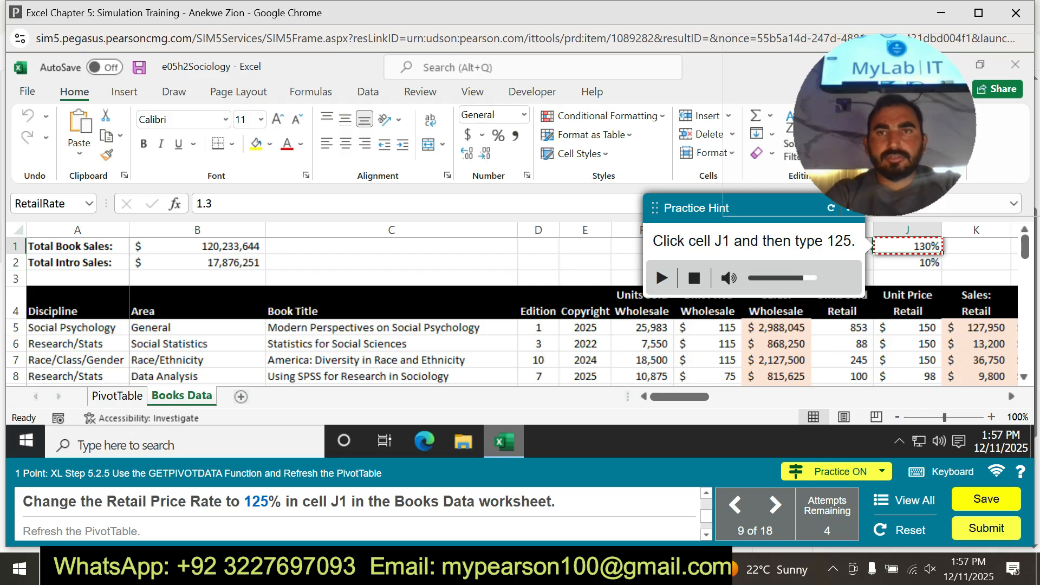
pyautogui.write('12')
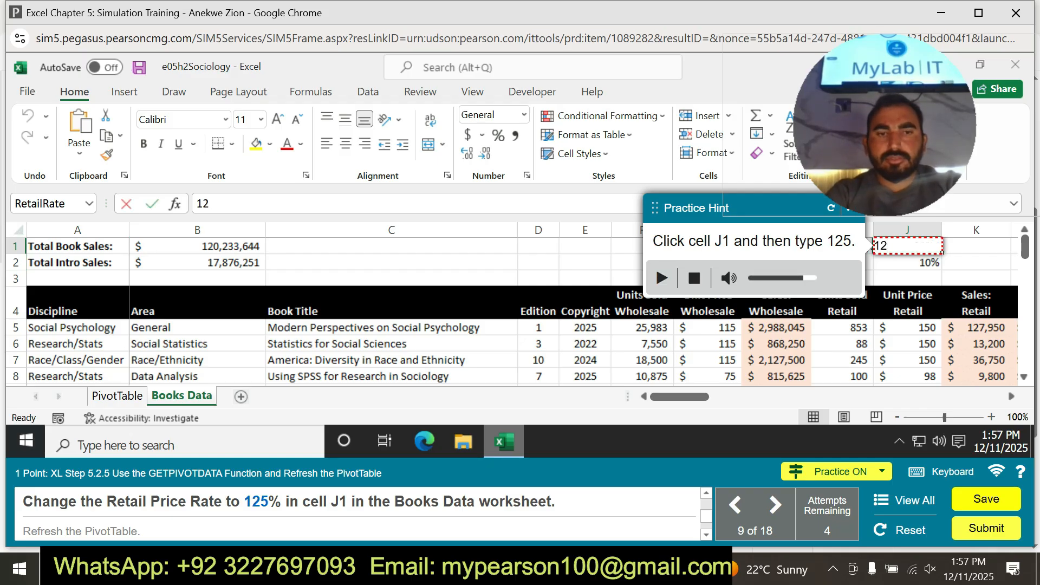
pyautogui.write('5')
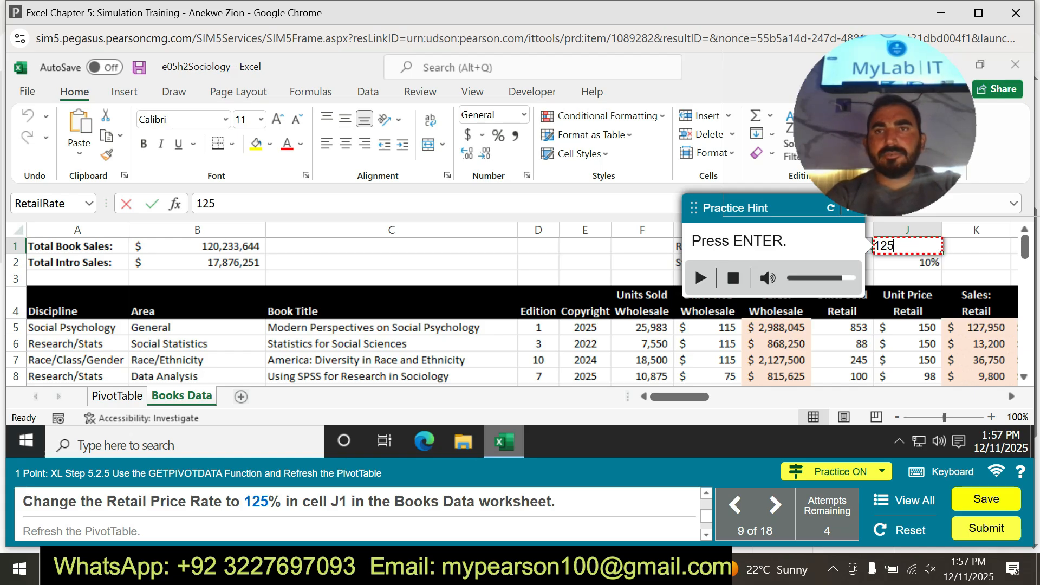
pyautogui.moveTo(780, 208); pyautogui.dragTo(583, 234)
pyautogui.click(656, 236)
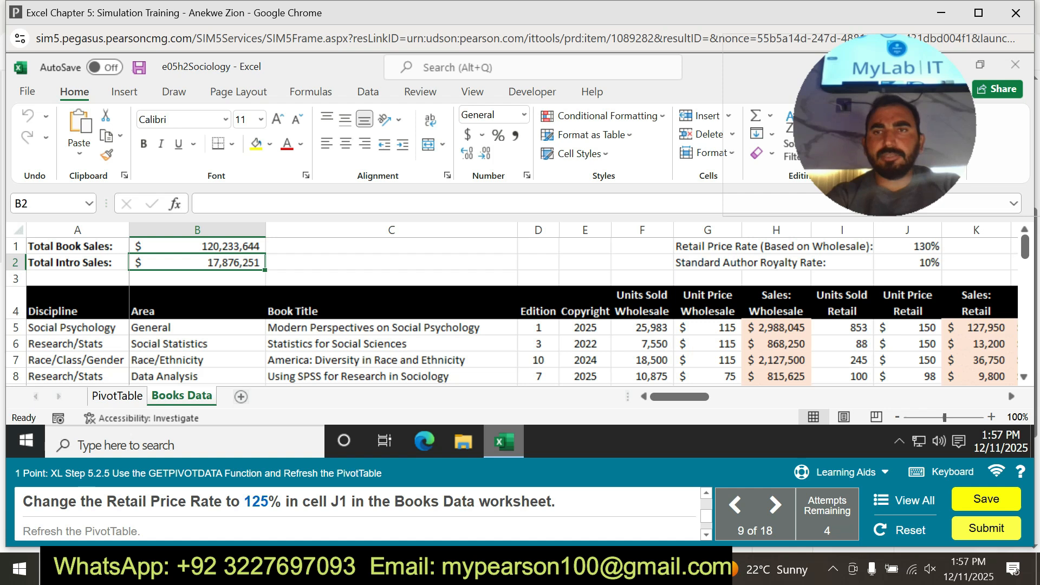
# Overwrite the Retail Price Rate in cell J1 of the Books Data sheet with 125 as a percentage.
pyautogui.click(908, 247)
pyautogui.write('125')
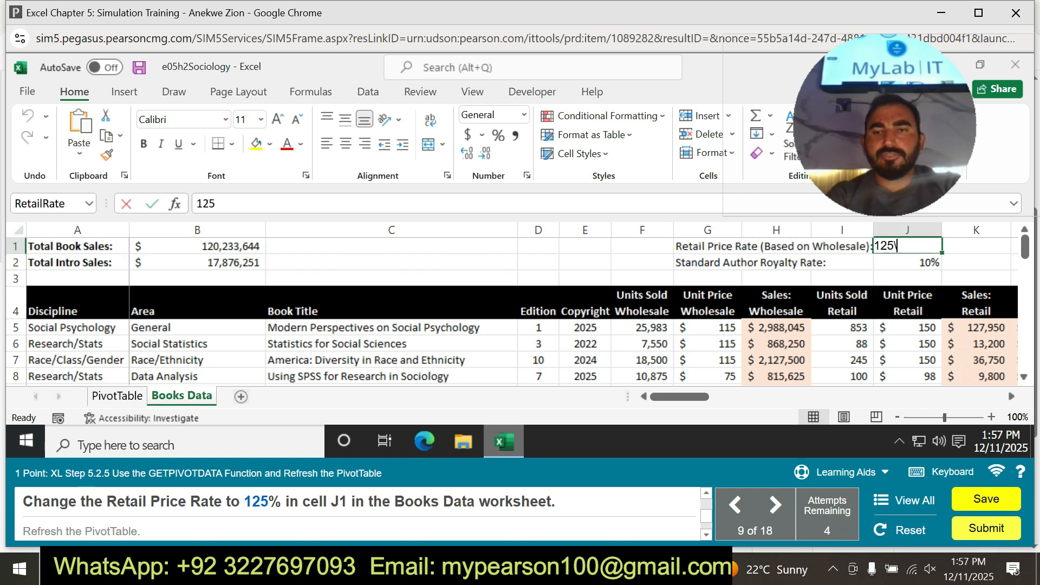
pyautogui.press('Return')
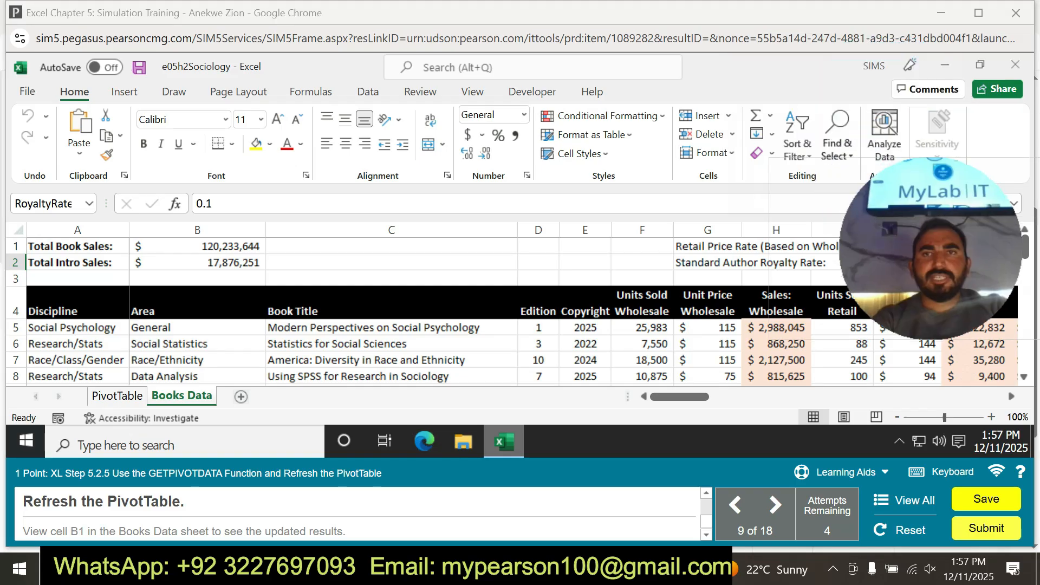
# Refresh the PivotTable on the PivotTable sheet and return to the Books Data sheet to view cell B1.
pyautogui.click(391, 302)
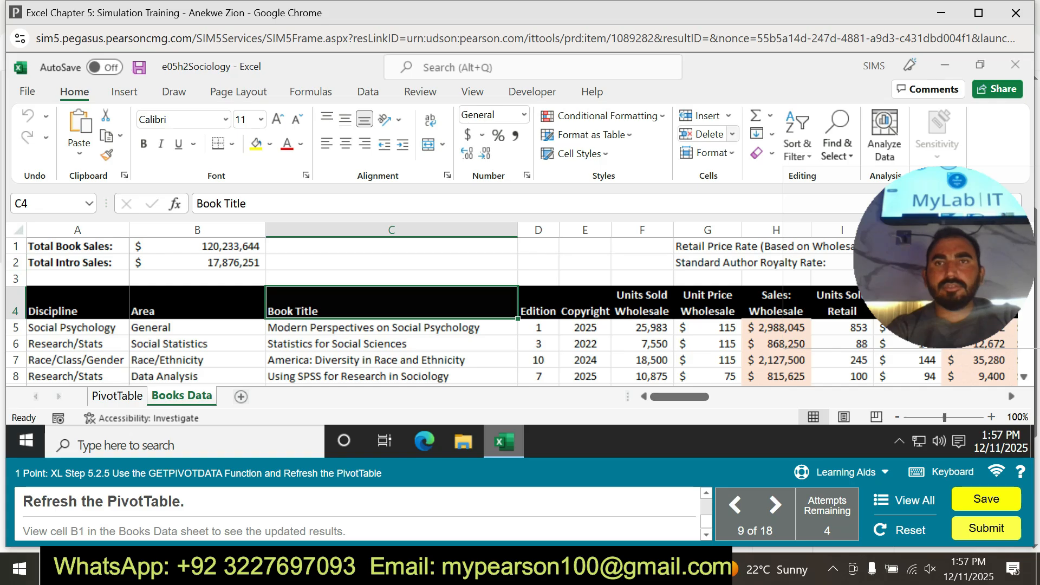
pyautogui.click(585, 360)
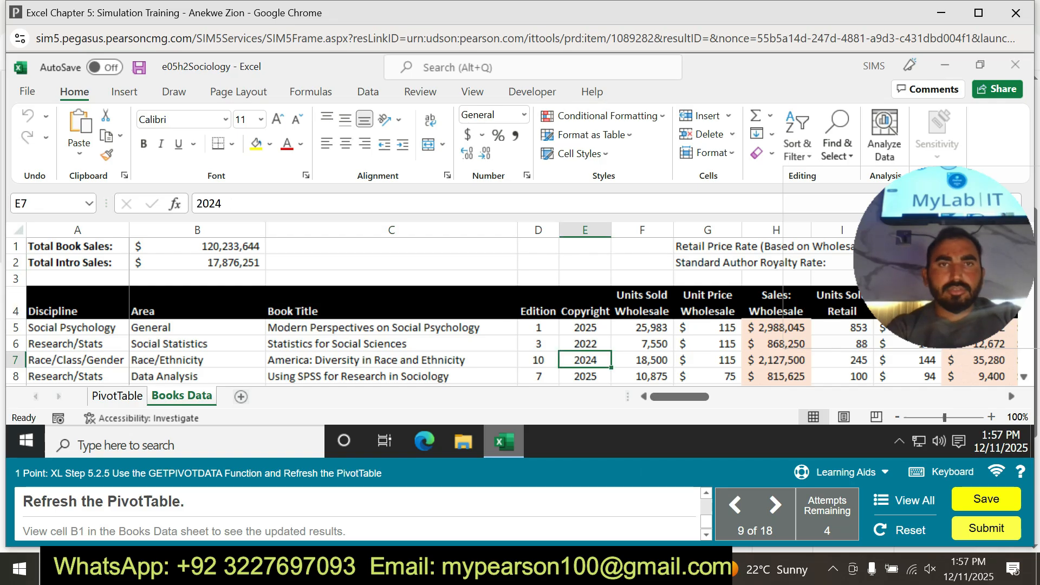
pyautogui.click(117, 395)
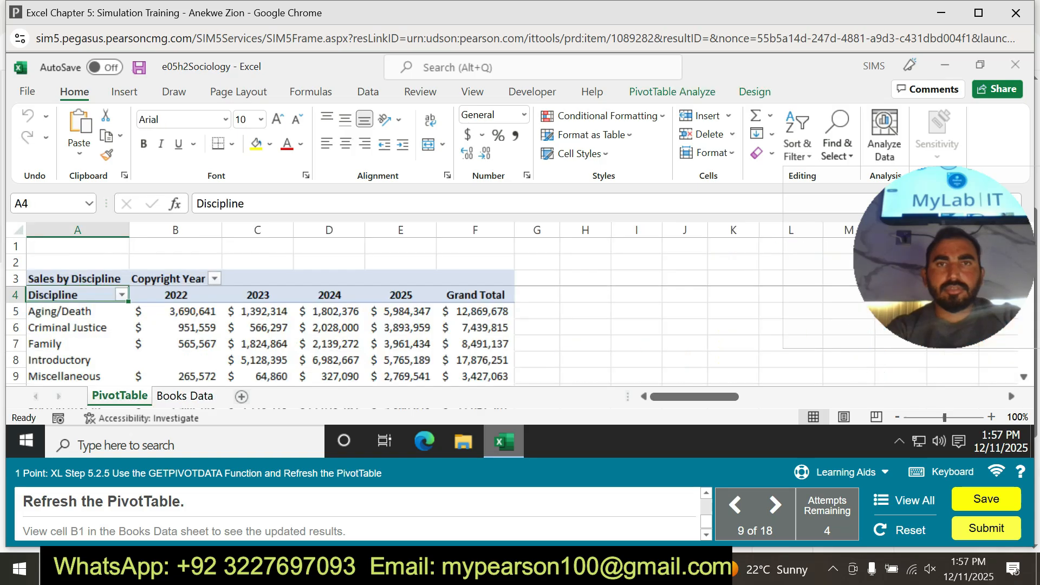
pyautogui.click(671, 92)
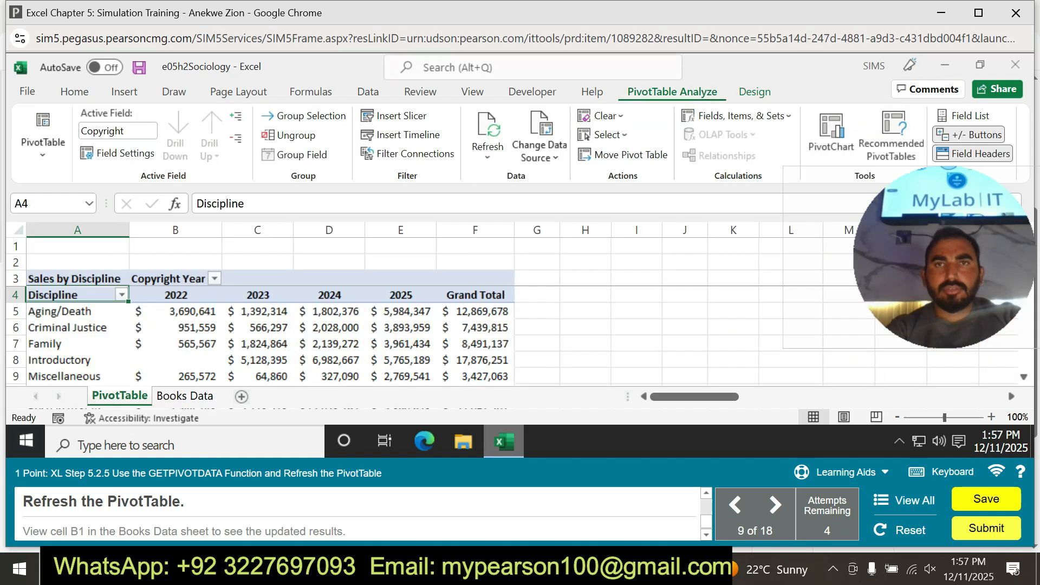
pyautogui.click(754, 92)
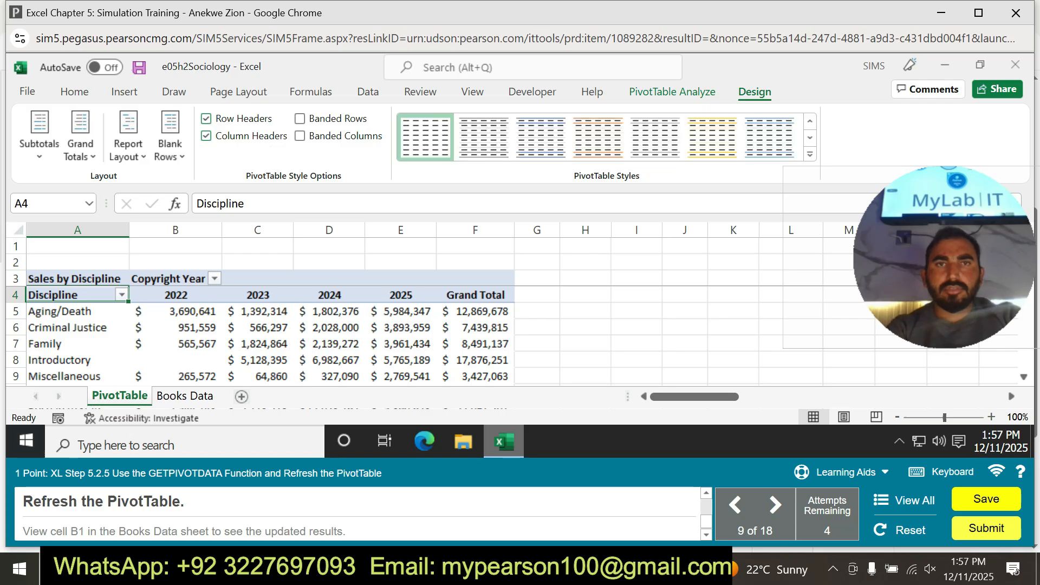
pyautogui.click(672, 92)
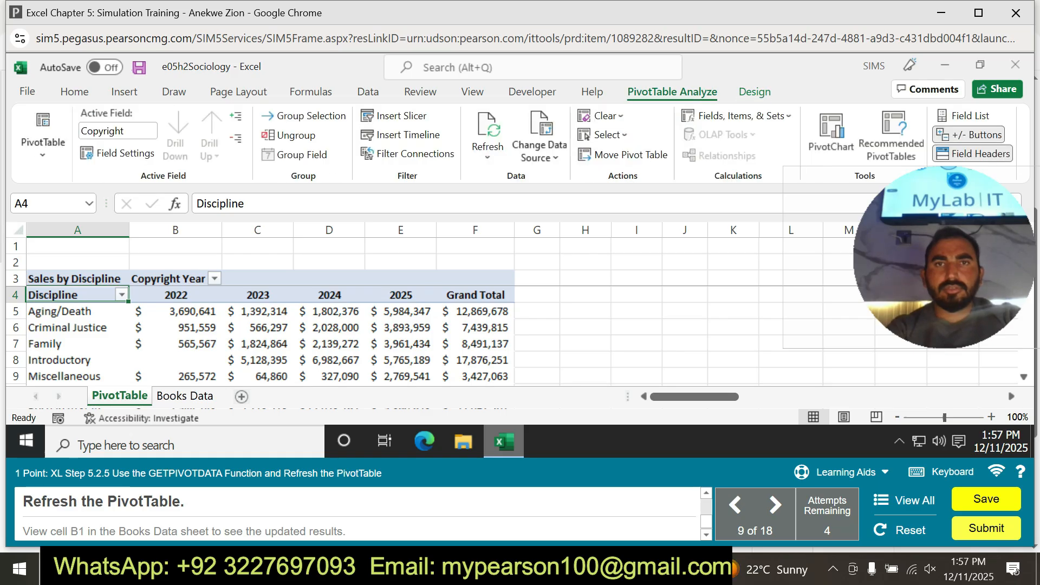
pyautogui.click(488, 156)
pyautogui.click(501, 193)
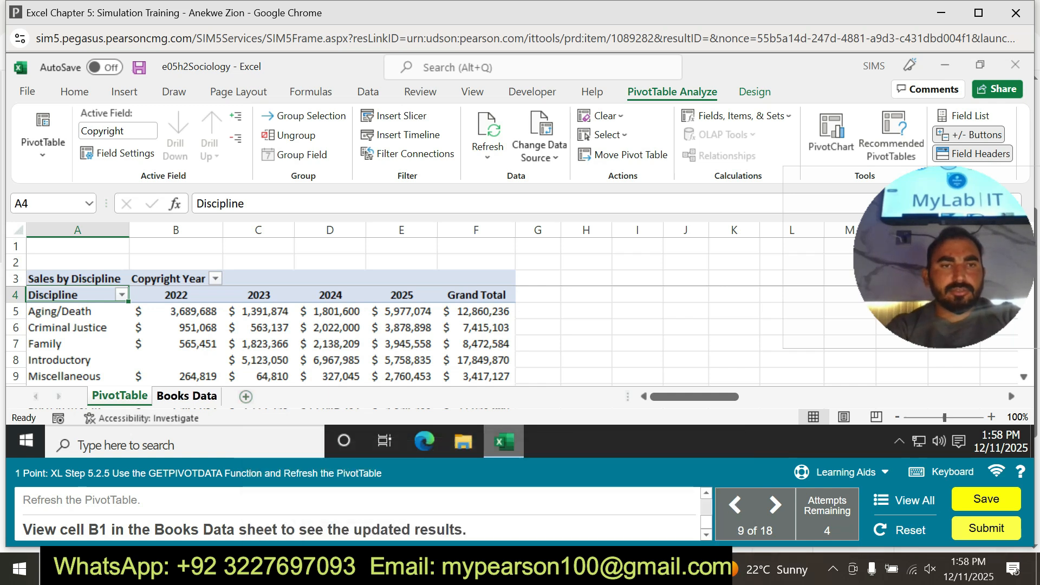
pyautogui.click(185, 396)
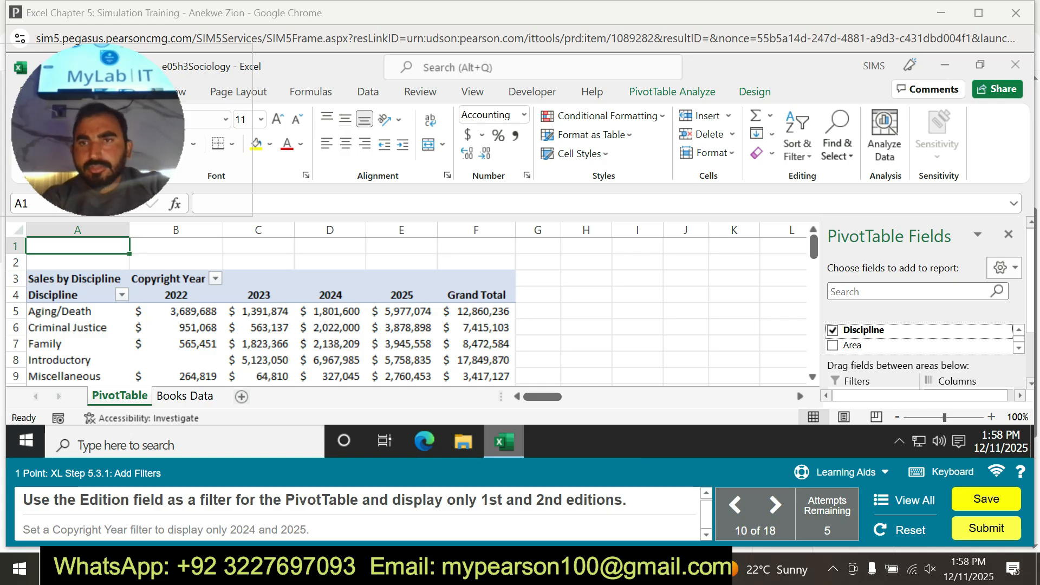
# Add the Edition field to the Filters area of the PivotTable.
pyautogui.scroll(-2, 921, 338)
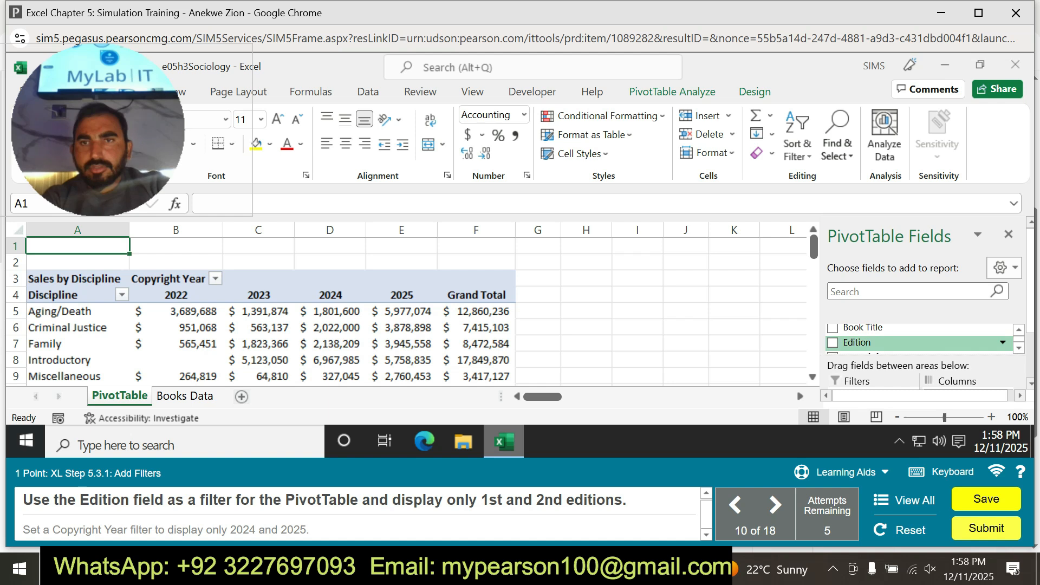
pyautogui.moveTo(866, 342); pyautogui.dragTo(846, 385)
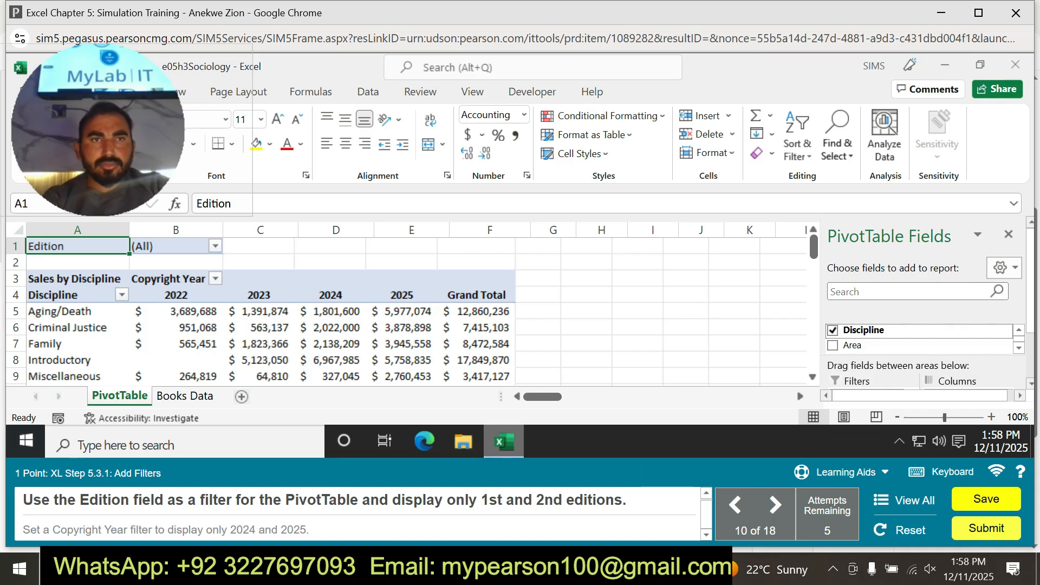
# Try to restrict the Edition filter to editions 1 and 2 without enabling multiple item selection.
pyautogui.click(215, 246)
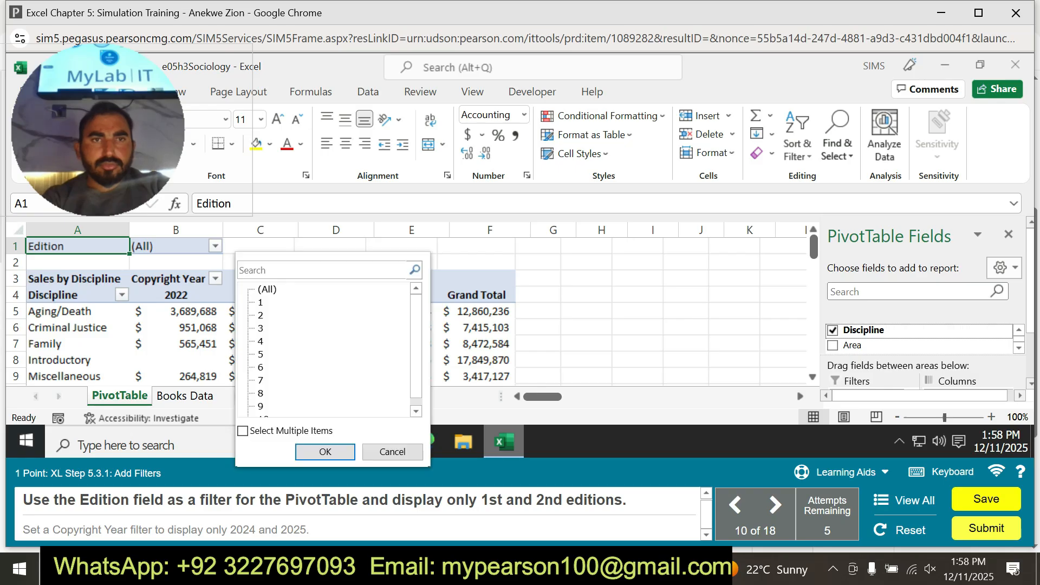
pyautogui.click(260, 315)
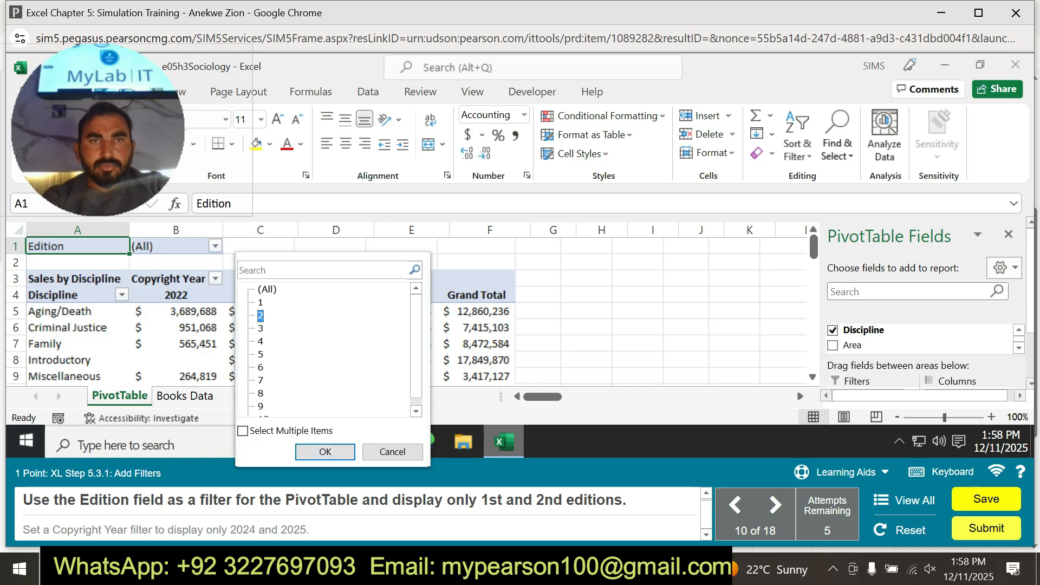
pyautogui.click(267, 290)
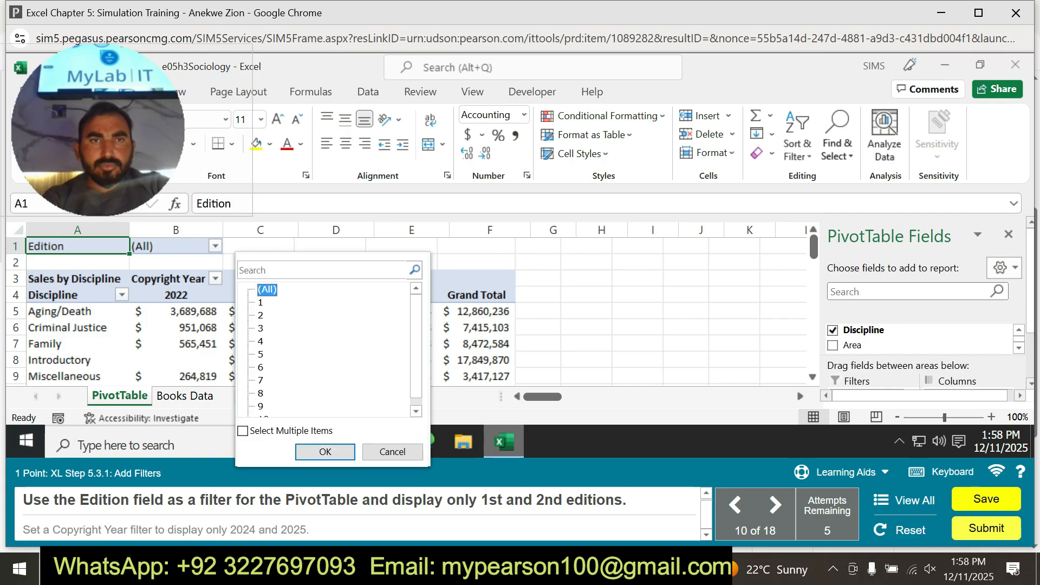
pyautogui.click(261, 303)
pyautogui.click(260, 316)
pyautogui.click(325, 452)
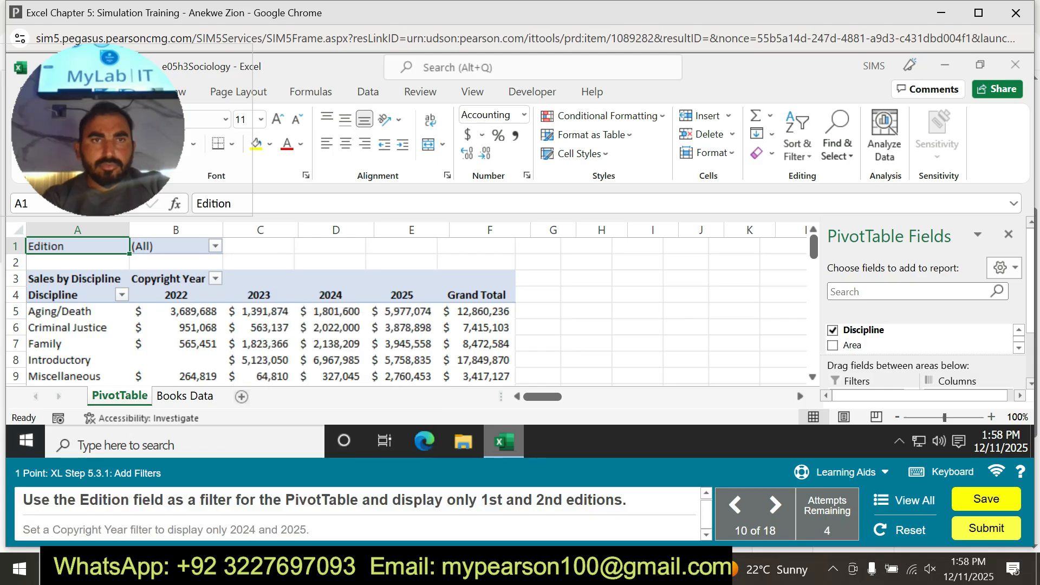
# Enable selecting multiple items in the Edition filter and apply it to editions 1 and 2 only.
pyautogui.click(215, 246)
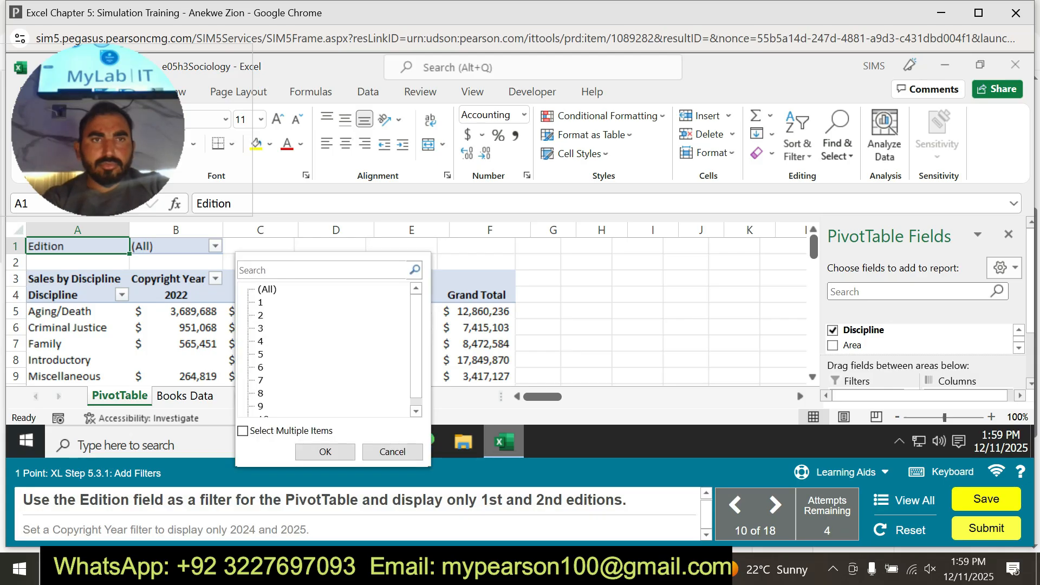
pyautogui.click(243, 431)
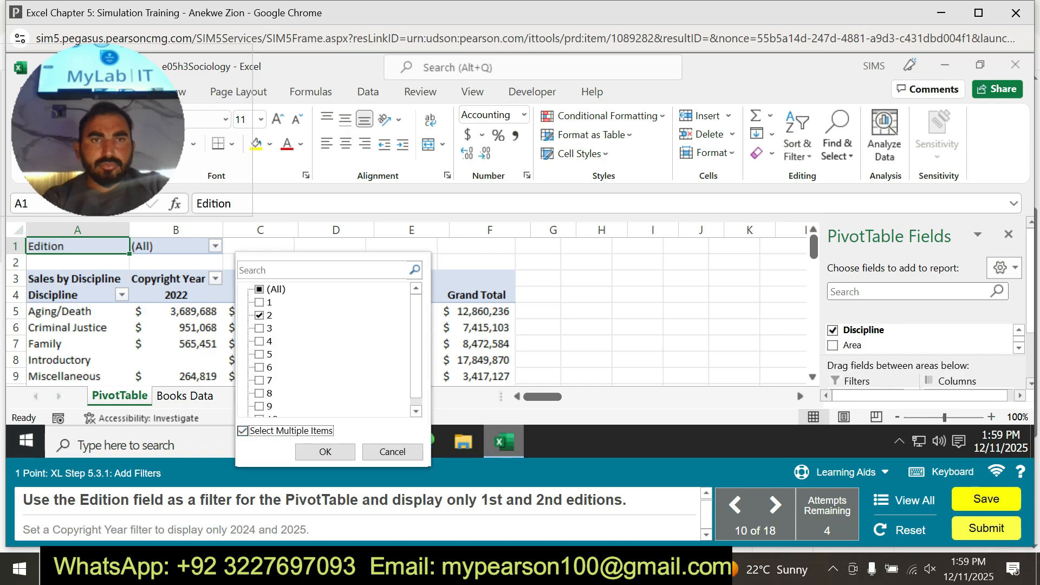
pyautogui.click(266, 302)
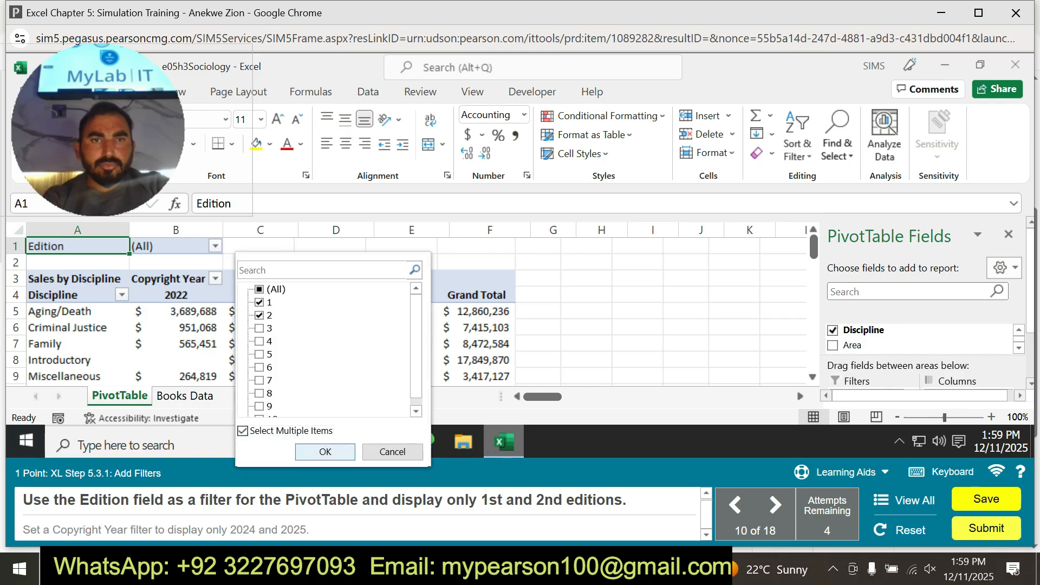
pyautogui.click(325, 451)
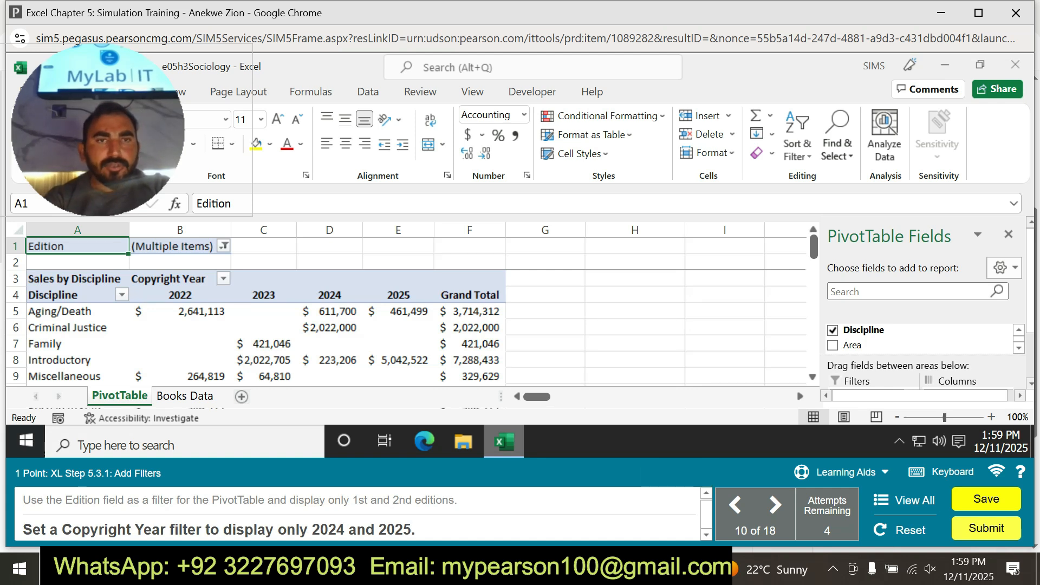
# Filter the PivotTable's Copyright Year columns to display only 2024 and 2025.
pyautogui.click(223, 278)
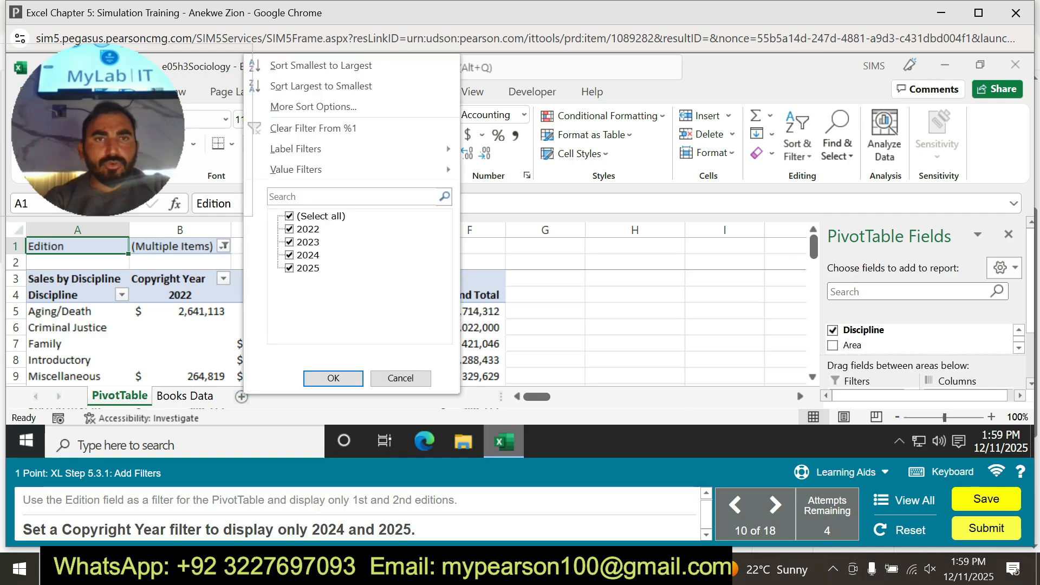
pyautogui.click(289, 216)
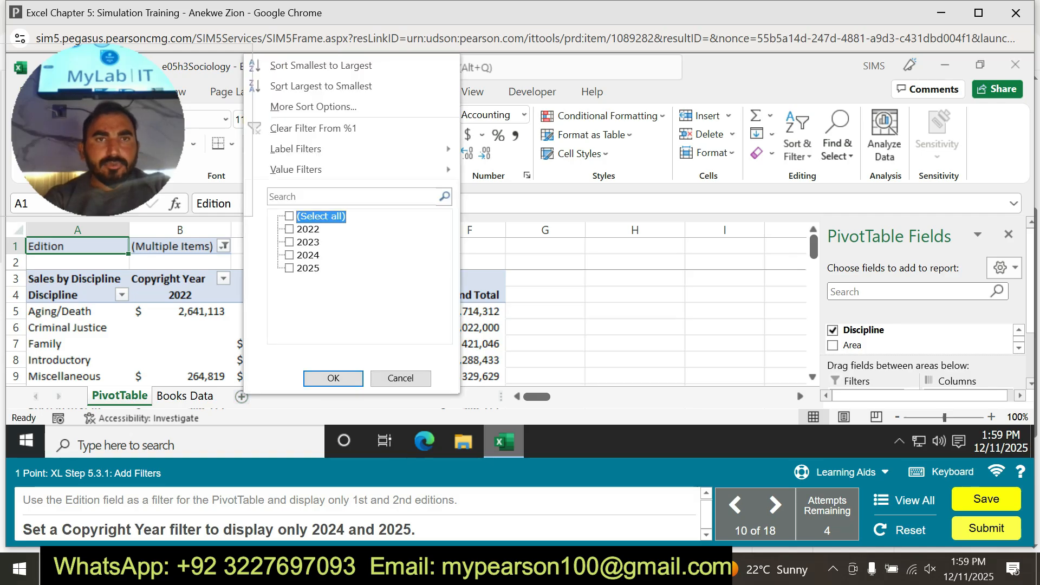
pyautogui.click(289, 256)
pyautogui.click(289, 268)
pyautogui.click(333, 378)
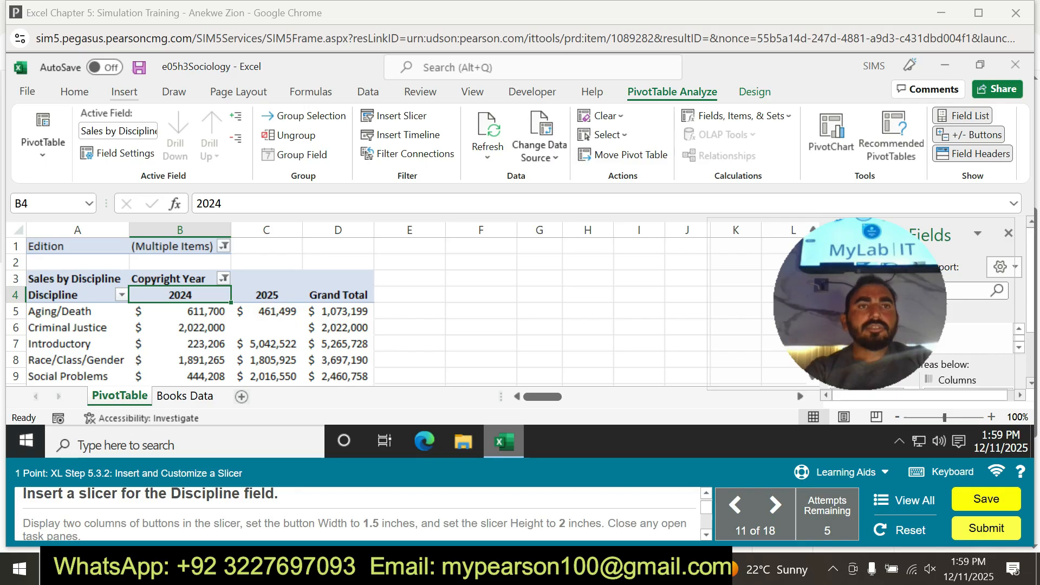
# Insert a slicer for the Discipline field of the PivotTable.
pyautogui.click(125, 92)
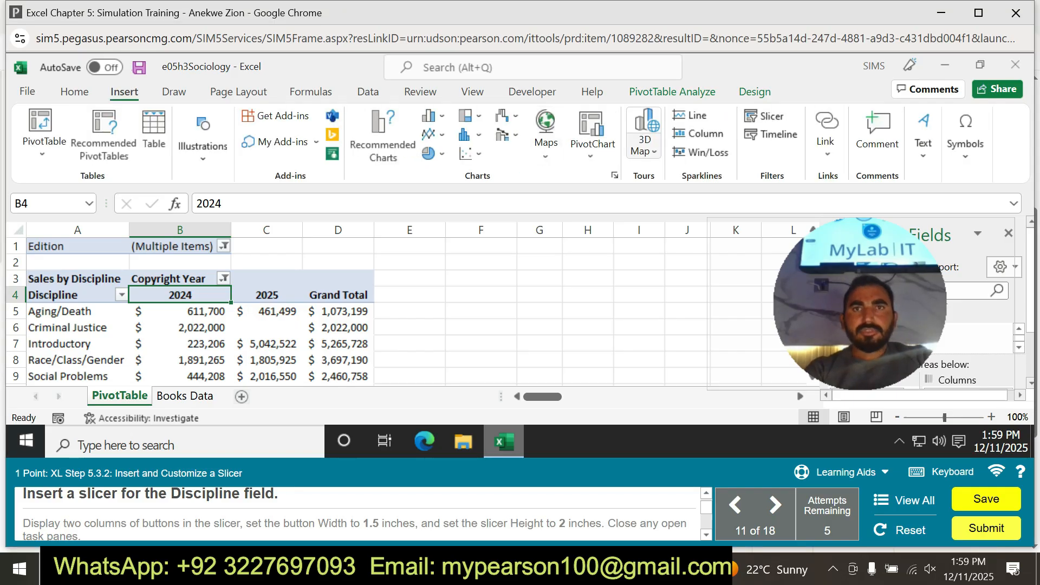
pyautogui.click(760, 116)
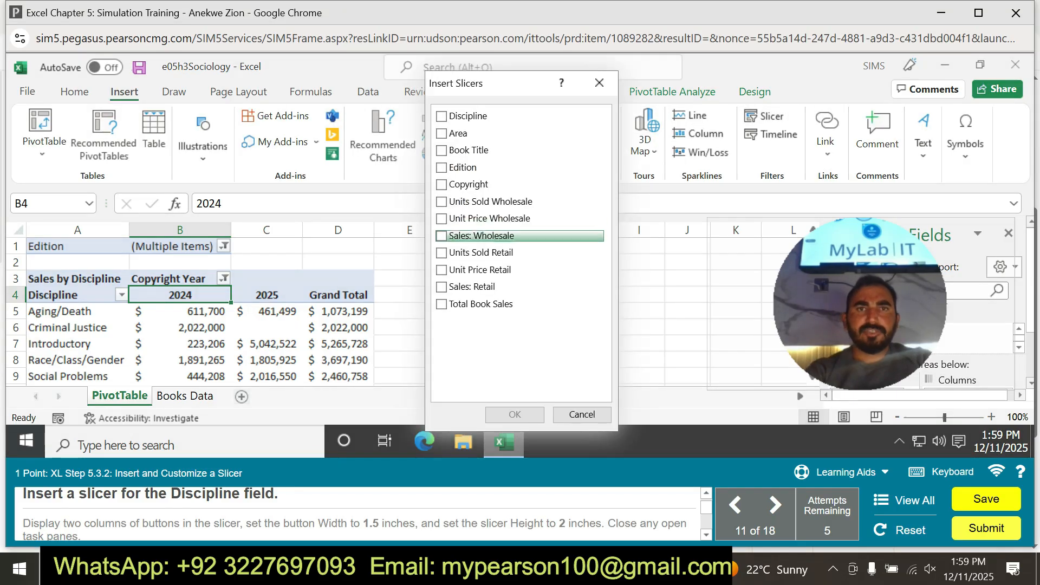
pyautogui.click(442, 116)
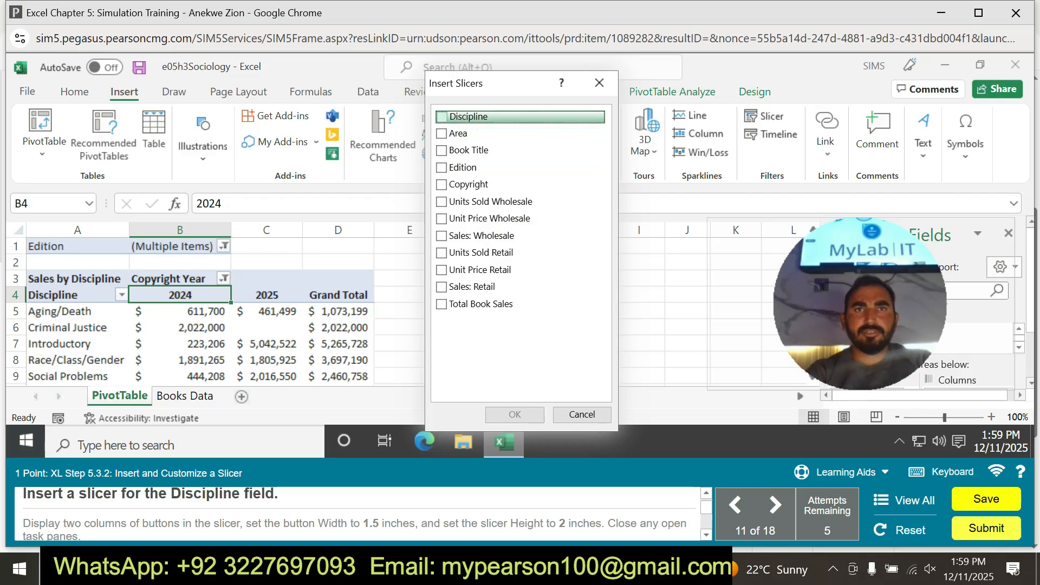
pyautogui.click(514, 414)
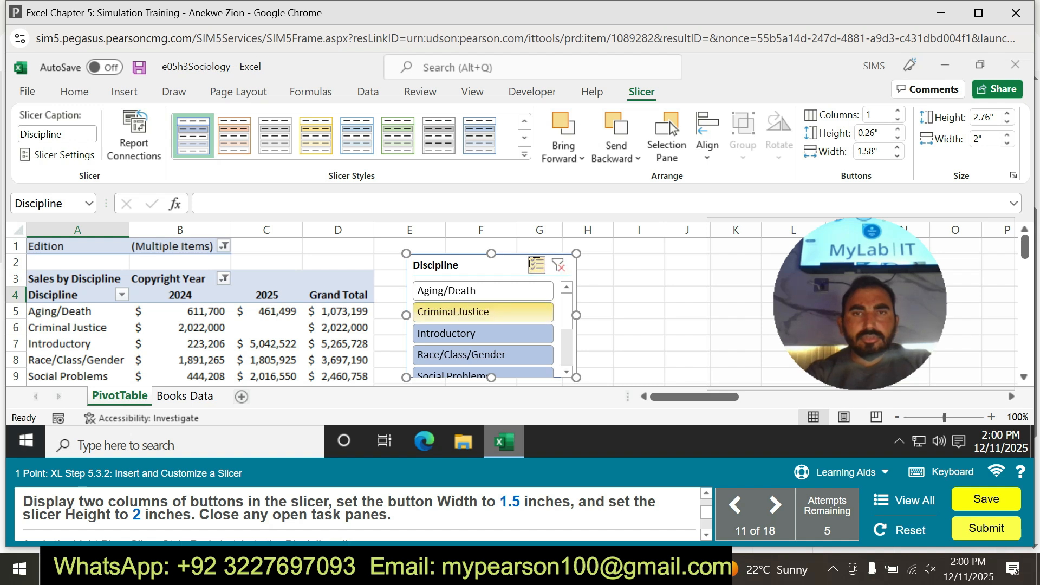
# Arrange the Discipline slicer's buttons in two columns and set the button width to 1.5 inches.
pyautogui.scroll(-5, 482, 330)
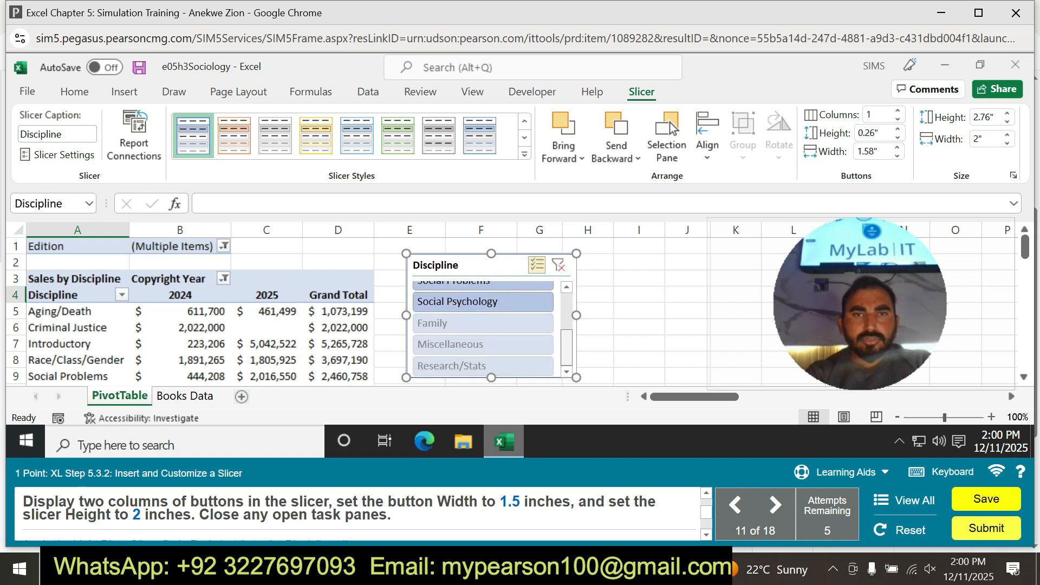
pyautogui.scroll(3, 482, 330)
pyautogui.scroll(2, 482, 330)
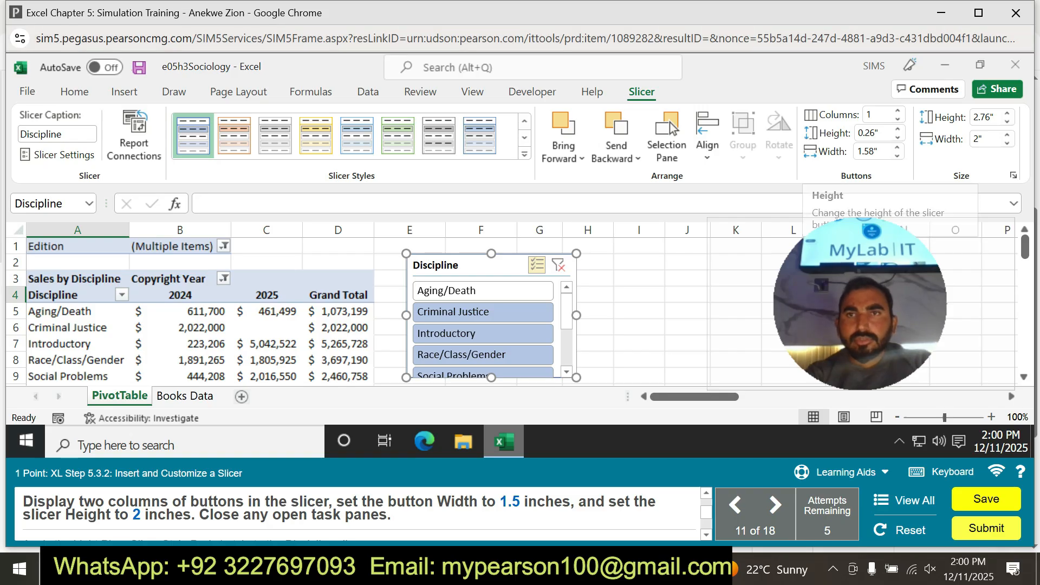
pyautogui.click(897, 111)
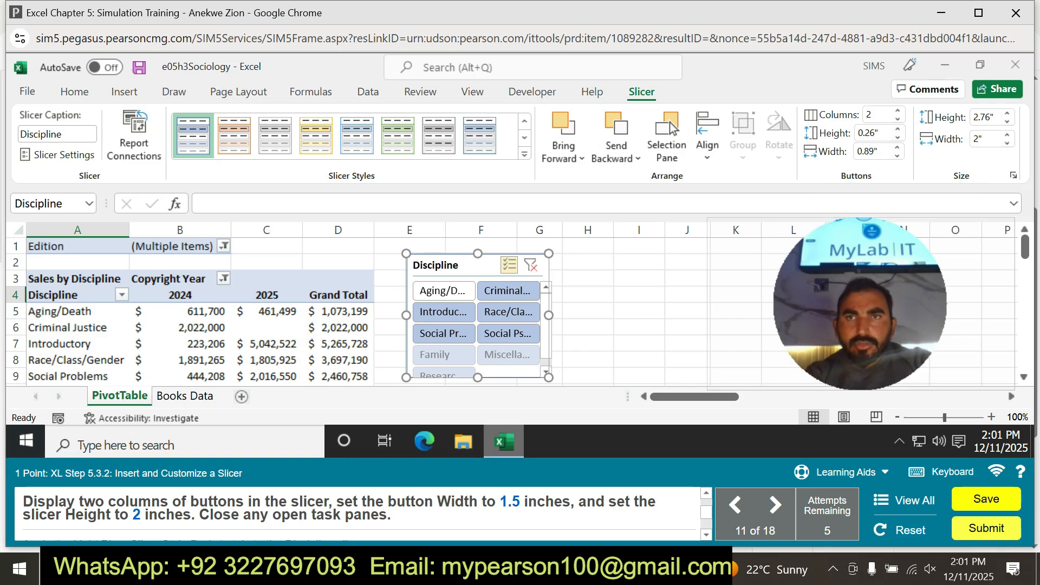
pyautogui.click(872, 153)
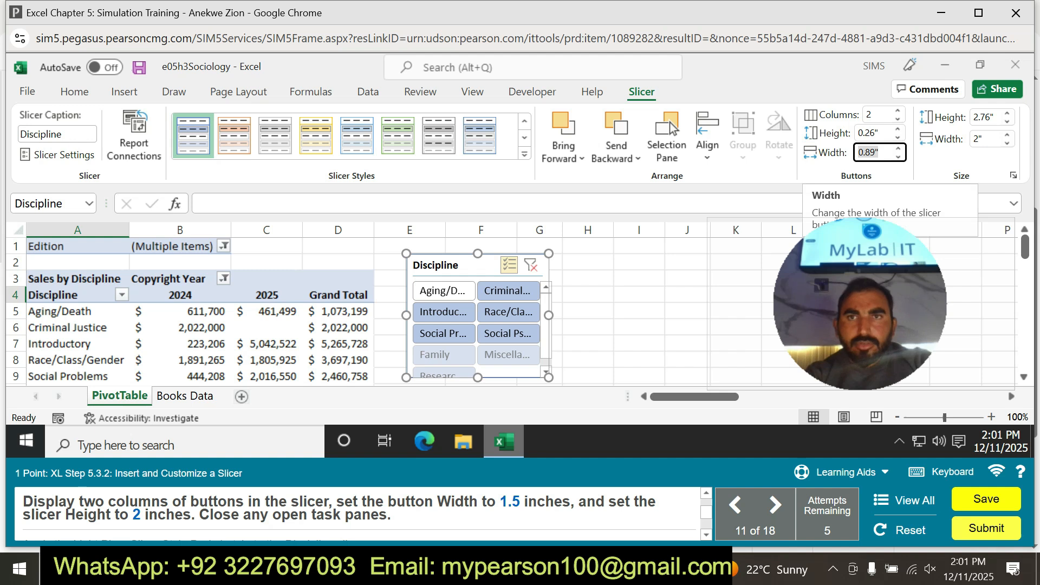
pyautogui.write('1')
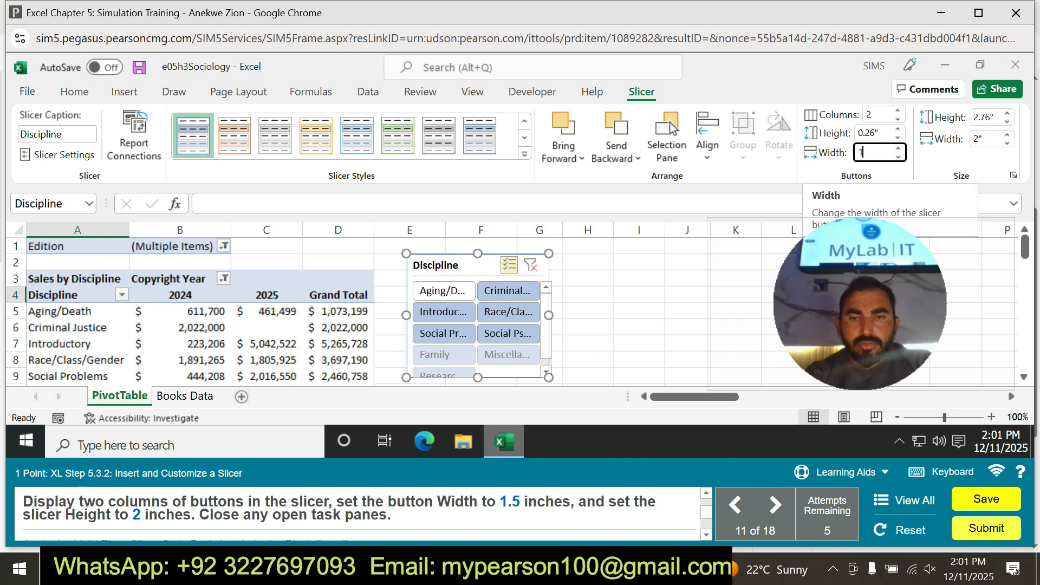
pyautogui.write('.5')
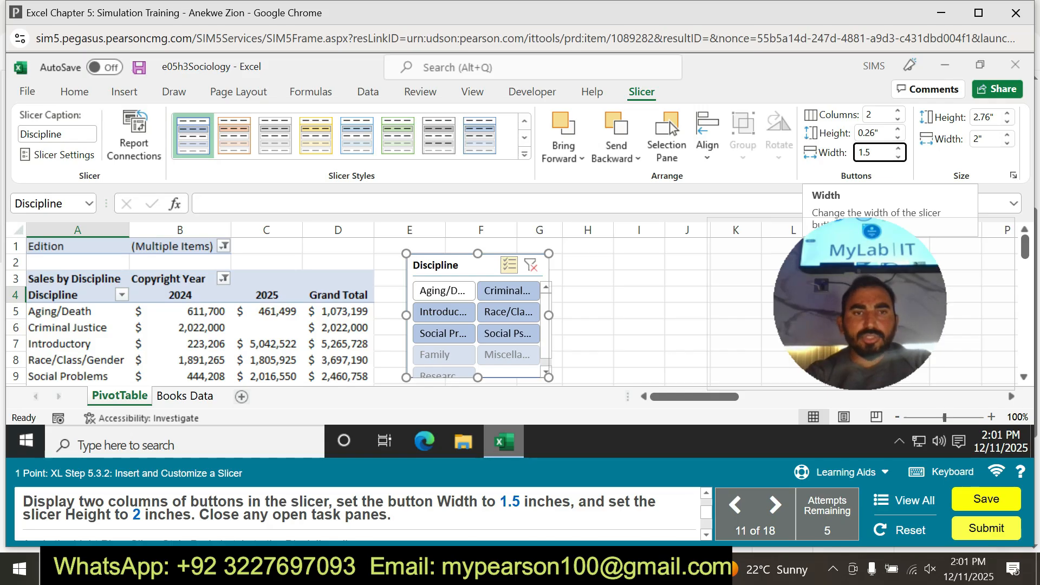
# Set the overall height of the Discipline slicer to 2 inches.
pyautogui.click(984, 118)
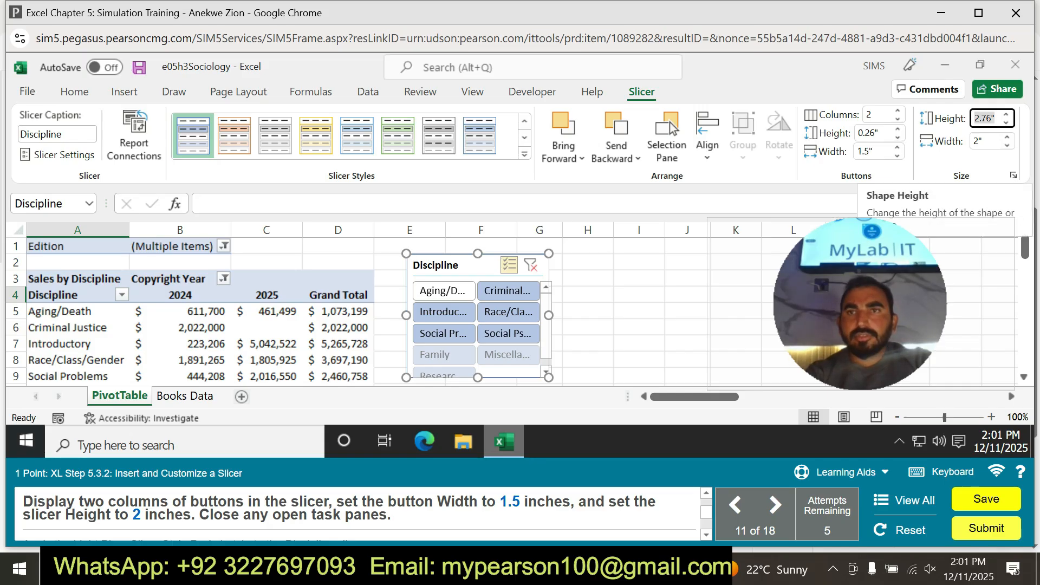
pyautogui.click(987, 118)
pyautogui.press('BackSpace')
pyautogui.write('2')
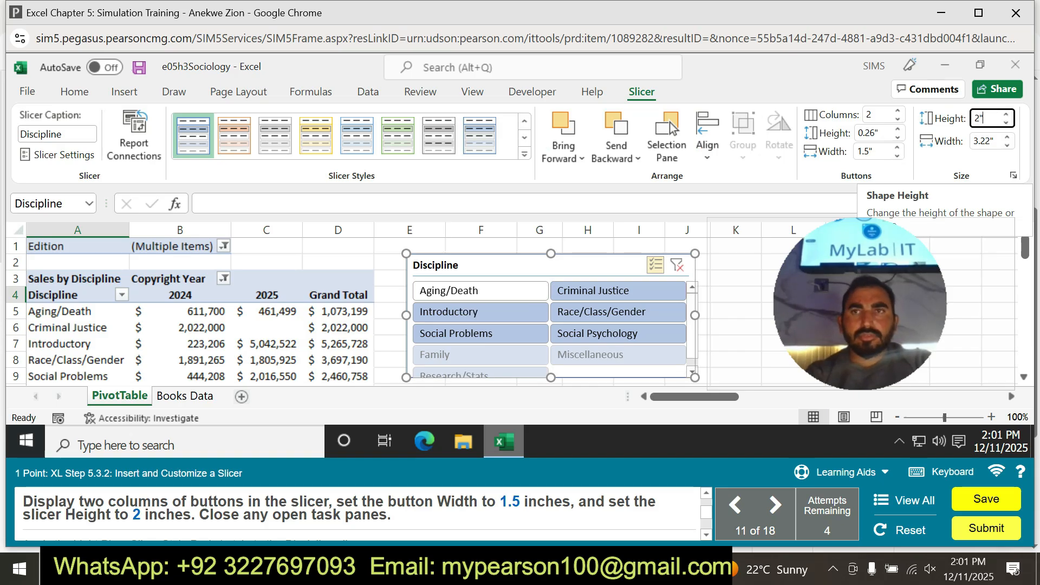
pyautogui.press('Return')
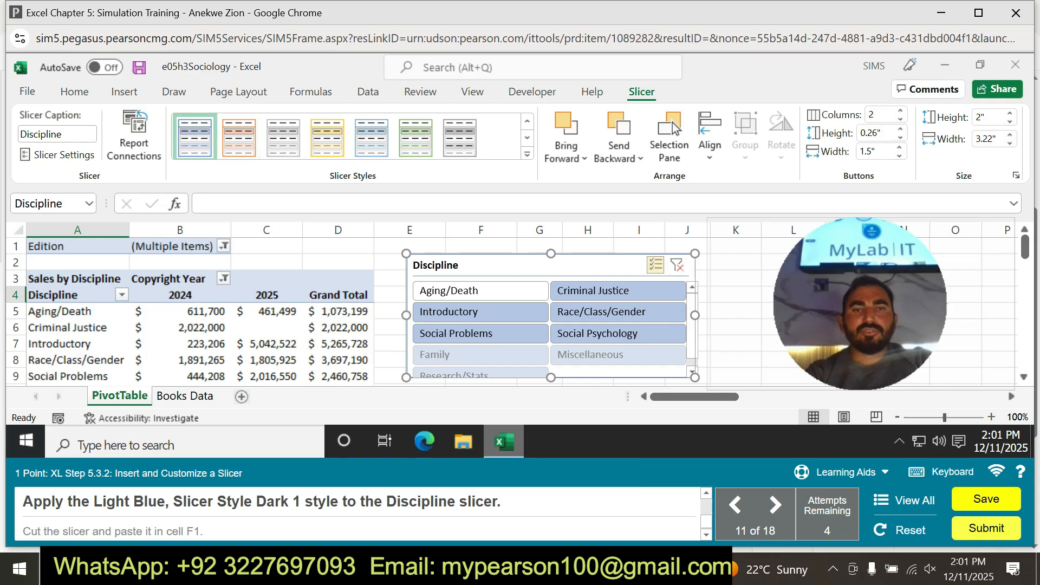
# Apply the Light Blue, Slicer Style Dark 1 style to the Discipline slicer, and cut and paste the slicer into cell F1.
pyautogui.click(527, 154)
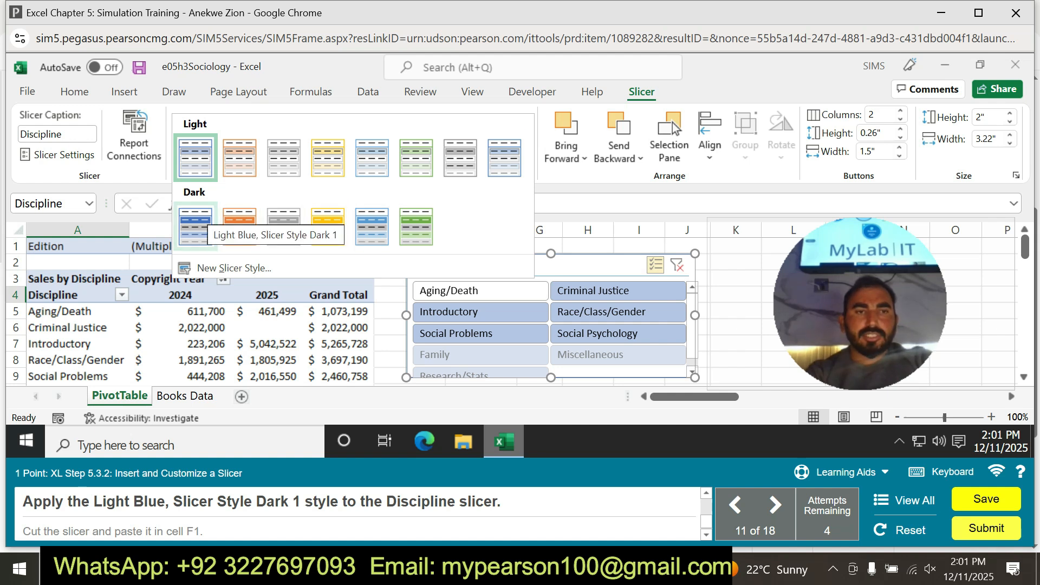
pyautogui.click(205, 210)
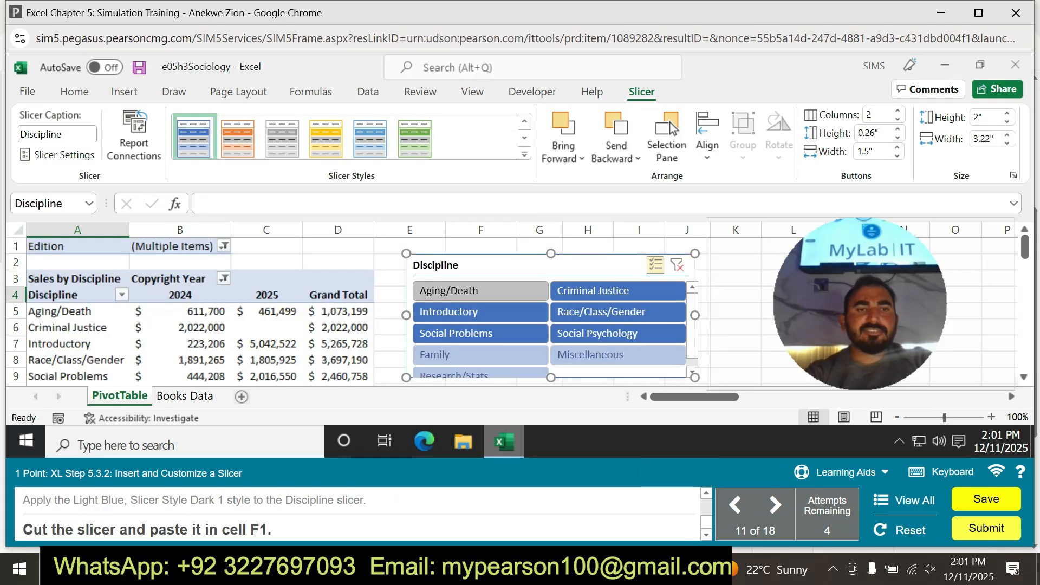
pyautogui.rightClick(475, 266)
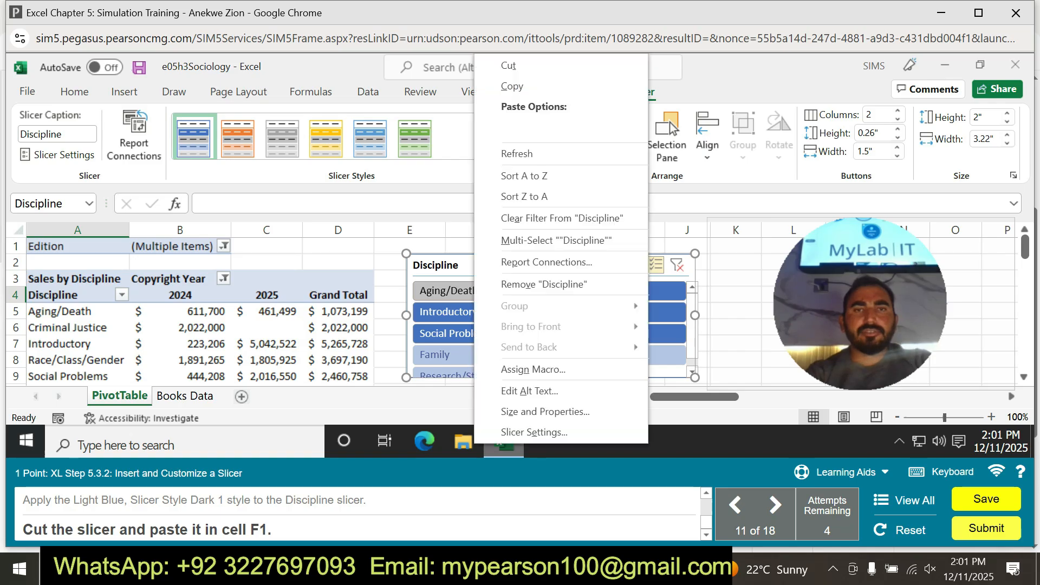
pyautogui.click(508, 66)
pyautogui.click(480, 247)
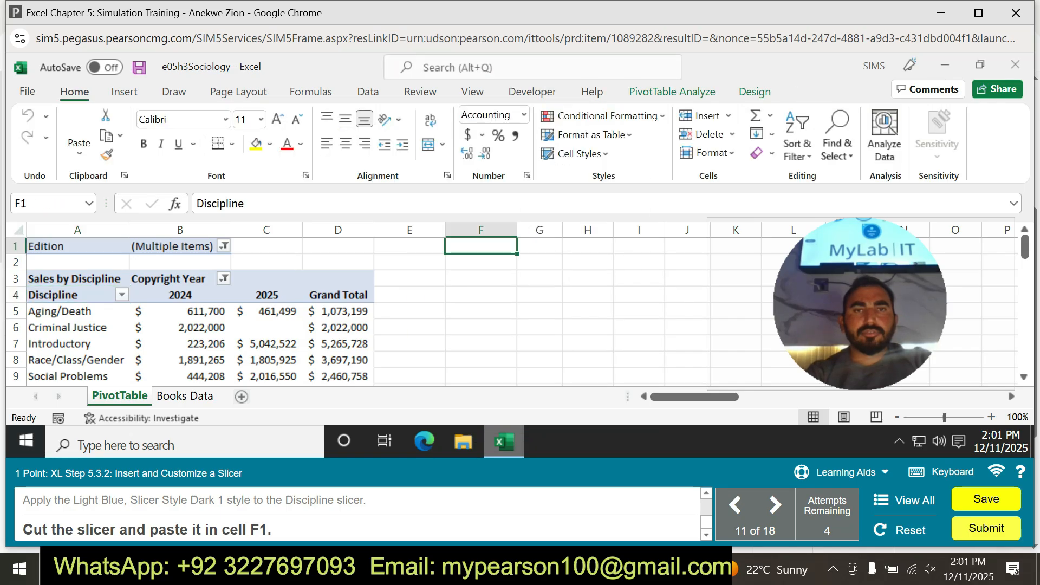
pyautogui.hotkey('ctrl', 'v')
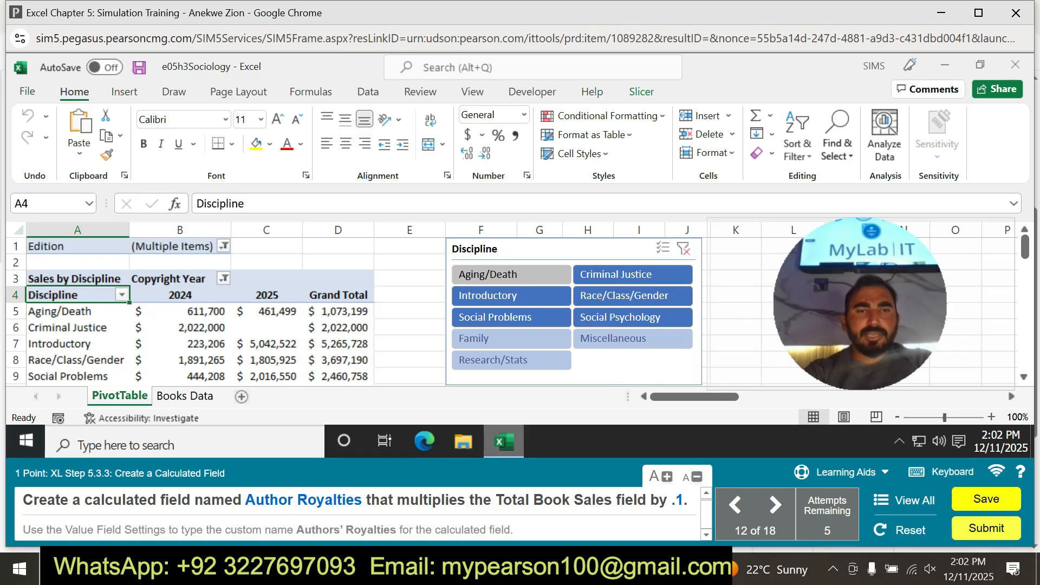
# Start a new calculated field for the PivotTable and name it Author Royalties.
pyautogui.moveTo(245, 499); pyautogui.dragTo(361, 499)
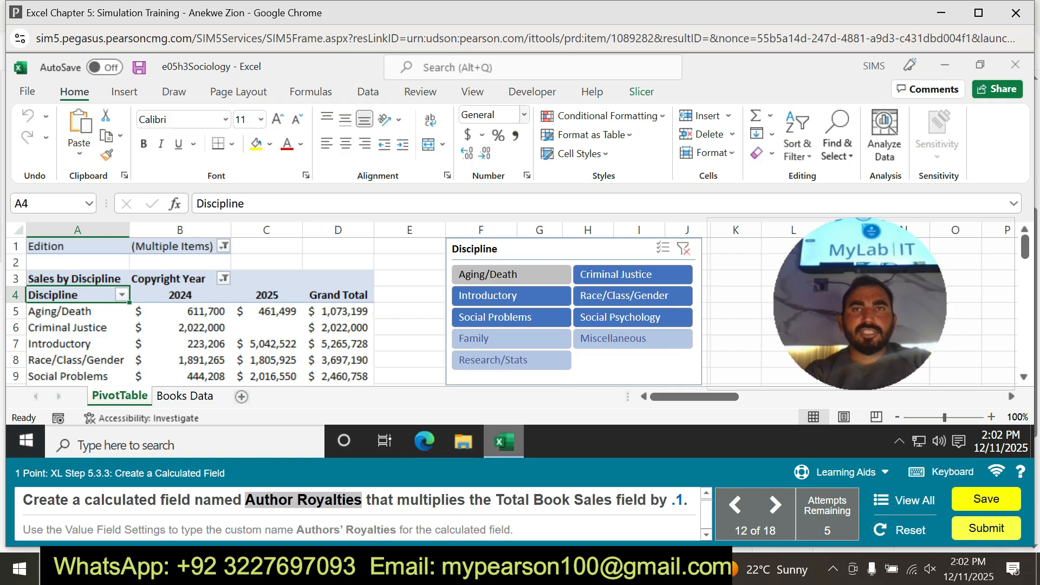
pyautogui.click(266, 311)
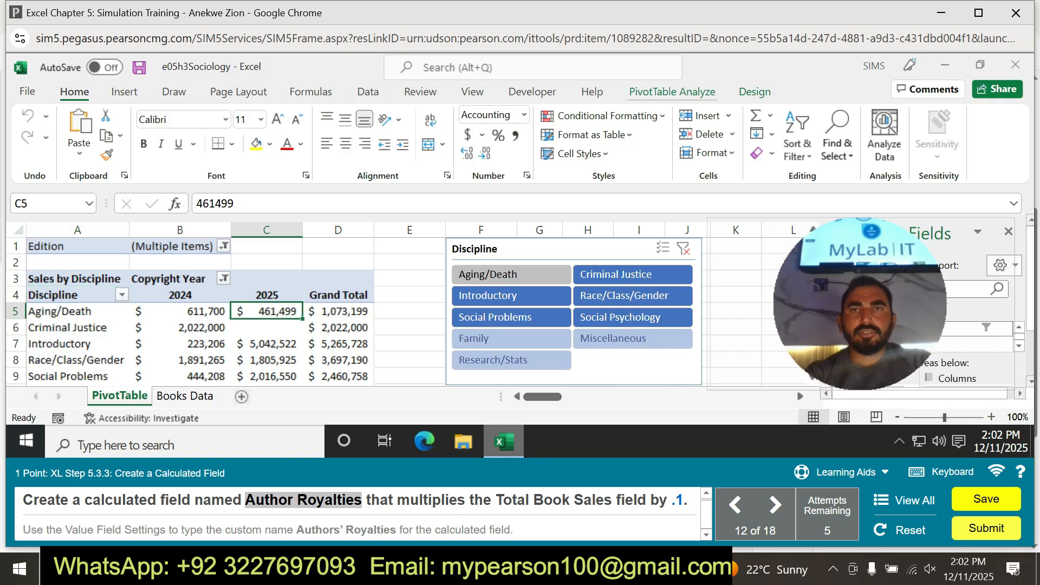
pyautogui.click(672, 92)
pyautogui.click(736, 115)
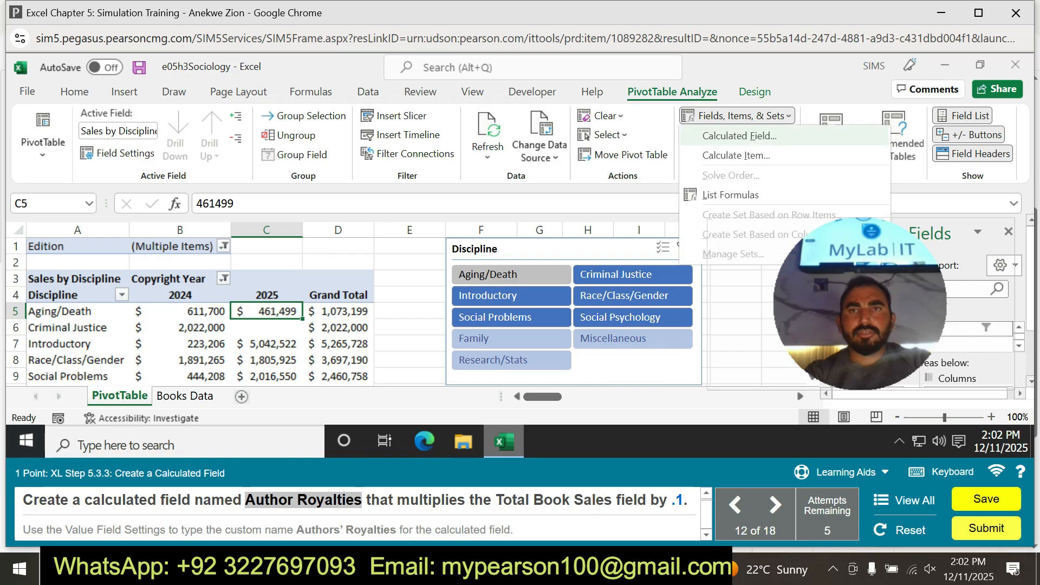
pyautogui.click(737, 135)
pyautogui.press('BackSpace')
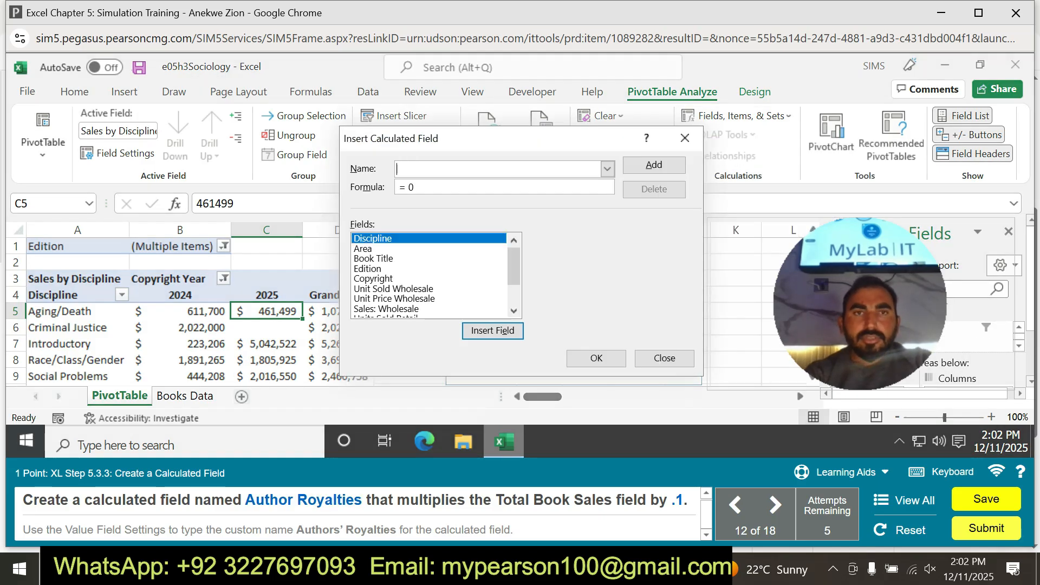
pyautogui.write('Author Royalties')
# Enter a formula multiplying the Total Book Sales field by 1 and try to accept the calculated field.
pyautogui.press('BackSpace')
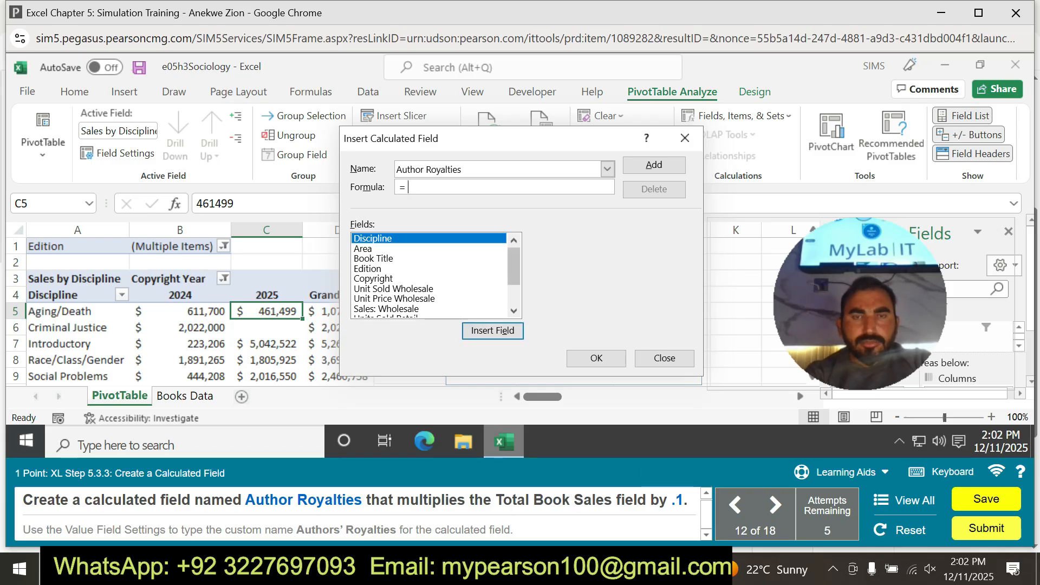
pyautogui.scroll(-2, 431, 275)
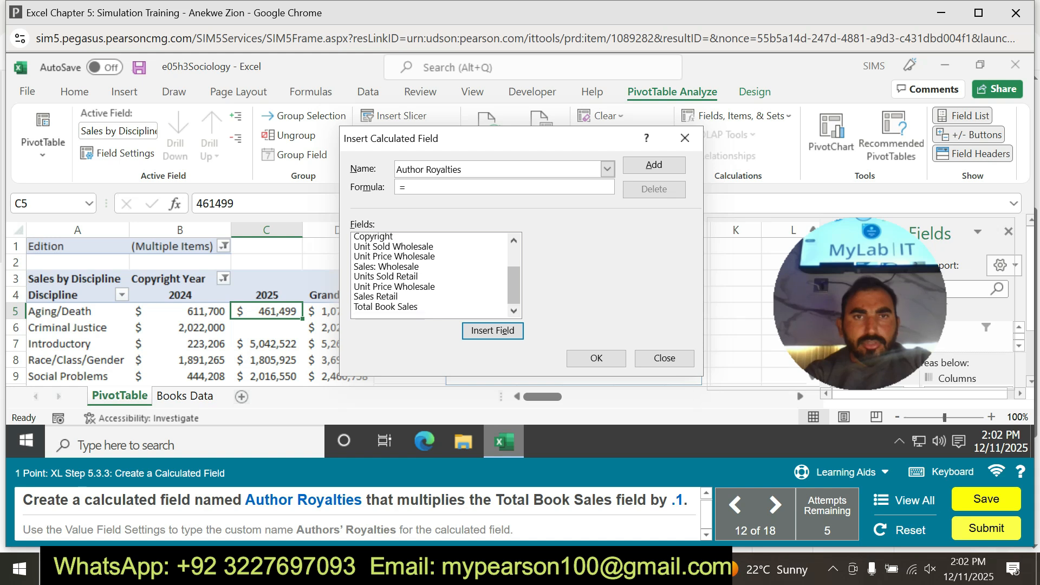
pyautogui.click(385, 307)
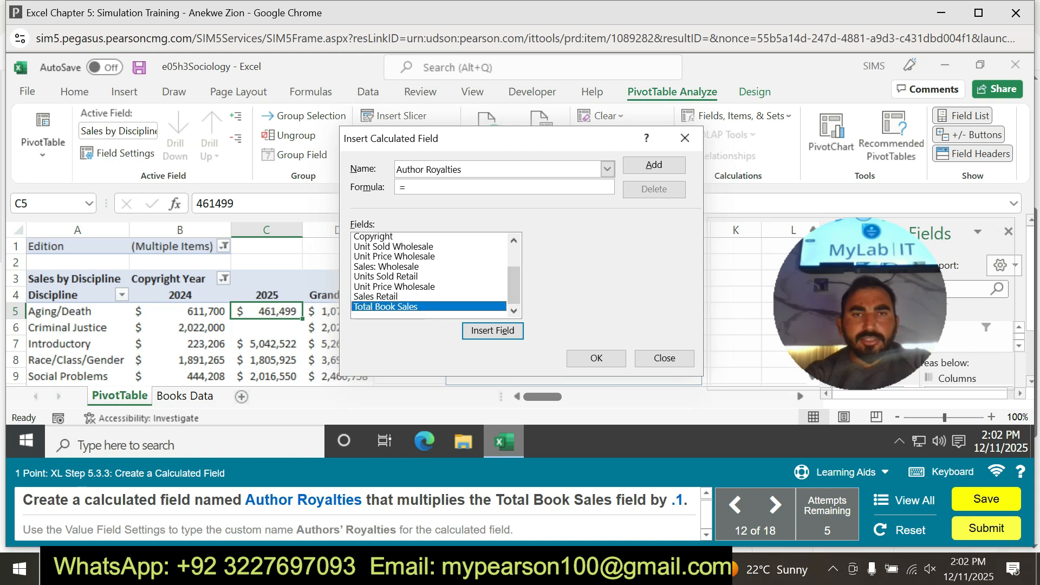
pyautogui.click(493, 331)
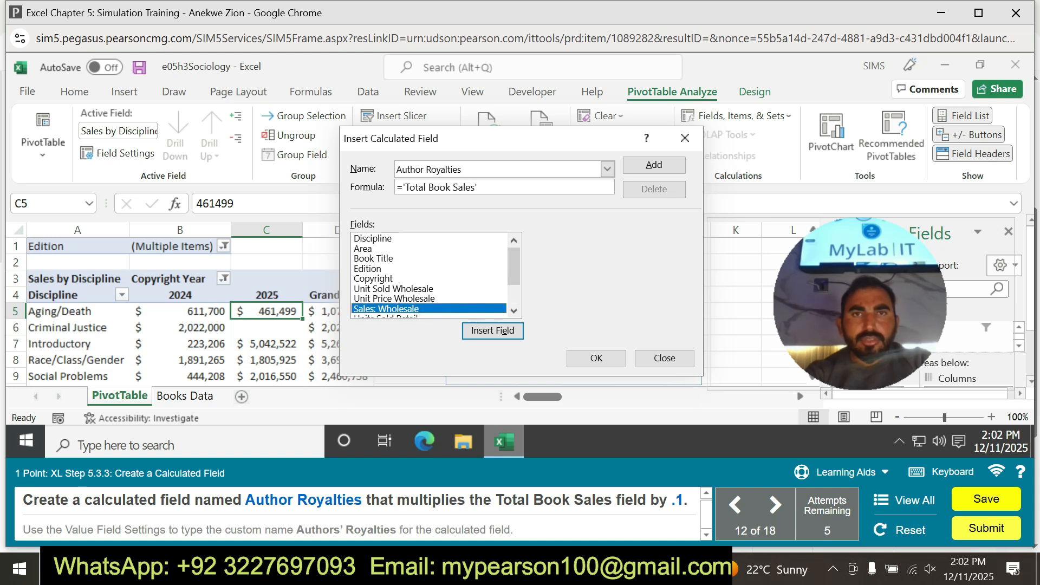
pyautogui.write('*')
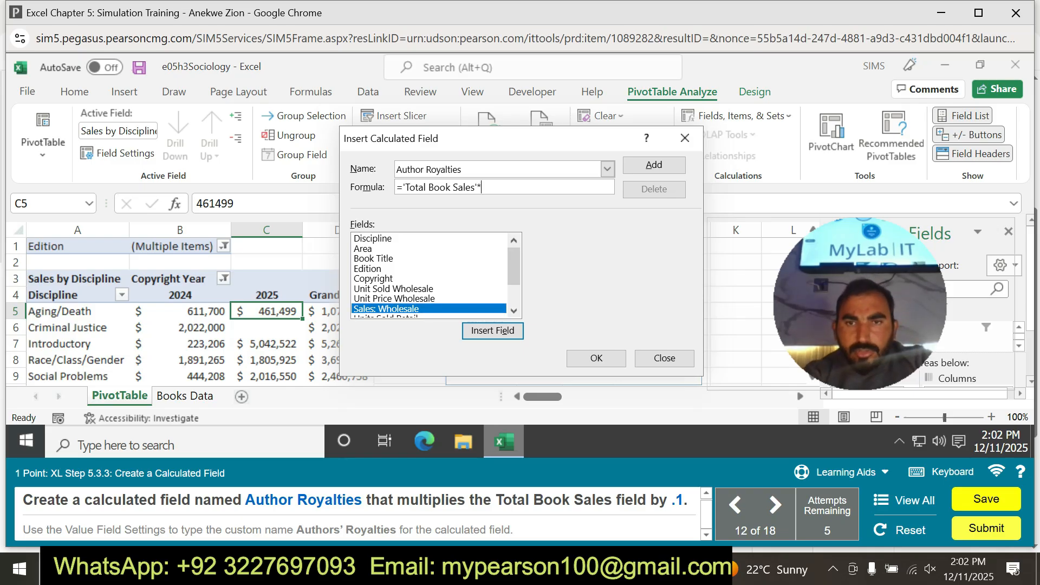
pyautogui.write('1')
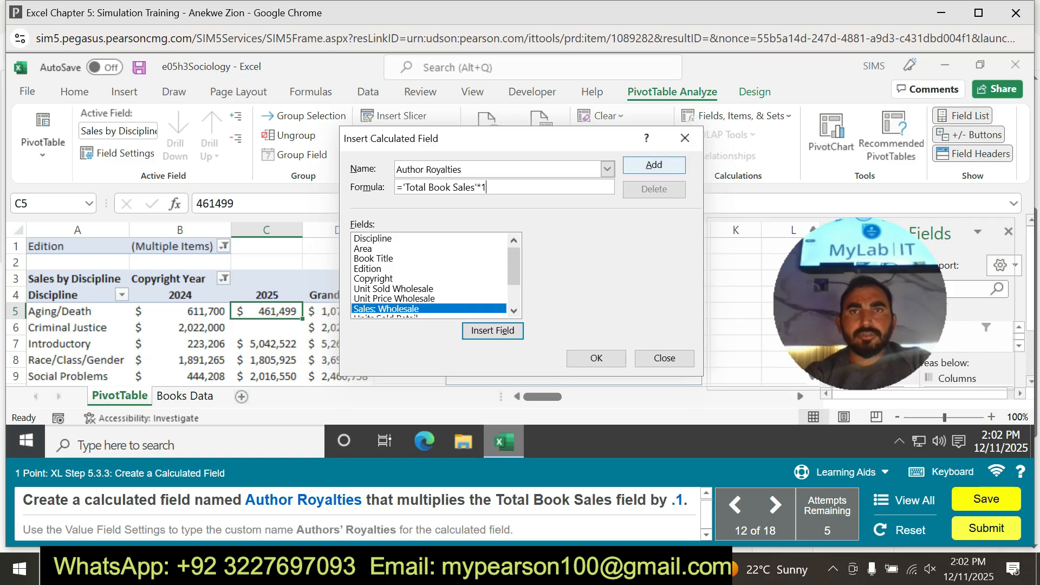
pyautogui.click(493, 331)
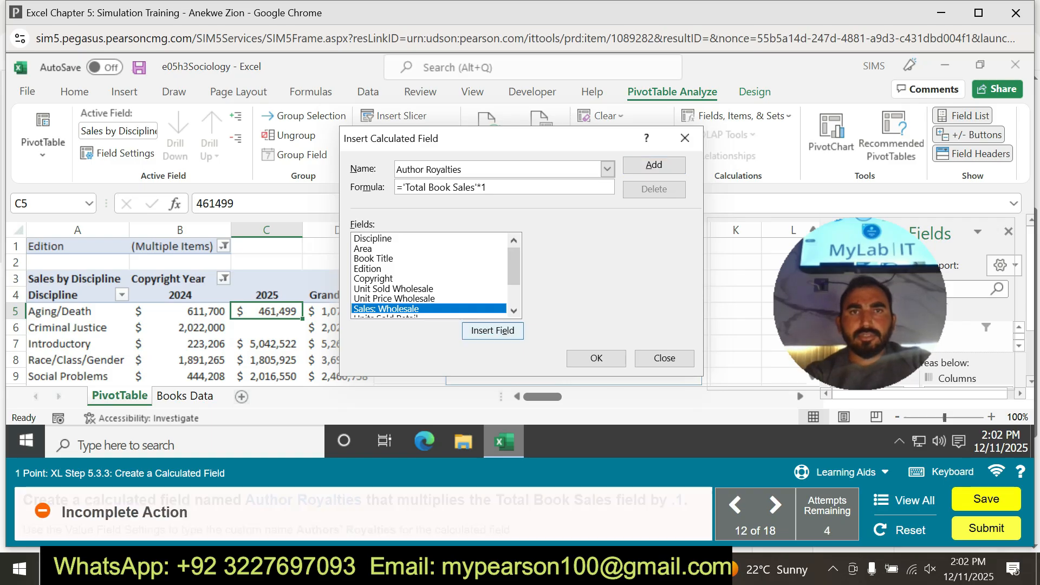
pyautogui.click(596, 358)
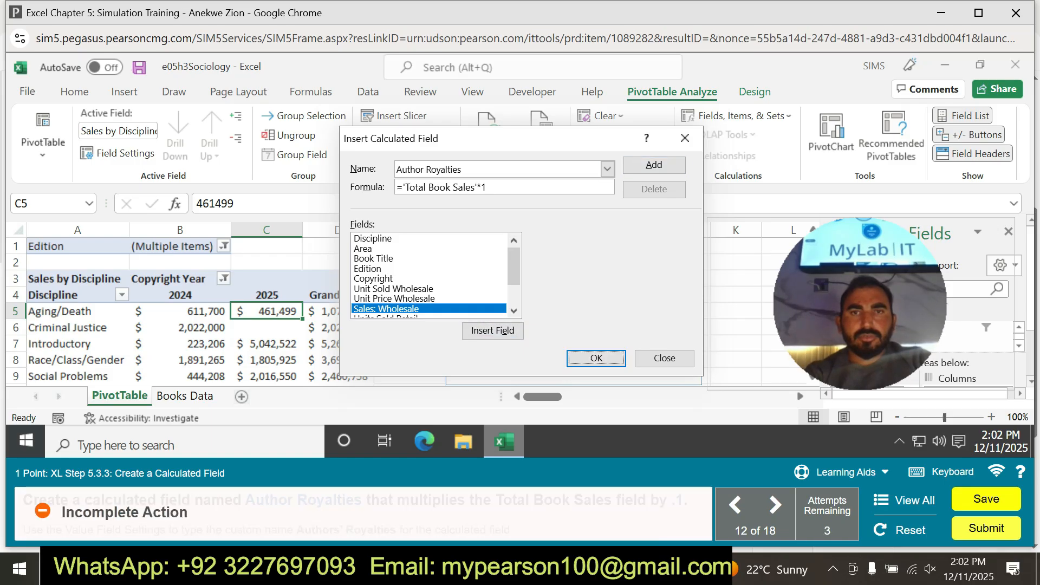
# Correct the formula's multiplier to .1 and create the Author Royalties calculated field.
pyautogui.click(482, 187)
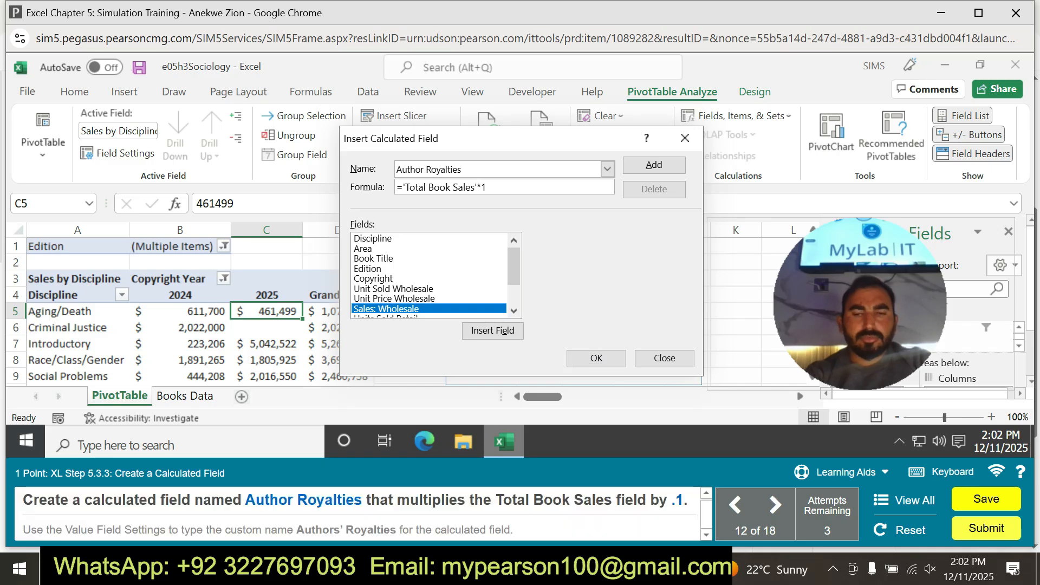
pyautogui.write('.')
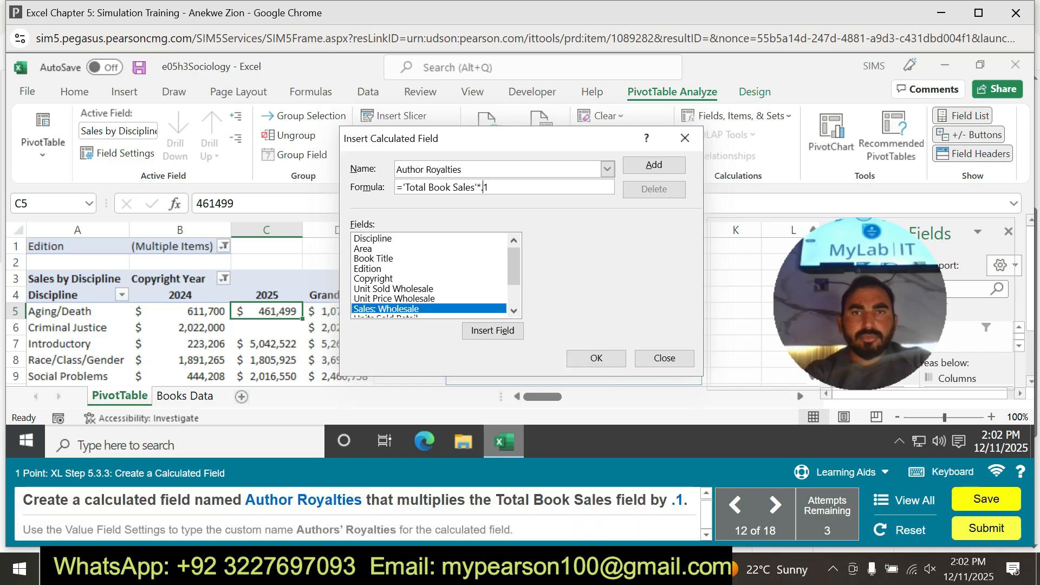
pyautogui.press('Return')
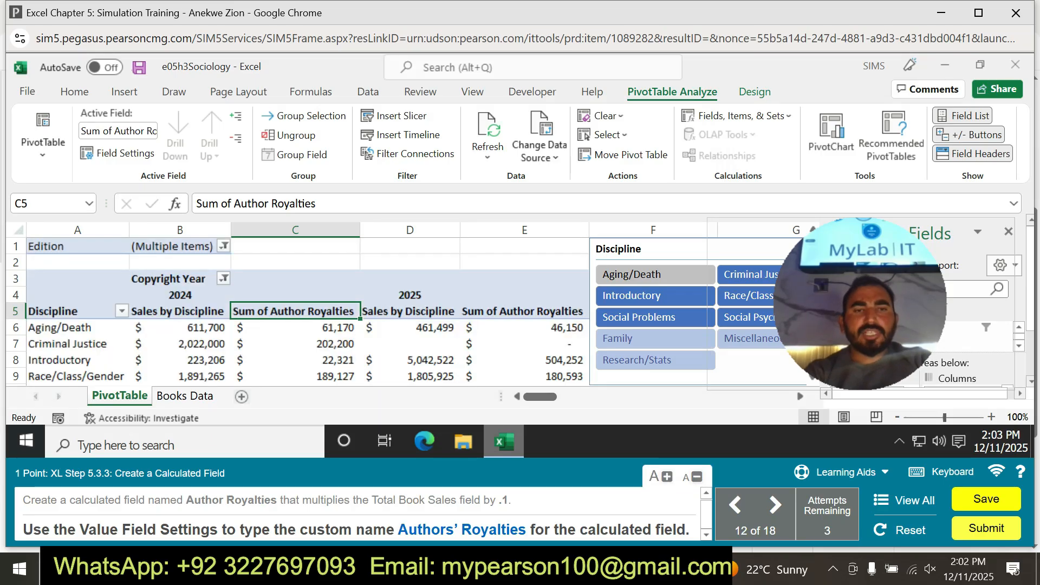
pyautogui.moveTo(398, 529); pyautogui.dragTo(526, 530)
pyautogui.hotkey('ctrl', 'c')
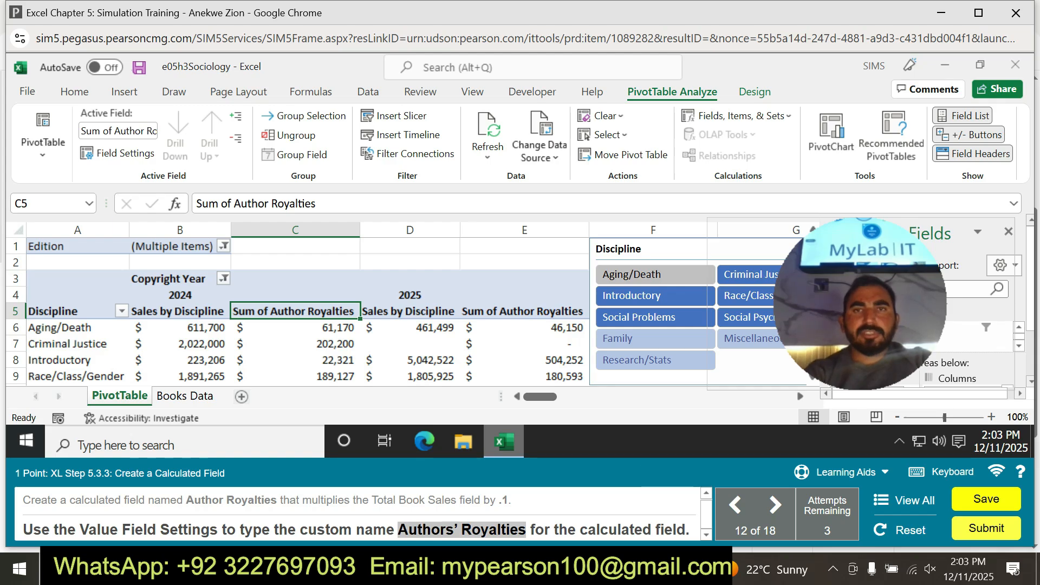
pyautogui.click(736, 116)
pyautogui.click(739, 136)
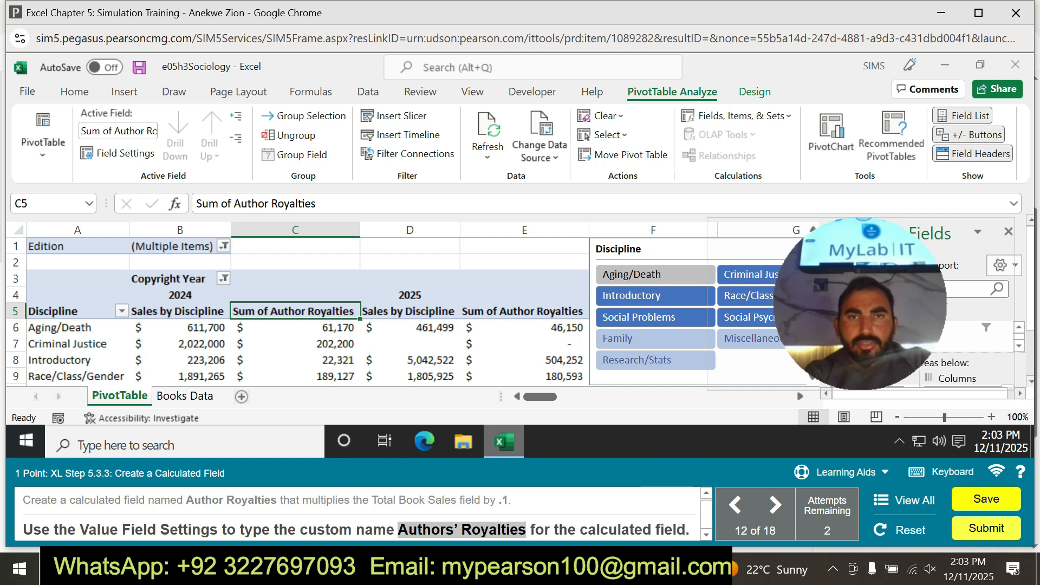
# Try to set the custom name Authors' Royalties in the value field settings of the Sum of Author Royalties column in E5.
pyautogui.click(524, 312)
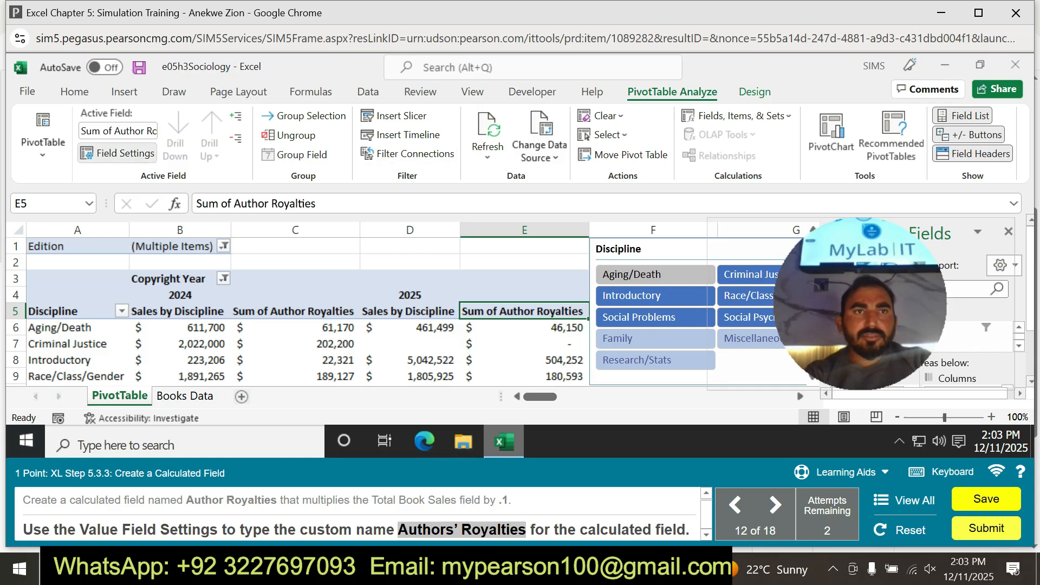
pyautogui.click(117, 153)
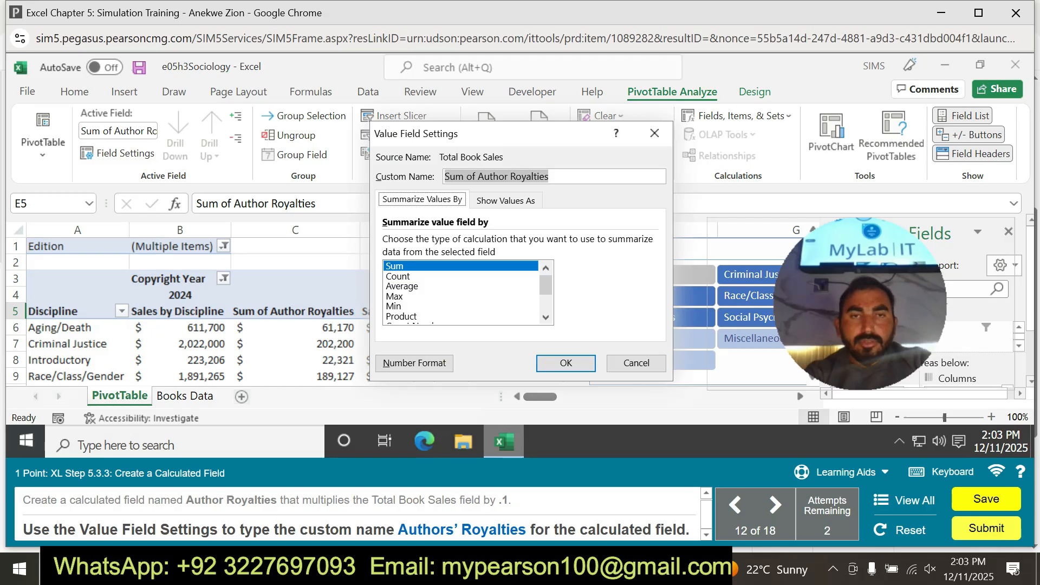
pyautogui.press('BackSpace')
pyautogui.hotkey('ctrl', 'v')
pyautogui.click(566, 363)
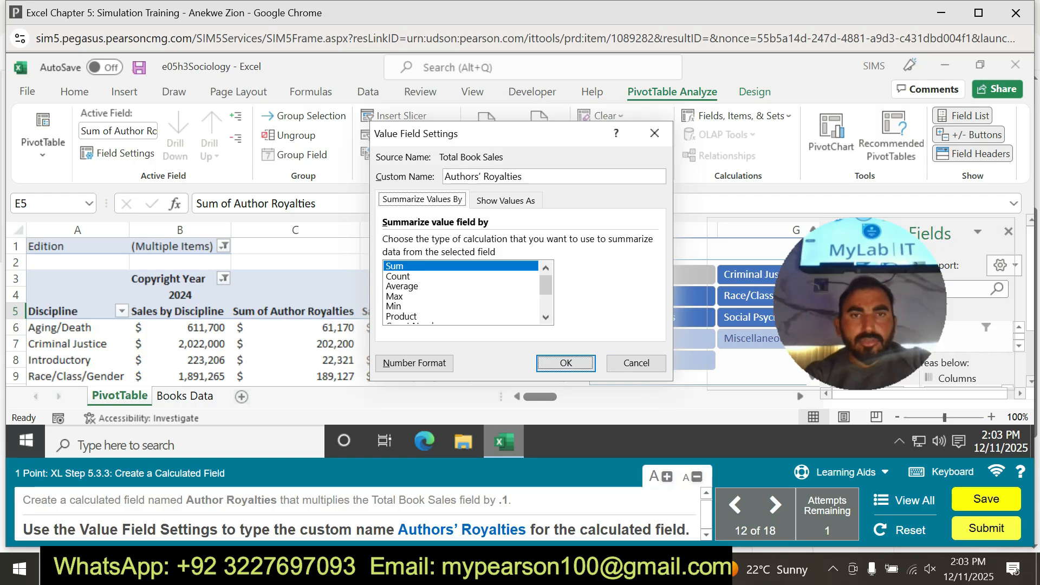
pyautogui.scroll(-2, 465, 292)
pyautogui.scroll(2, 466, 292)
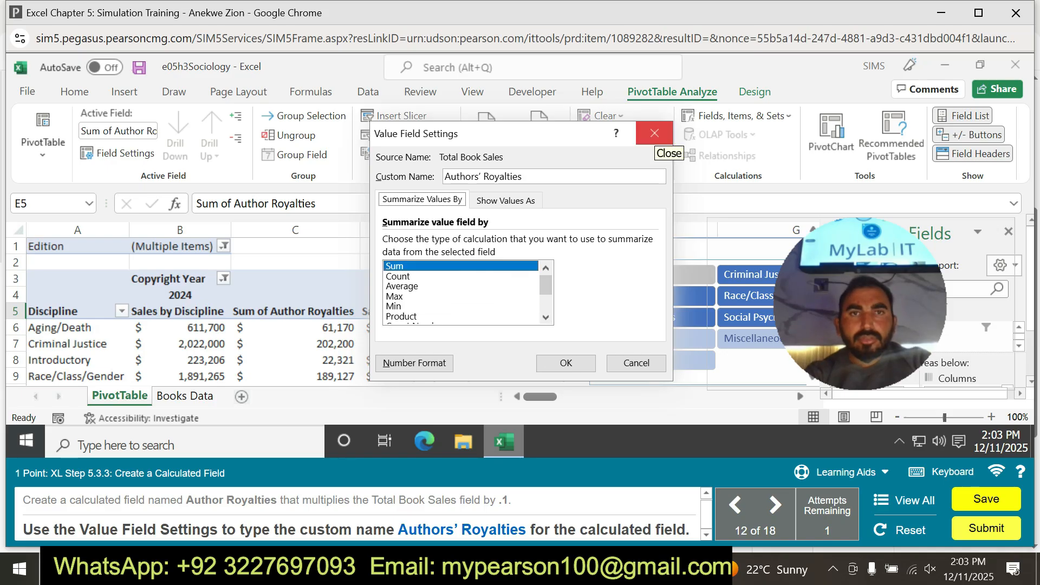
pyautogui.click(654, 134)
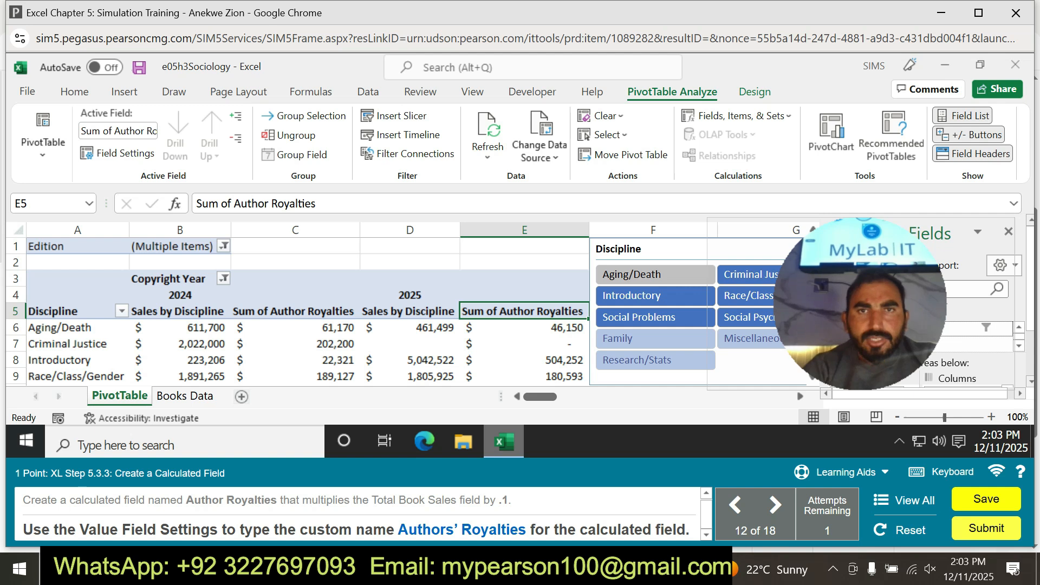
# Retry renaming the Sum of Author Royalties value field in E5 to Authors' Royalties with the copied name.
pyautogui.moveTo(398, 530); pyautogui.dragTo(525, 530)
pyautogui.hotkey('ctrl', 'c')
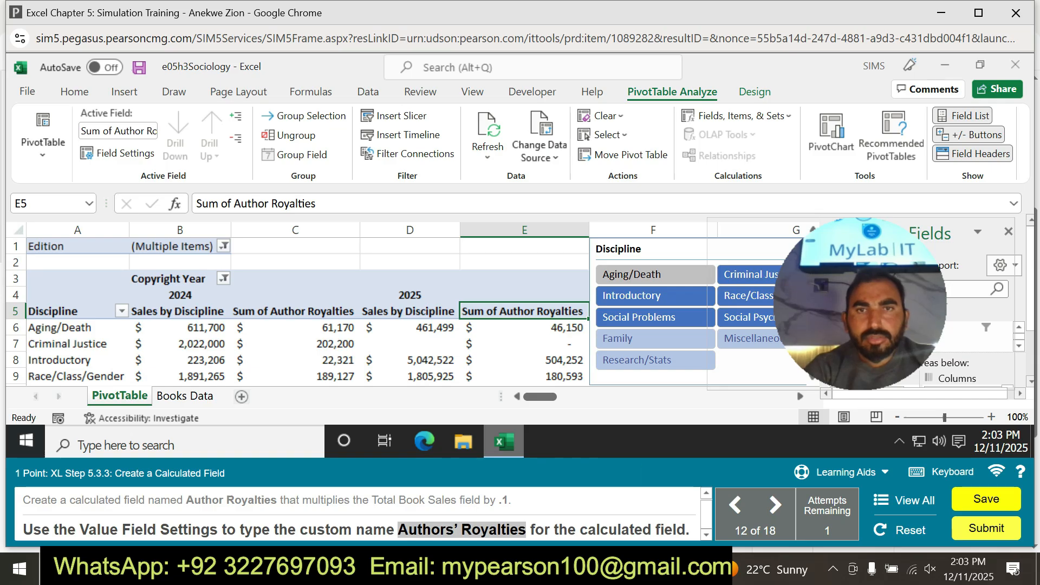
pyautogui.click(736, 115)
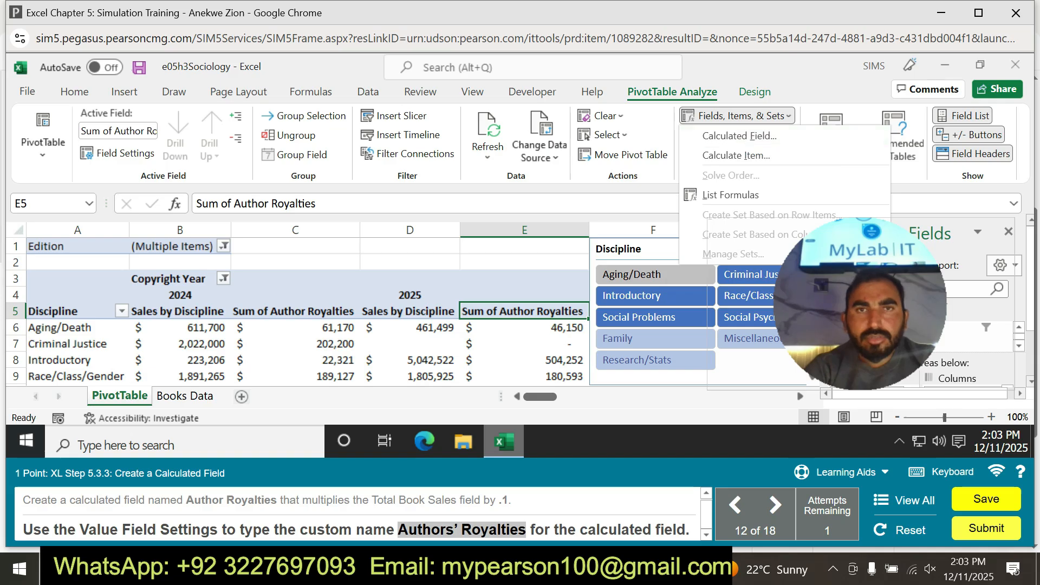
pyautogui.click(117, 154)
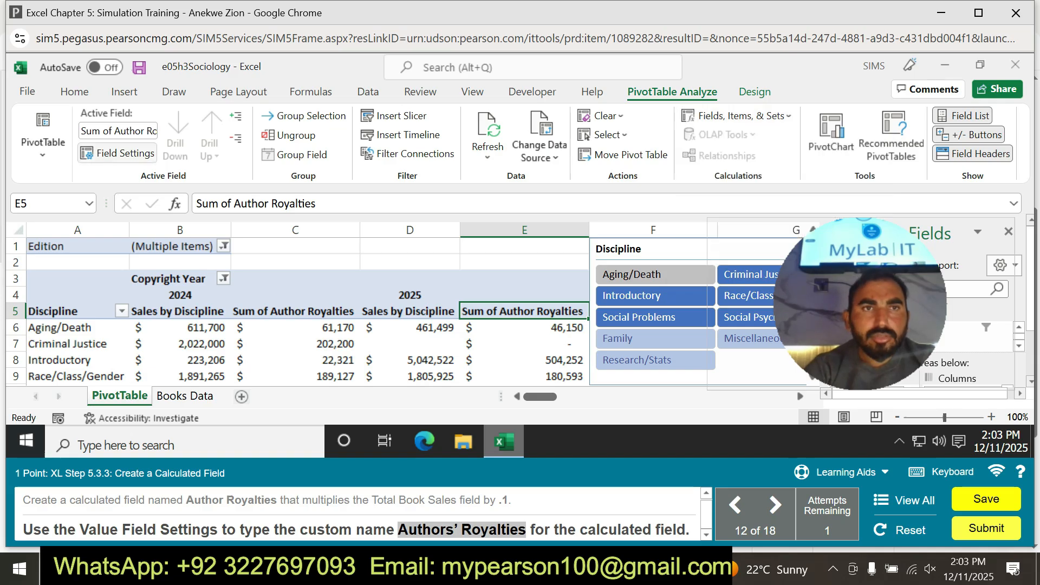
pyautogui.click(118, 153)
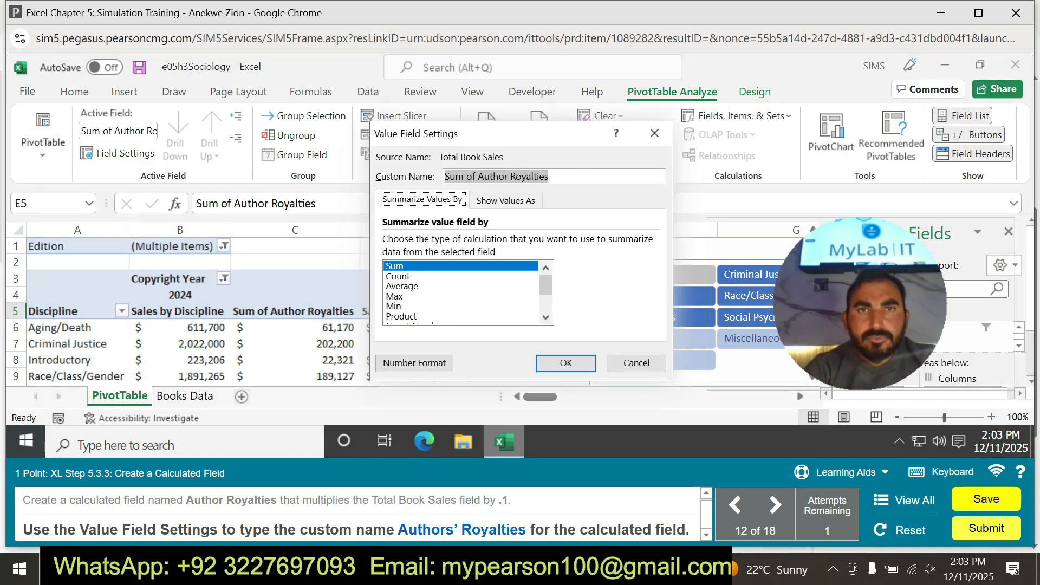
pyautogui.press('BackSpace')
pyautogui.hotkey('ctrl', 'v')
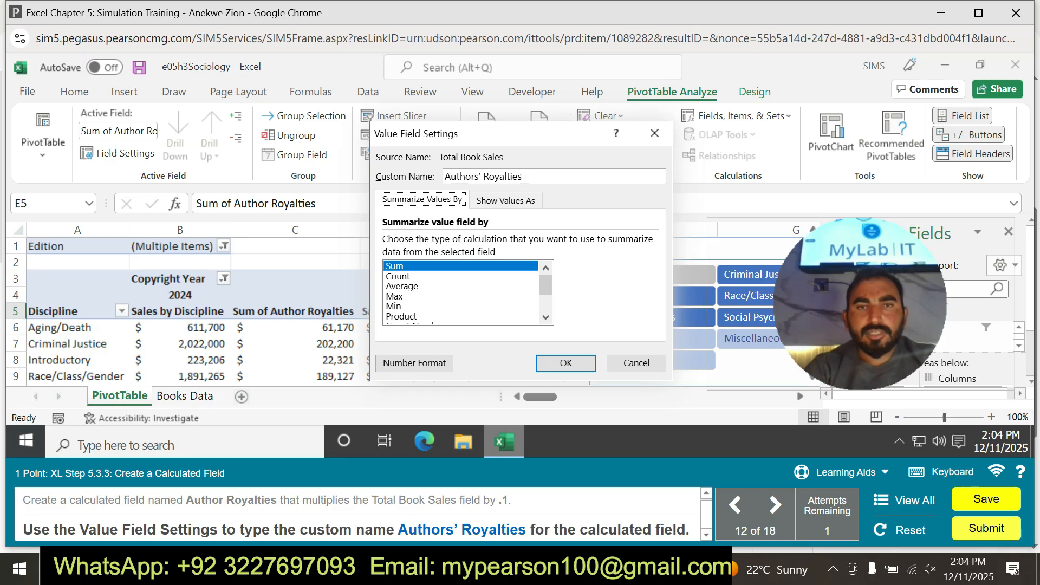
pyautogui.press('Return')
pyautogui.press('Return')
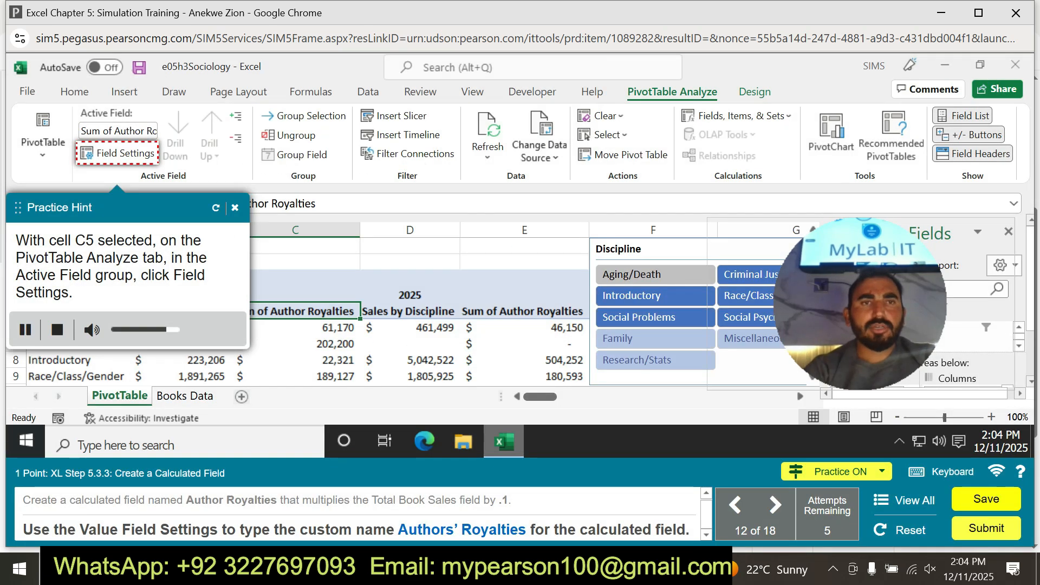
# Consult the practice hints for renaming the Sum of Author Royalties value field in C5, leaving its settings unchanged.
pyautogui.click(234, 207)
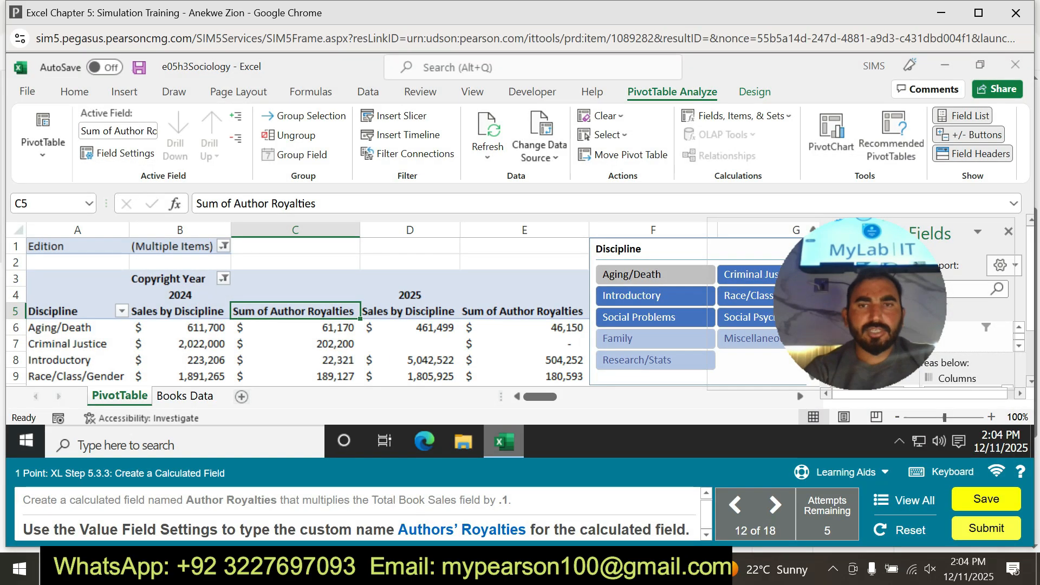
pyautogui.click(845, 472)
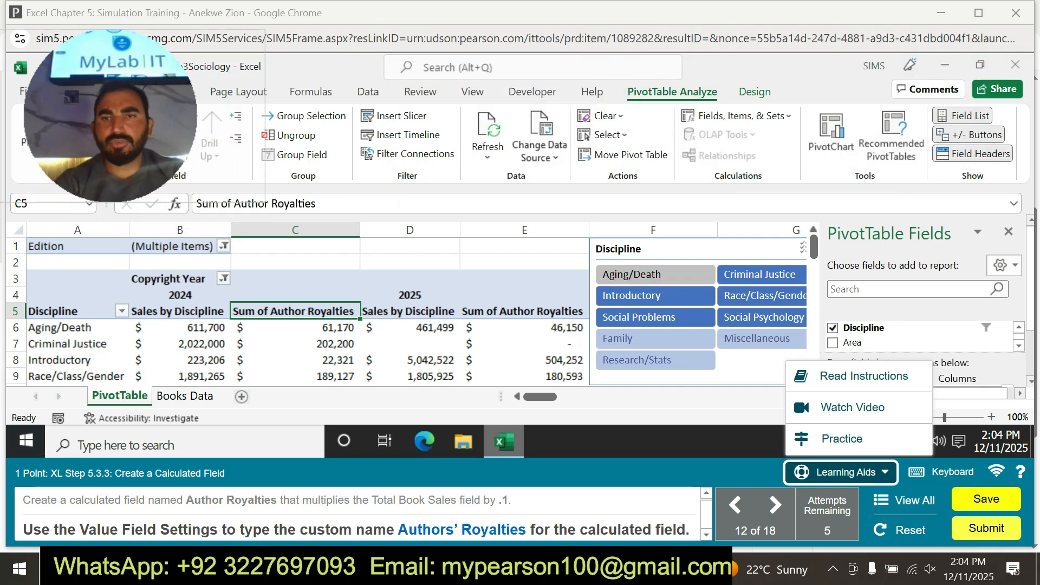
pyautogui.click(841, 438)
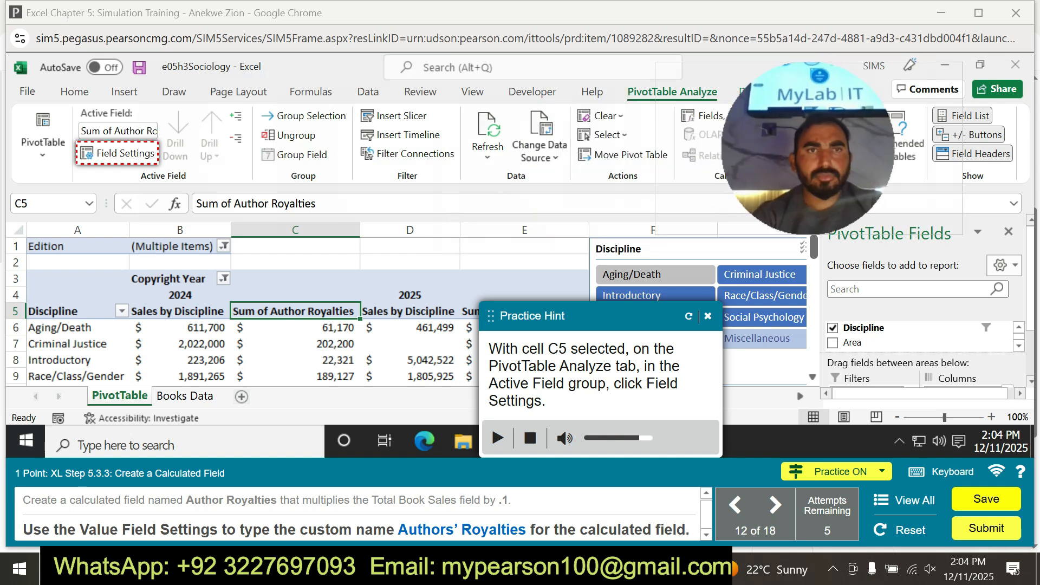
pyautogui.click(118, 154)
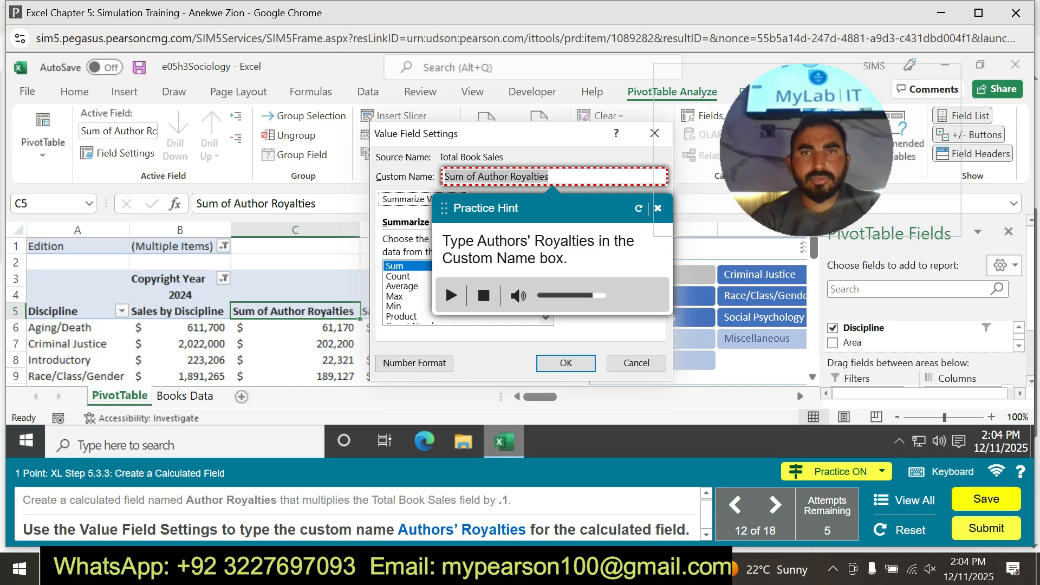
pyautogui.click(654, 133)
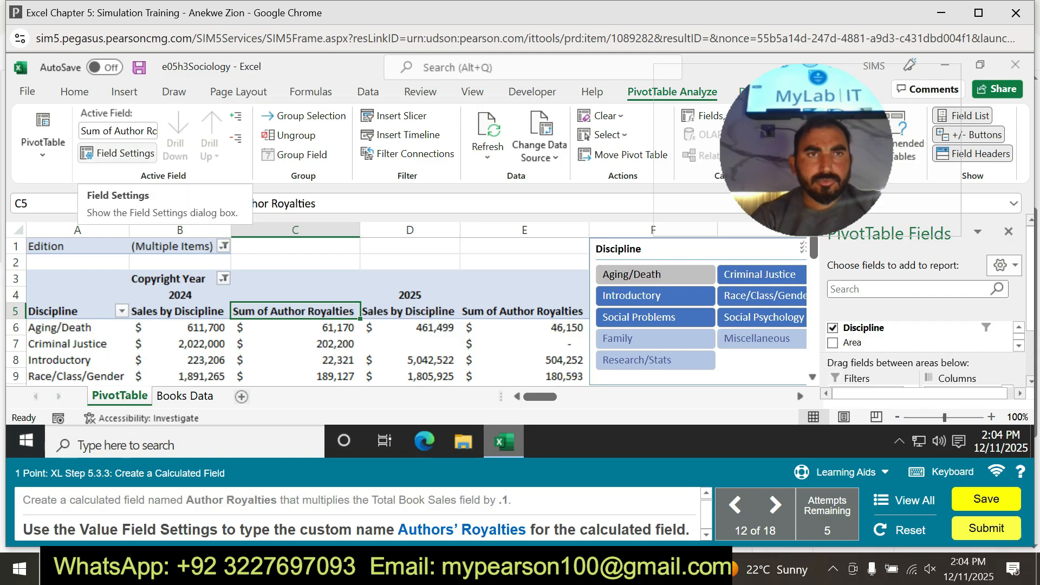
# Try to set the custom name Authors’ Royalties for the C5 value field, and close its settings.
pyautogui.click(117, 154)
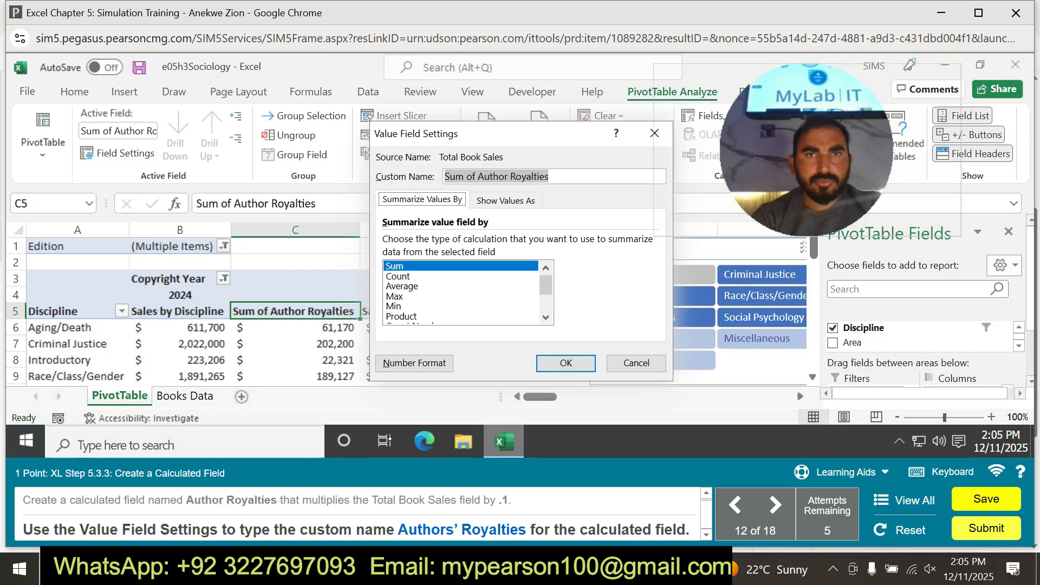
pyautogui.write("Authors' Royalties")
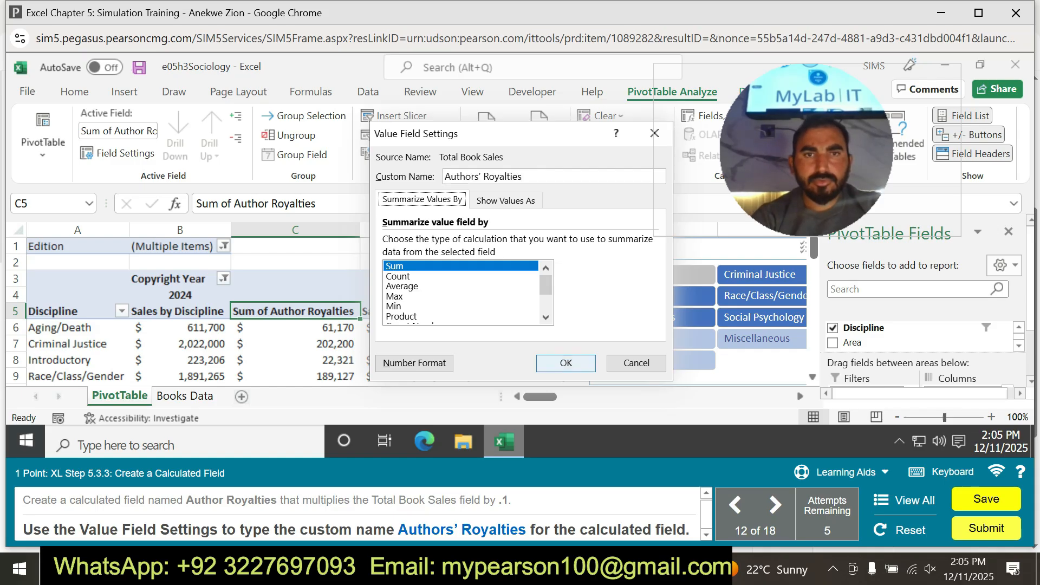
pyautogui.click(565, 363)
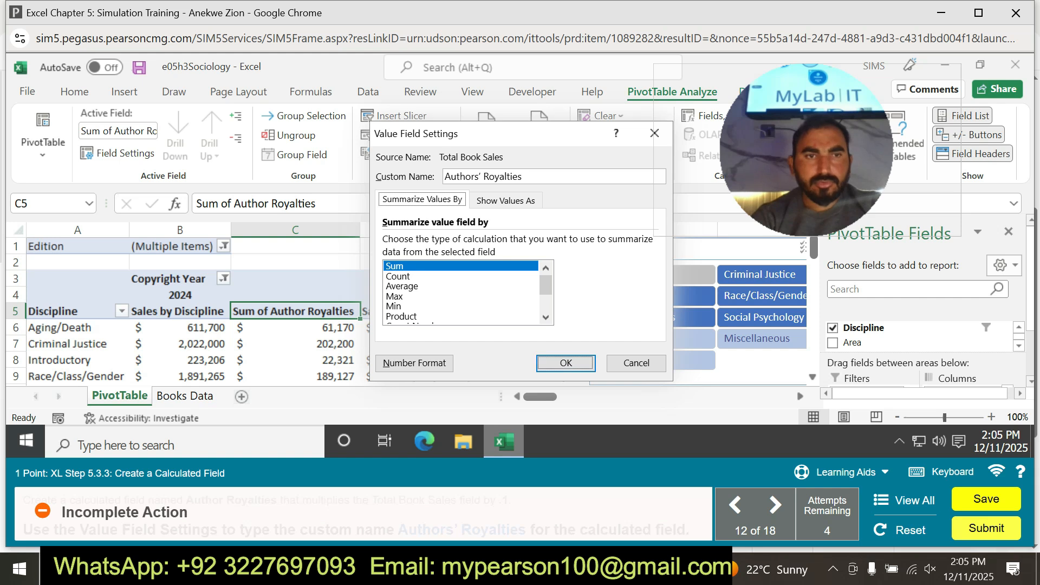
pyautogui.click(414, 363)
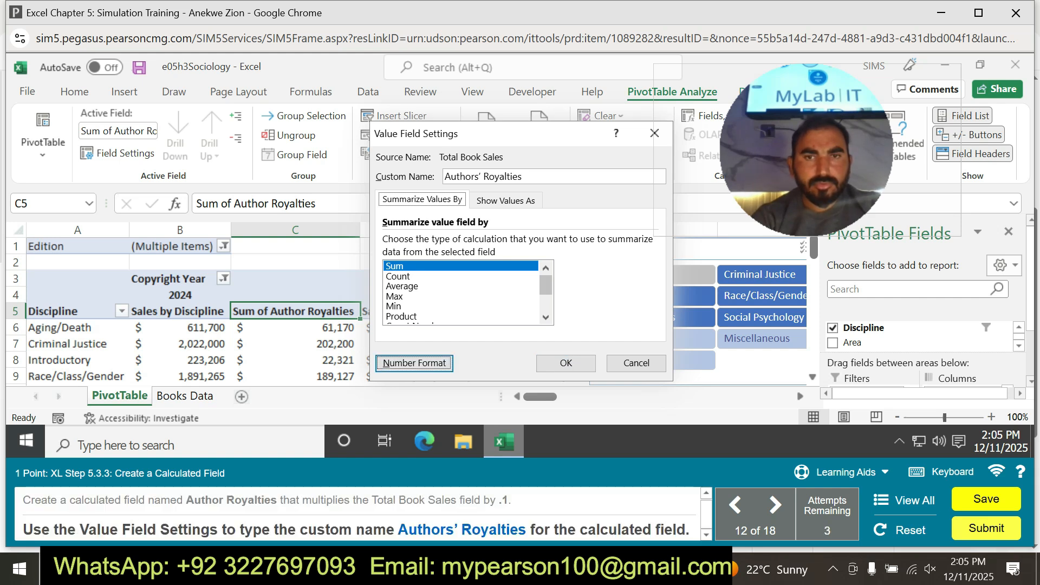
pyautogui.click(705, 534)
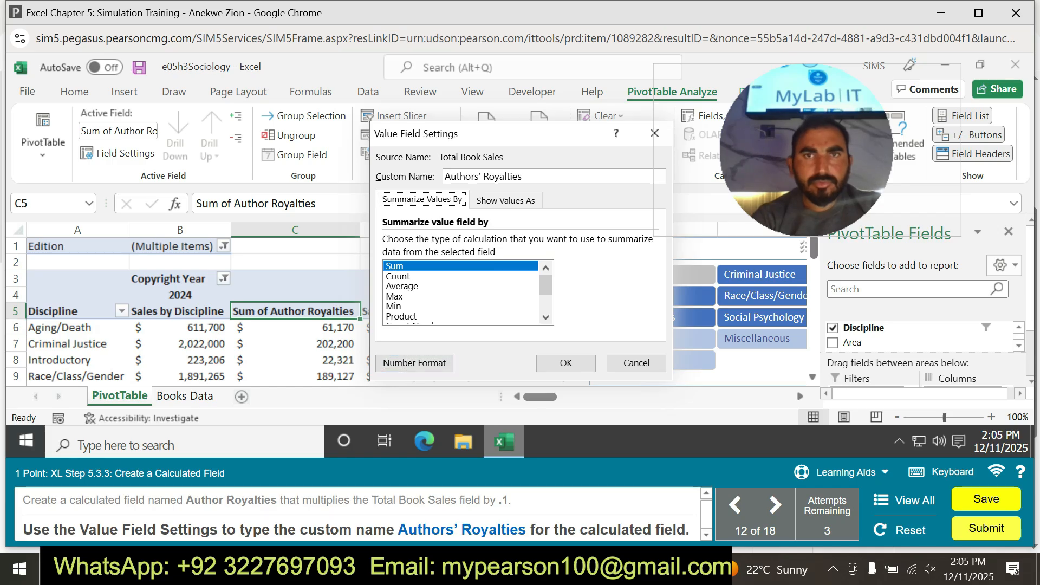
pyautogui.click(654, 134)
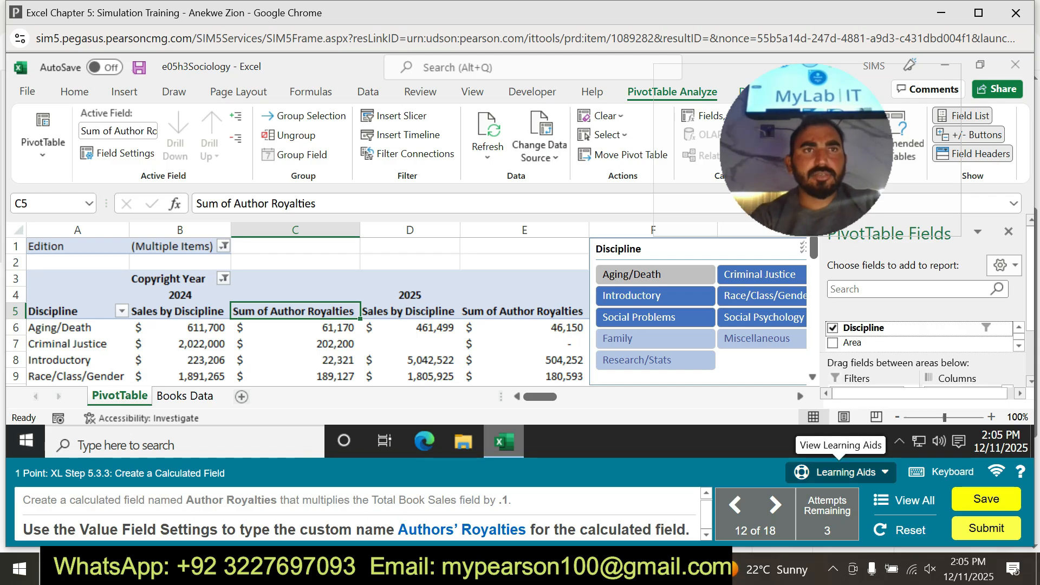
# Practice renaming the Sum of Author Royalties value field in C5 to Authors' Royalties with the guided practice hints.
pyautogui.click(839, 472)
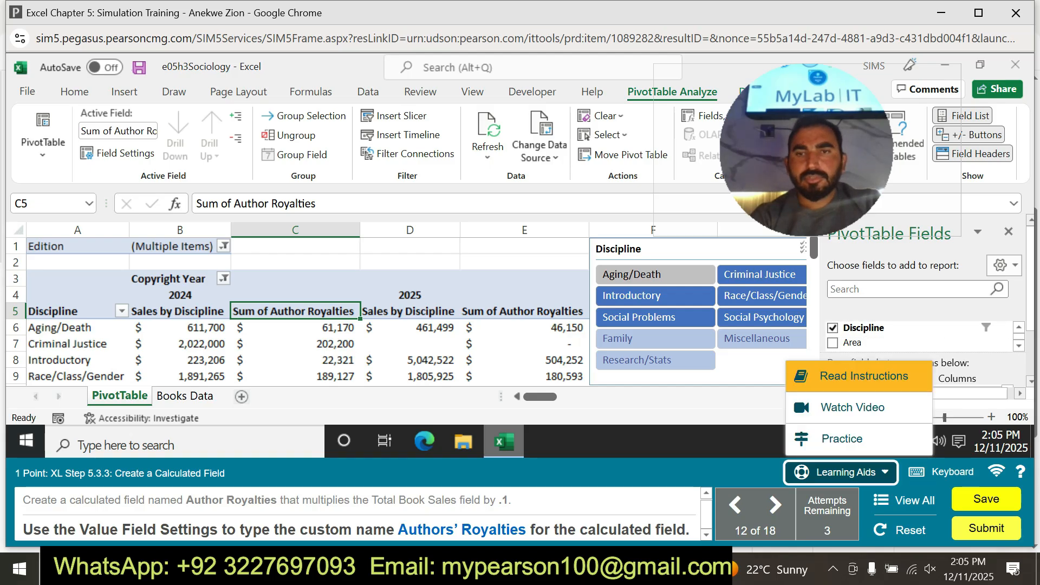
pyautogui.click(842, 438)
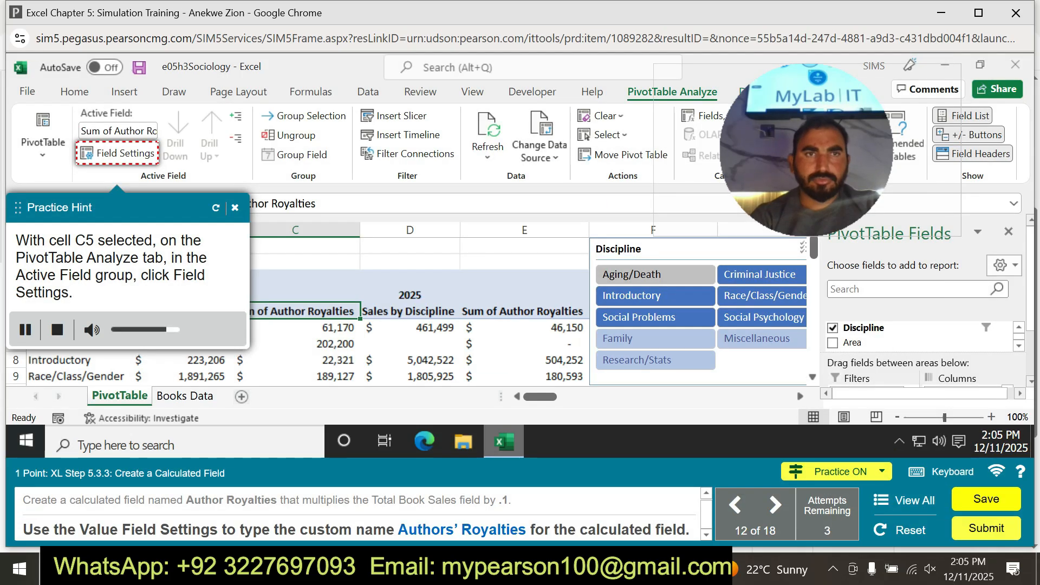
pyautogui.click(119, 153)
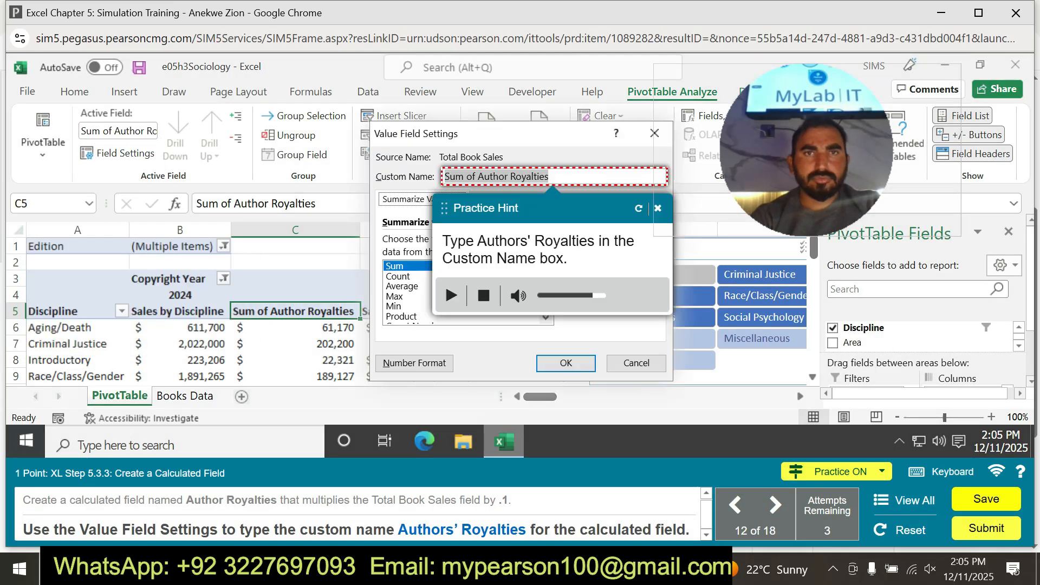
pyautogui.press('BackSpace')
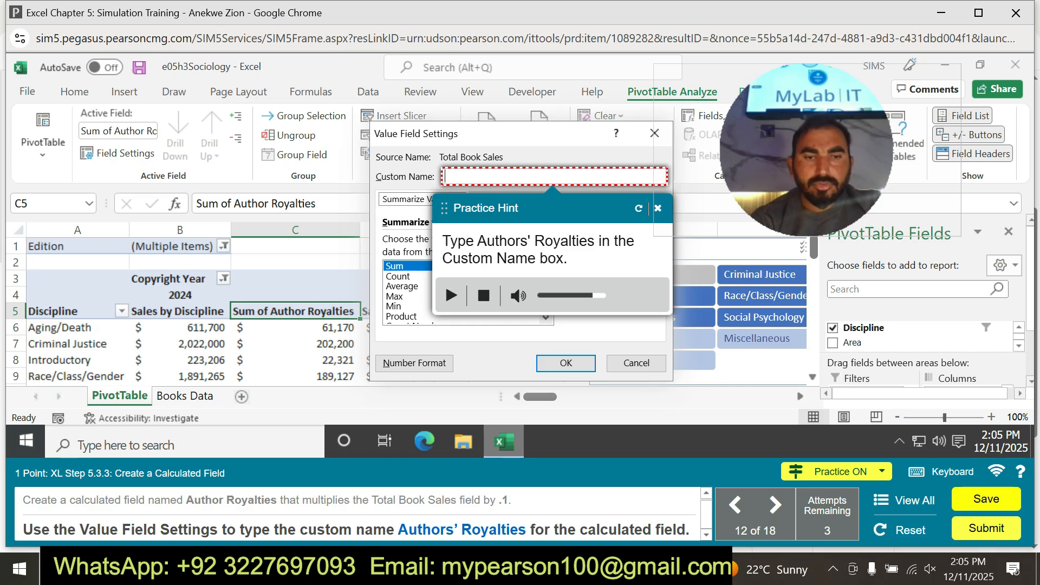
pyautogui.write('Au')
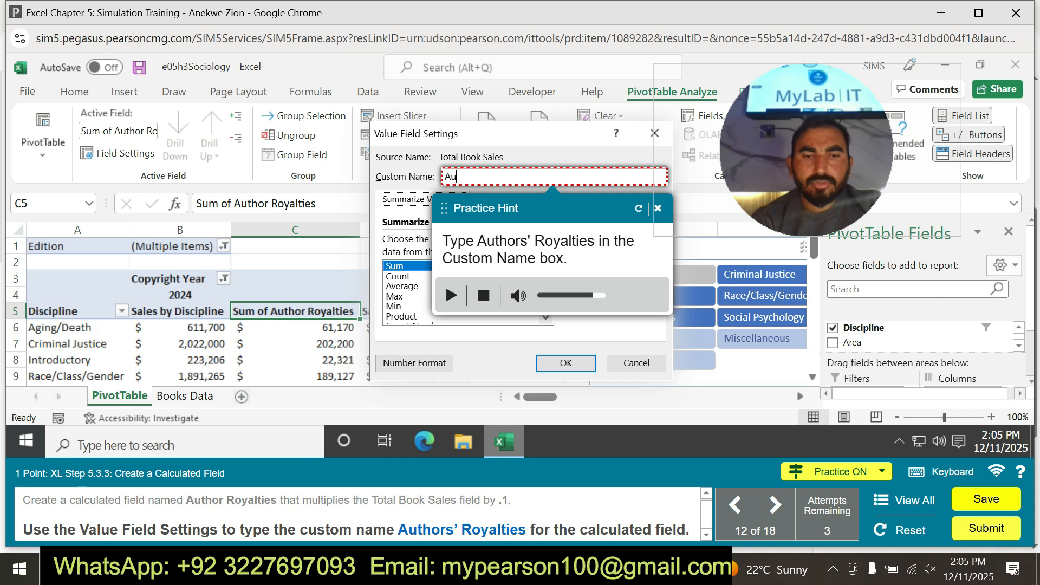
pyautogui.write('thors')
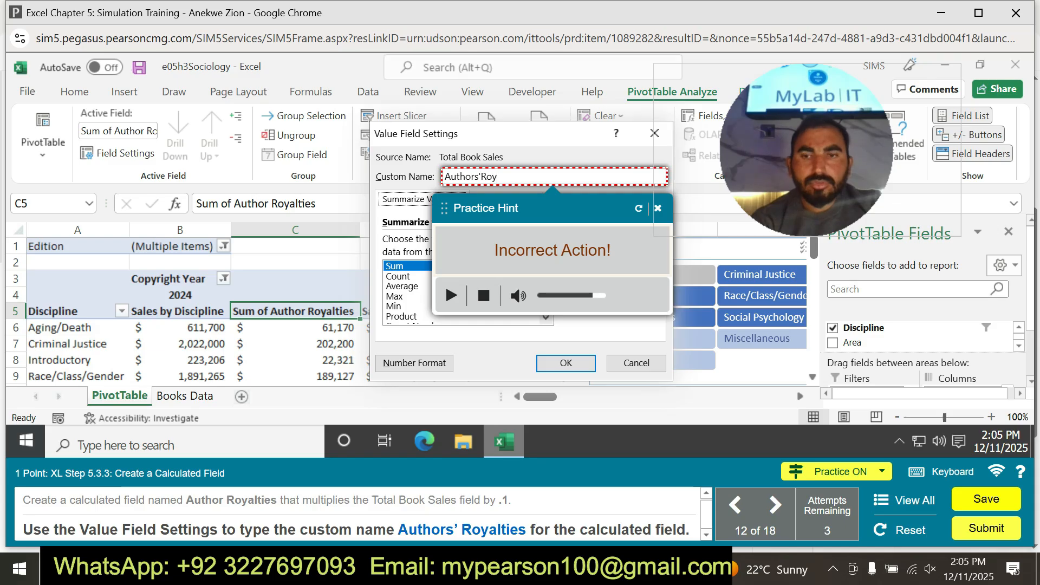
pyautogui.write("'Ro")
pyautogui.press('BackSpace')
pyautogui.press('BackSpace')
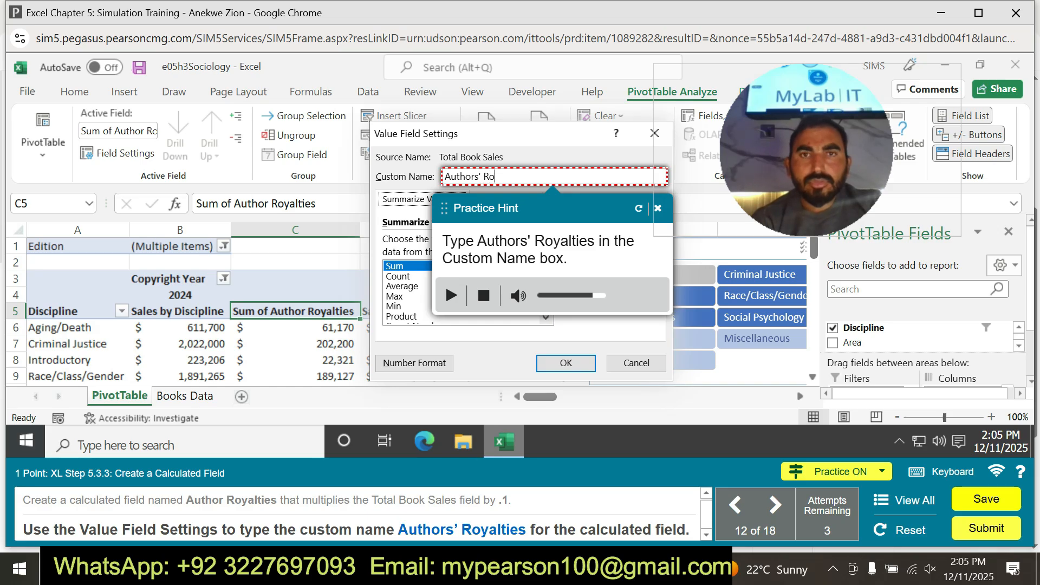
pyautogui.write('Roya')
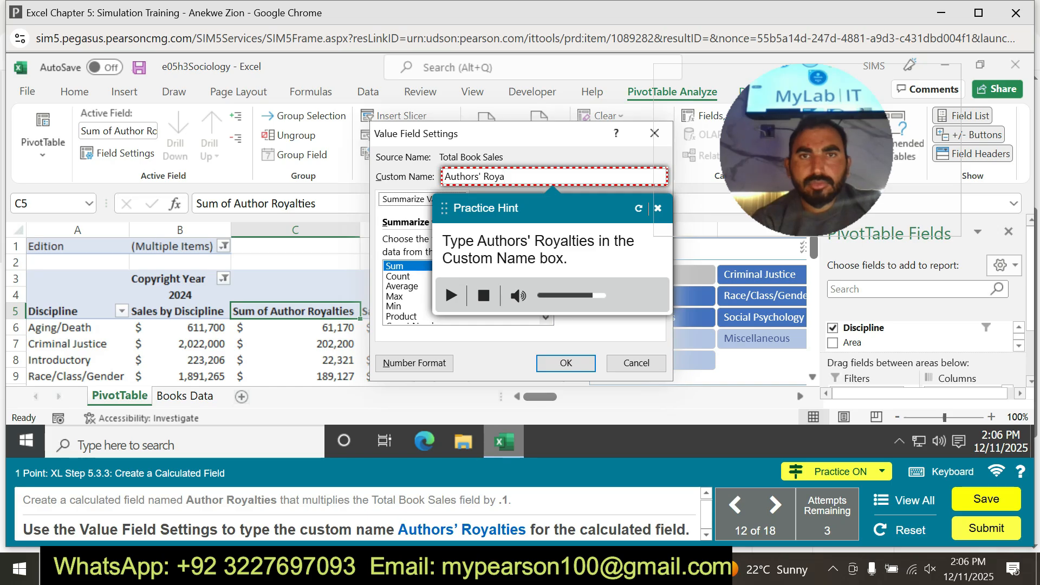
pyautogui.write('lties')
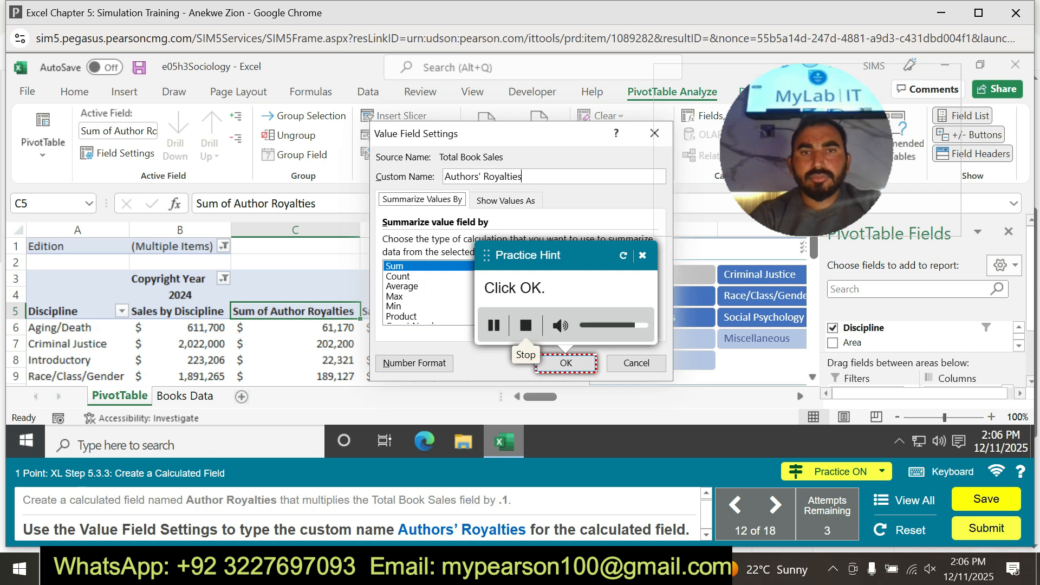
pyautogui.click(565, 363)
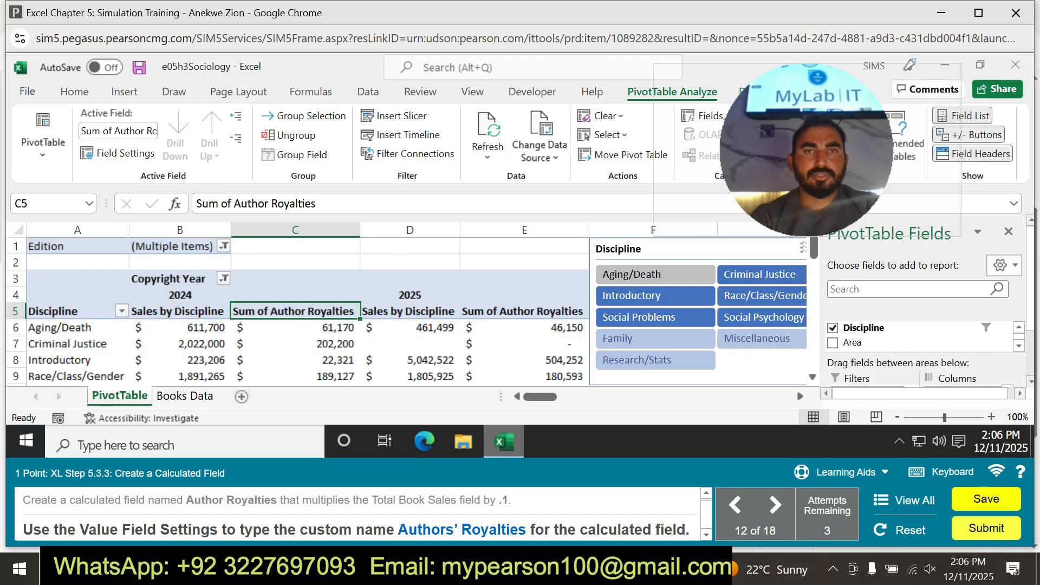
# Open the value field settings for C5 and try to apply the custom name Authors’ Royalties with a curly apostrophe.
pyautogui.click(117, 153)
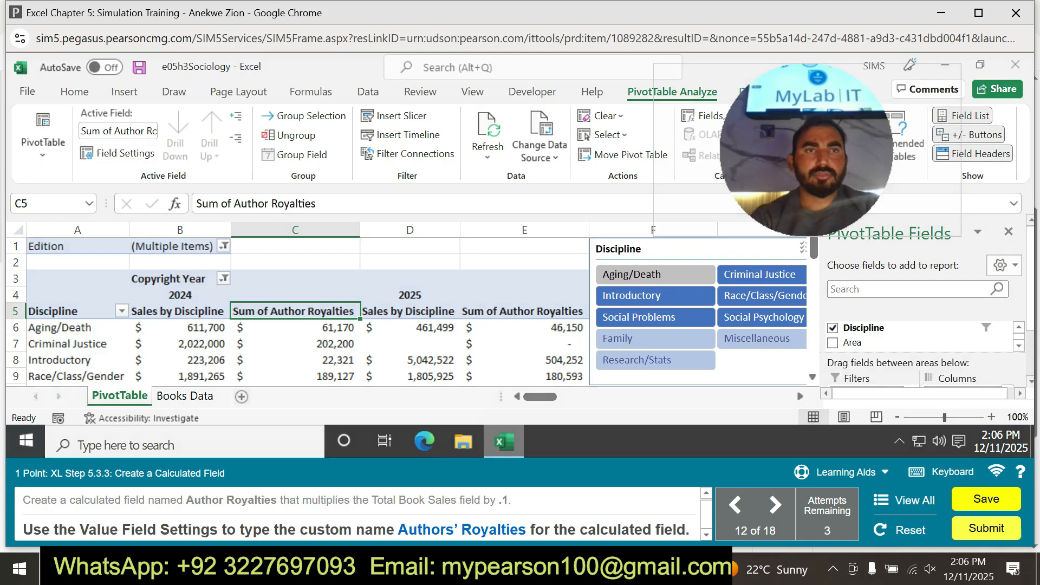
pyautogui.write('Authors’ Royalties')
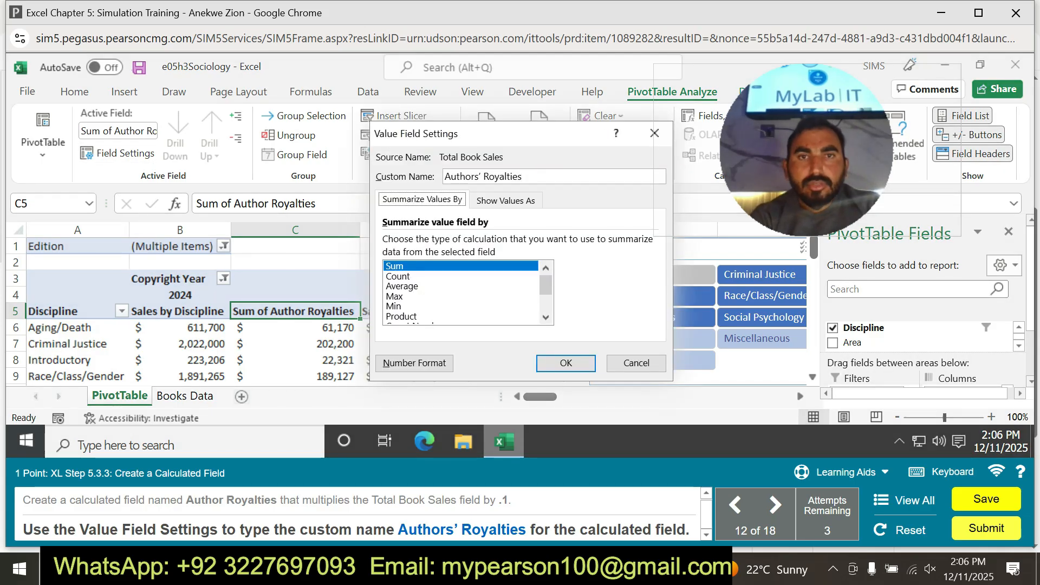
pyautogui.press('Return')
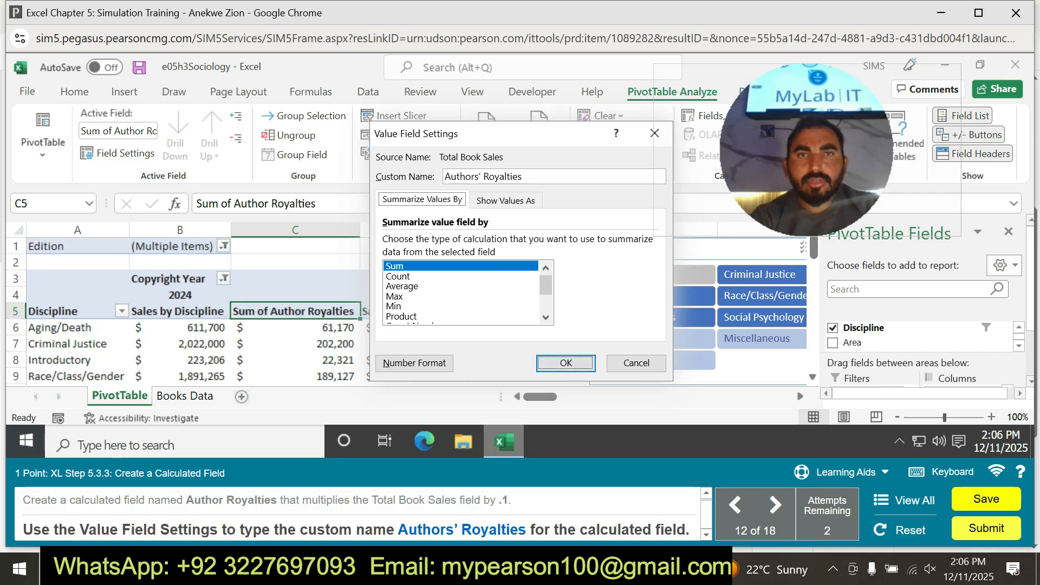
# Replace the custom name with Authors' Royalties using a straight apostrophe and apply the value field settings.
pyautogui.click(523, 177)
pyautogui.hotkey('ctrl', 'a')
pyautogui.press('BackSpace')
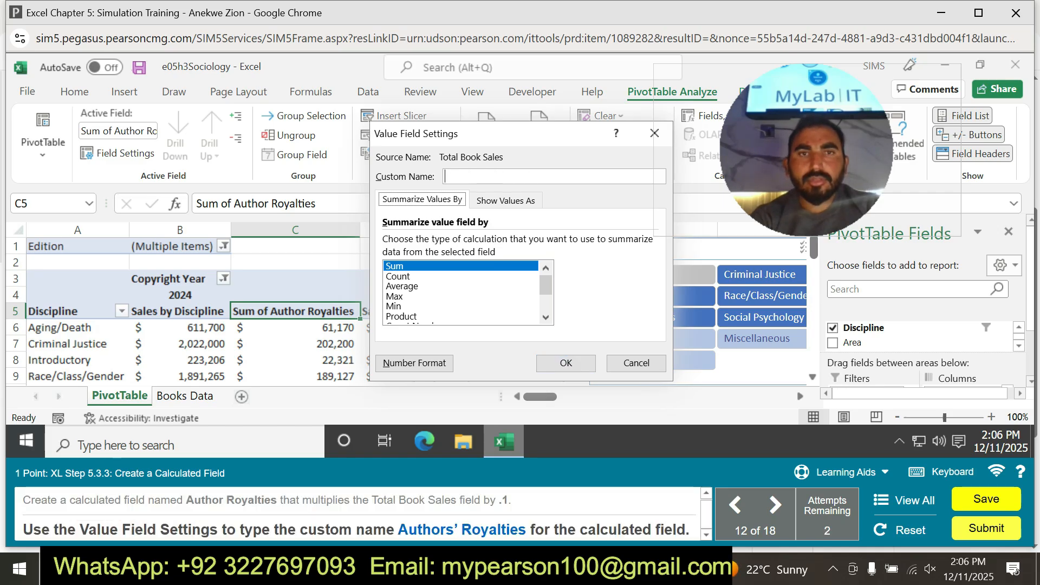
pyautogui.write('t')
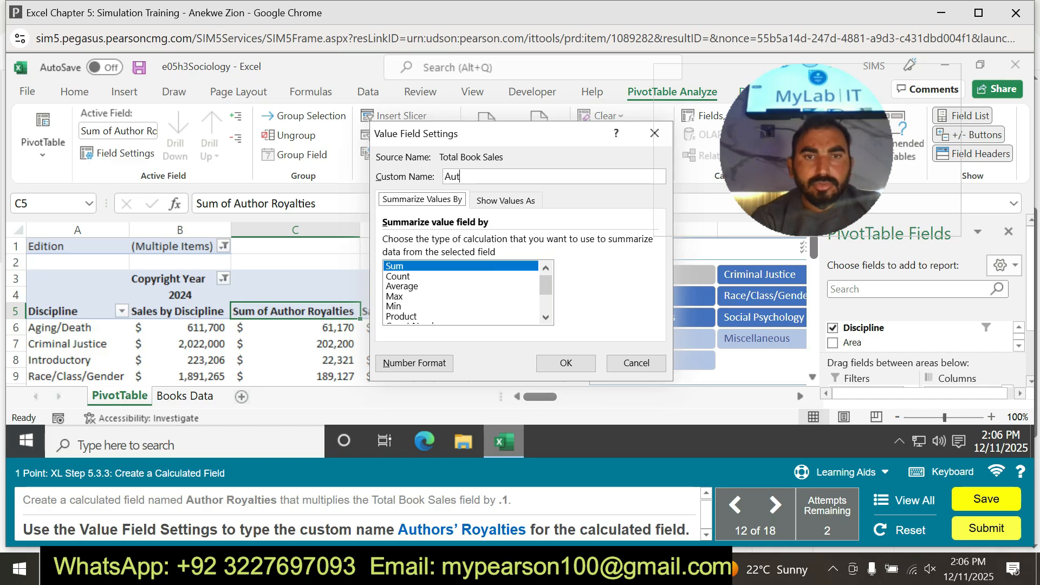
pyautogui.write('h')
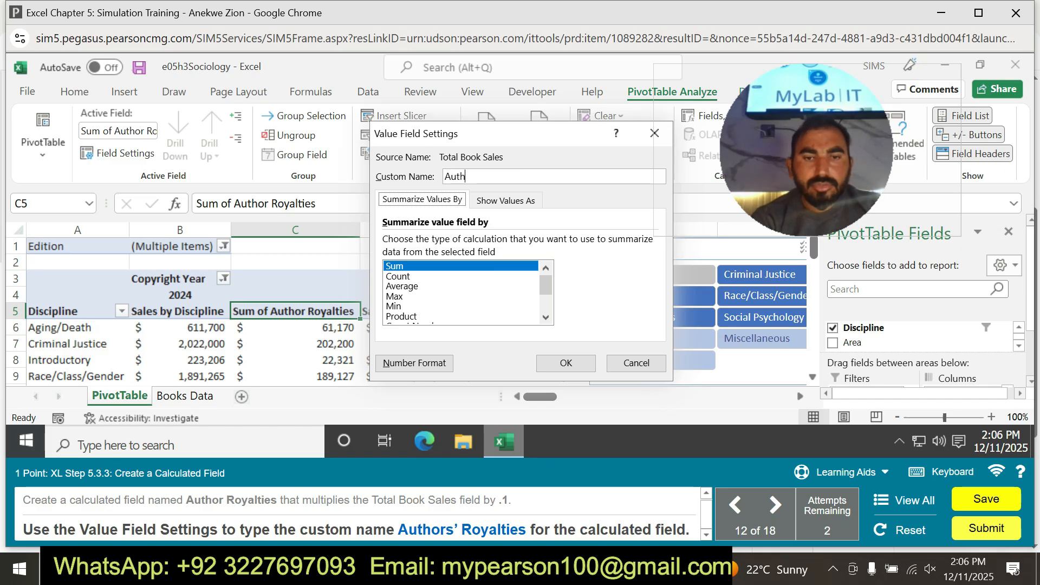
pyautogui.write("ors' Roy")
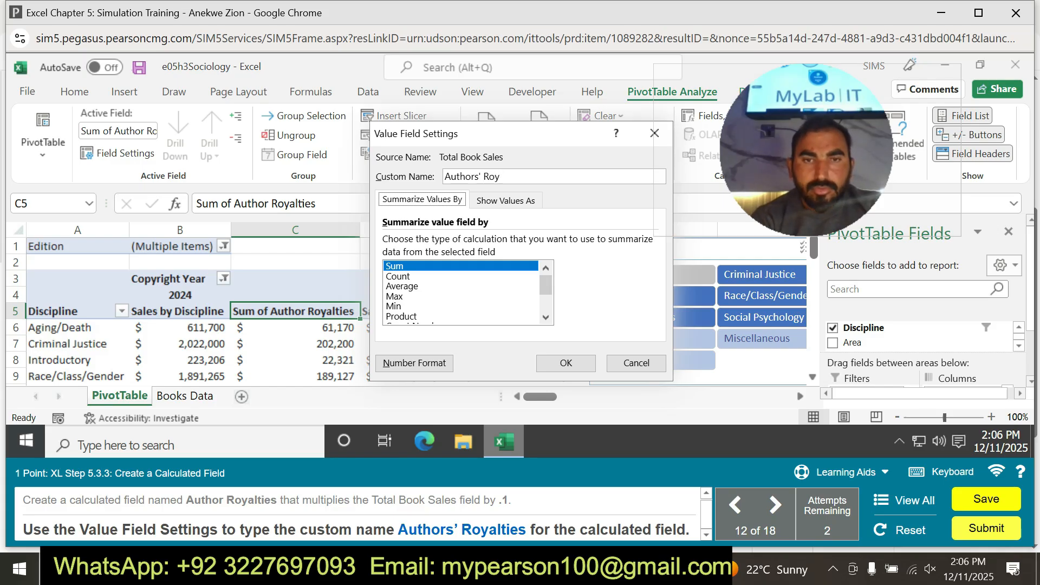
pyautogui.write('alties')
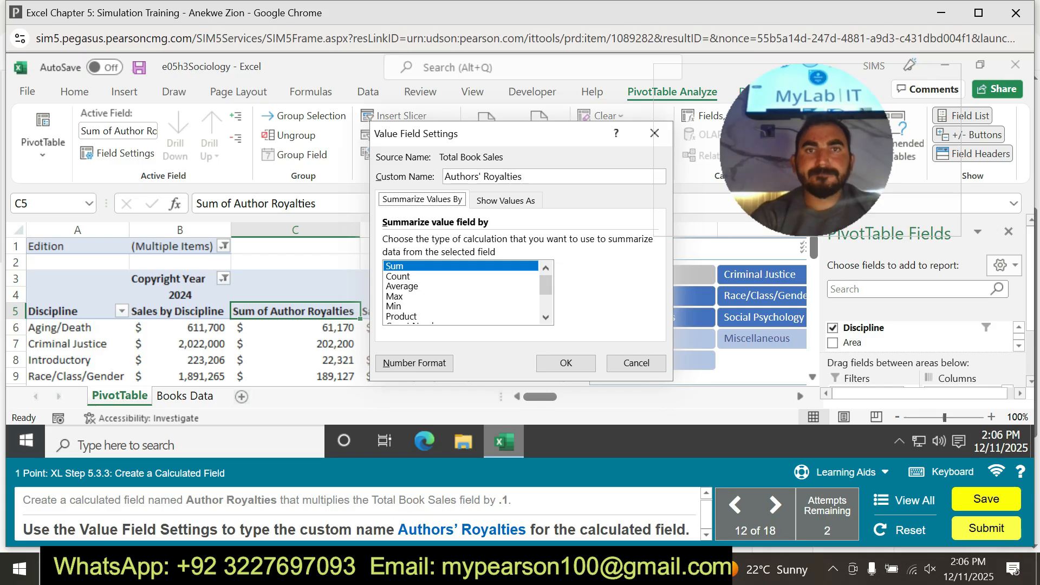
pyautogui.press('Return')
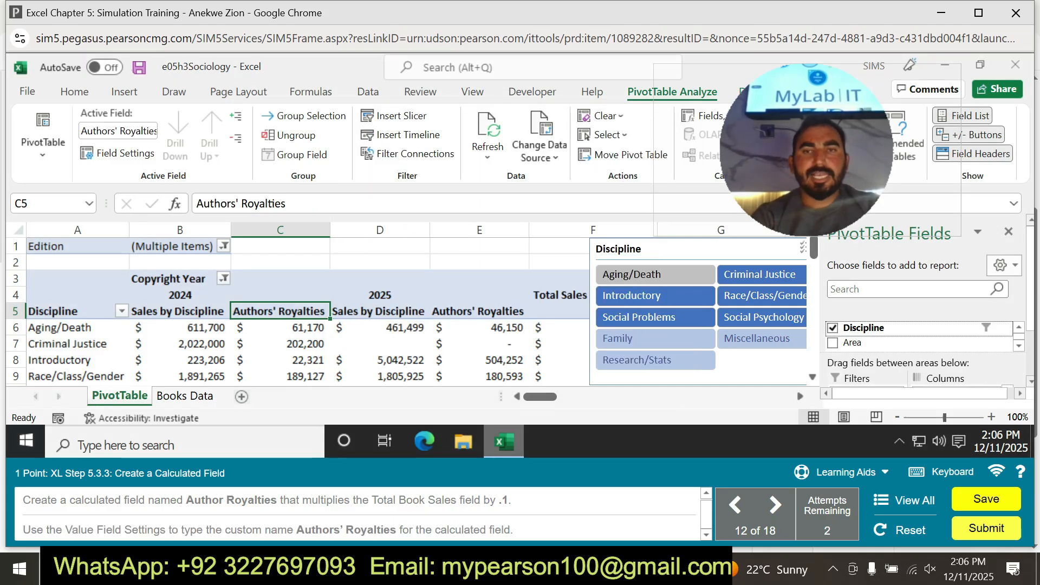
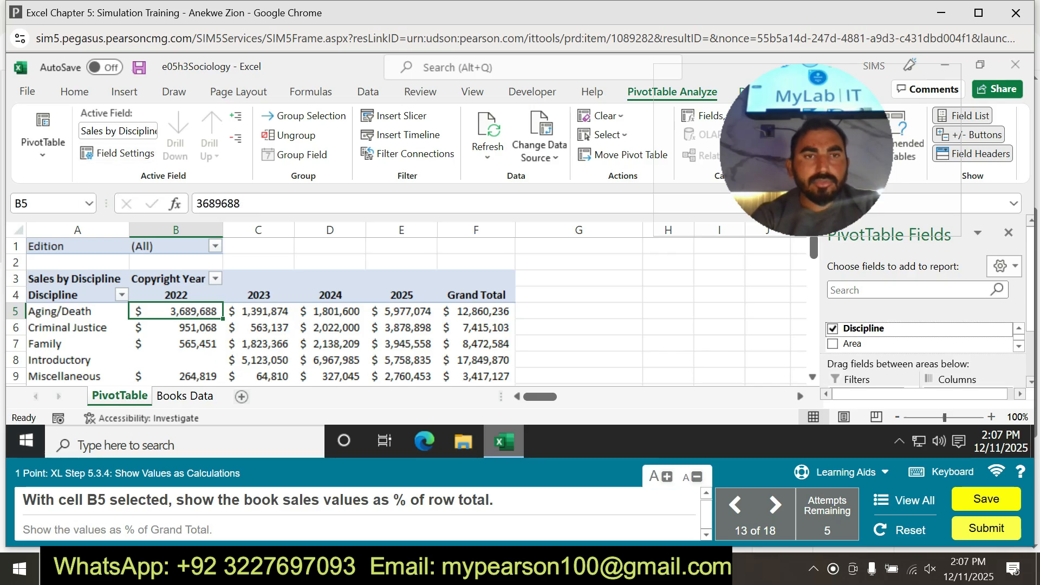
# Try to apply the percent number style to the book sales value in cell B5.
pyautogui.click(74, 91)
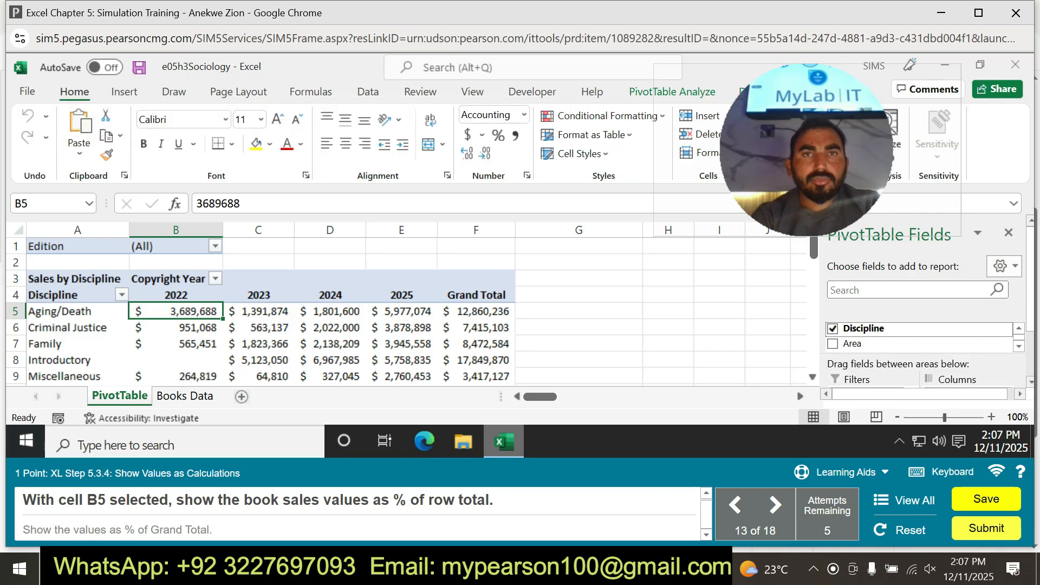
pyautogui.click(499, 135)
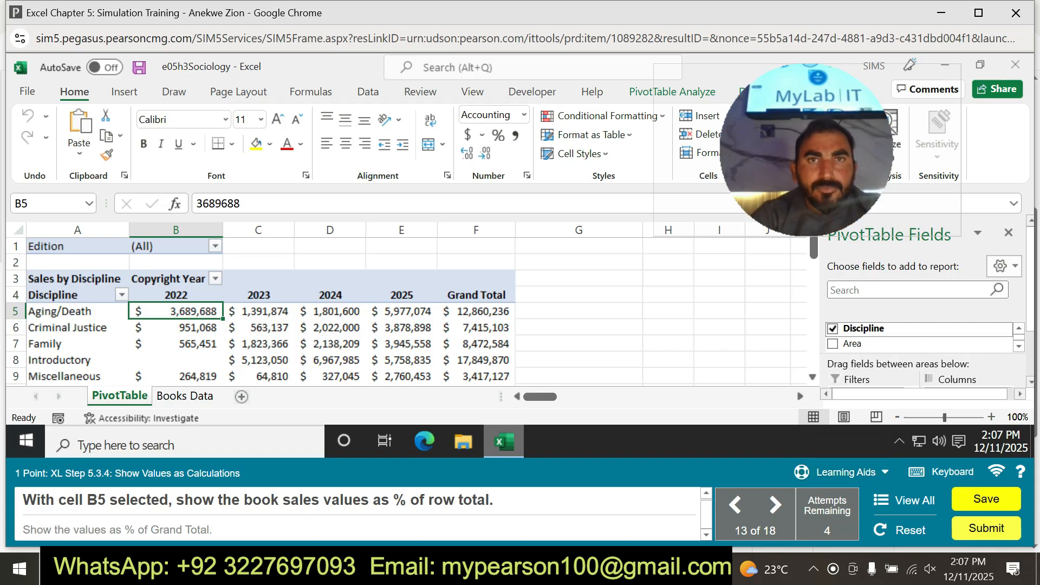
# Practice showing the book sales values as % of Row Total with the guided practice hints.
pyautogui.click(840, 472)
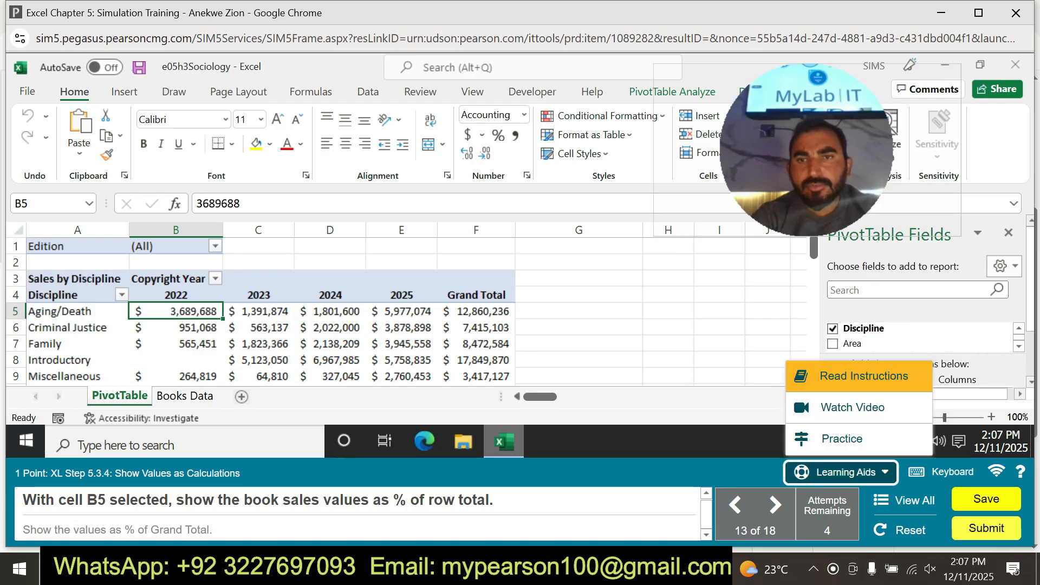
pyautogui.click(841, 439)
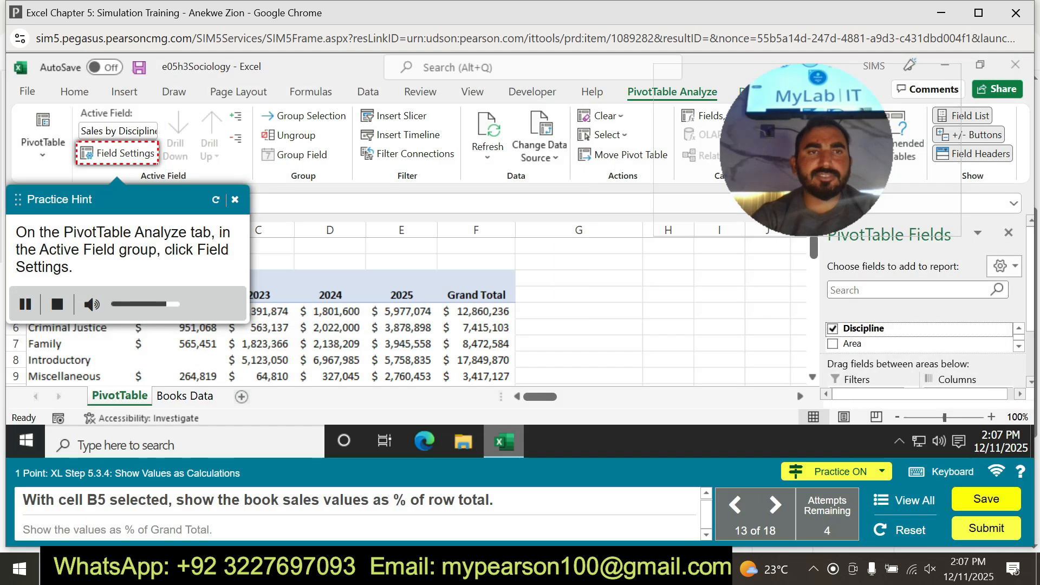
pyautogui.click(118, 154)
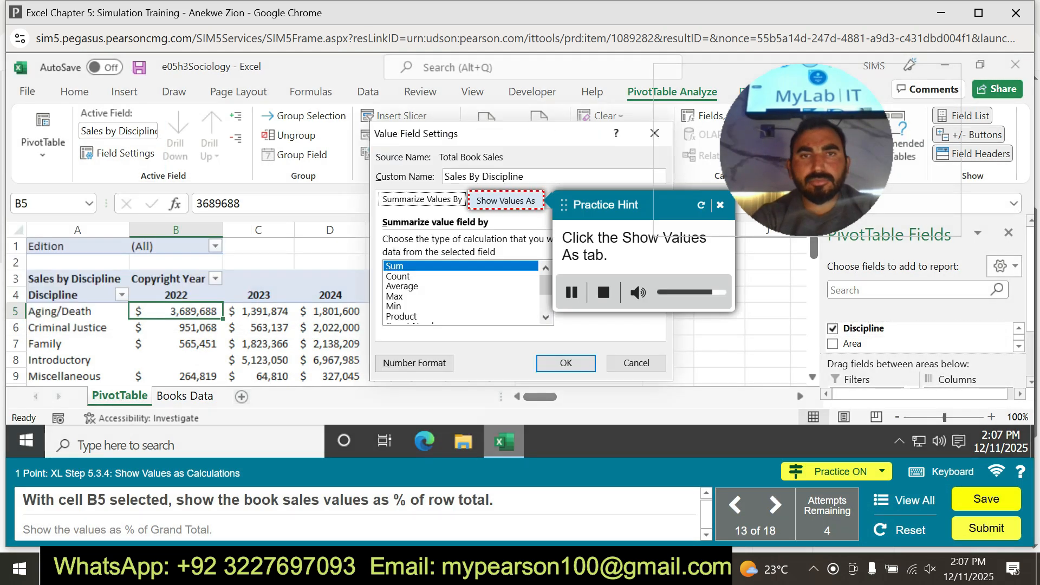
pyautogui.click(505, 200)
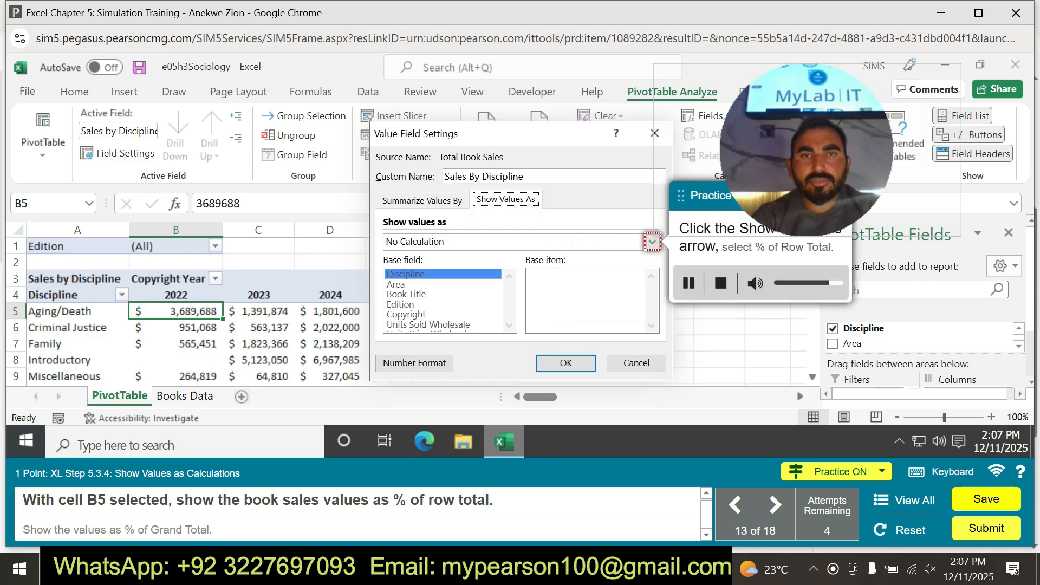
pyautogui.click(652, 242)
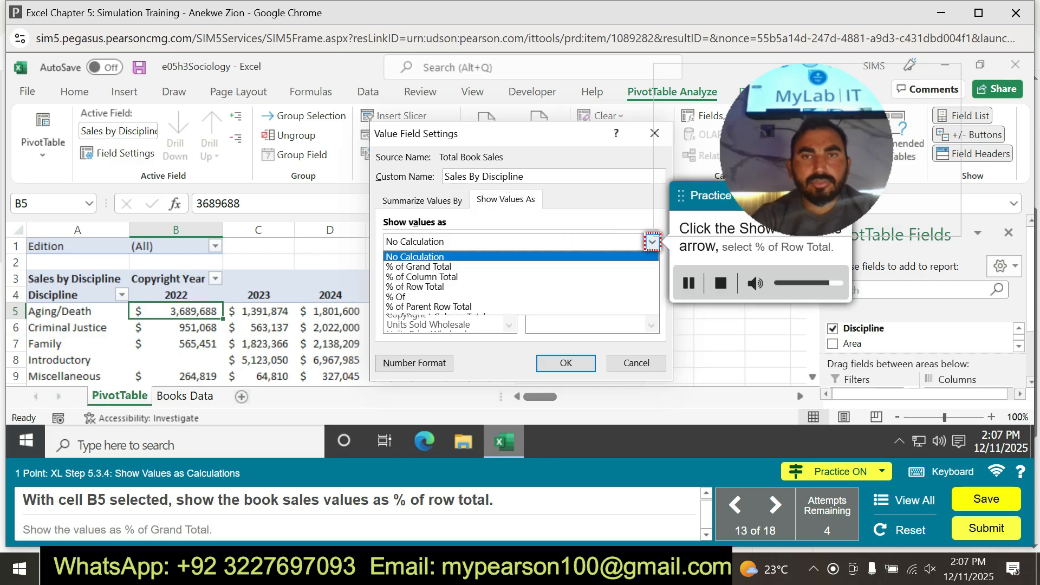
pyautogui.click(414, 286)
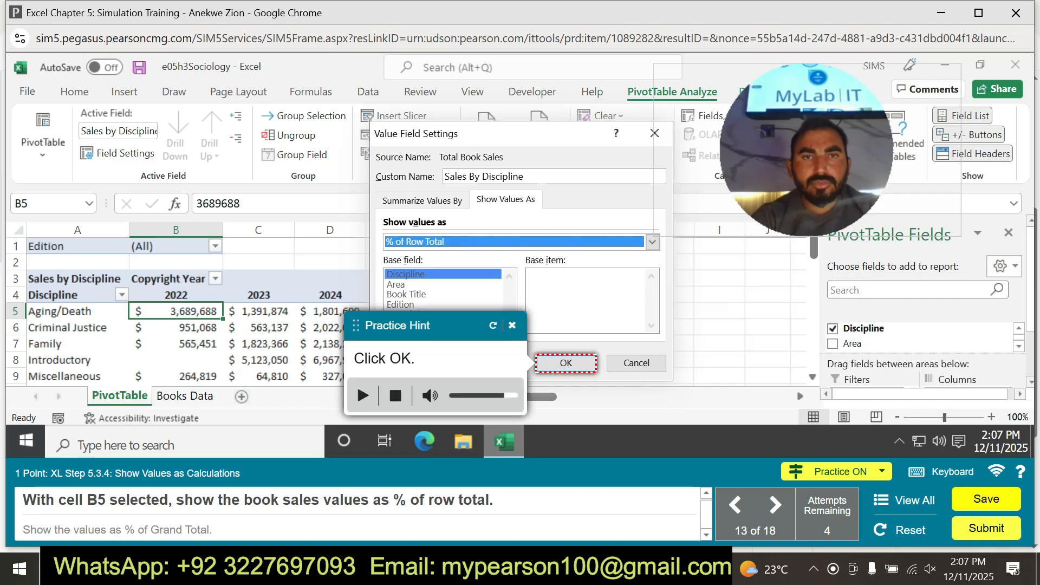
pyautogui.click(566, 363)
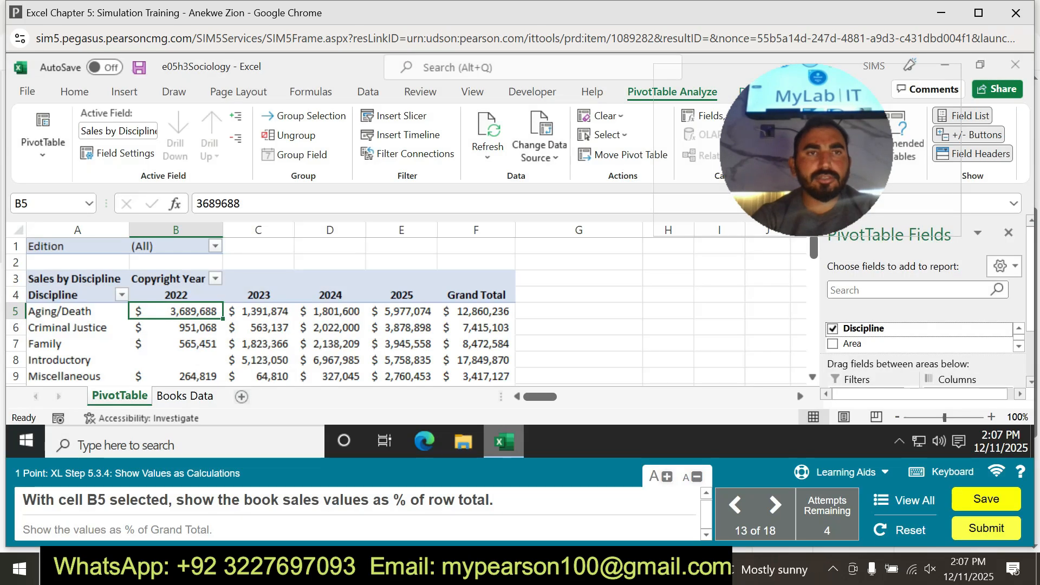
# Show the Sales by Discipline values as % of Row Total in the value field settings for B5.
pyautogui.click(118, 153)
pyautogui.click(505, 200)
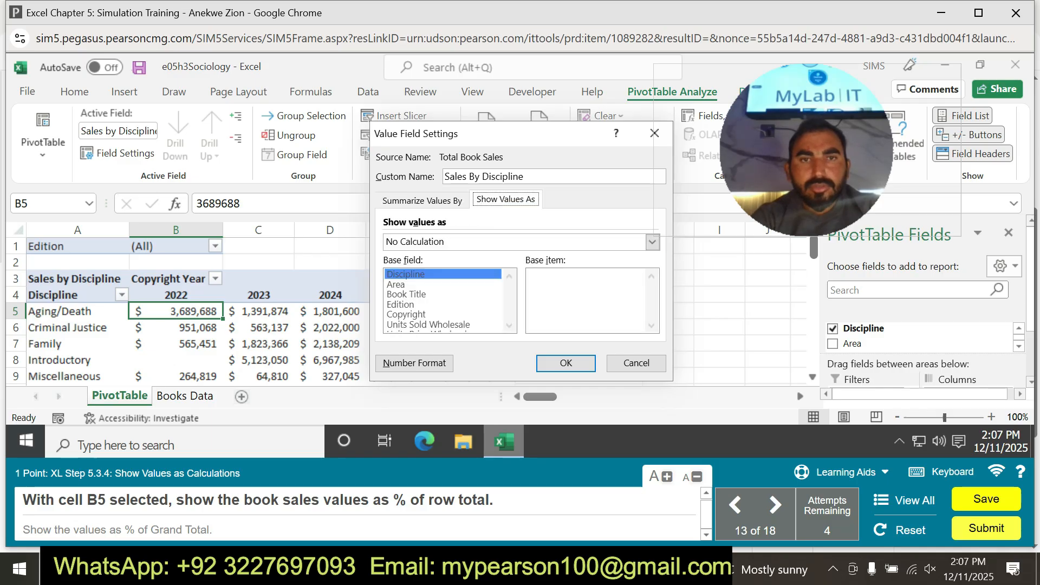
pyautogui.click(652, 242)
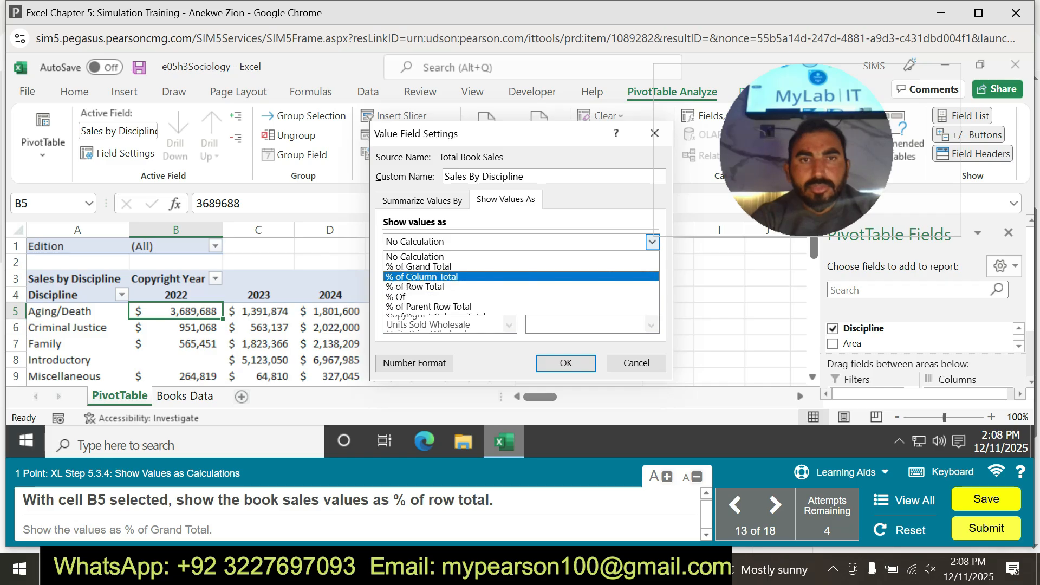
pyautogui.click(520, 286)
pyautogui.click(566, 363)
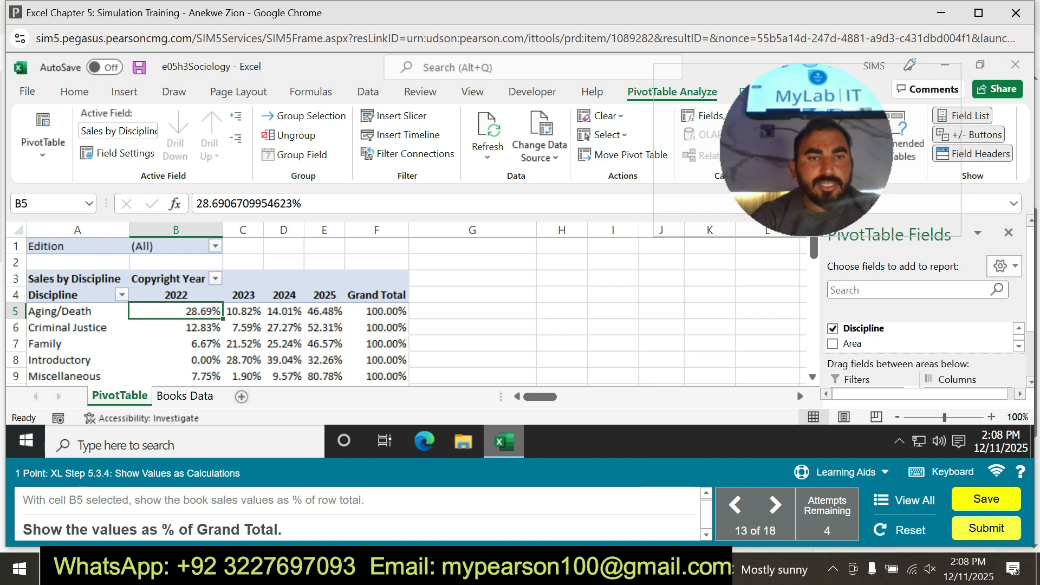
# Change the Sales by Discipline value field to show its values as % of Grand Total.
pyautogui.click(116, 152)
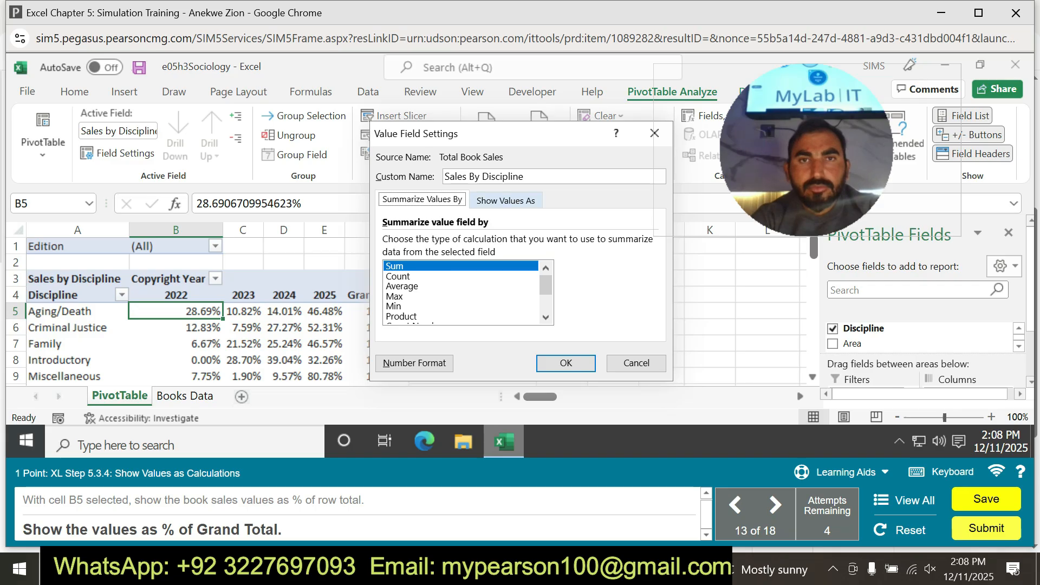
pyautogui.click(505, 200)
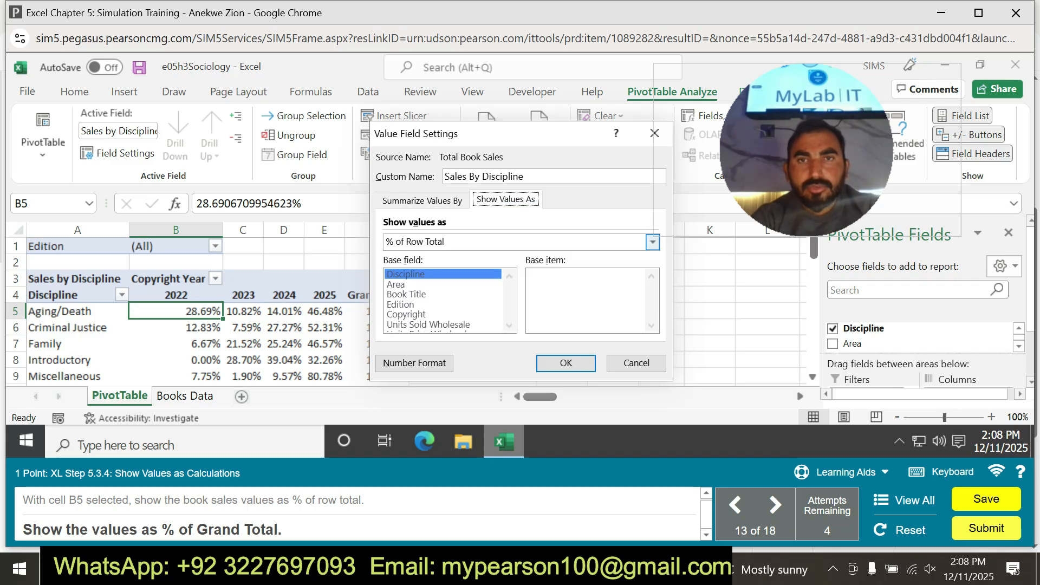
pyautogui.click(652, 242)
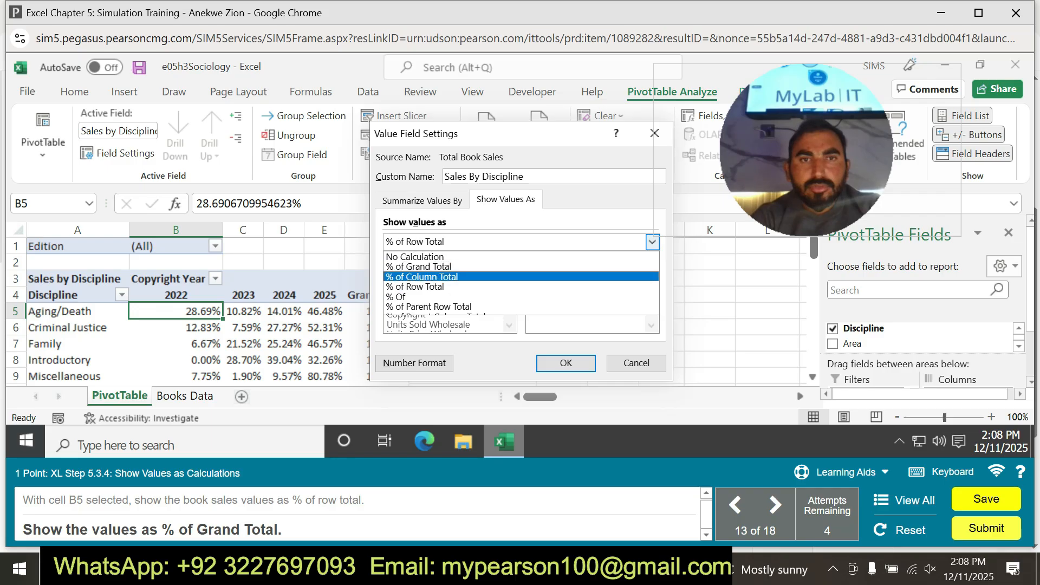
pyautogui.click(419, 267)
pyautogui.click(565, 364)
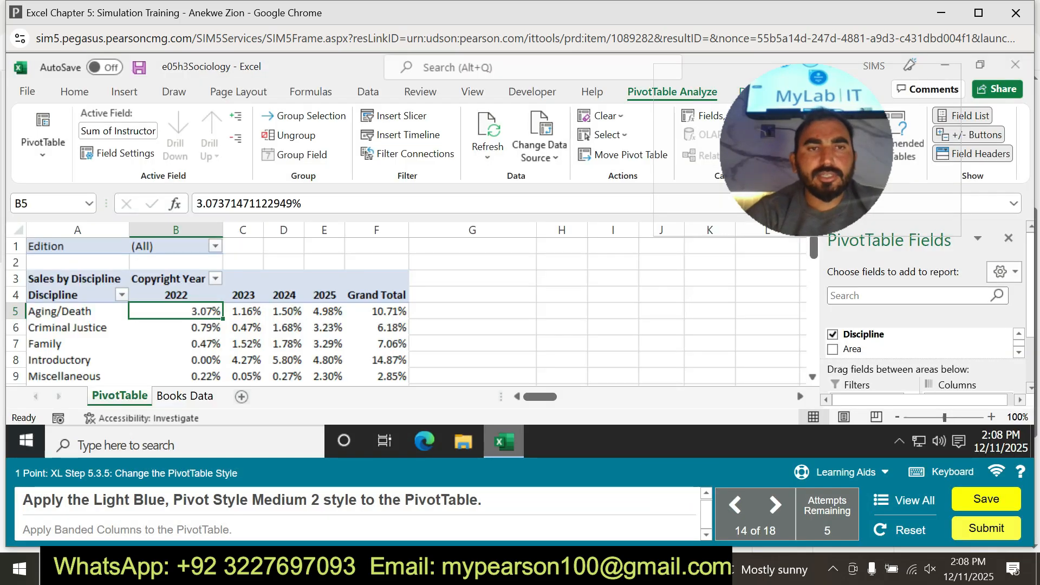
# Apply the Light Blue, Pivot Style Medium 2 style to the PivotTable.
pyautogui.click(243, 294)
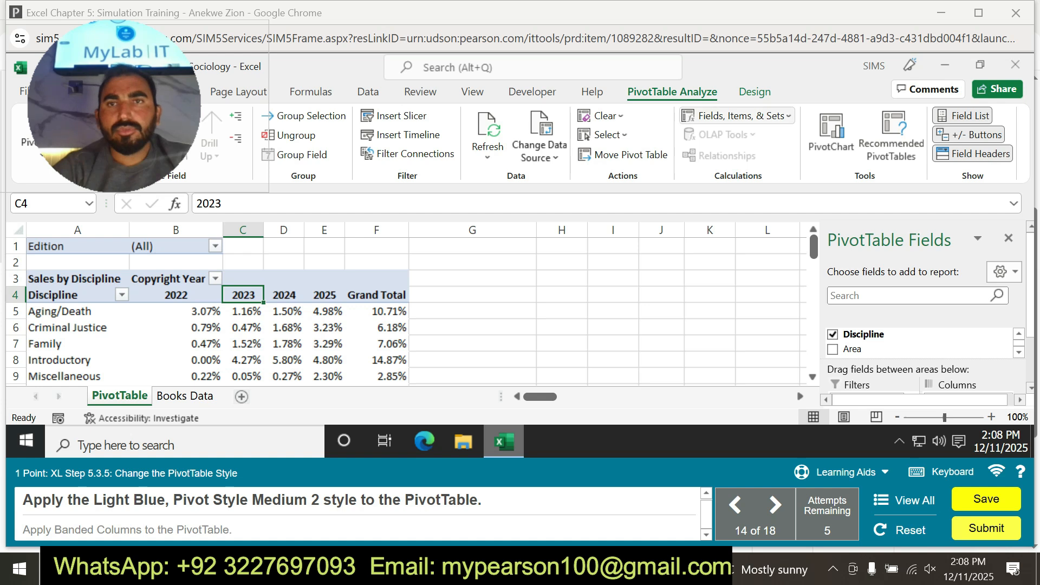
pyautogui.click(754, 93)
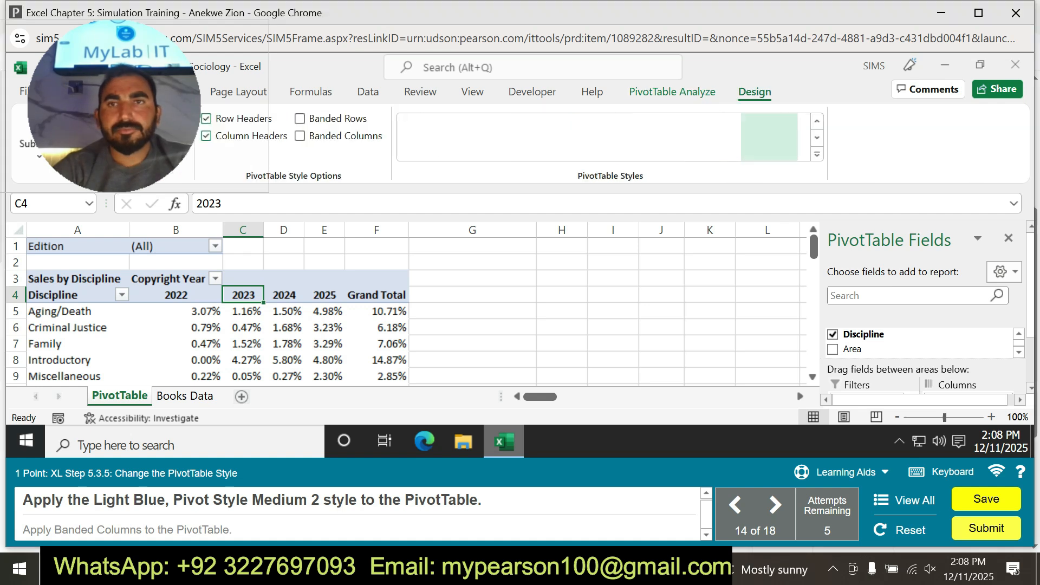
pyautogui.click(817, 154)
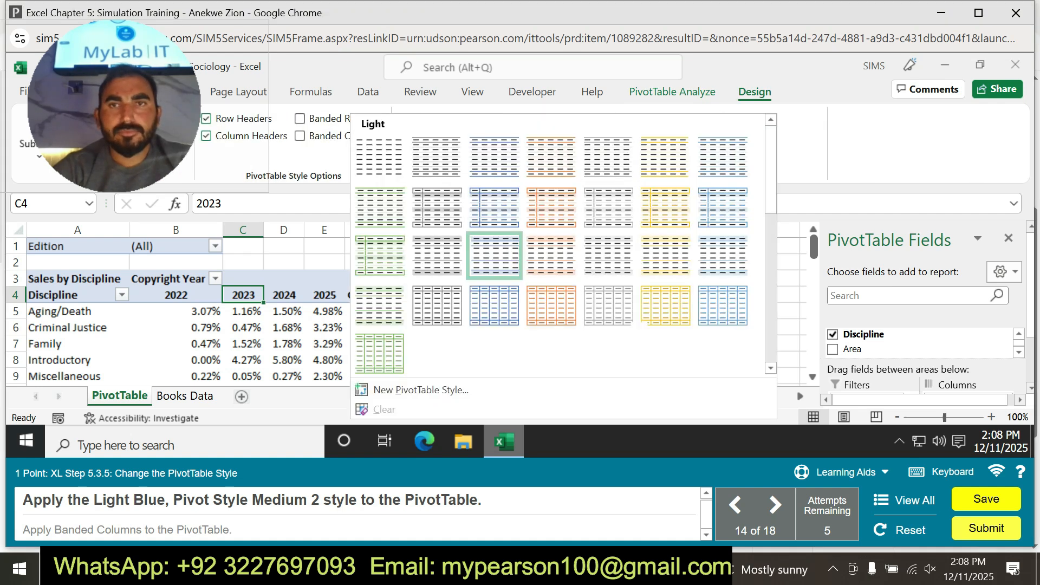
pyautogui.scroll(-3, 494, 254)
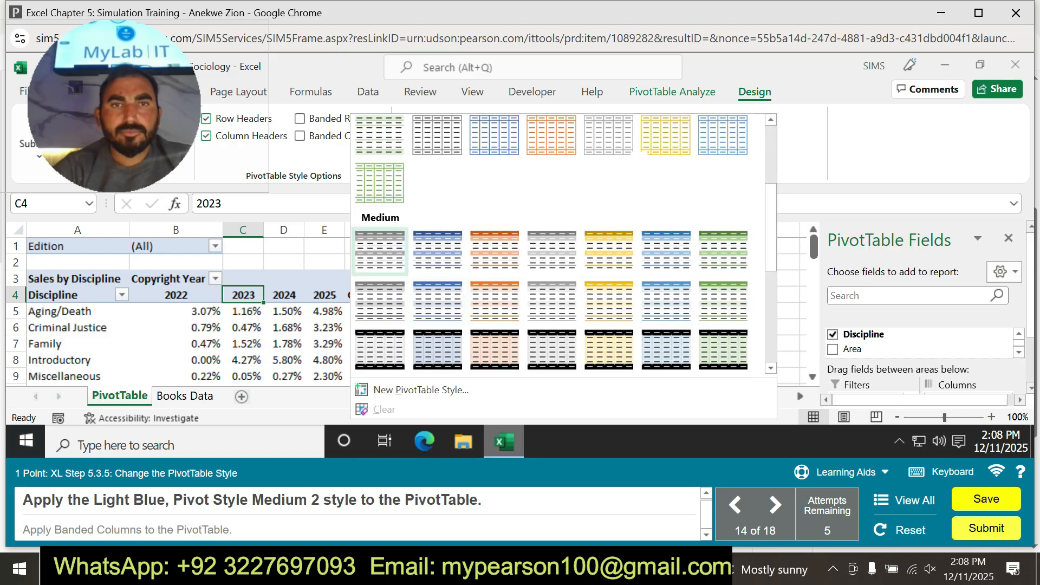
pyautogui.click(437, 250)
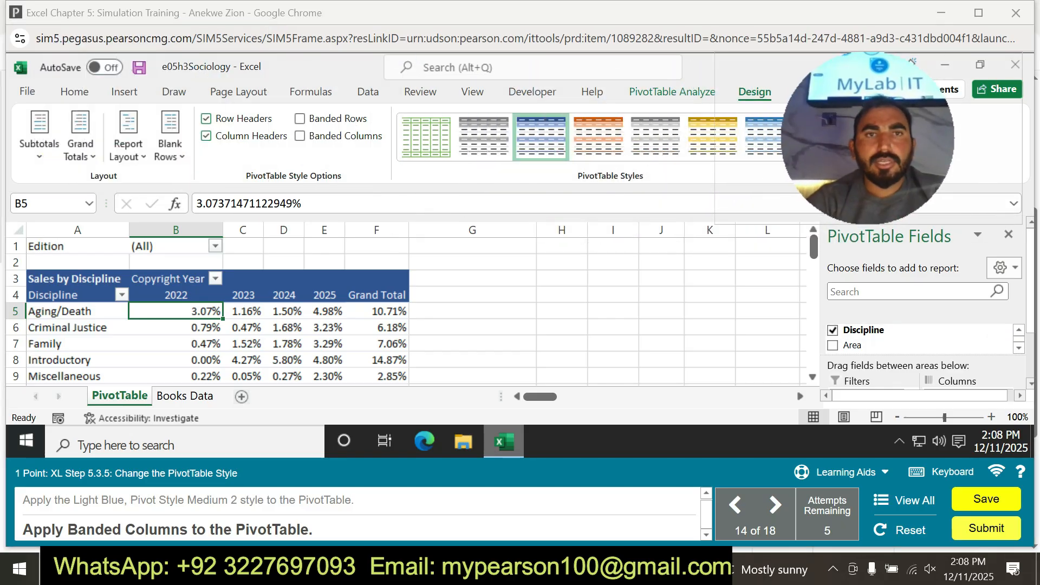
# Apply Banded Columns to the PivotTable.
pyautogui.click(300, 119)
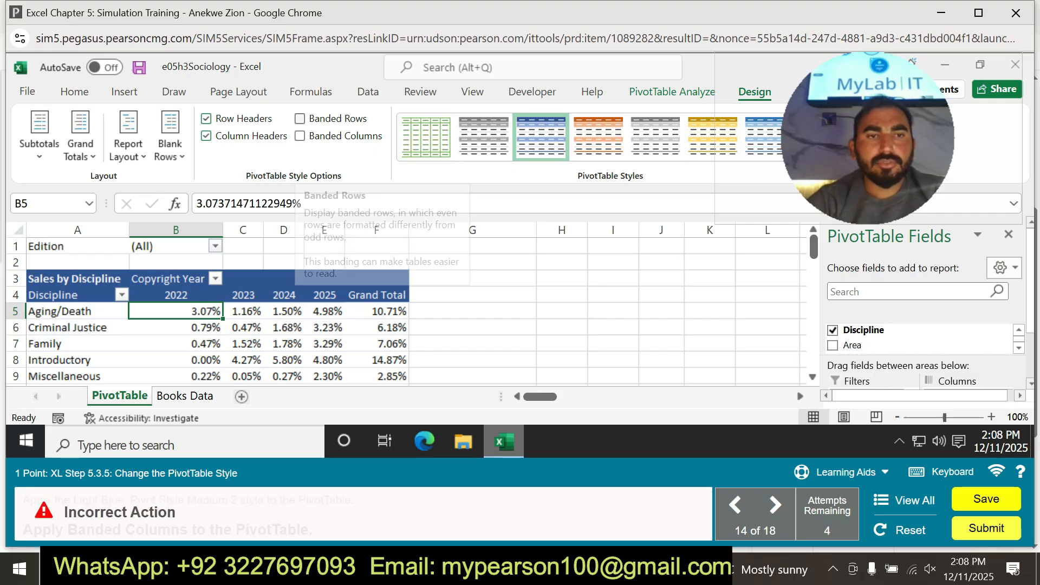
pyautogui.click(300, 119)
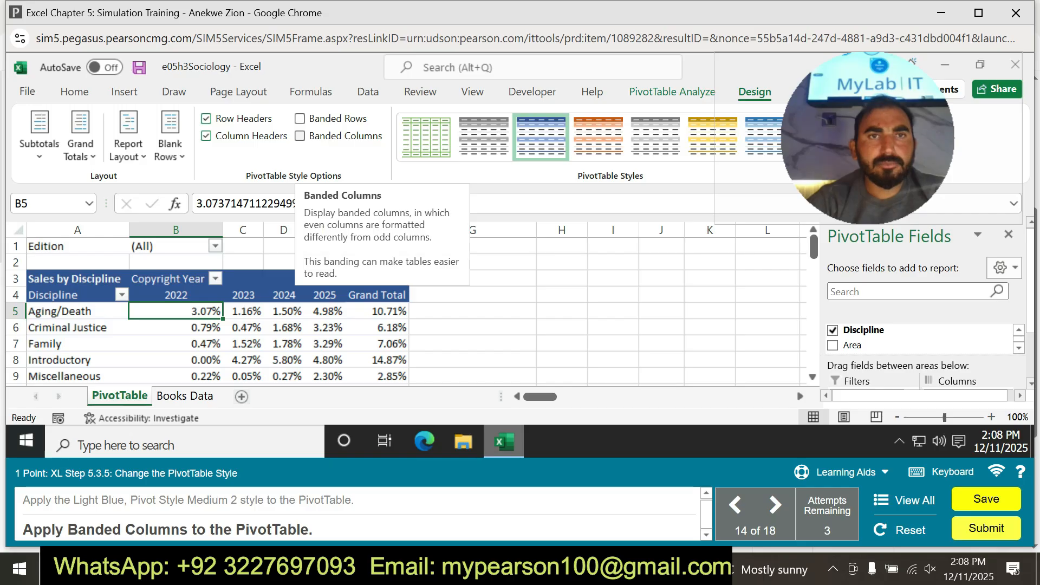
pyautogui.click(300, 136)
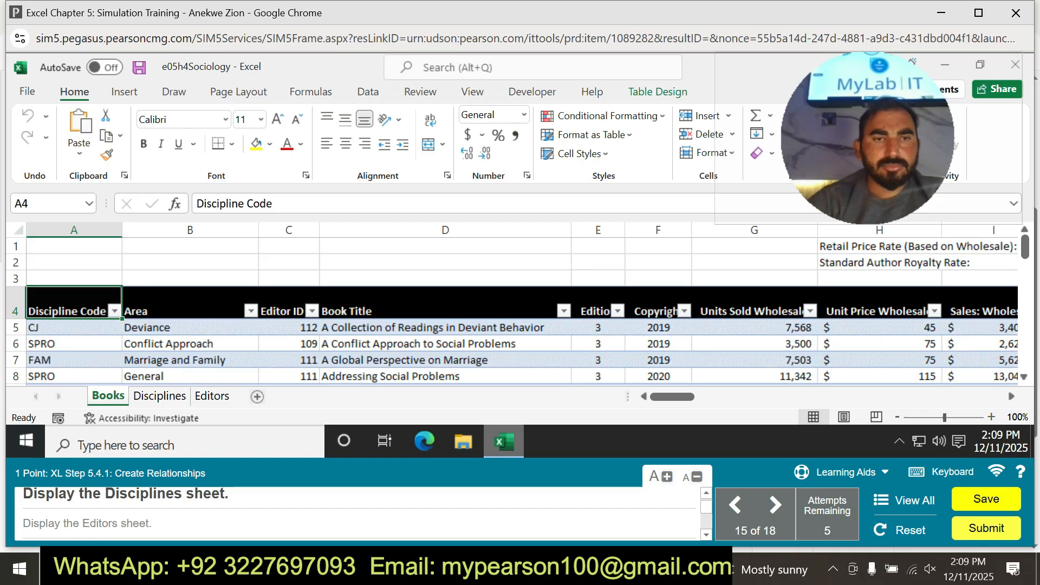
# Display the Disciplines sheet and the Editors sheet, and return to the Books sheet.
pyautogui.click(160, 395)
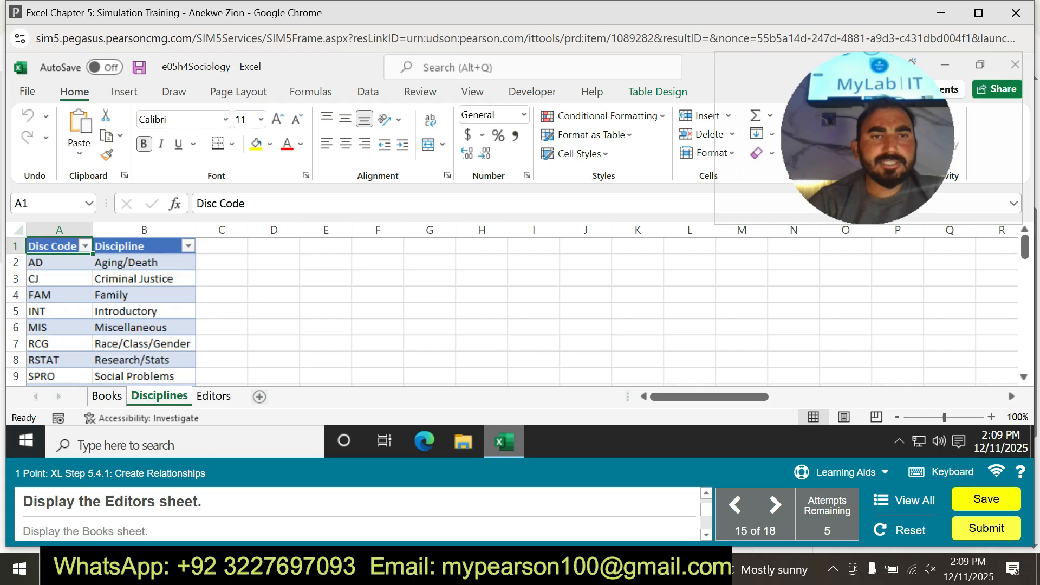
pyautogui.click(214, 396)
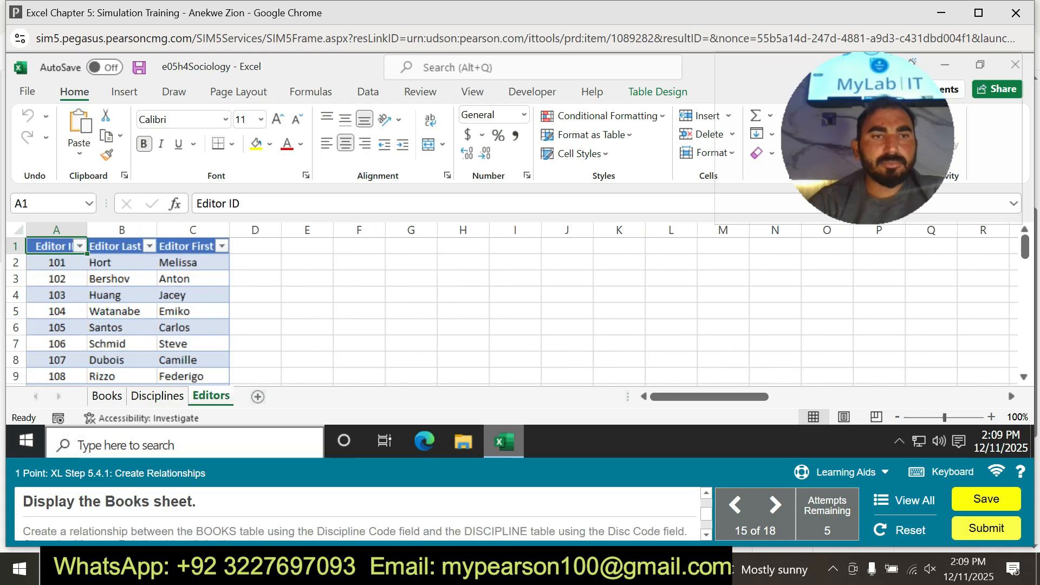
pyautogui.click(107, 396)
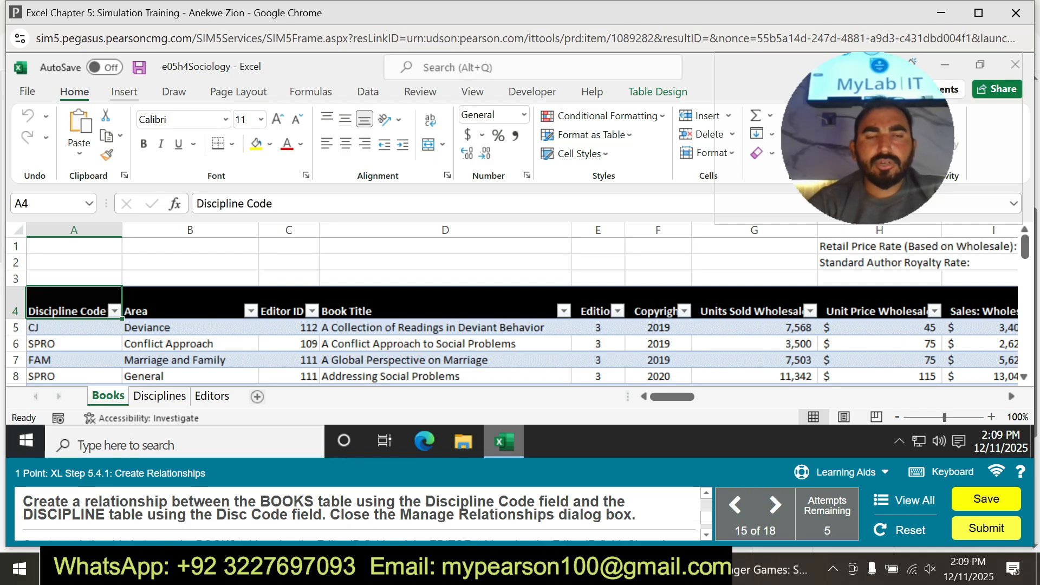
# Look for the command that creates a relationship between the BOOKS and DISCIPLINE tables.
pyautogui.click(124, 92)
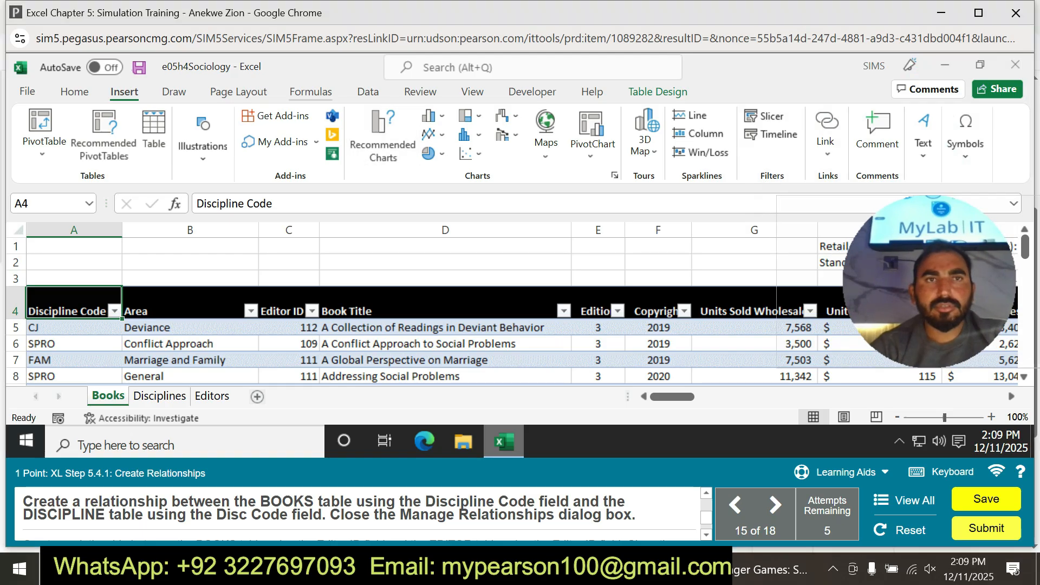
pyautogui.click(311, 92)
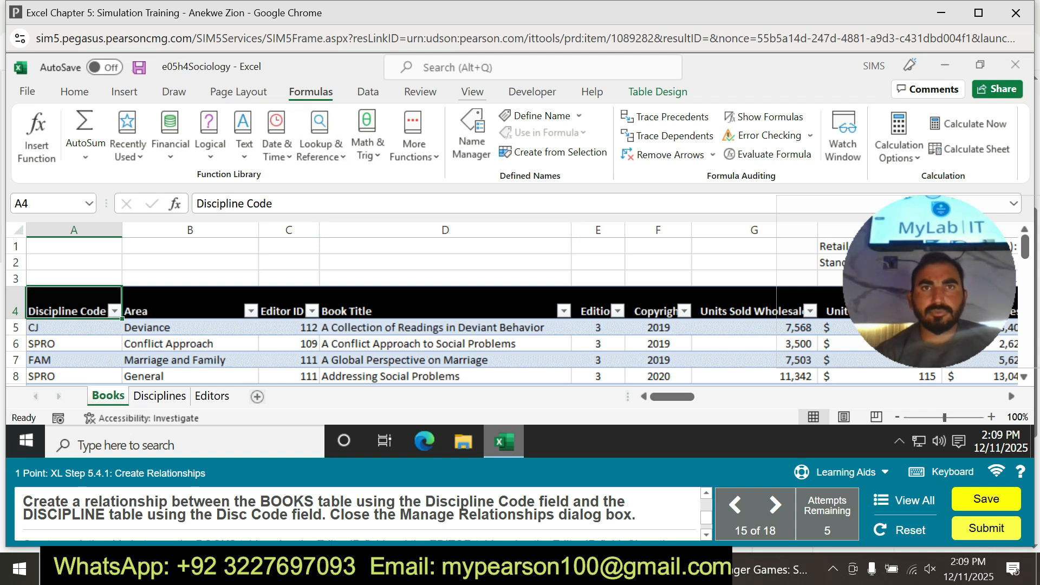
pyautogui.click(471, 91)
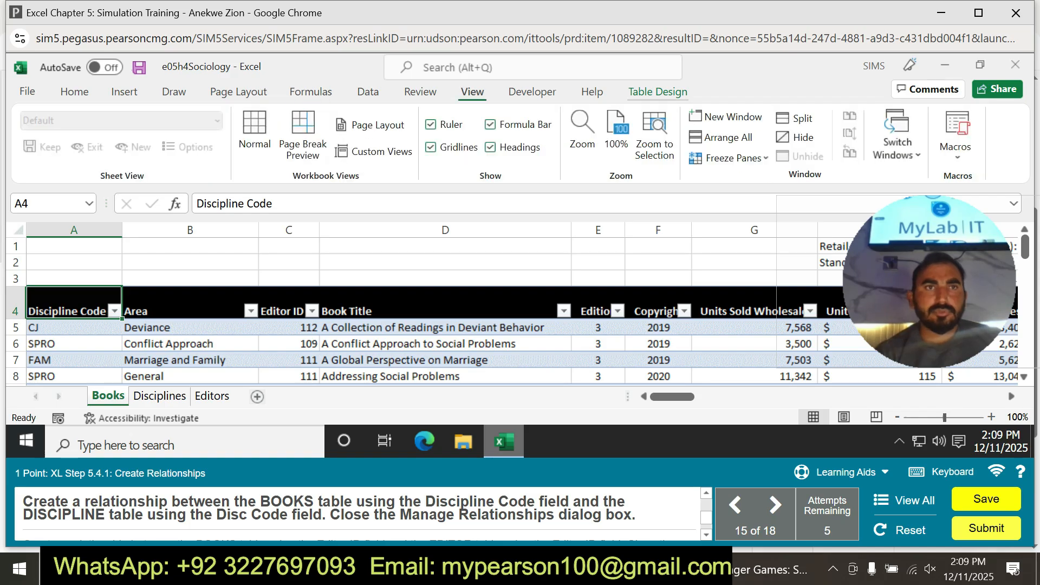
pyautogui.click(657, 91)
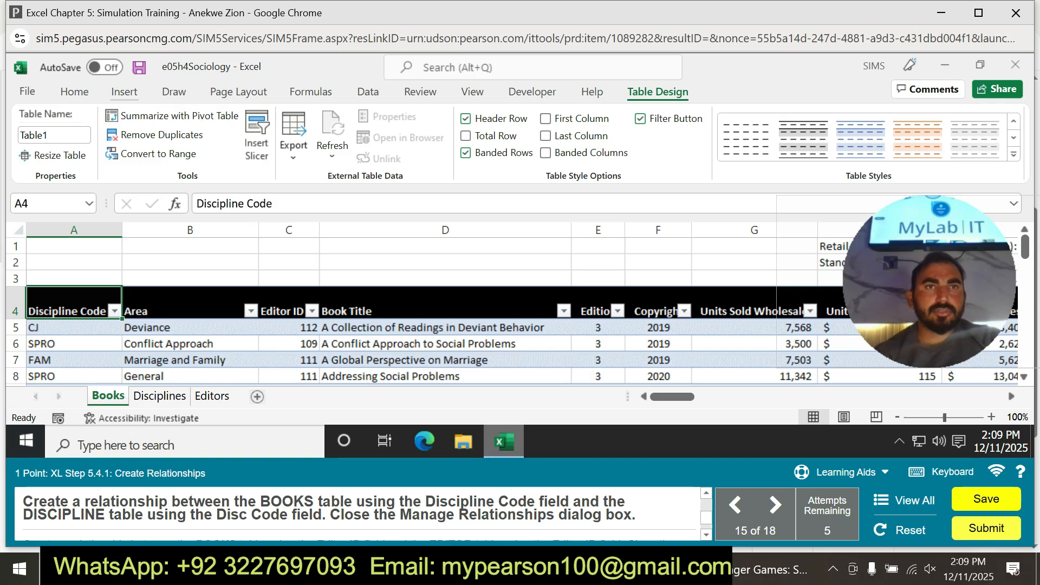
pyautogui.click(124, 92)
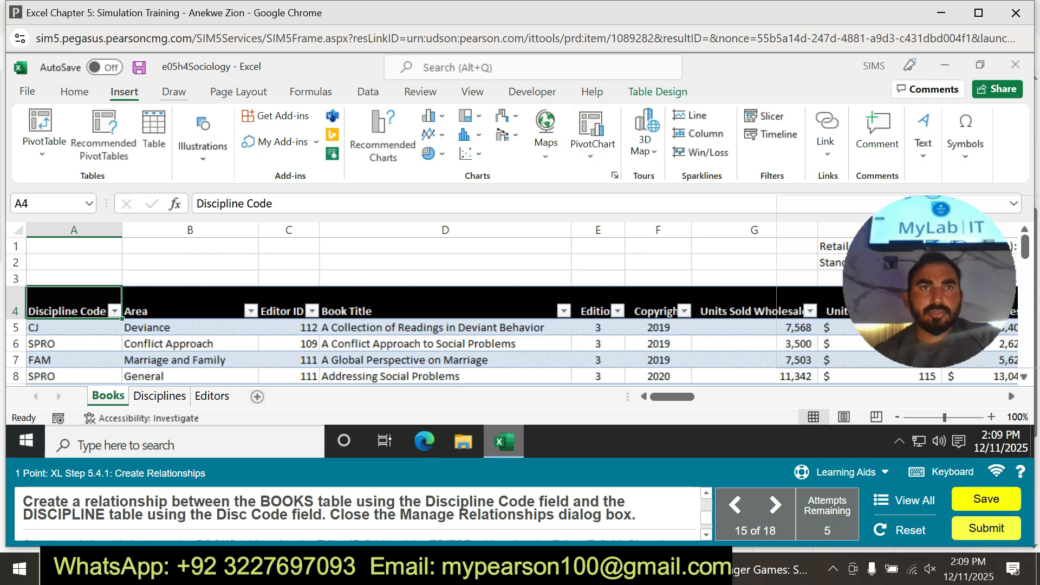
pyautogui.click(173, 92)
pyautogui.click(238, 92)
pyautogui.click(310, 92)
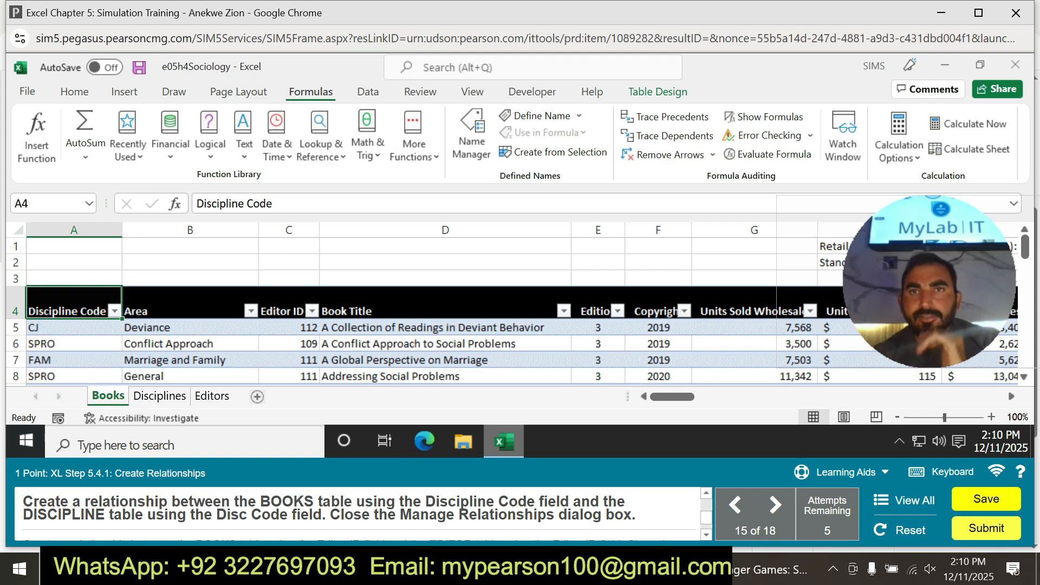
# Check the practice hints for the command that manages table relationships, and leave practice mode.
pyautogui.click(839, 472)
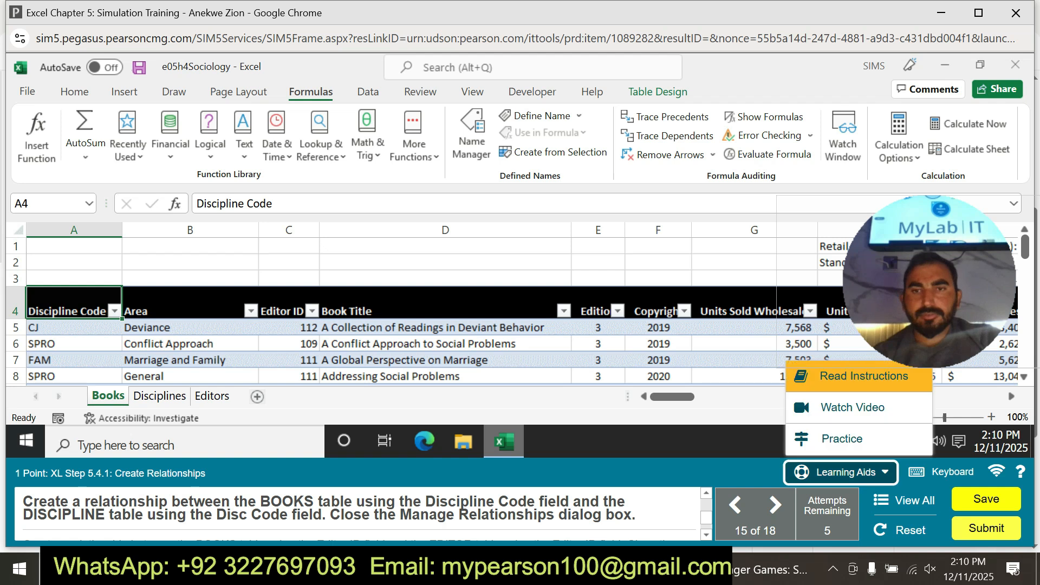
pyautogui.click(840, 437)
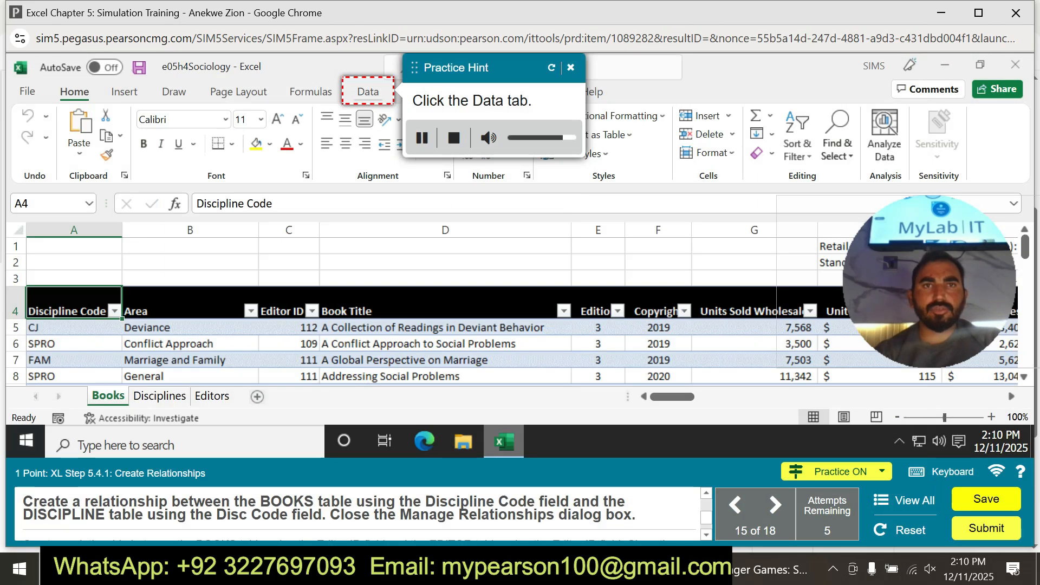
pyautogui.click(368, 92)
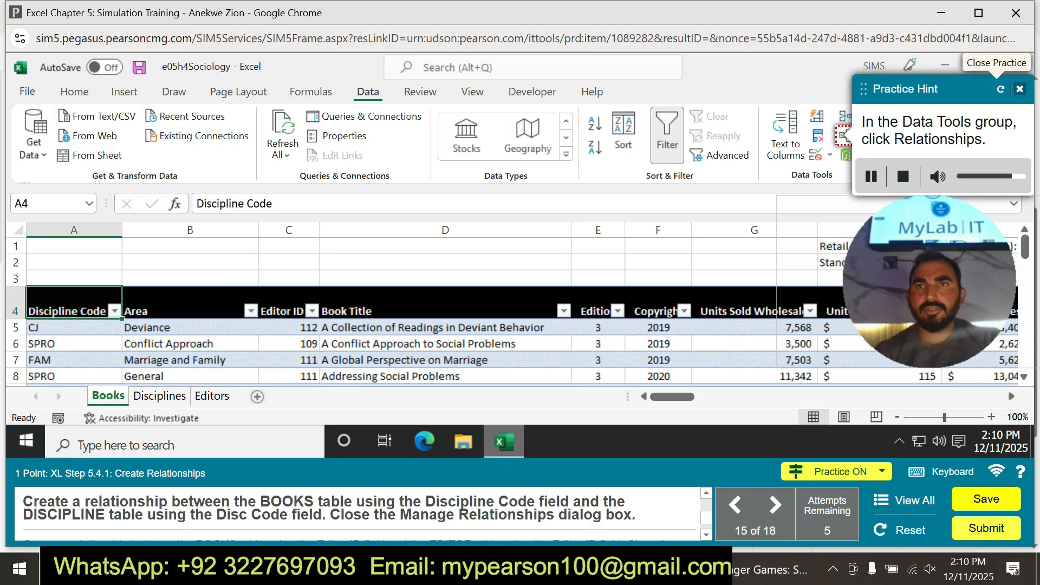
pyautogui.click(1019, 89)
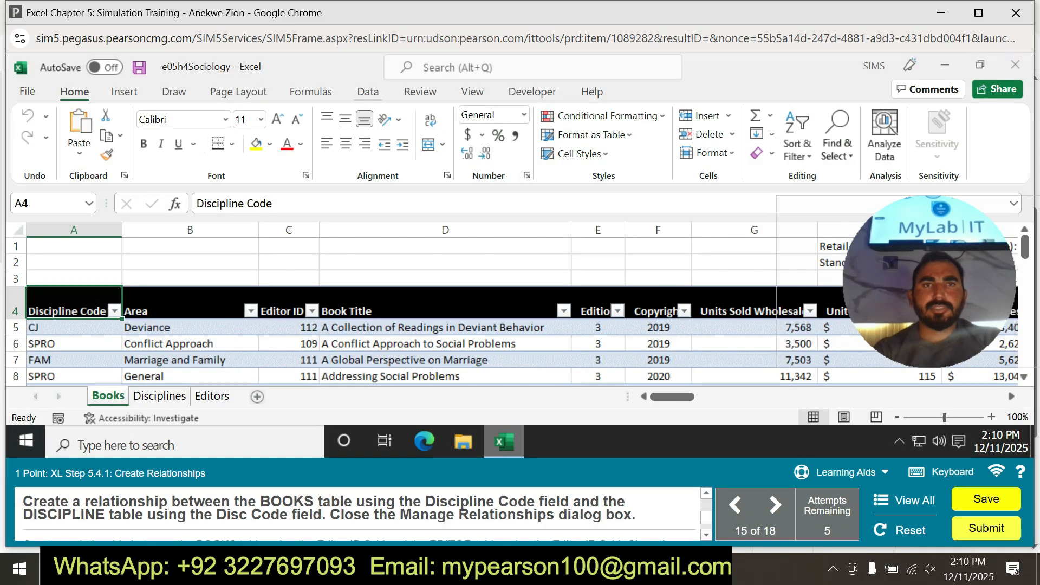
# Start a new table relationship with the BOOKS worksheet table and Discipline Code as its foreign column.
pyautogui.click(368, 92)
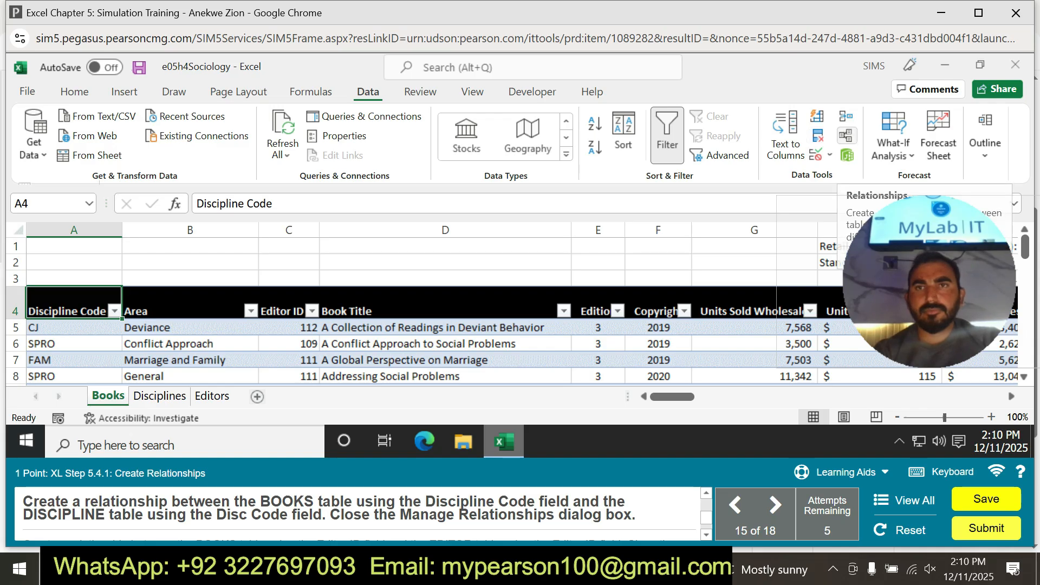
pyautogui.click(846, 116)
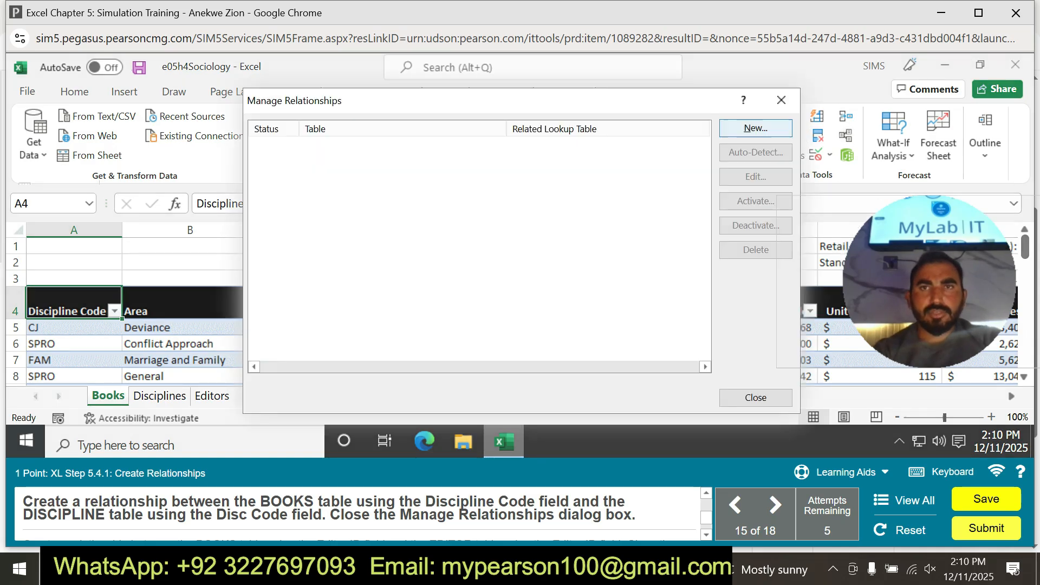
pyautogui.click(756, 128)
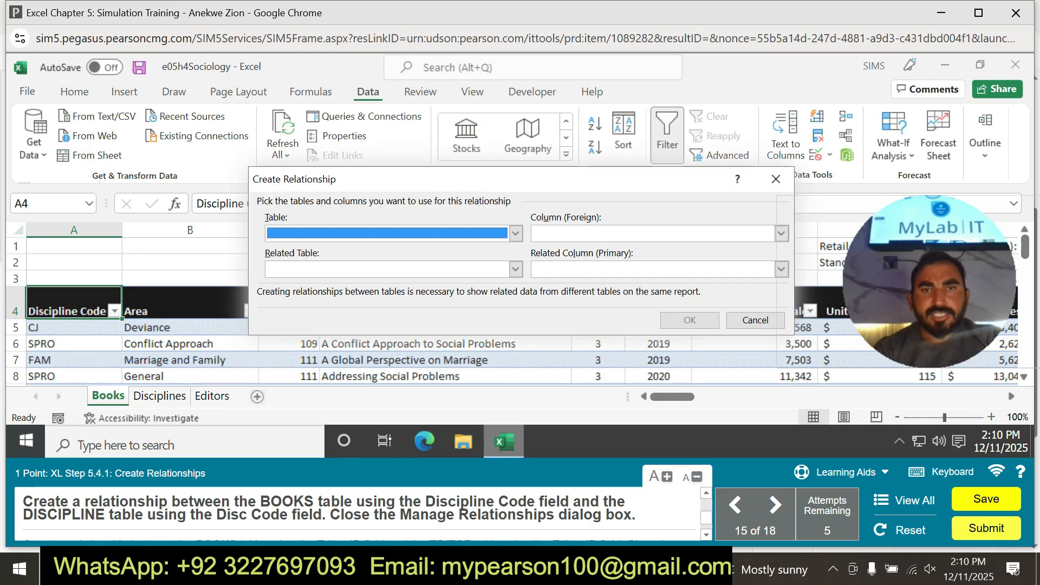
pyautogui.click(515, 233)
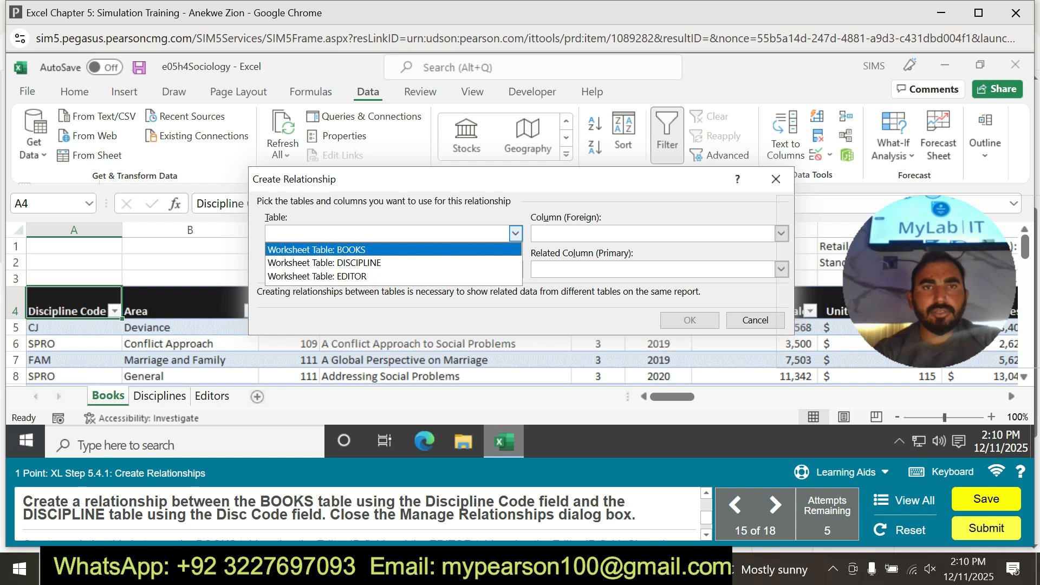
pyautogui.press('Return')
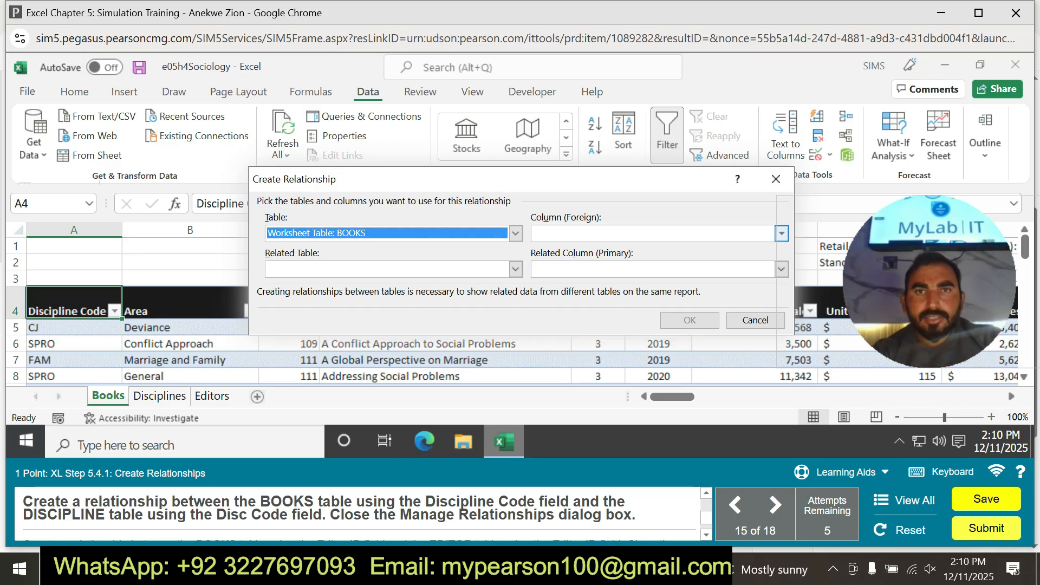
pyautogui.moveTo(623, 180); pyautogui.dragTo(426, 183)
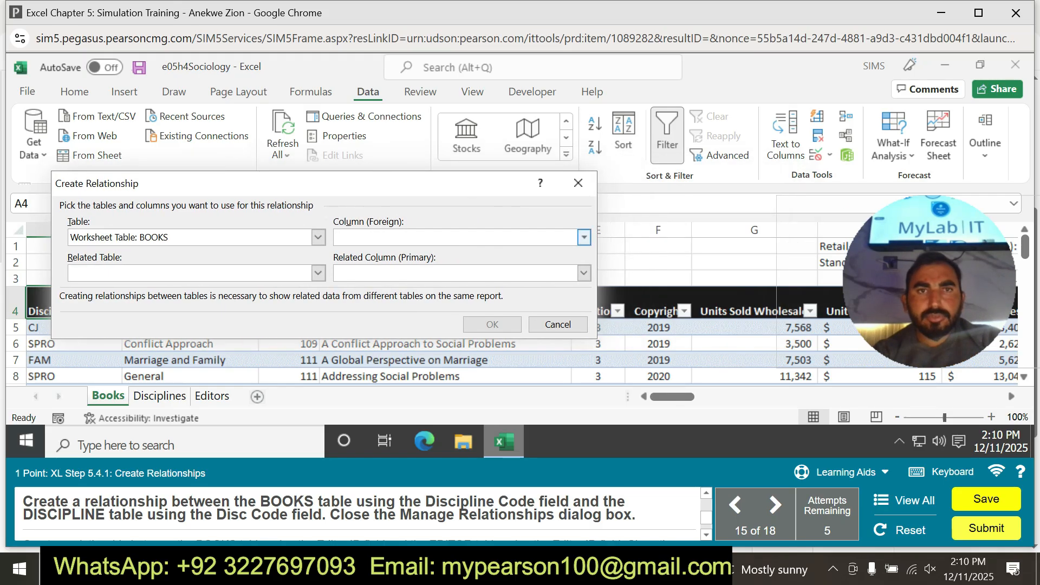
pyautogui.click(583, 237)
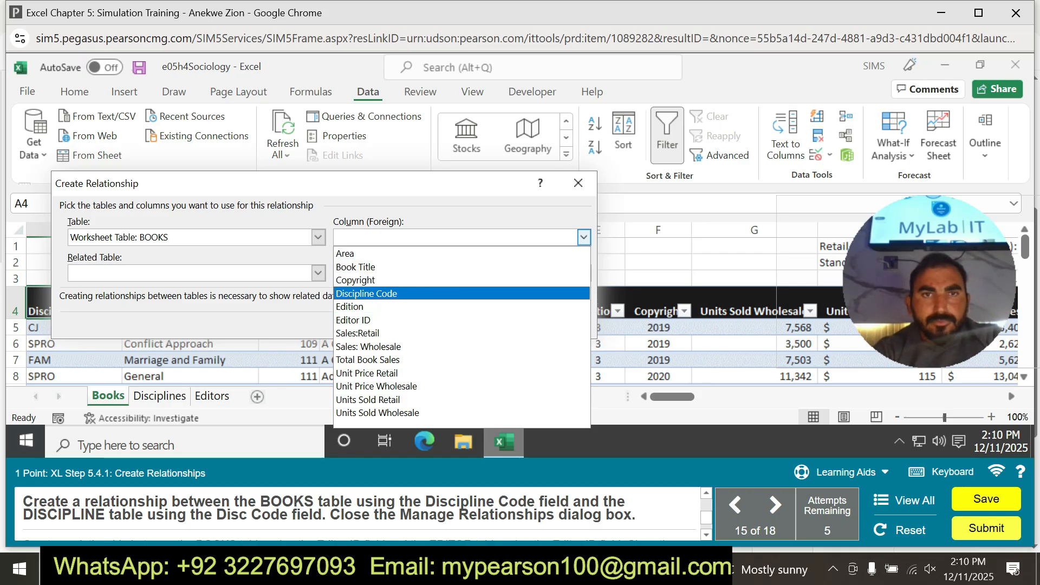
pyautogui.click(367, 294)
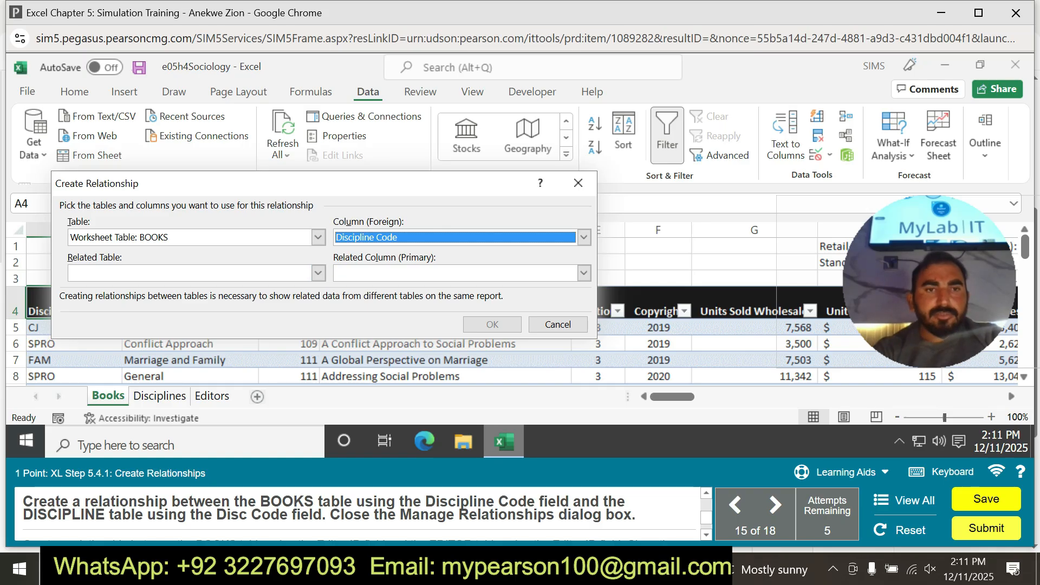
# Relate it to the DISCIPLINE table with Disc Code as the primary column, create the relationship and close Manage Relationships.
pyautogui.click(318, 272)
pyautogui.click(196, 302)
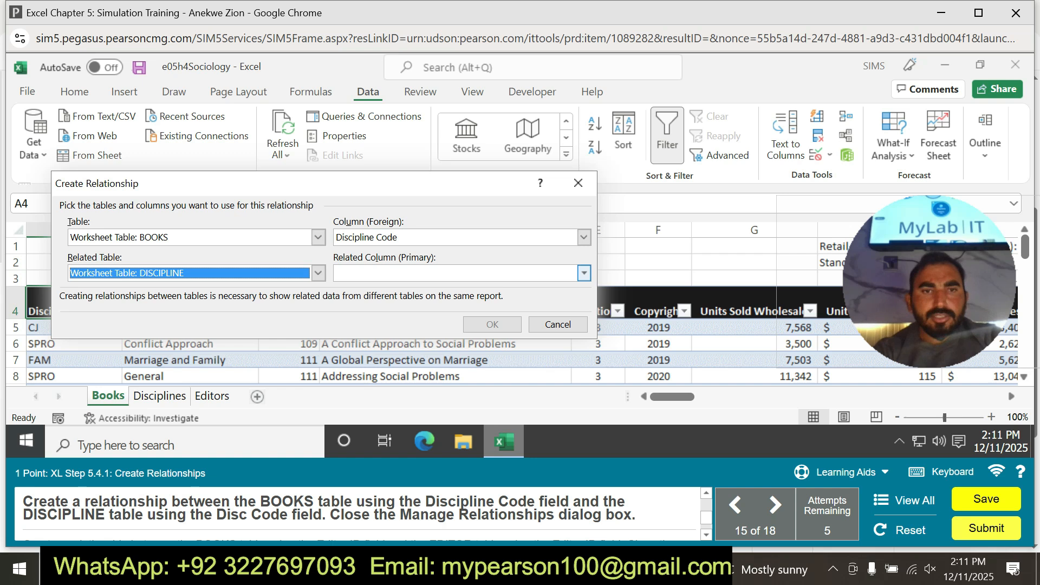
pyautogui.click(583, 272)
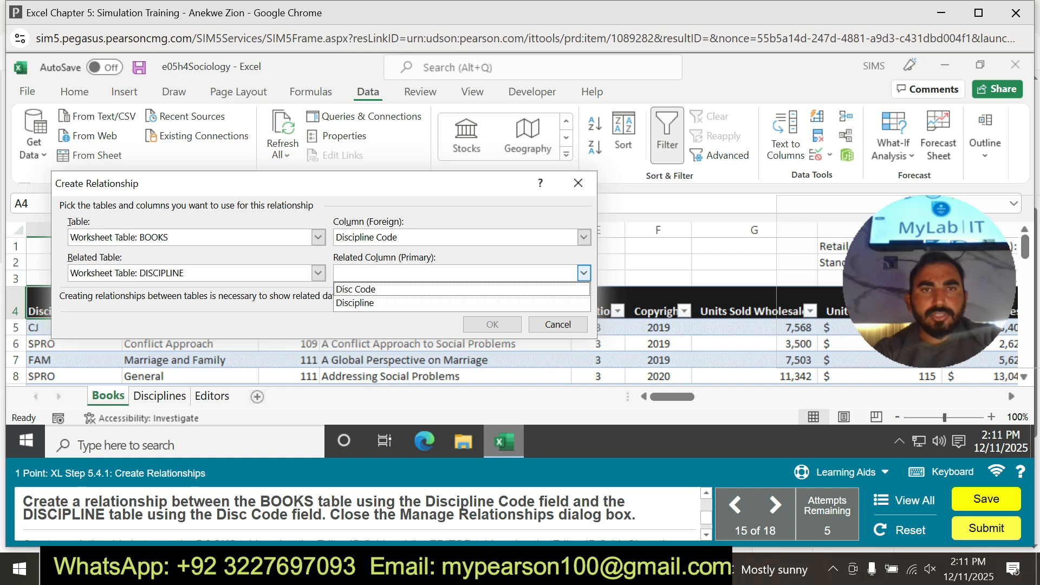
pyautogui.click(355, 289)
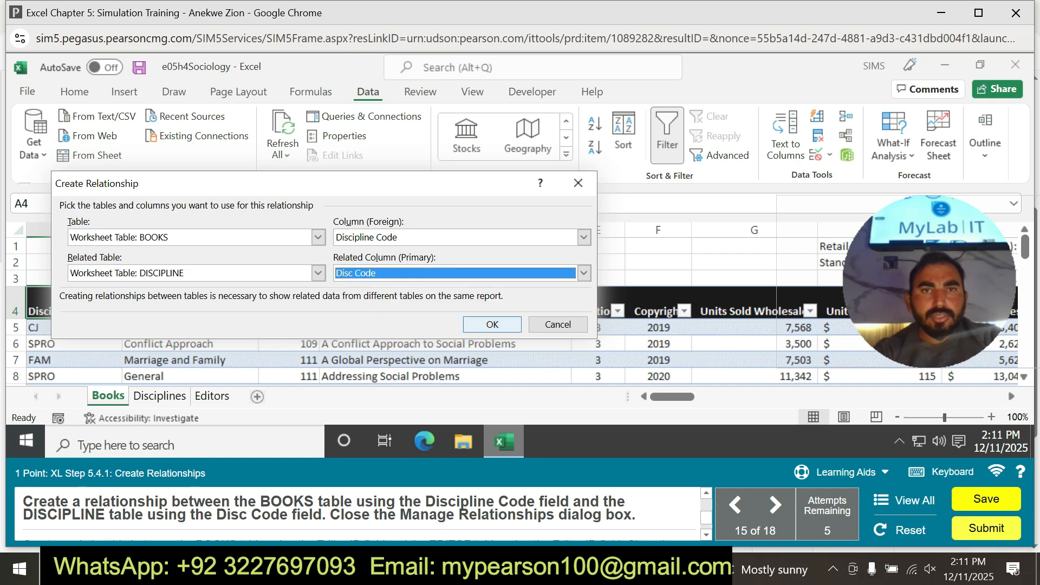
pyautogui.click(492, 324)
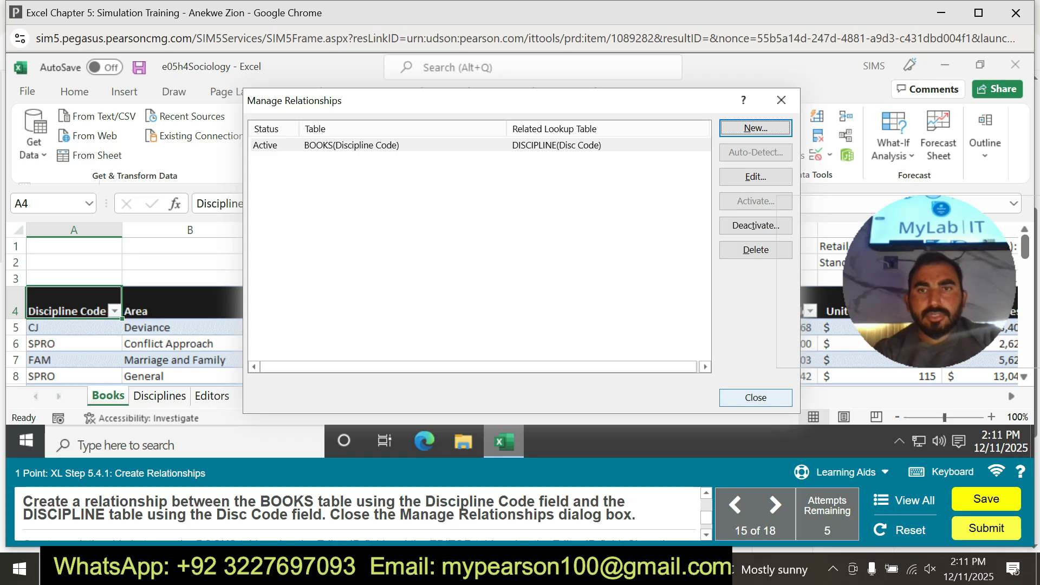
pyautogui.click(756, 398)
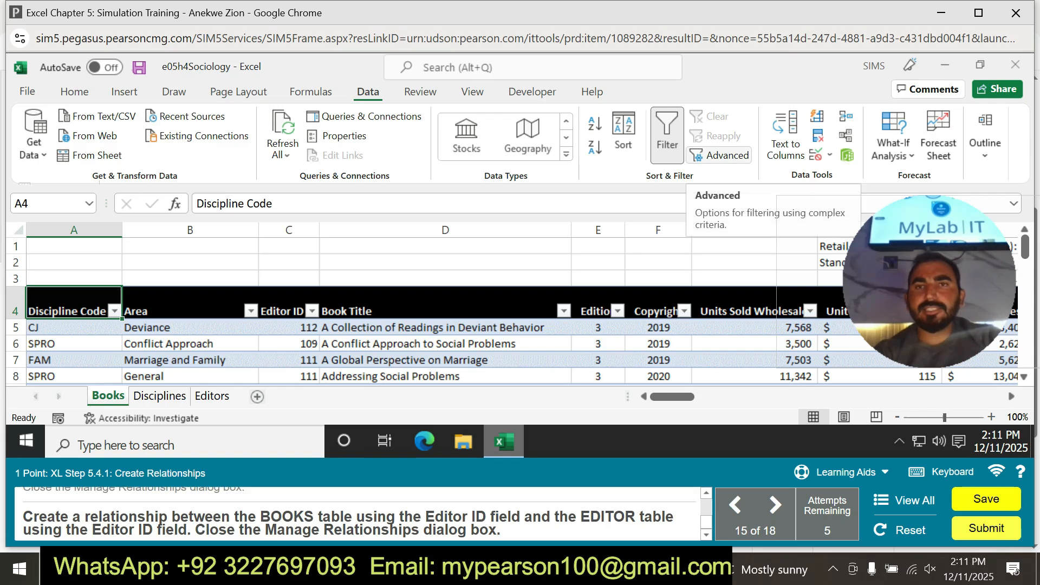
# Start another table relationship with the BOOKS data model table and Editor ID as its foreign column.
pyautogui.click(846, 135)
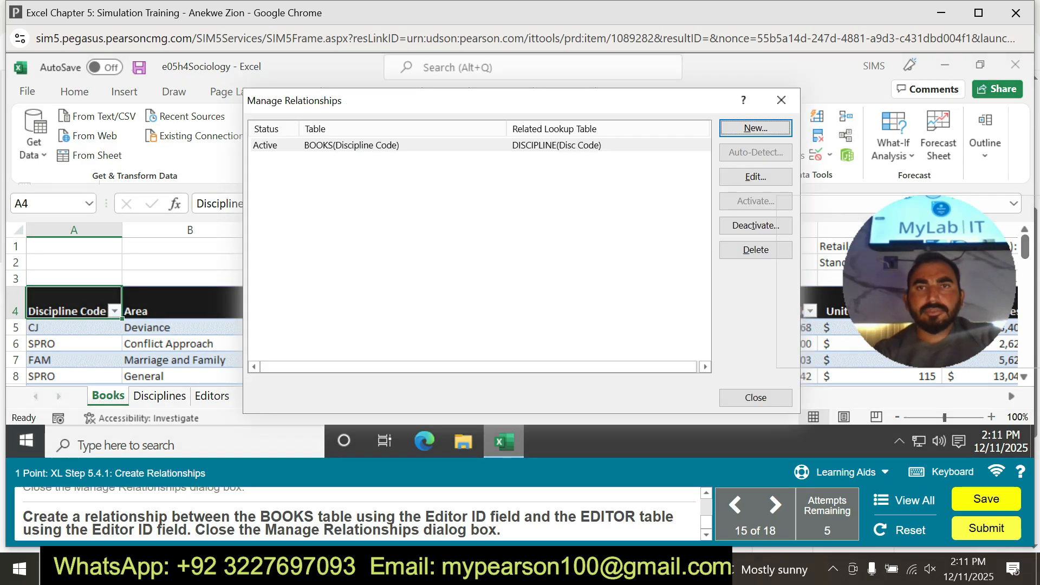
pyautogui.click(756, 128)
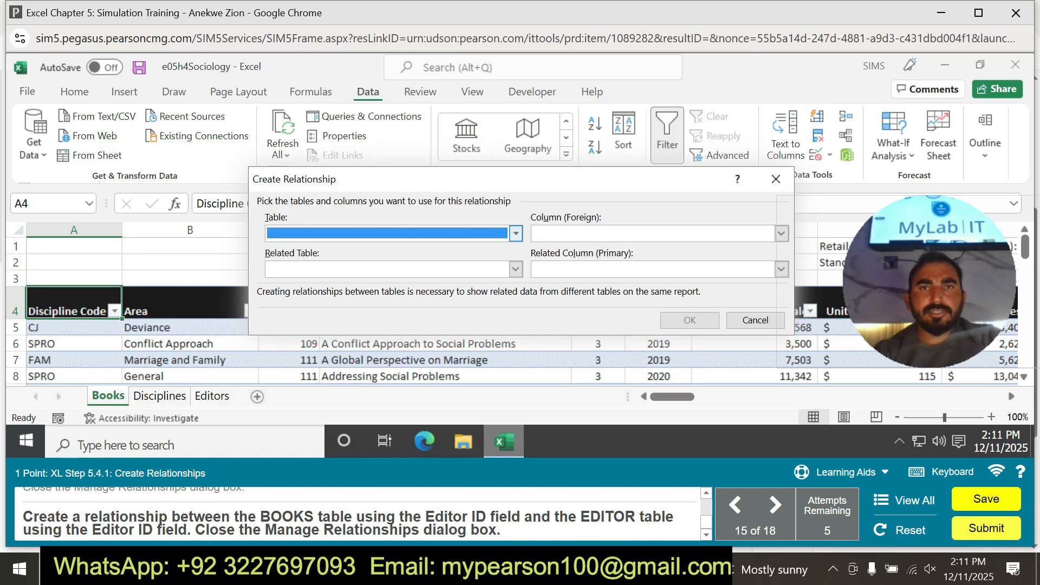
pyautogui.click(515, 233)
pyautogui.click(318, 249)
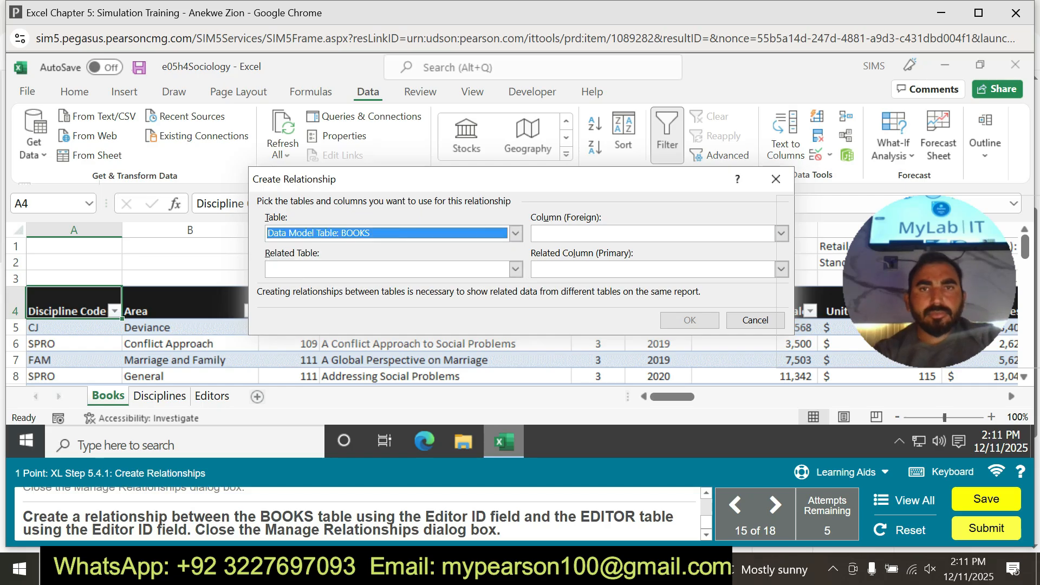
pyautogui.click(781, 233)
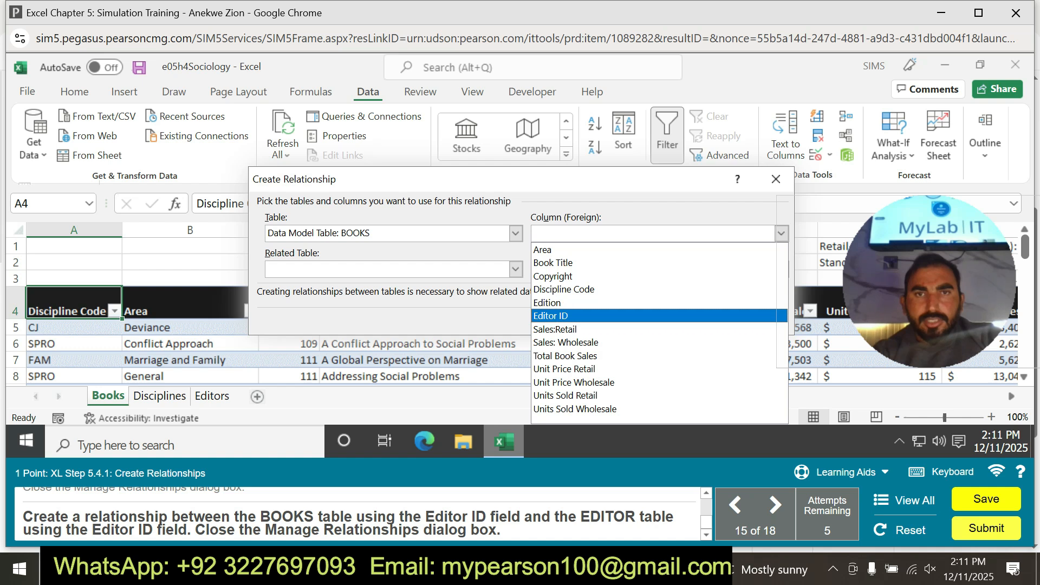
pyautogui.click(551, 316)
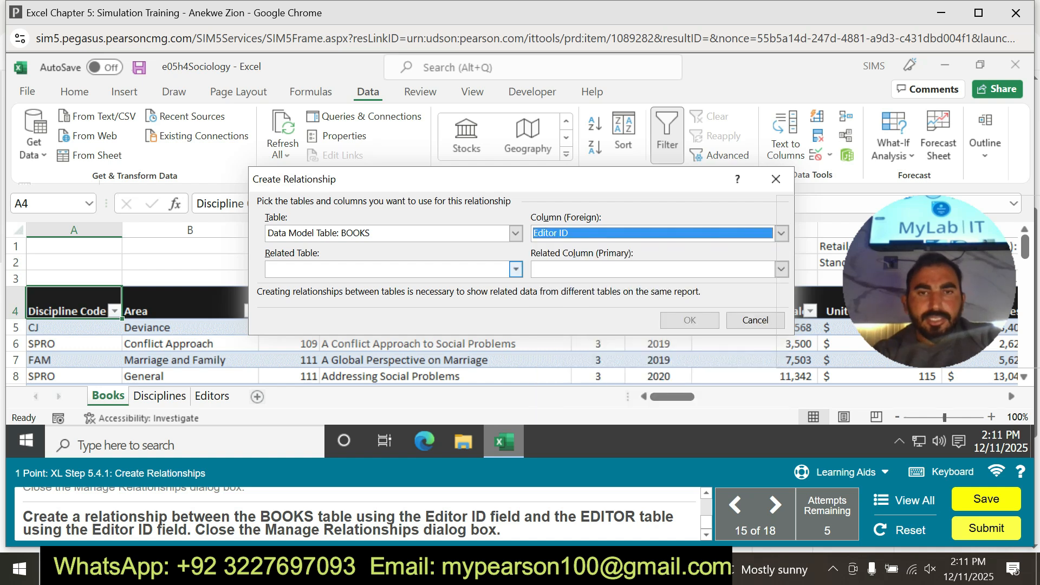
# Relate it to the EDITOR table with Editor ID as the primary column, create the relationship and close Manage Relationships.
pyautogui.click(515, 269)
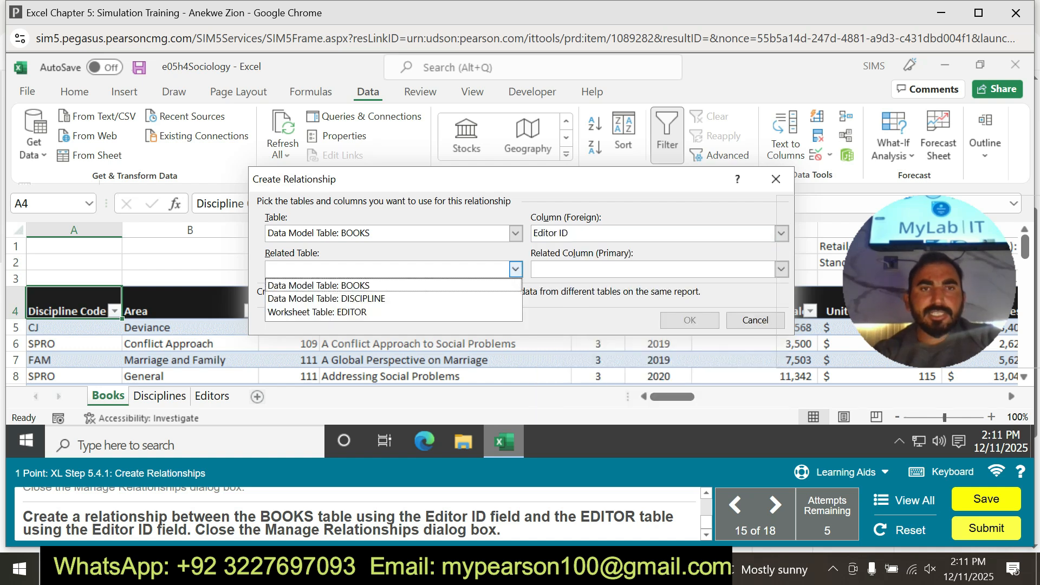
pyautogui.click(393, 312)
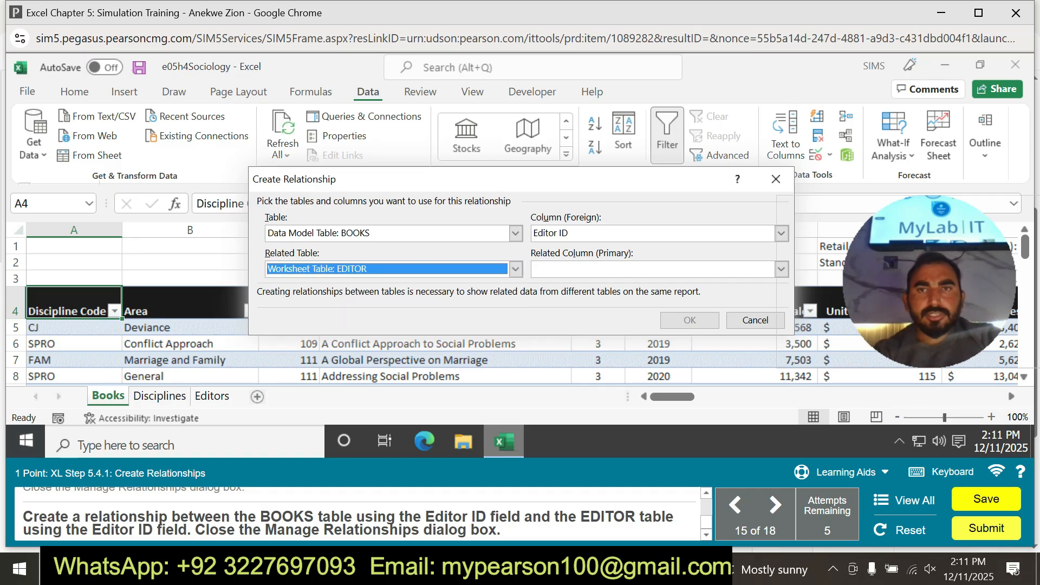
pyautogui.moveTo(487, 179); pyautogui.dragTo(318, 204)
pyautogui.click(612, 295)
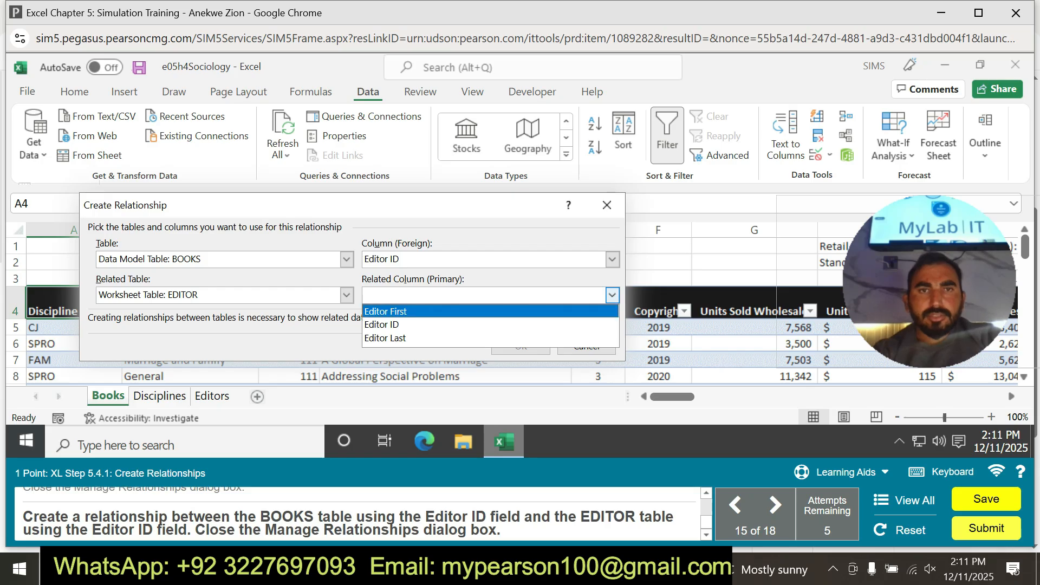
pyautogui.click(422, 325)
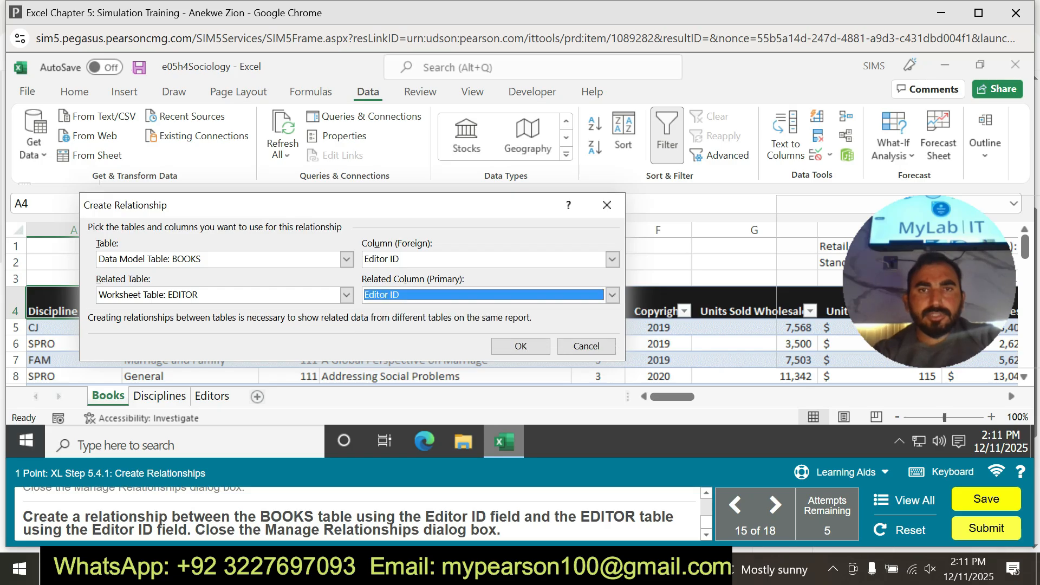
pyautogui.click(521, 346)
pyautogui.click(755, 398)
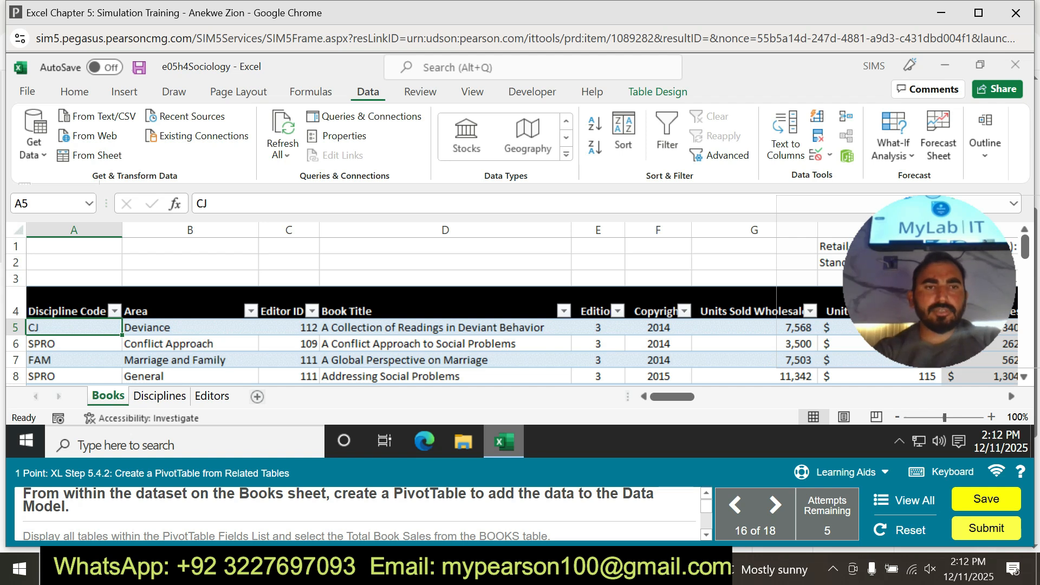
# Practise creating a PivotTable from the BOOKS table with its data added to the Data Model, following the practice hints.
pyautogui.click(840, 472)
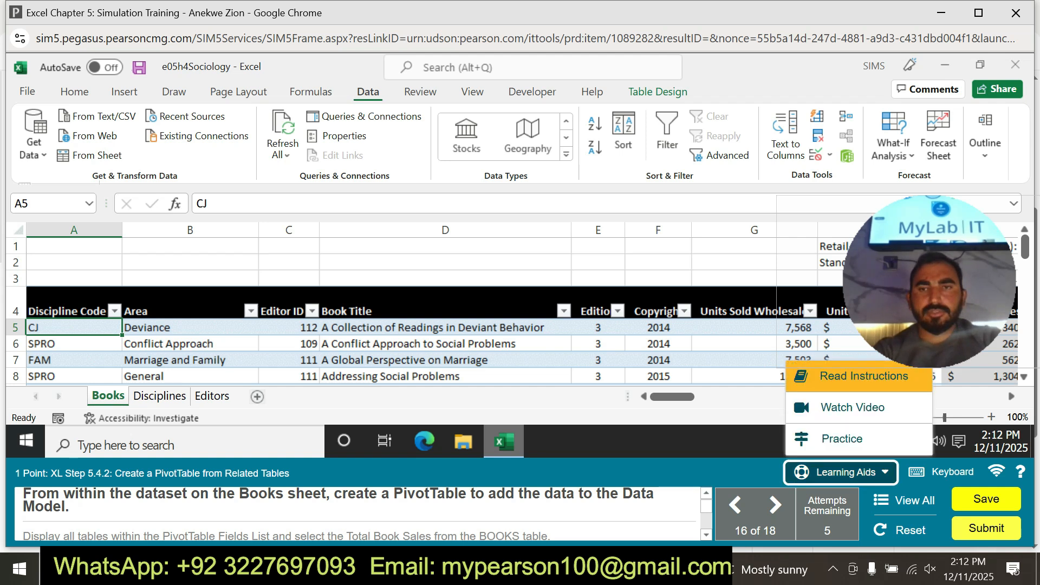
pyautogui.click(843, 437)
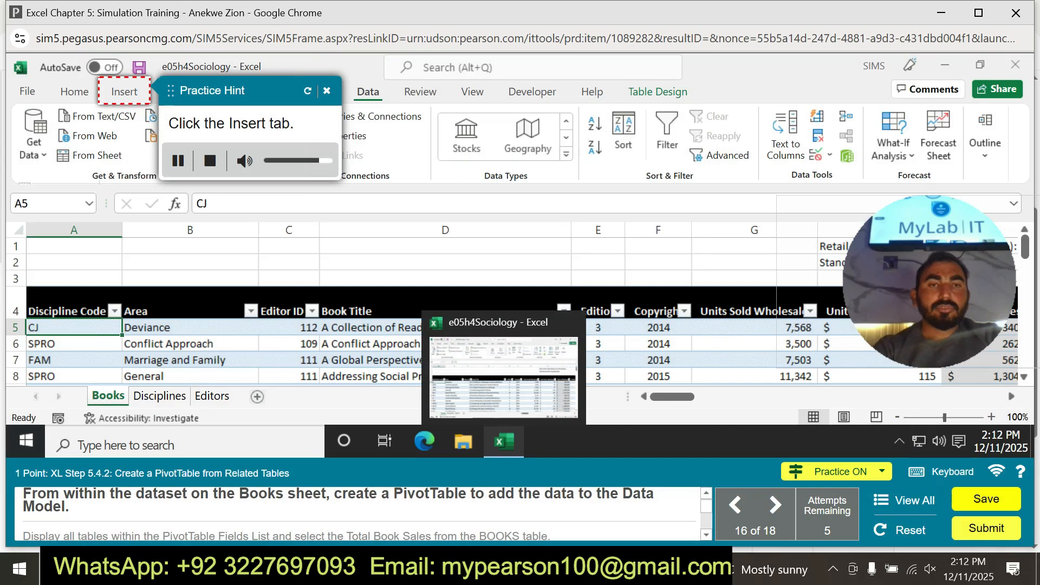
pyautogui.click(124, 92)
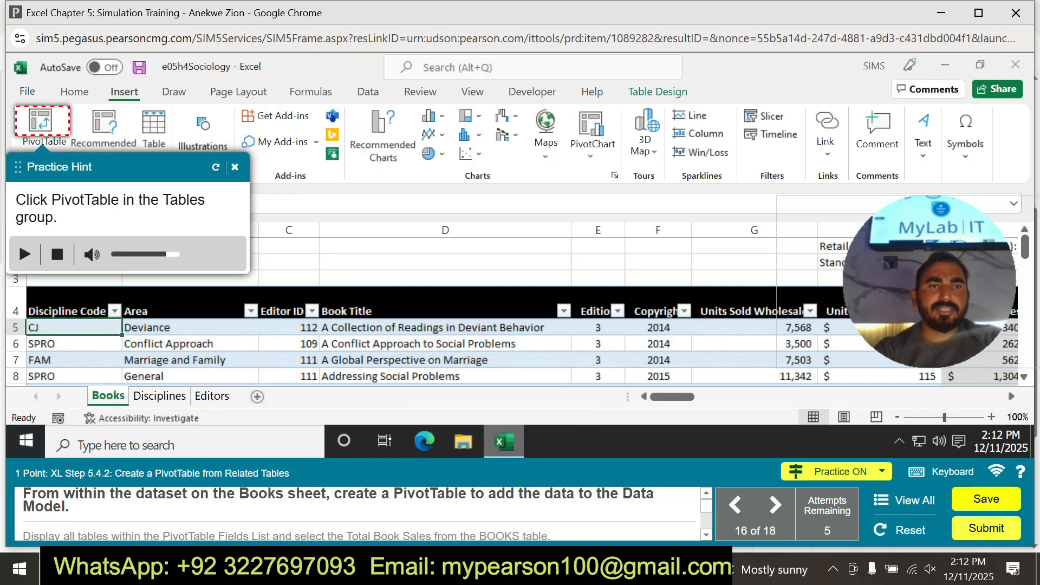
pyautogui.click(41, 124)
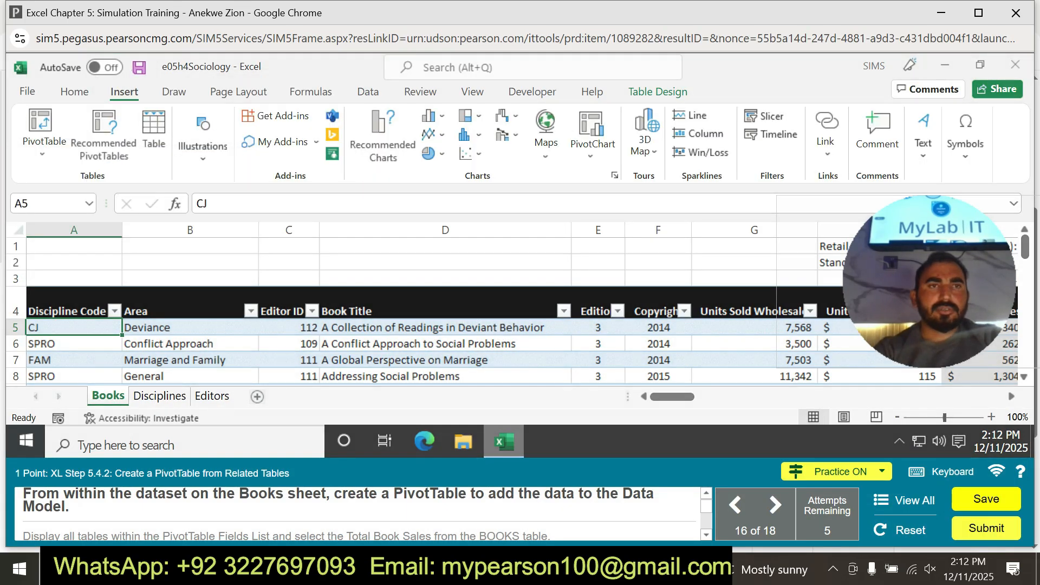
pyautogui.click(384, 290)
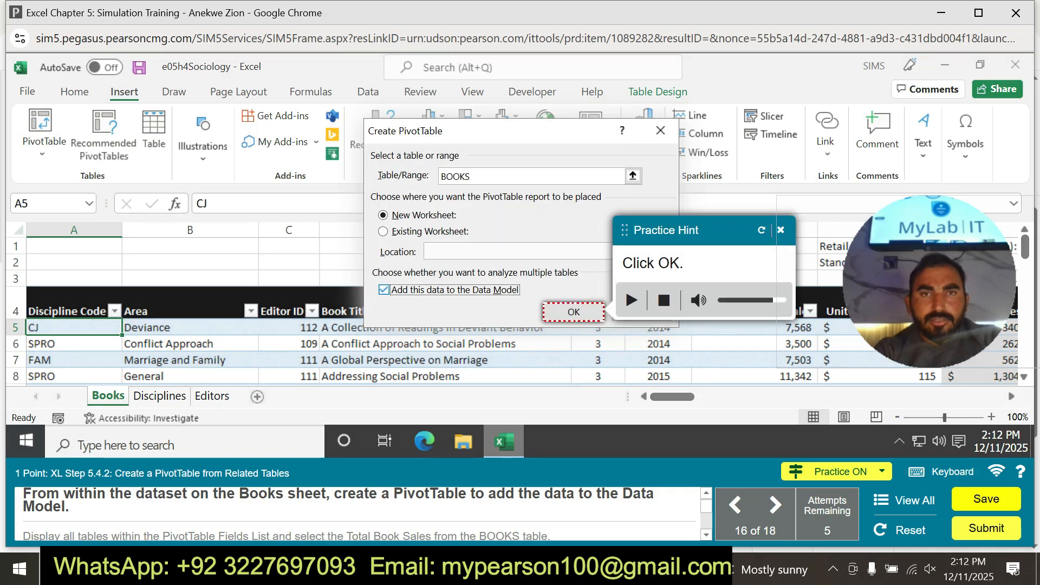
pyautogui.click(574, 312)
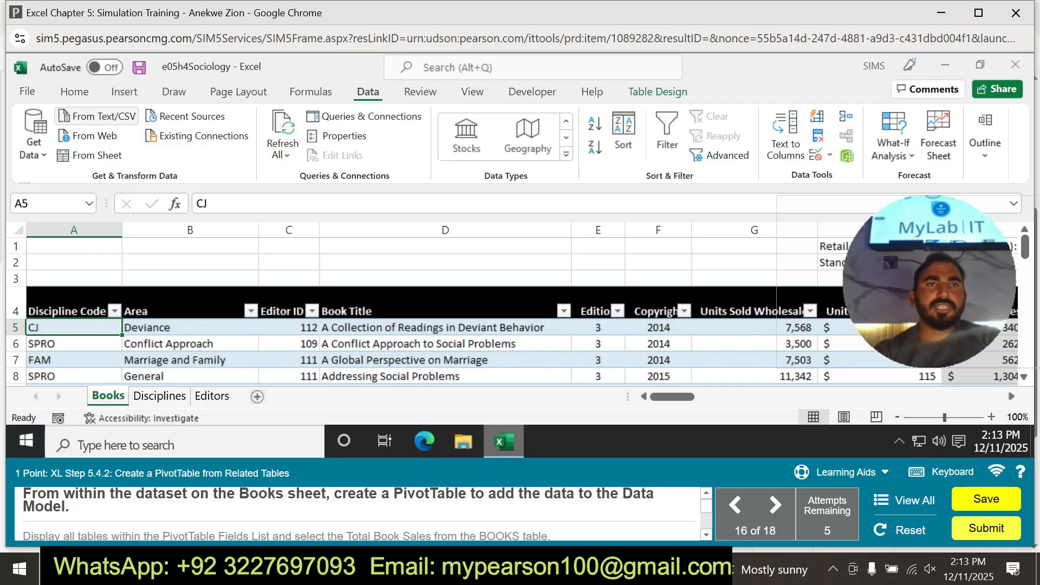
# Create a PivotTable from the BOOKS table on a new worksheet and add its data to the Data Model.
pyautogui.click(124, 91)
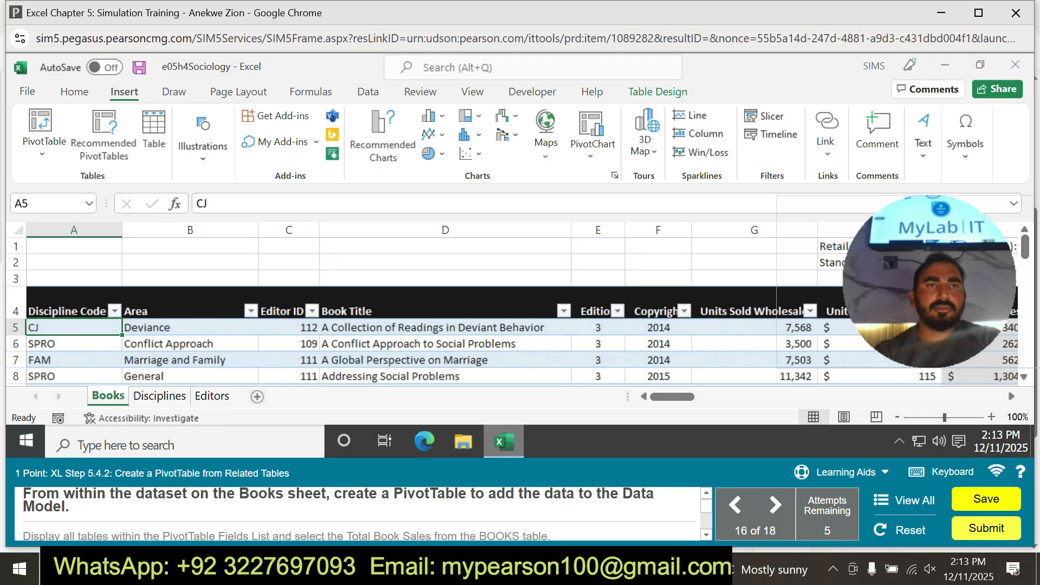
pyautogui.click(40, 130)
pyautogui.click(384, 290)
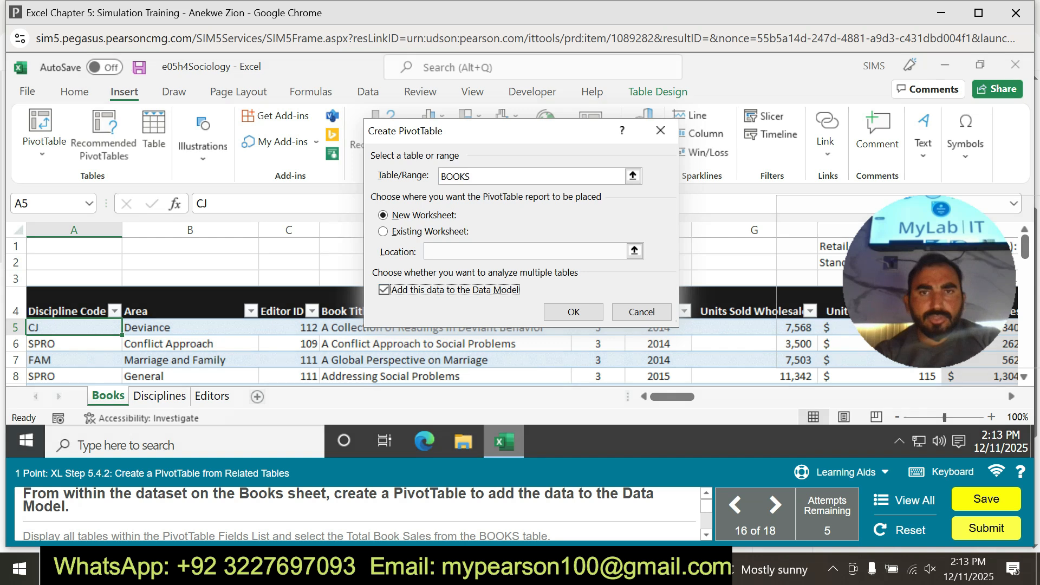
pyautogui.click(574, 312)
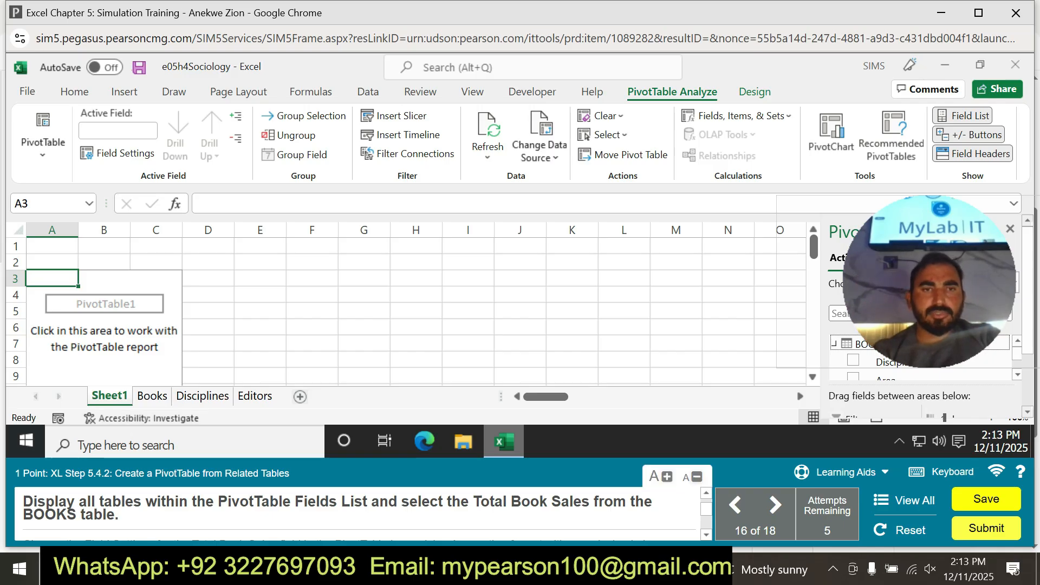
# Practise displaying all tables in the PivotTable Fields List and selecting Total Book Sales from BOOKS, following the practice hints.
pyautogui.click(845, 472)
pyautogui.click(840, 437)
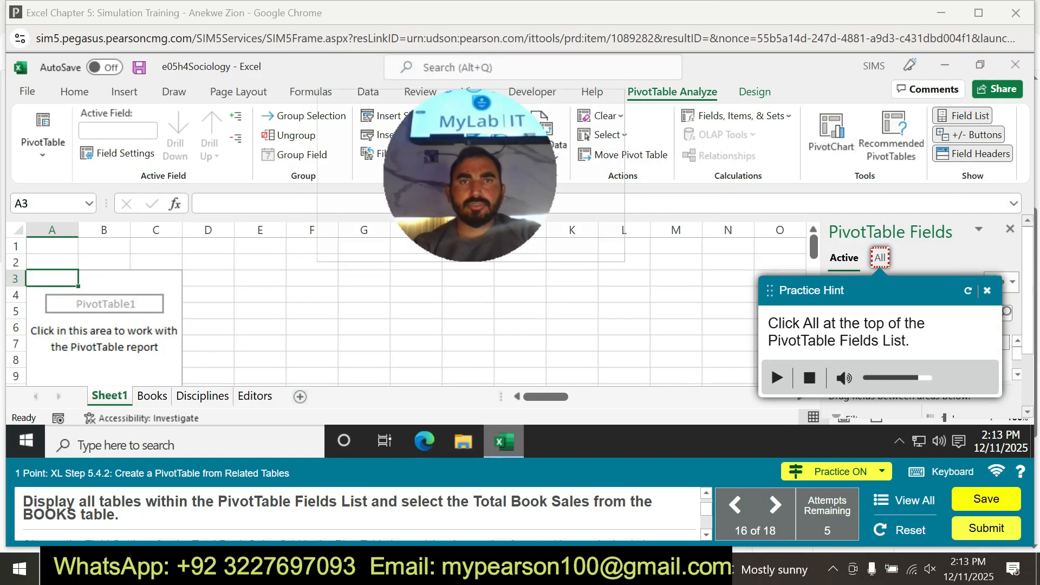
pyautogui.click(879, 258)
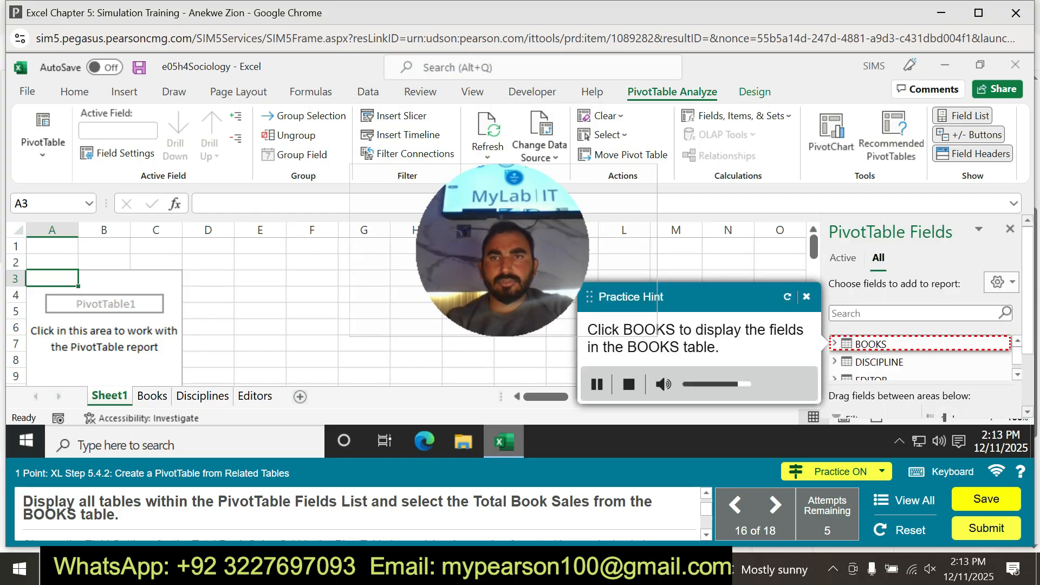
pyautogui.click(876, 344)
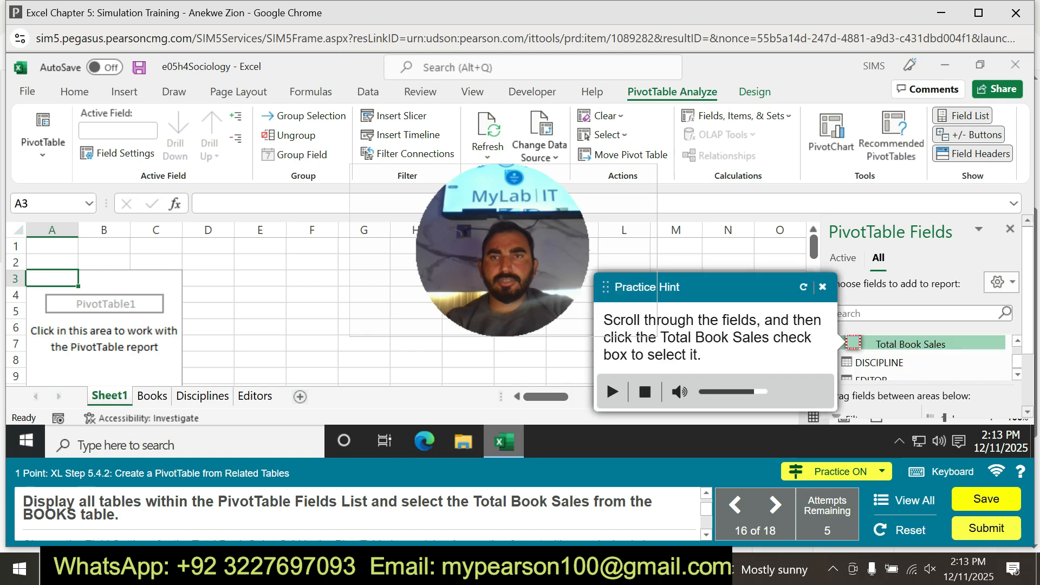
pyautogui.click(853, 343)
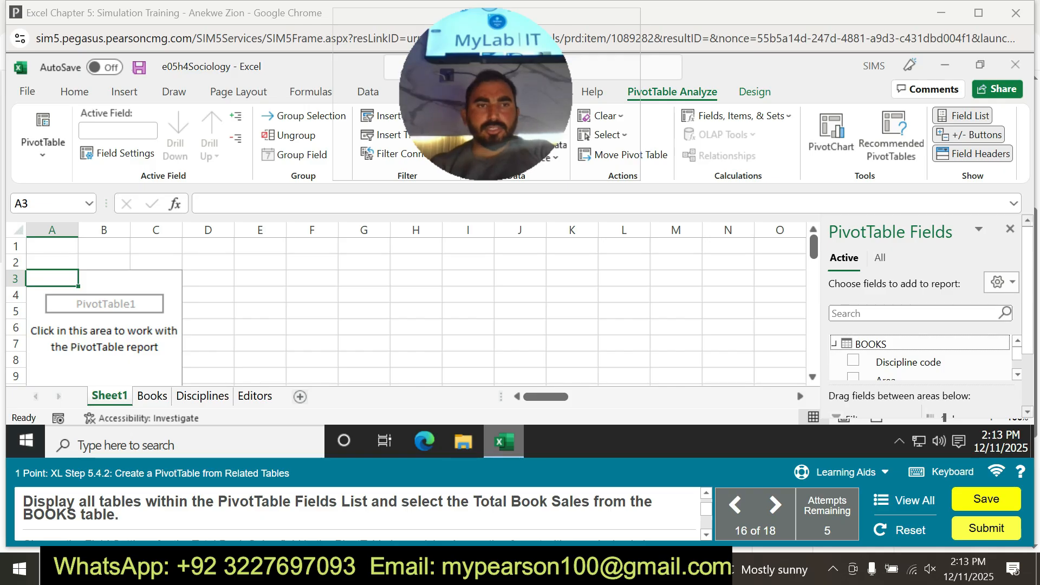
pyautogui.scroll(-3, 920, 358)
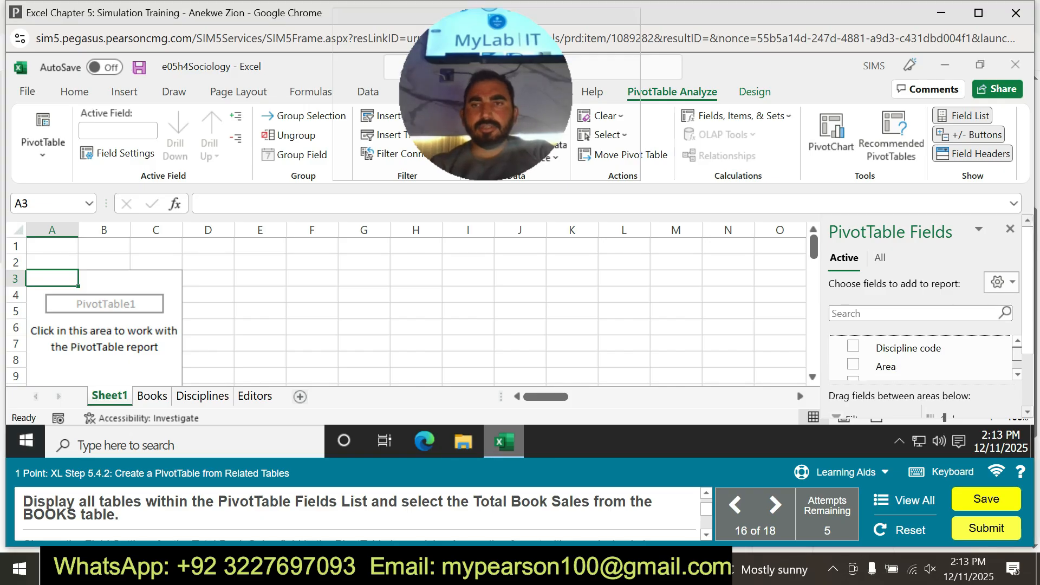
pyautogui.scroll(-2, 920, 357)
pyautogui.scroll(5, 921, 357)
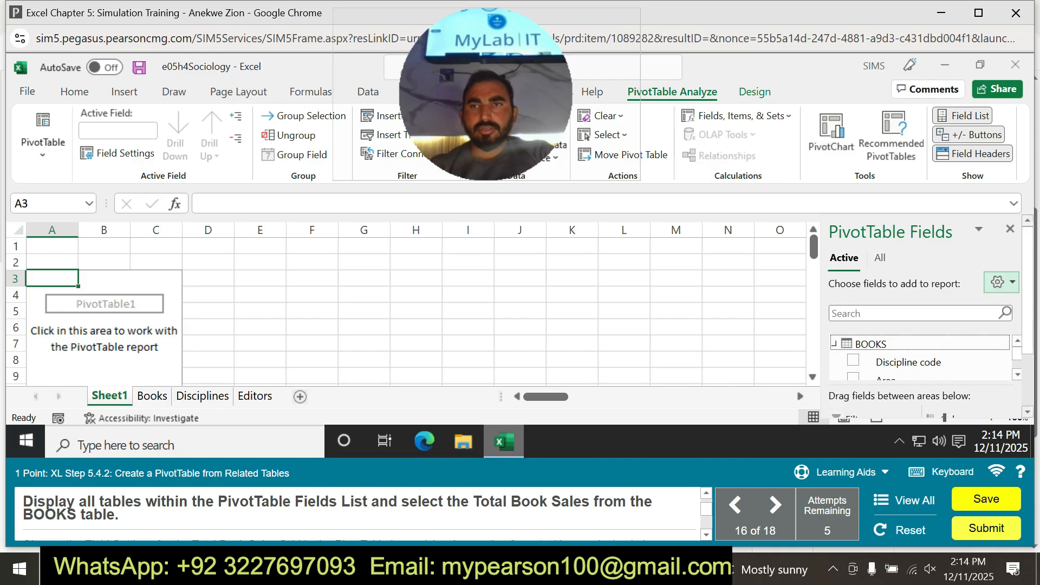
pyautogui.scroll(-3, 931, 319)
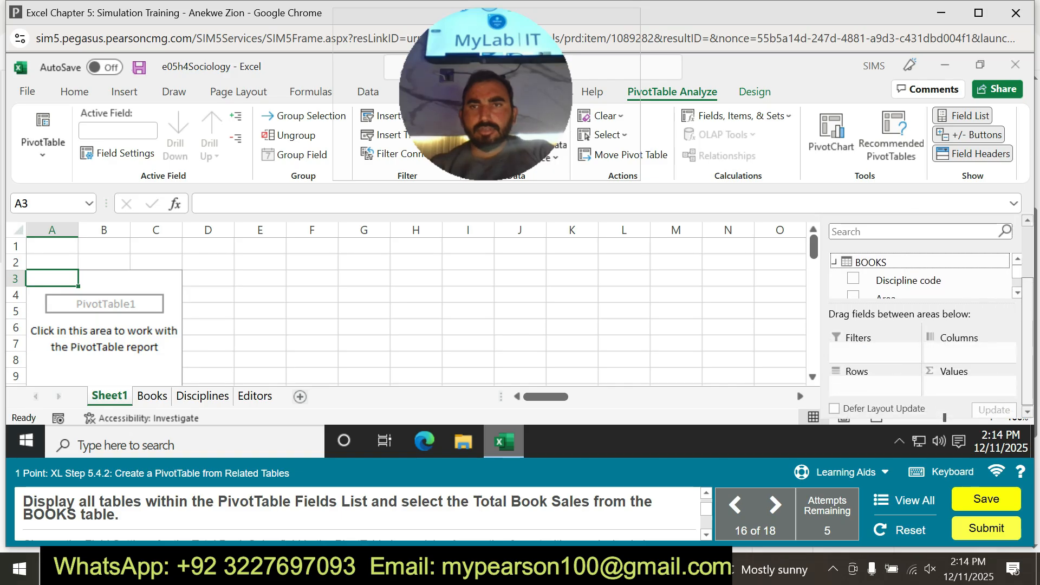
pyautogui.scroll(-5, 920, 276)
pyautogui.scroll(5, 920, 276)
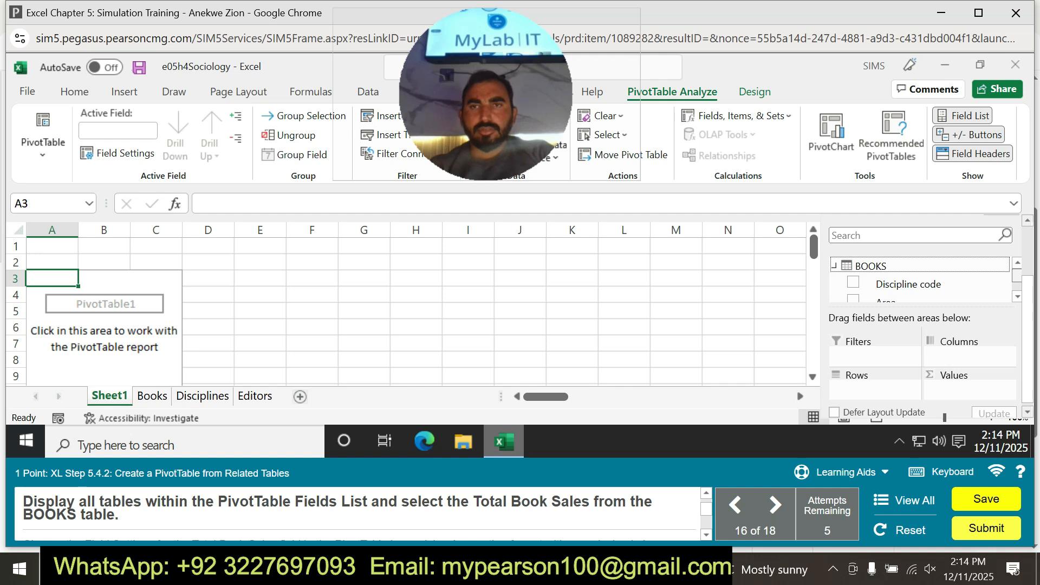
pyautogui.click(835, 266)
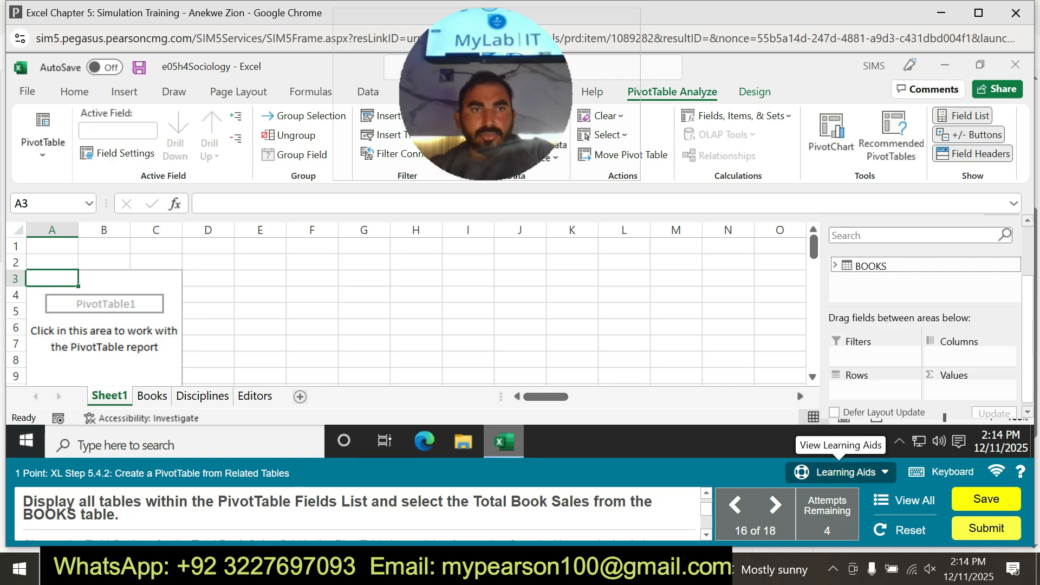
# Repeat the practice of displaying all tables and expanding the BOOKS fields, and close the practice hint.
pyautogui.click(840, 472)
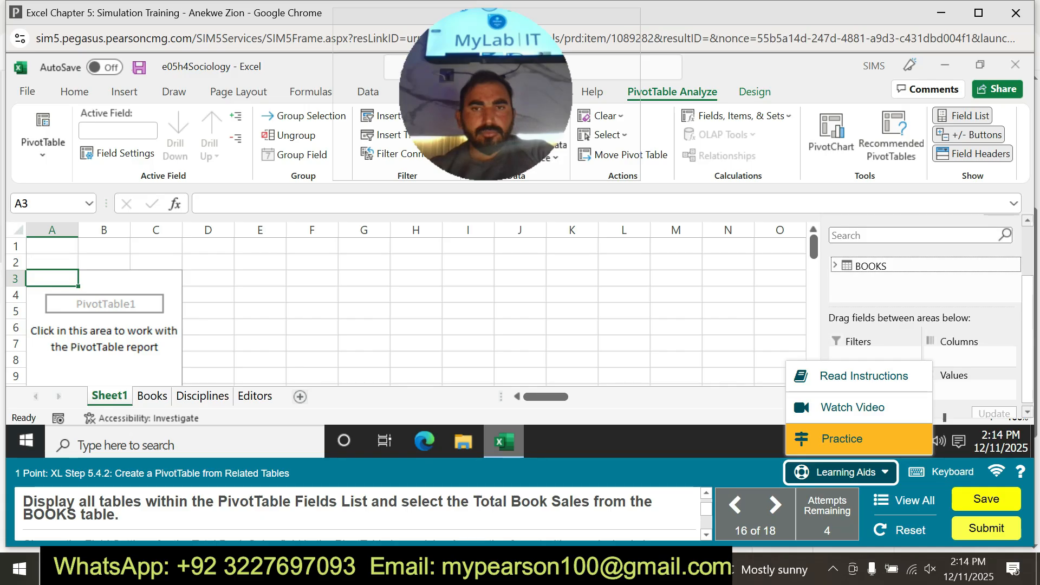
pyautogui.click(842, 438)
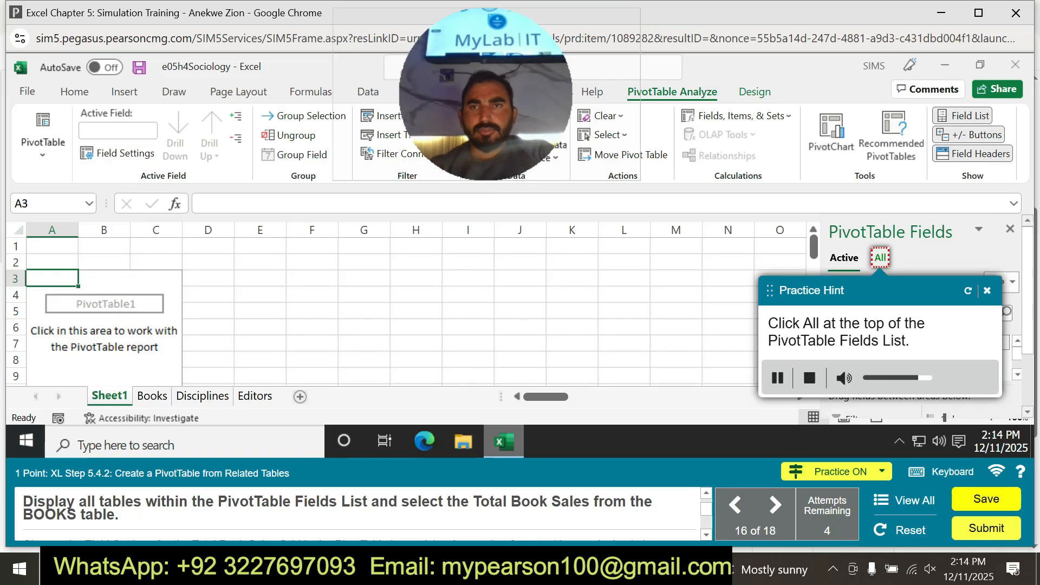
pyautogui.click(880, 258)
pyautogui.click(871, 344)
pyautogui.click(822, 287)
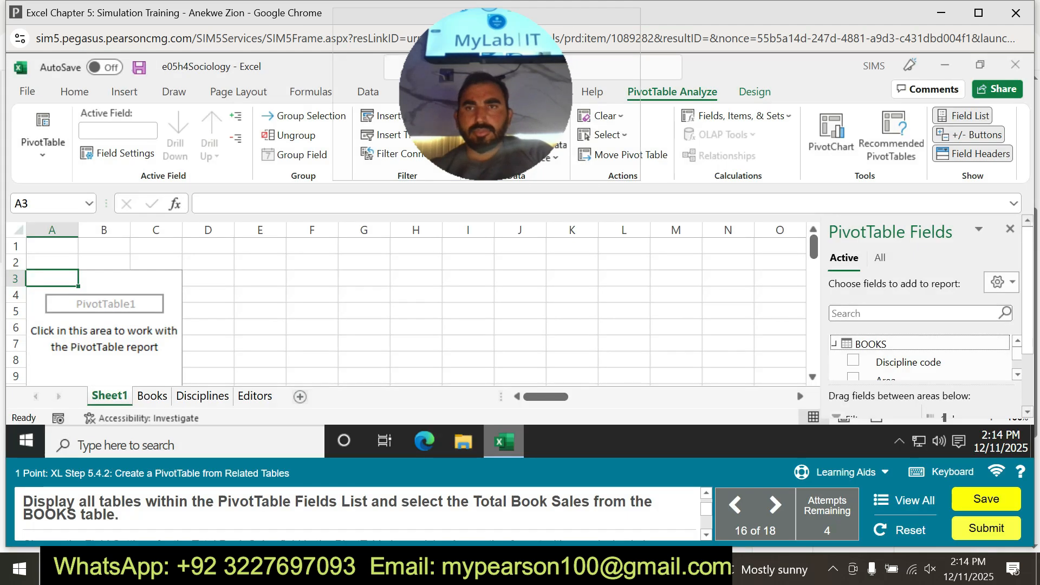
# Display all tables in the PivotTable Fields List, expand BOOKS and add Total Book Sales to the PivotTable.
pyautogui.click(880, 258)
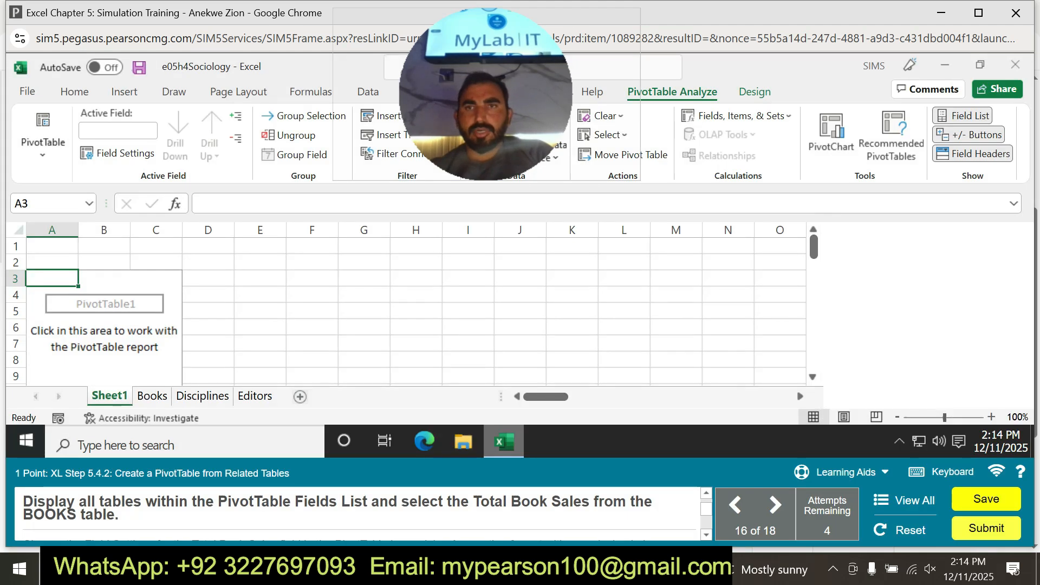
pyautogui.click(835, 343)
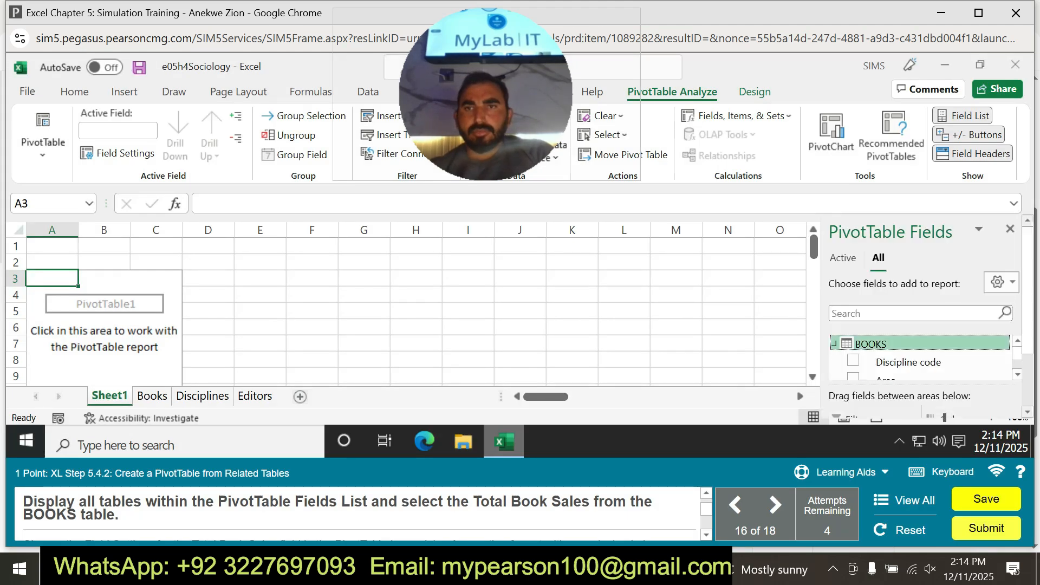
pyautogui.scroll(-3, 920, 357)
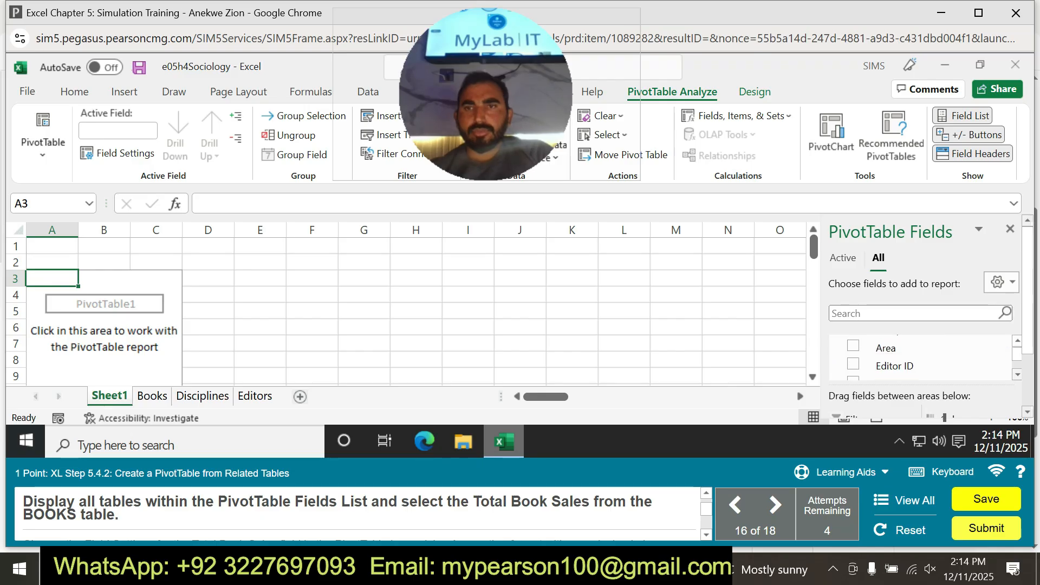
pyautogui.scroll(-3, 921, 357)
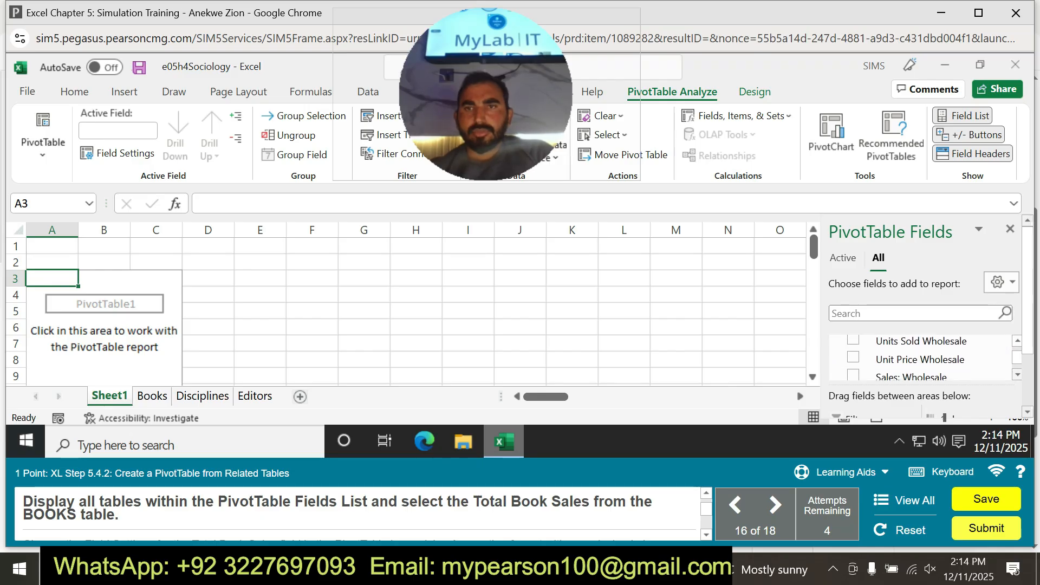
pyautogui.scroll(-1, 921, 358)
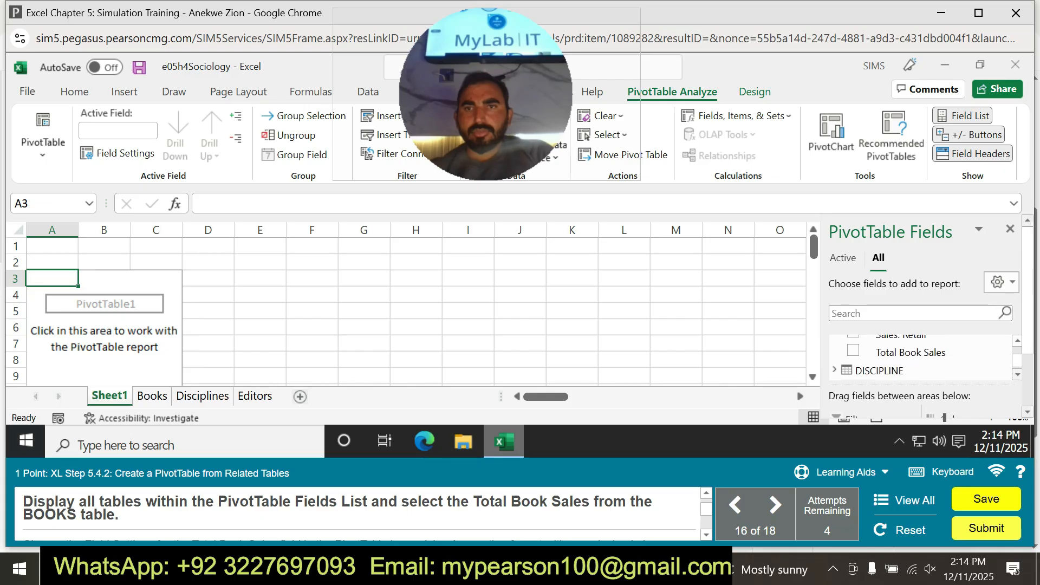
pyautogui.click(853, 351)
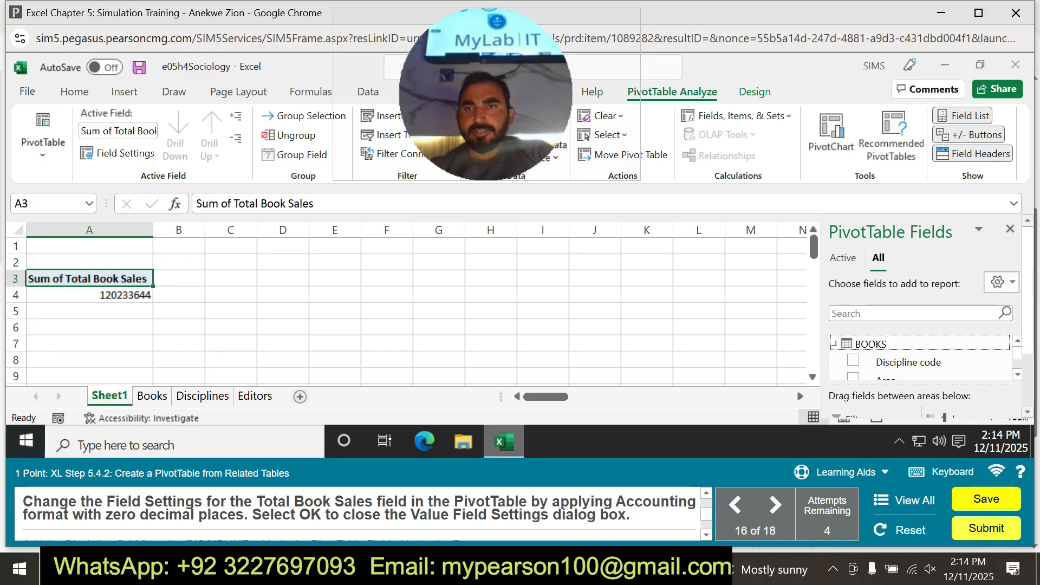
# Apply the Accounting number format with 0 decimal places to Sum of Total Book Sales through its Value Field Settings.
pyautogui.scroll(-3, 931, 316)
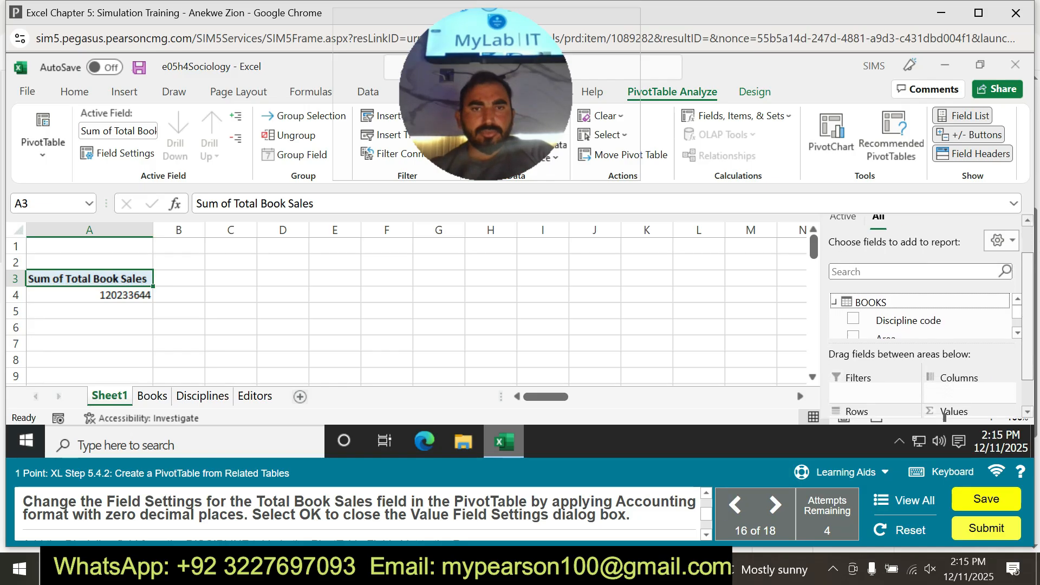
pyautogui.click(1007, 384)
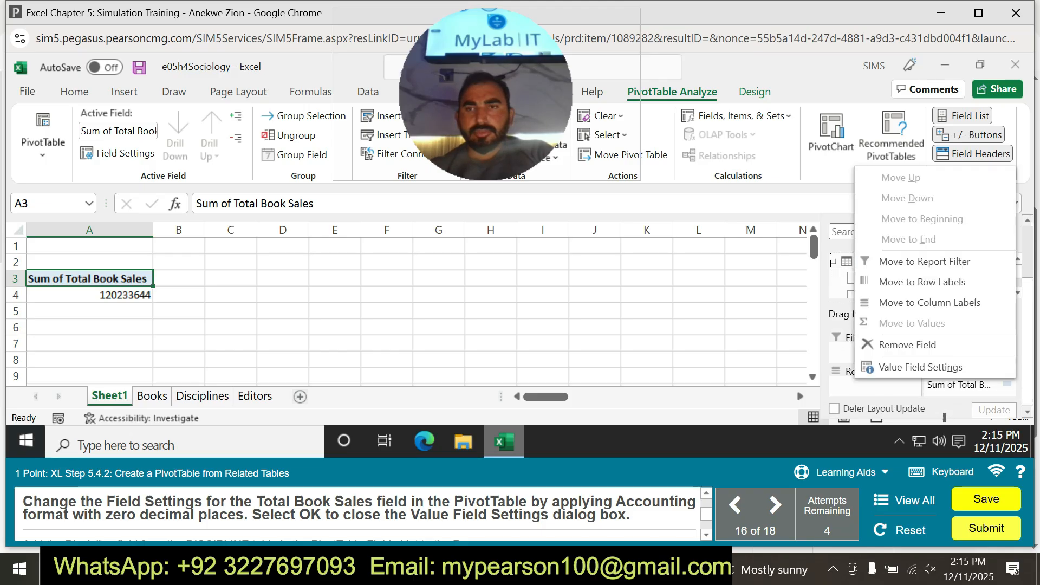
pyautogui.click(921, 367)
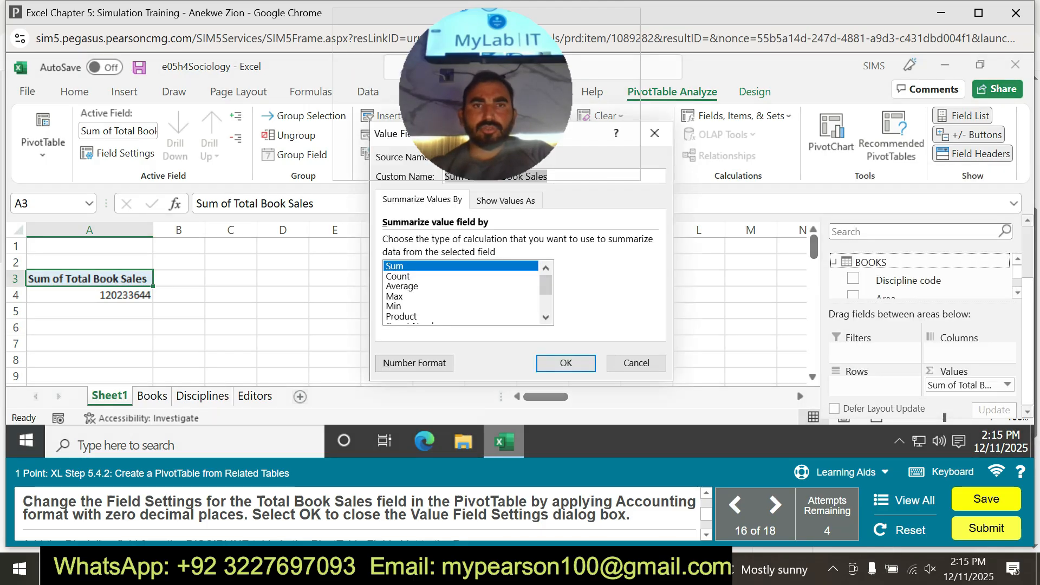
pyautogui.click(414, 362)
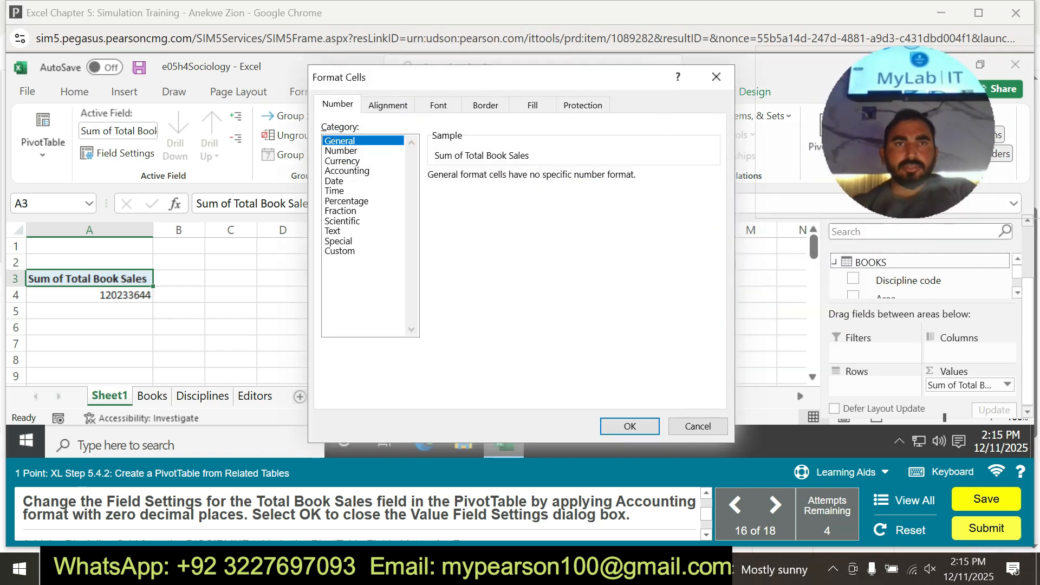
pyautogui.click(347, 171)
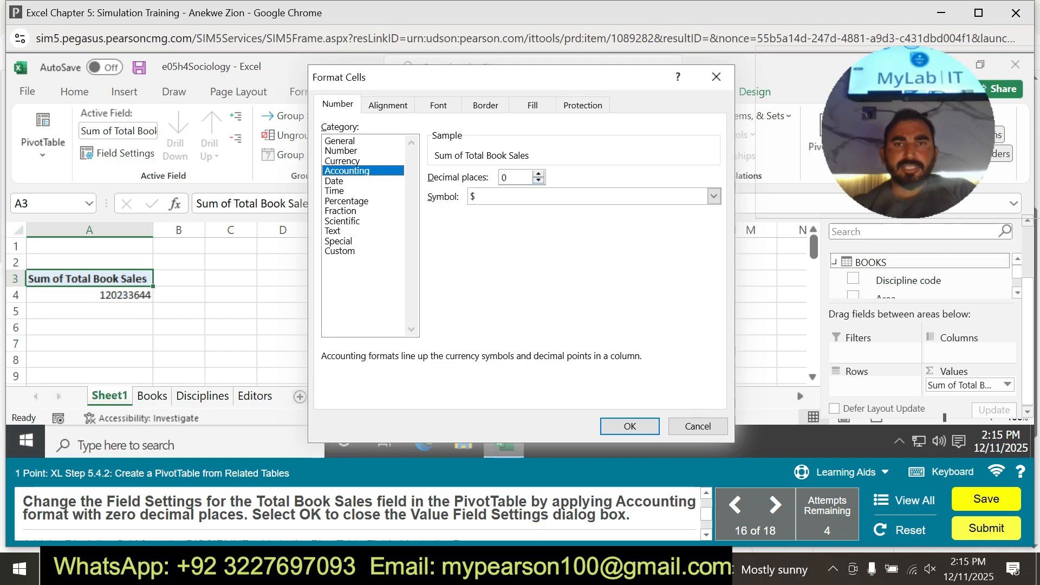
pyautogui.click(630, 426)
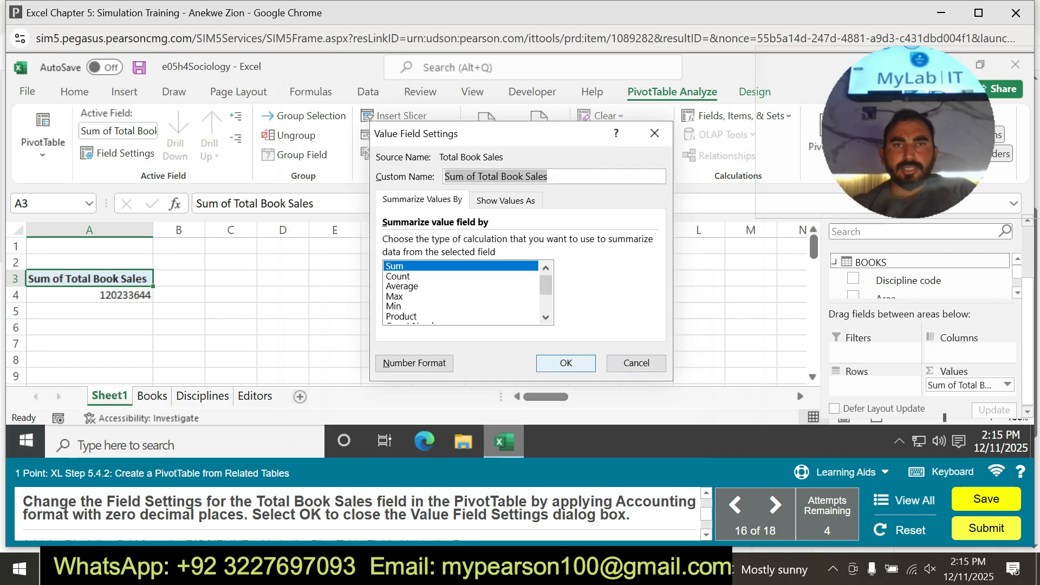
pyautogui.click(565, 363)
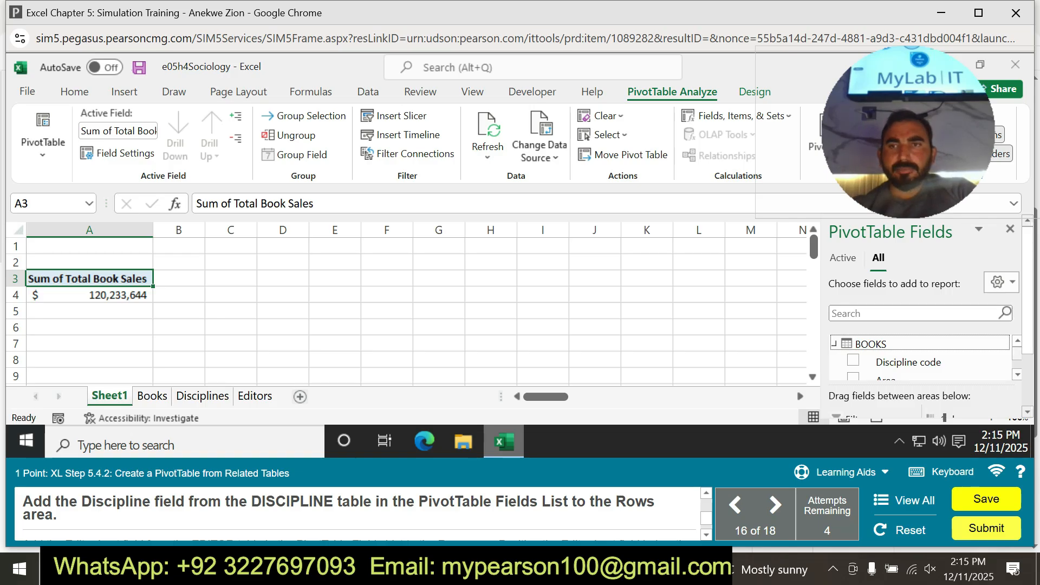
pyautogui.scroll(-4, 921, 358)
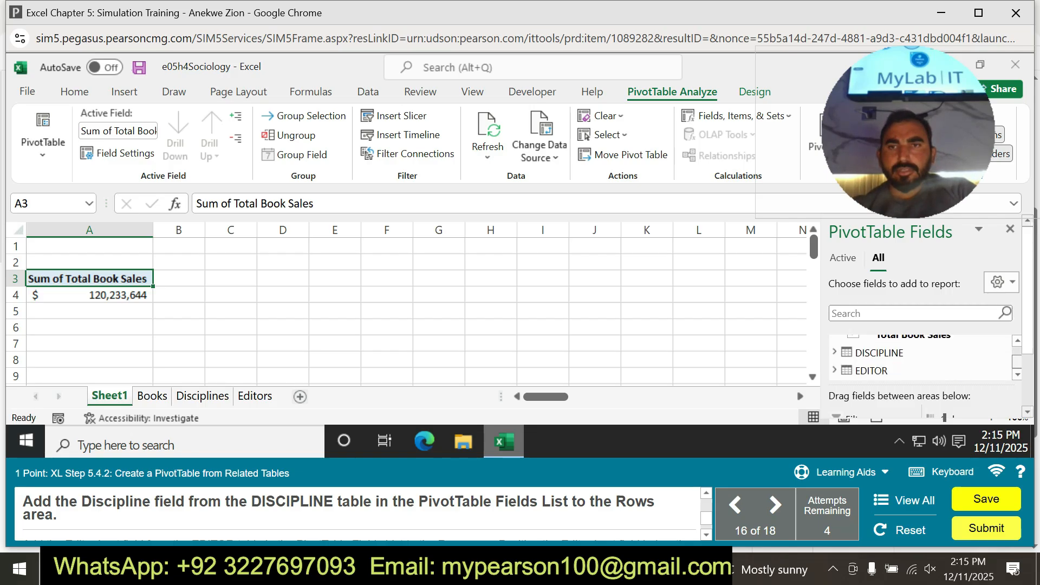
pyautogui.click(877, 352)
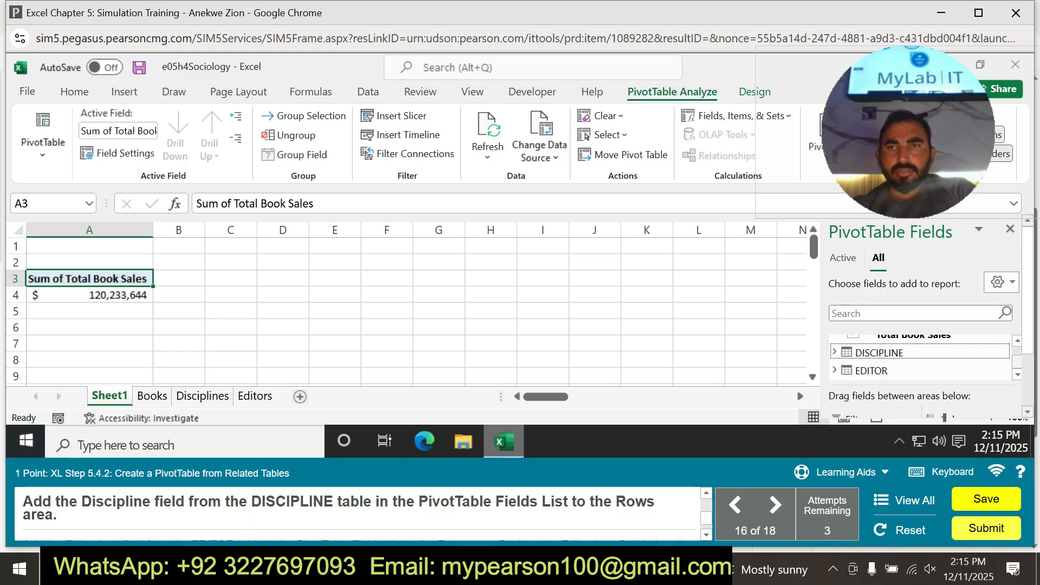
pyautogui.scroll(1, 921, 358)
pyautogui.scroll(4, 921, 358)
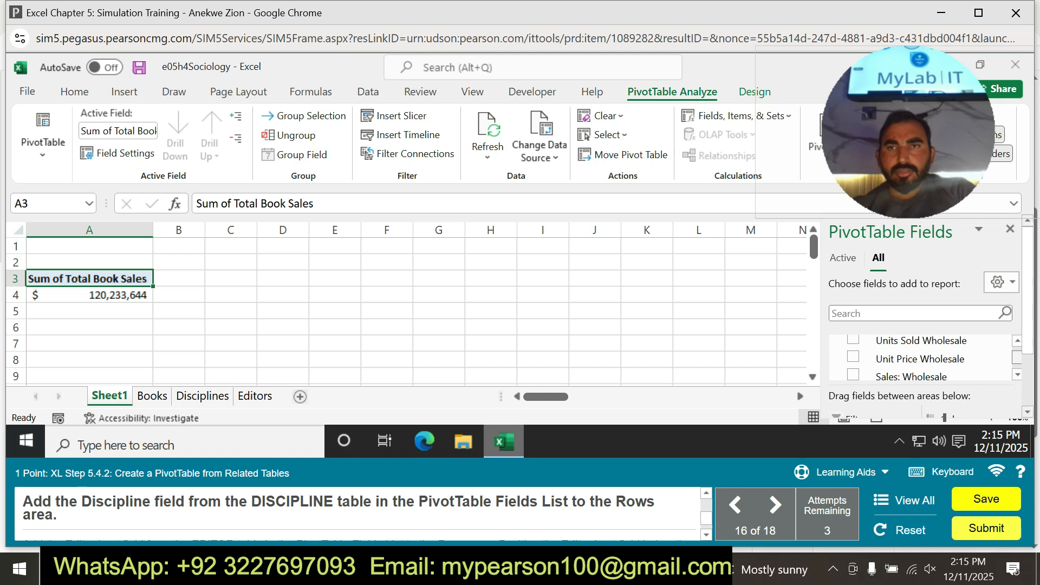
pyautogui.scroll(-3, 921, 325)
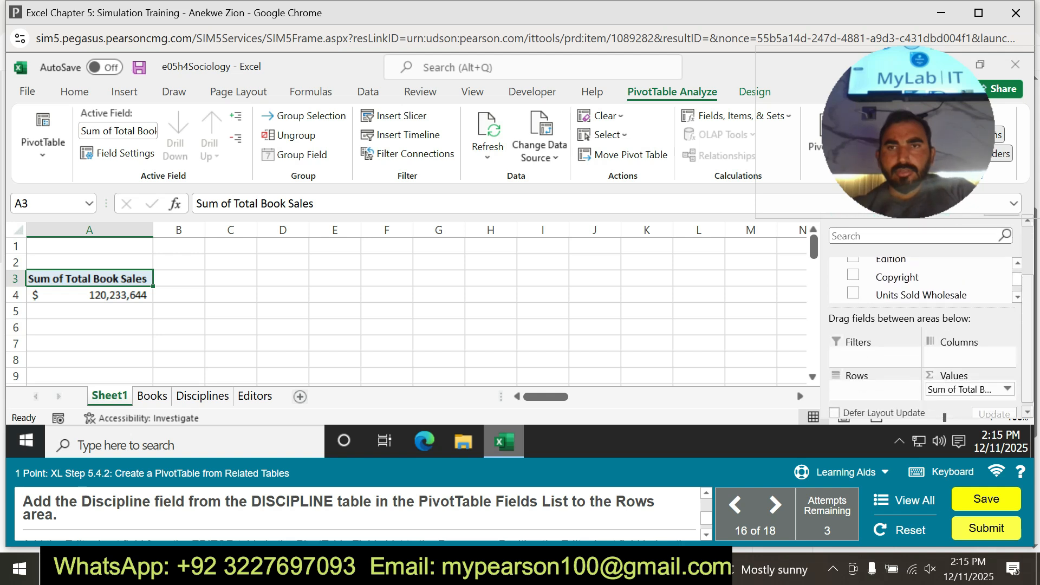
# Practise adding the Discipline field from the DISCIPLINE table to the PivotTable, following the practice hints.
pyautogui.click(840, 471)
pyautogui.click(840, 437)
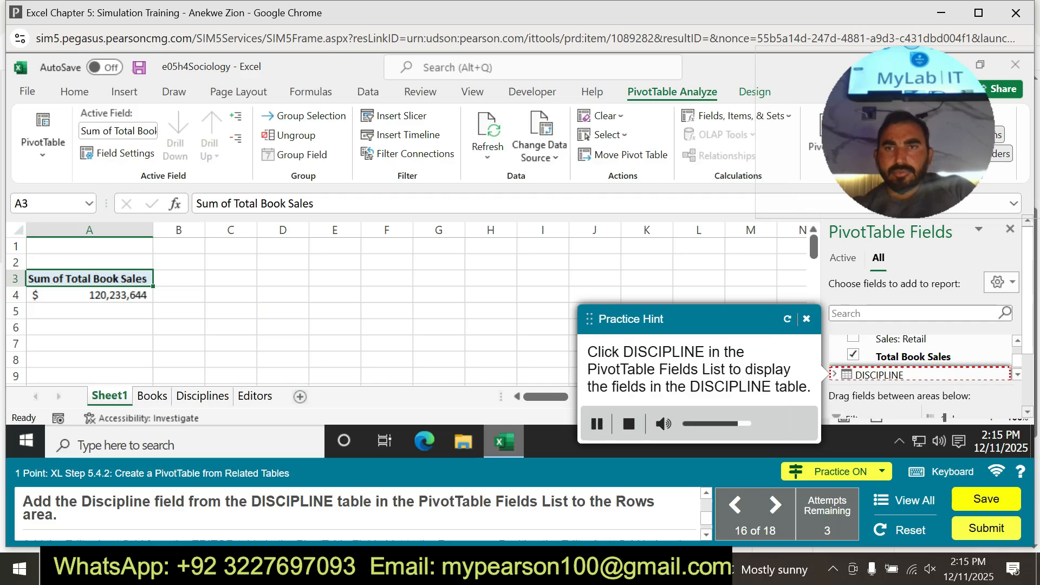
pyautogui.click(879, 374)
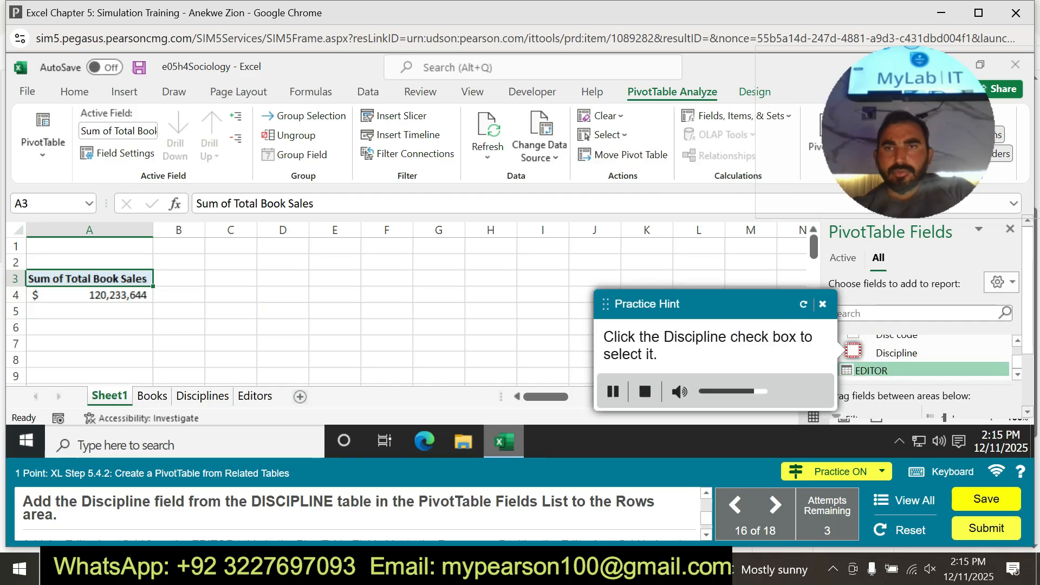
pyautogui.click(852, 351)
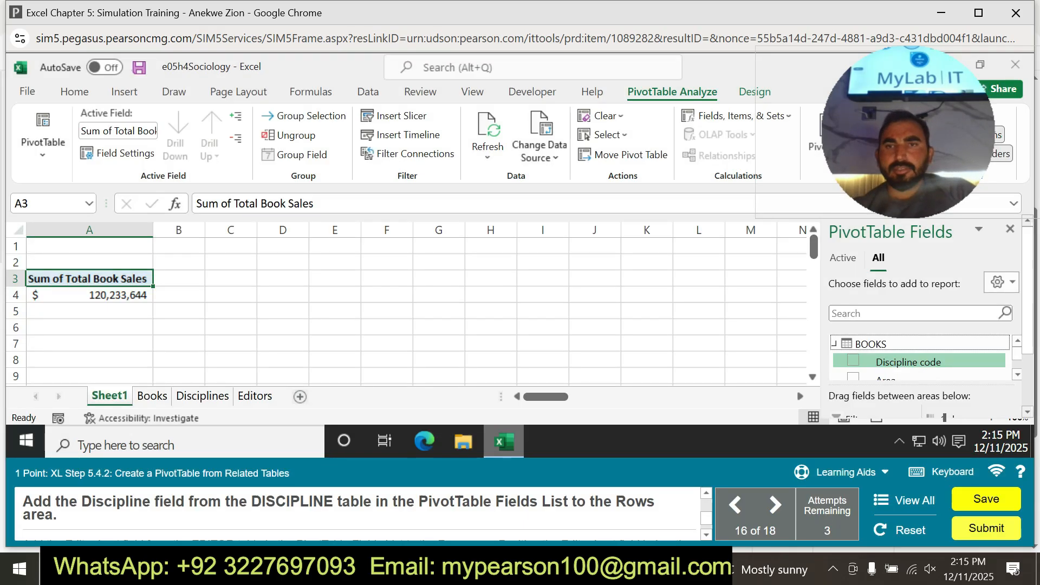
# Add the Discipline field from the DISCIPLINE table to the PivotTable's Rows area.
pyautogui.scroll(-5, 921, 359)
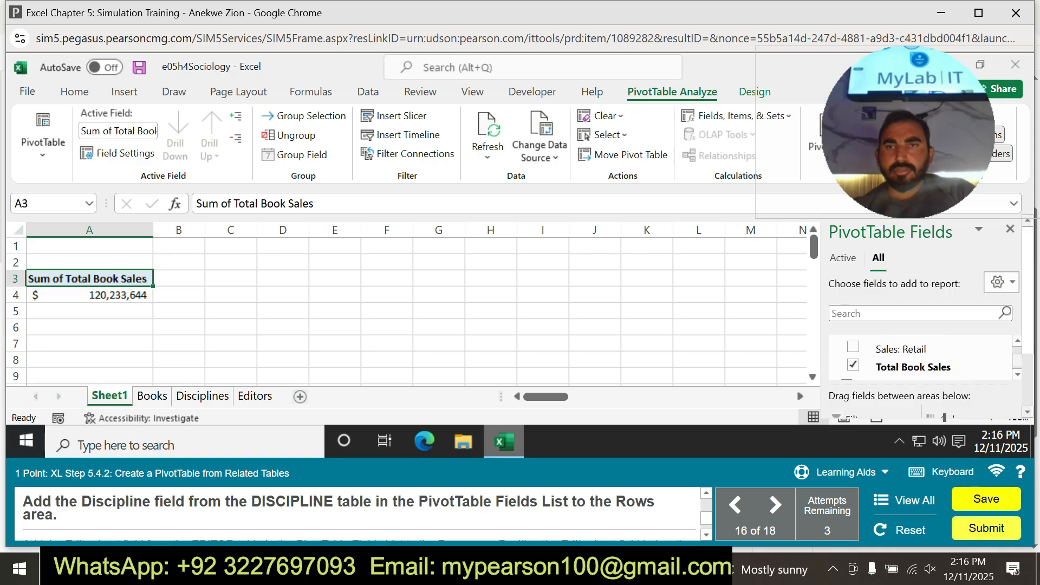
pyautogui.scroll(-2, 921, 359)
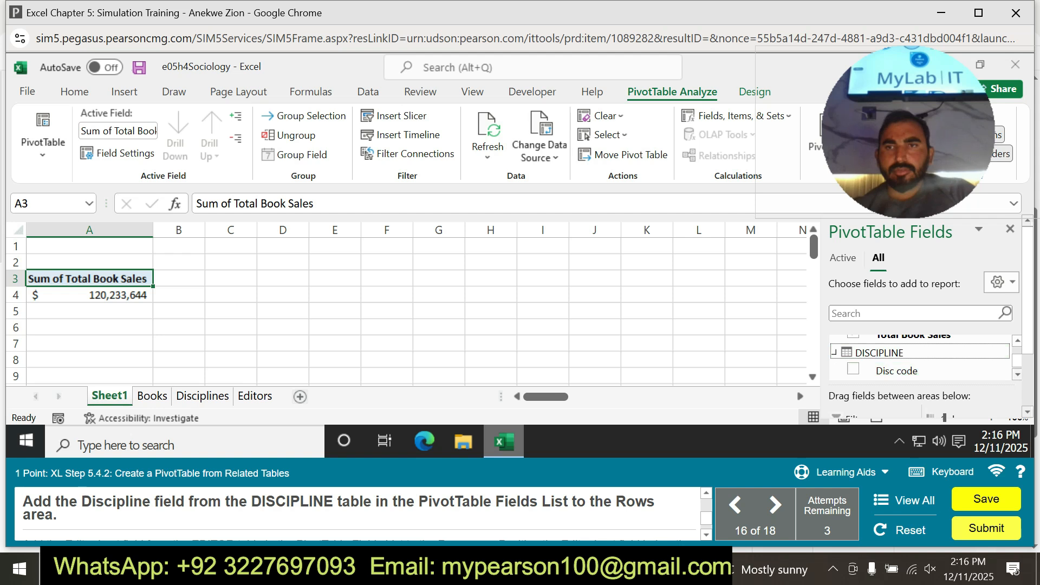
pyautogui.scroll(-1, 921, 358)
pyautogui.click(853, 354)
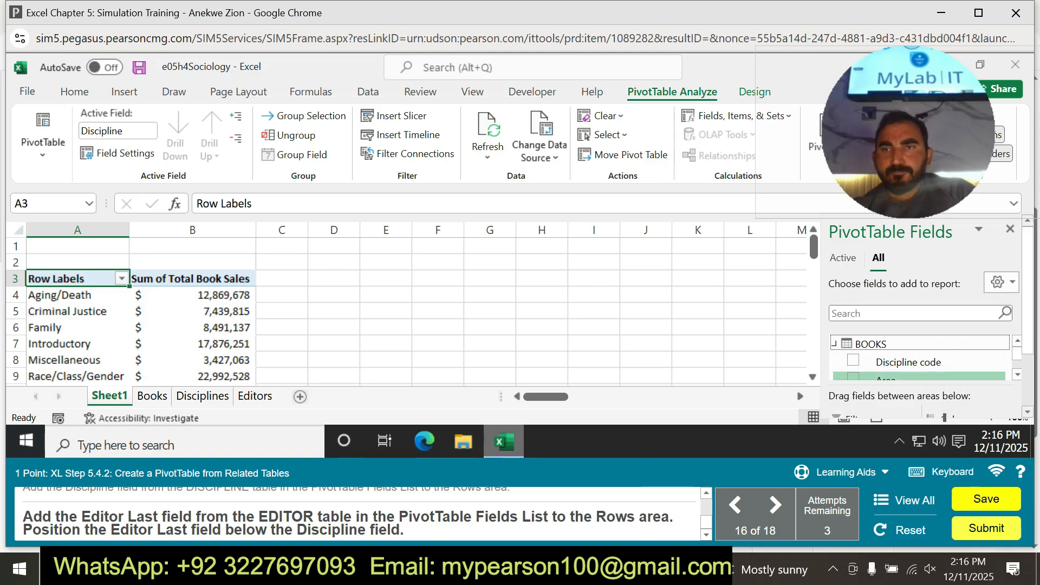
# Add the Editor Last field from the EDITOR table to the PivotTable's Rows area, below Discipline.
pyautogui.scroll(-2, 921, 357)
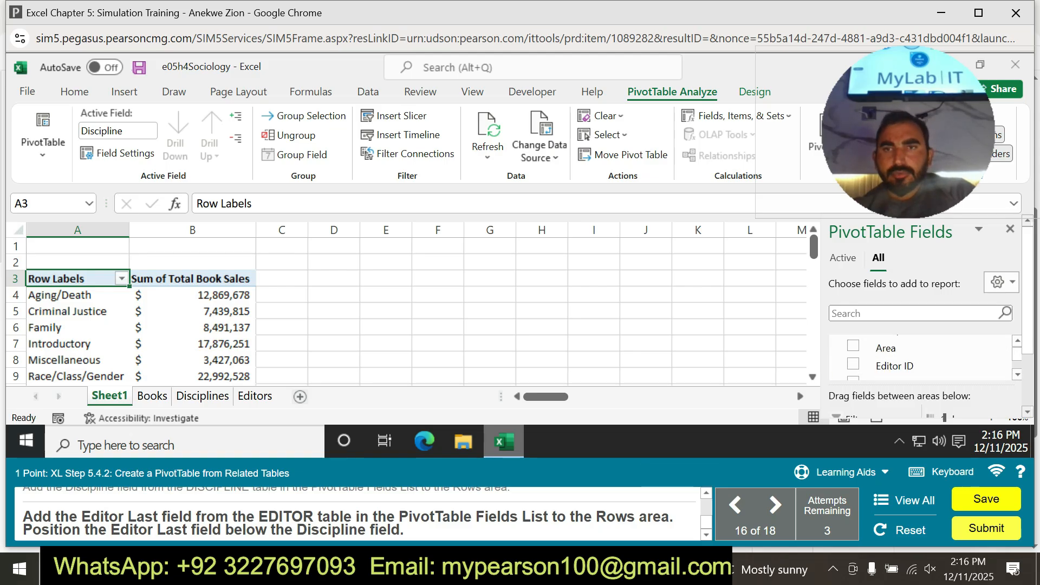
pyautogui.scroll(-10, 921, 358)
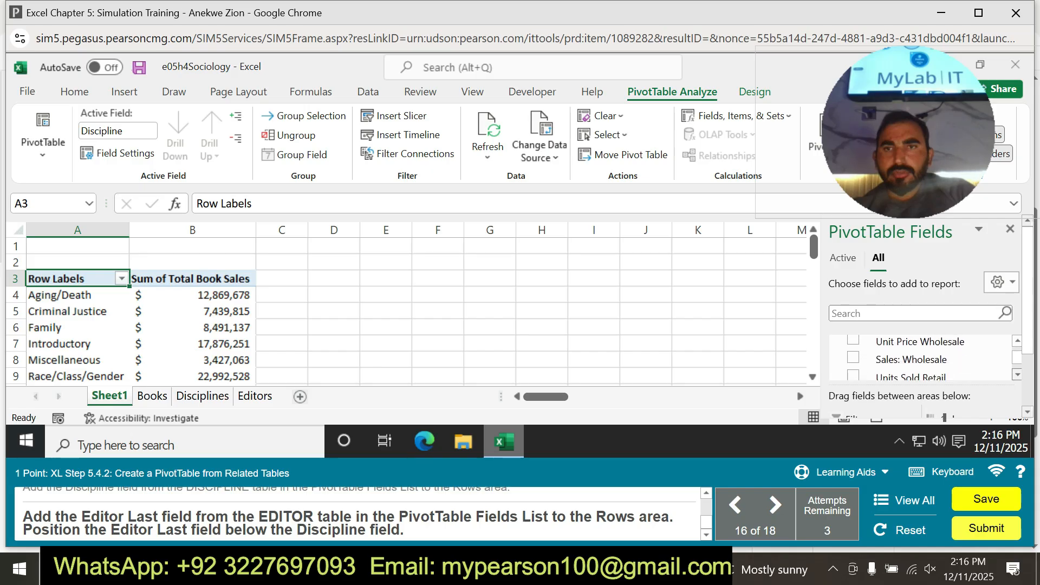
pyautogui.scroll(-2, 921, 357)
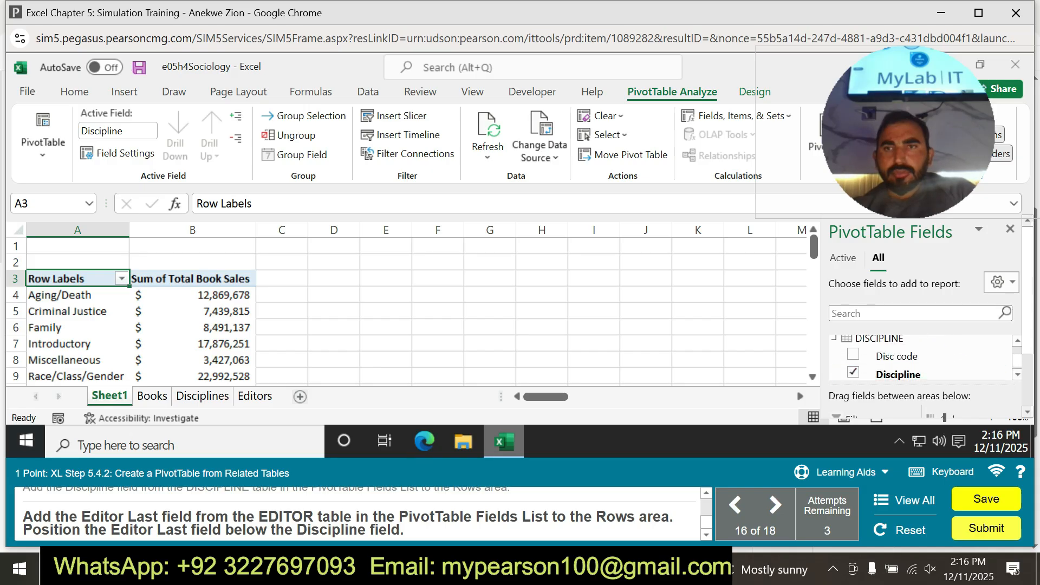
pyautogui.scroll(-1, 921, 357)
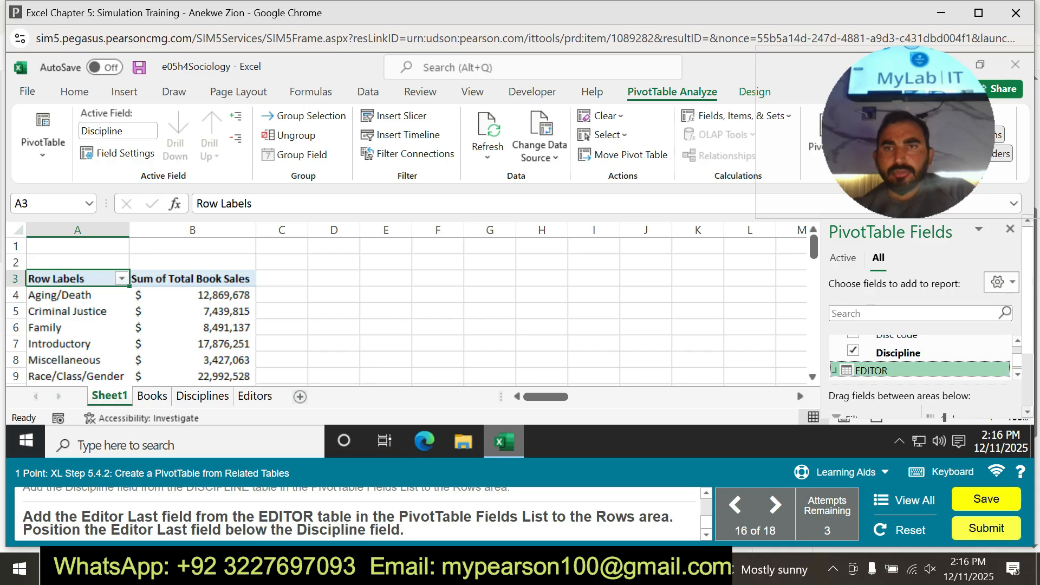
pyautogui.scroll(-2, 921, 357)
pyautogui.click(898, 373)
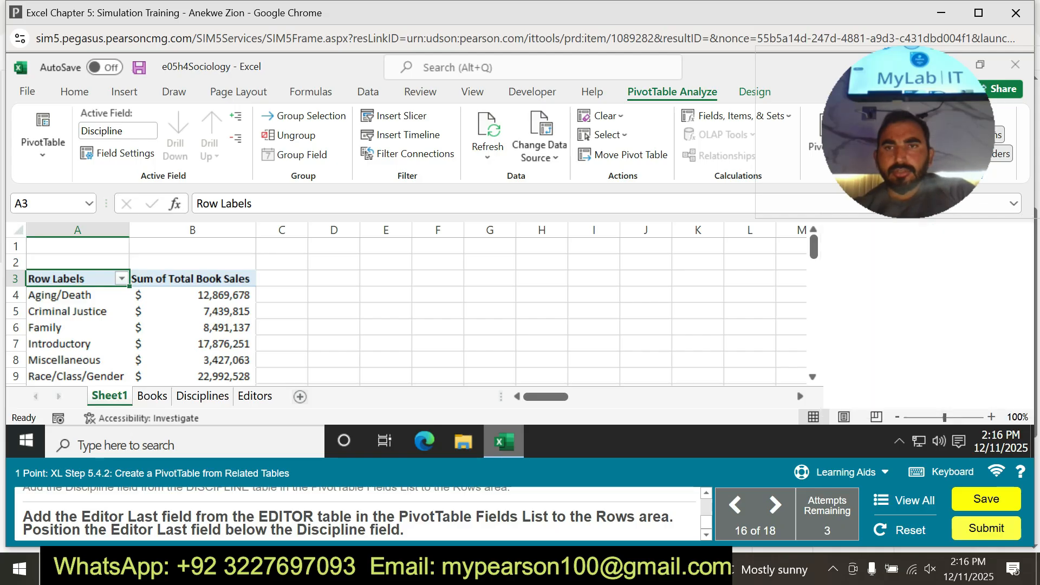